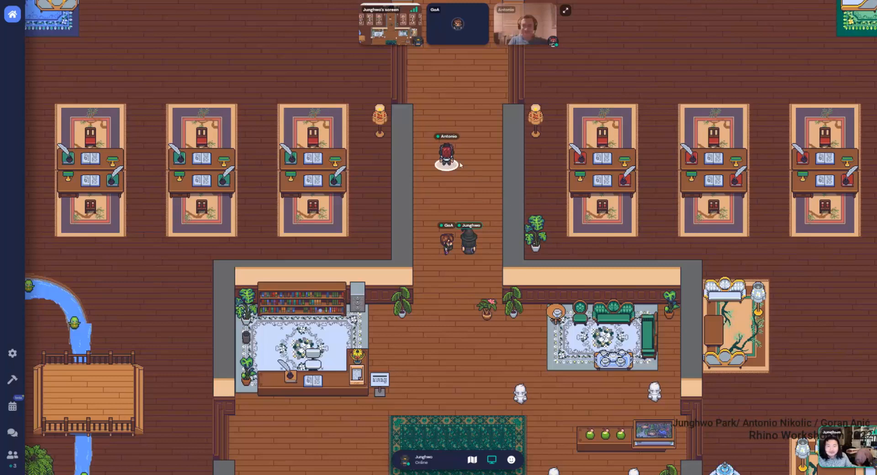
- Expand the meeting participants' video tiles into the large grid view
key("Right")
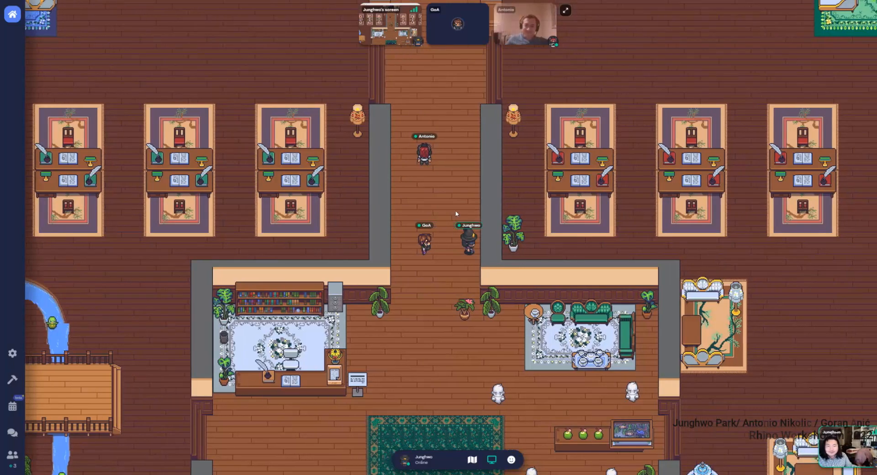
key("Left")
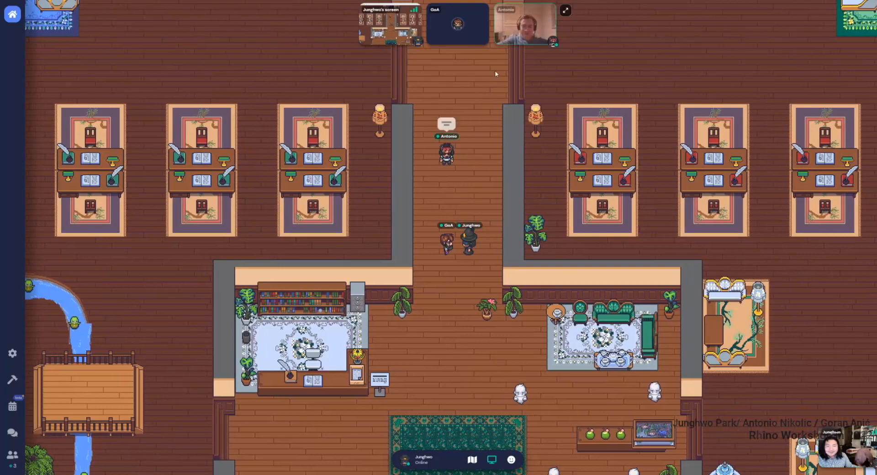
left_click(525, 23)
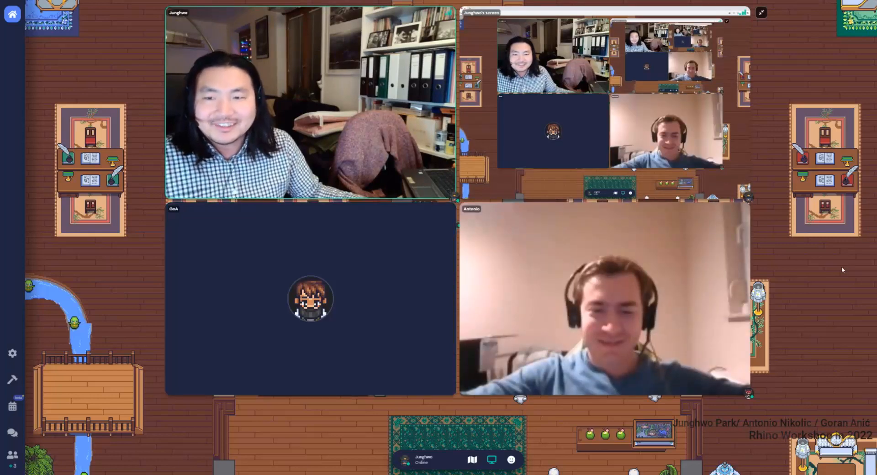
- Stop the current screen share and start sharing the entire Screen 2 instead
left_click(492, 460)
left_click(493, 460)
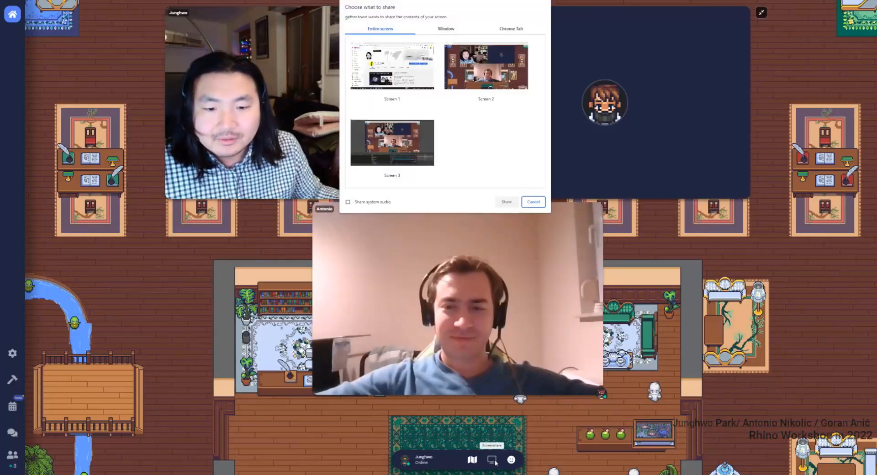
left_click(475, 91)
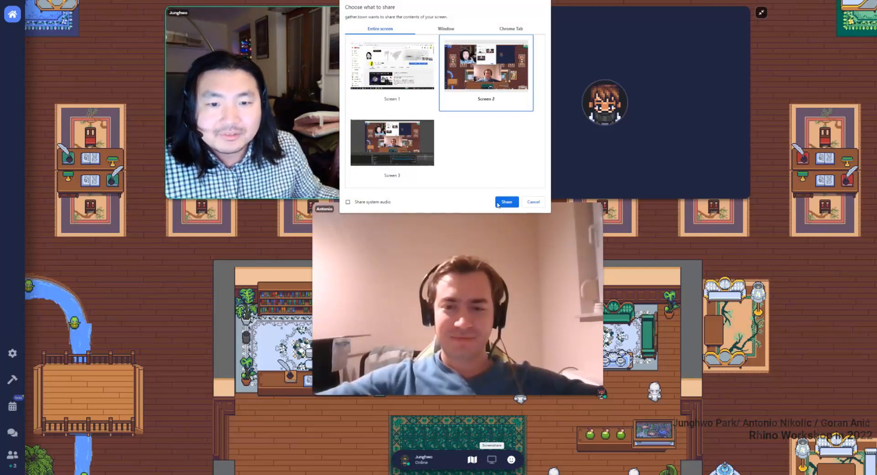
key("Return")
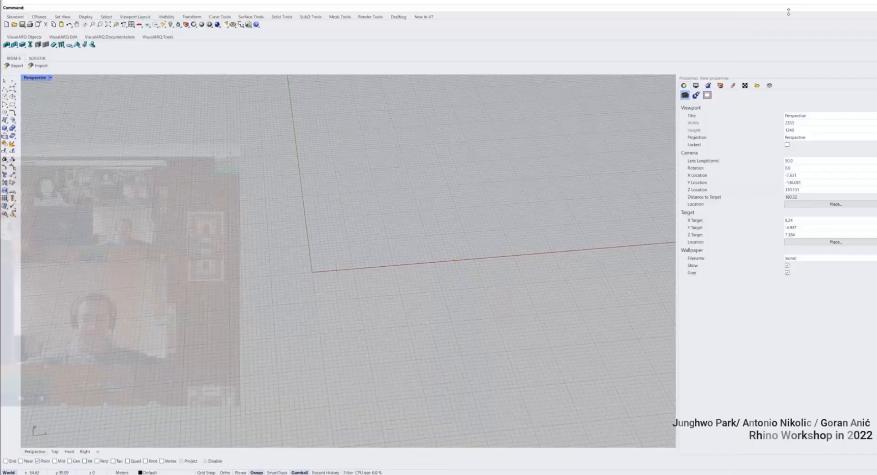
- Switch to Rhino and show the document's layer list beside the perspective view
right_click_drag(298, 157, 436, 168)
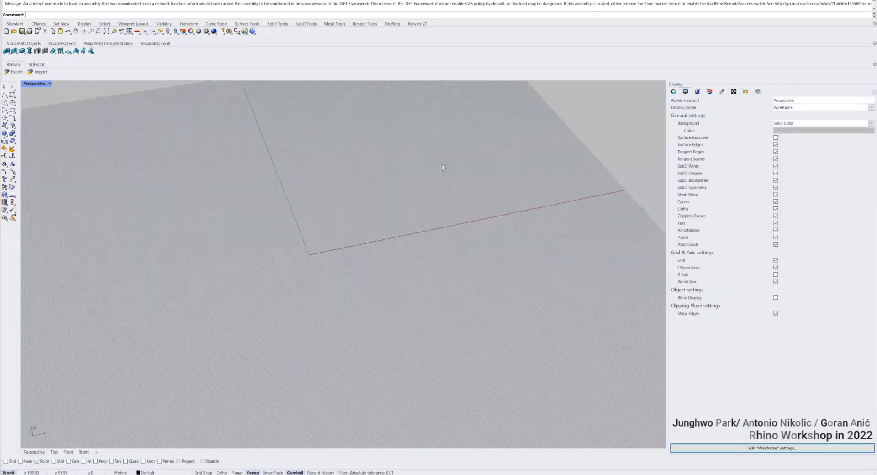
left_click(710, 91)
right_click_drag(603, 116, 399, 201)
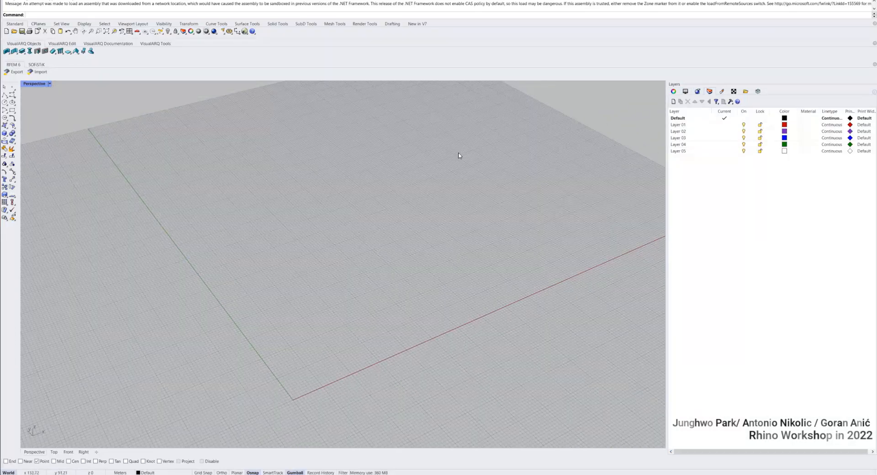
- In a maximized Top view, draw a rectangle about 9.8 by 6.7 m starting at the origin (0)
double_click(31, 84)
double_click(28, 84)
left_click(11, 111)
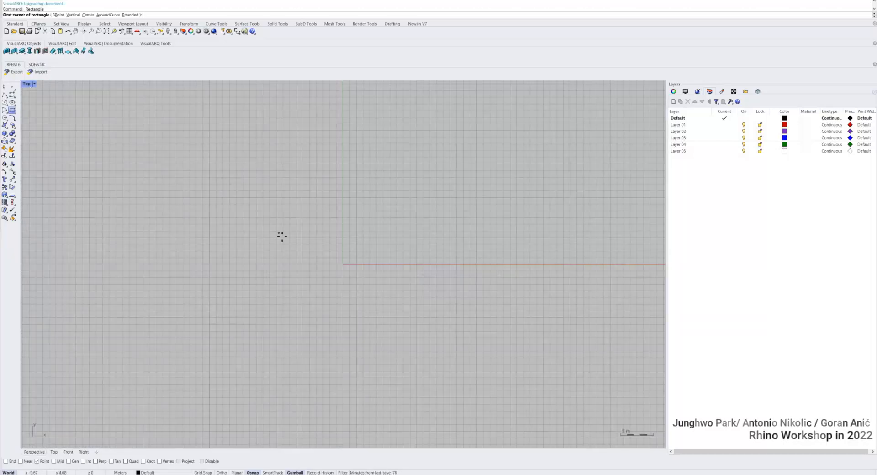
type("0")
key("Return")
left_click(407, 221)
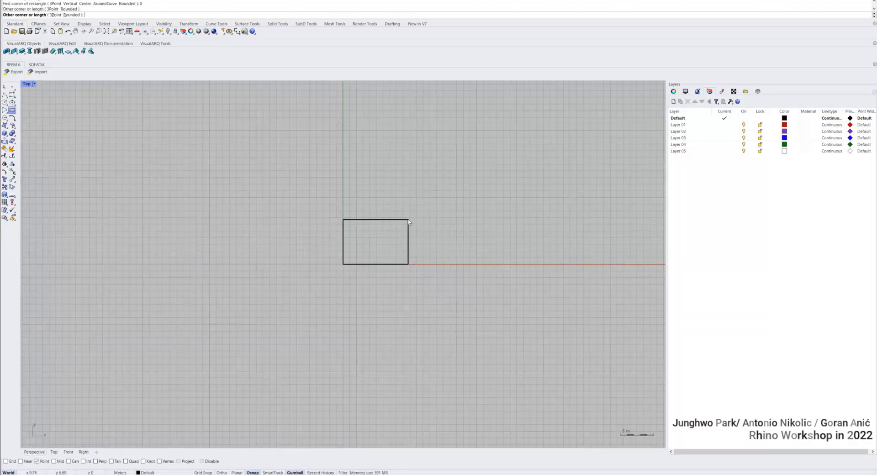
scroll(391, 232, "up", 5)
scroll(391, 233, "up", 4)
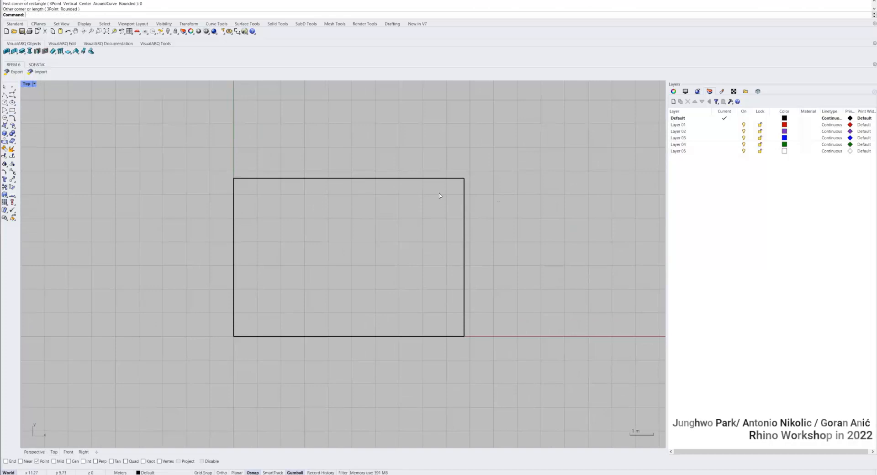
- Offset the rectangle inward by a distance of 1 with sharp corners
left_click_drag(439, 194, 421, 196)
key("F10")
right_click_drag(499, 242, 482, 219)
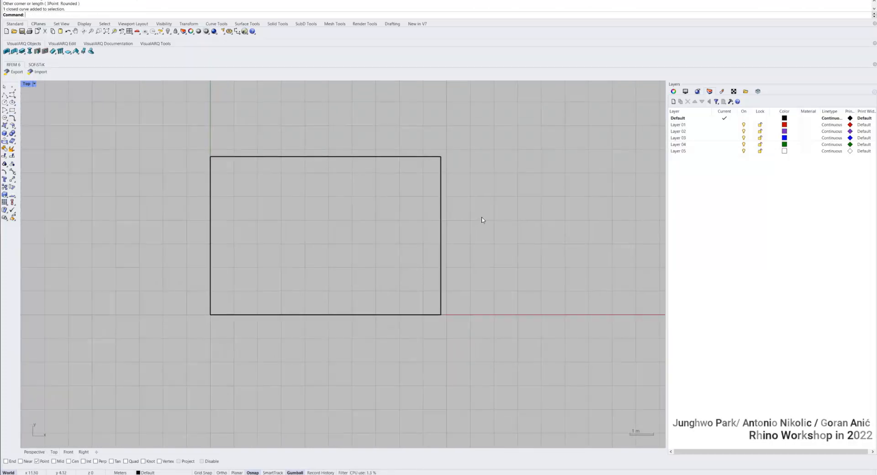
left_click_drag(481, 220, 373, 173)
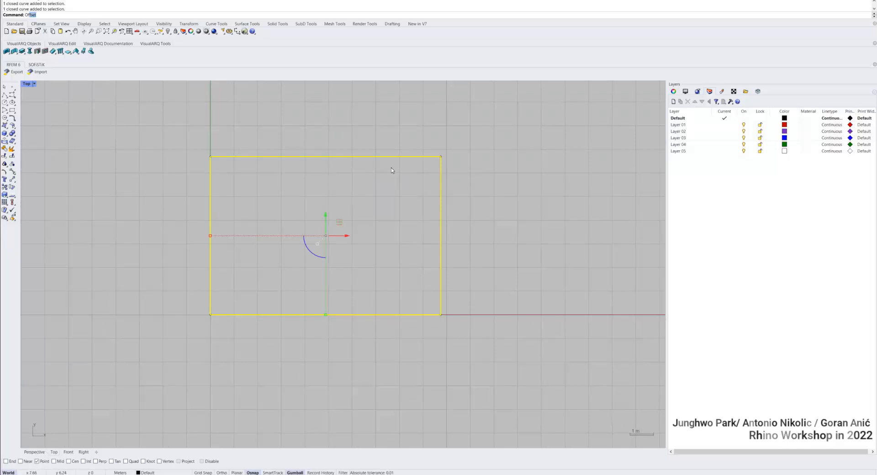
key("Return")
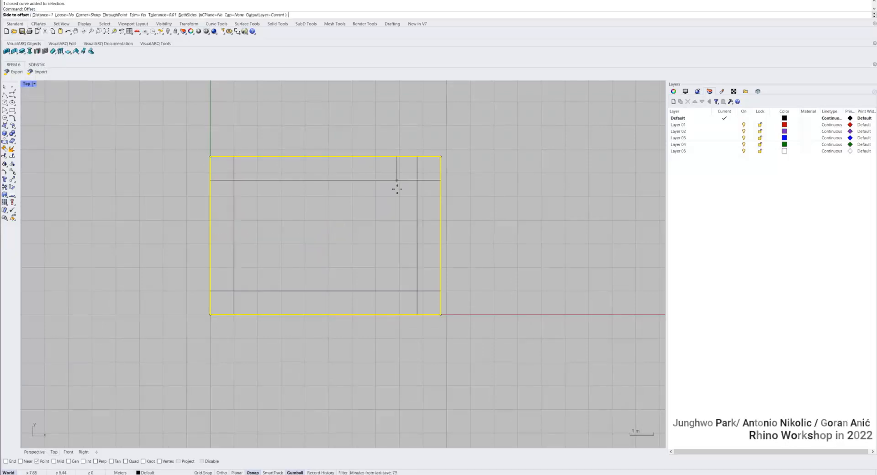
left_click(403, 200)
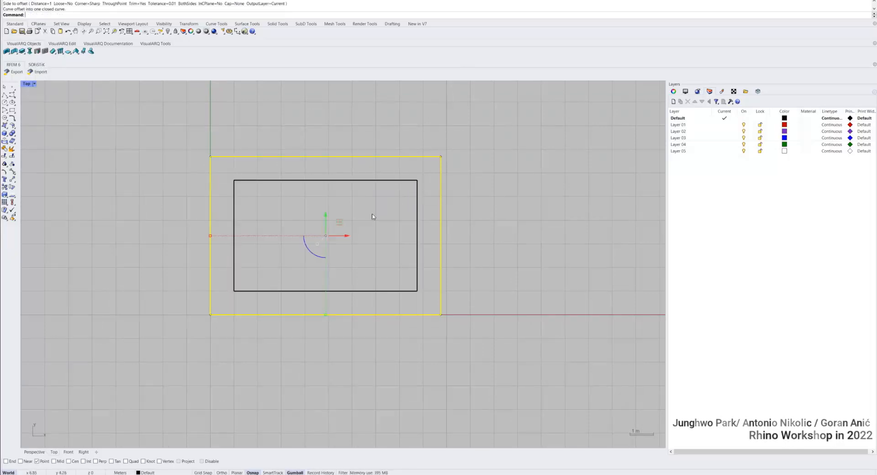
- Offset the original rectangle outward by a distance of 3 and clear the selection
key("Return")
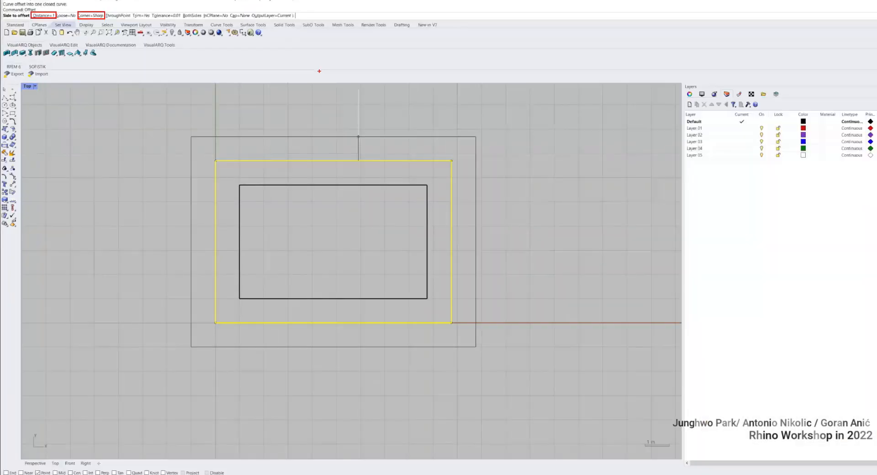
left_click(50, 15)
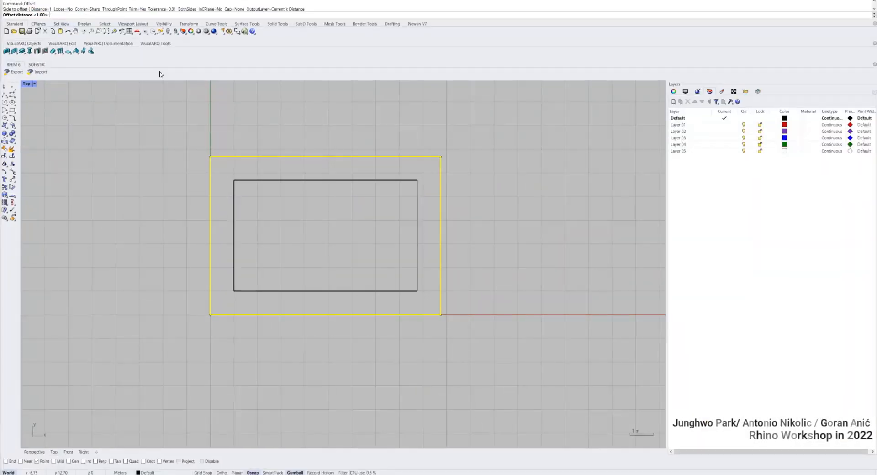
type("3")
key("Return")
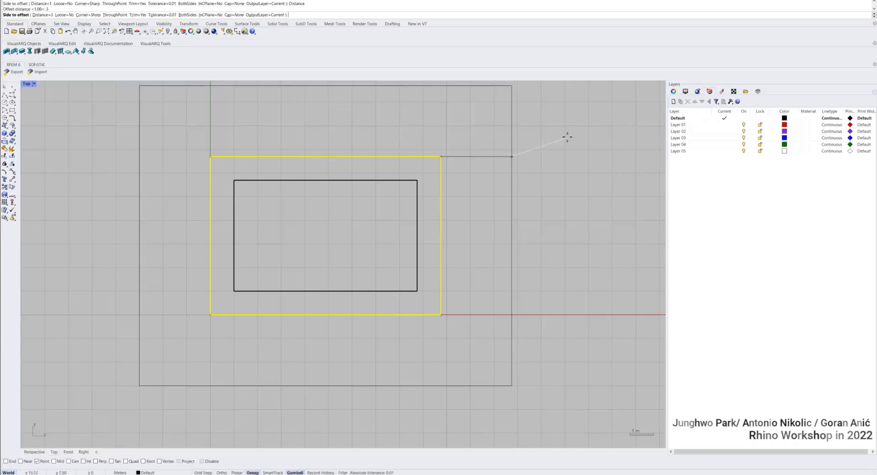
left_click(583, 142)
key("Escape")
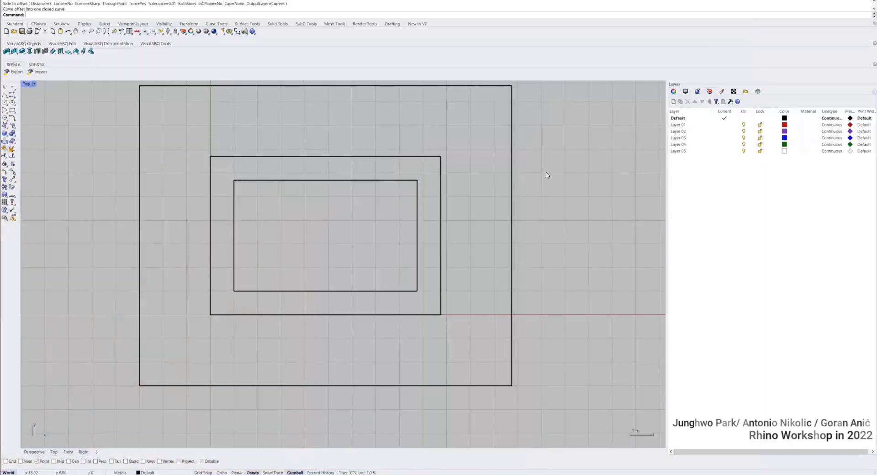
- Fillet the upper-right corner of the outermost rectangle with a radius of 4
scroll(512, 155, "down", 5)
scroll(505, 159, "up", 5)
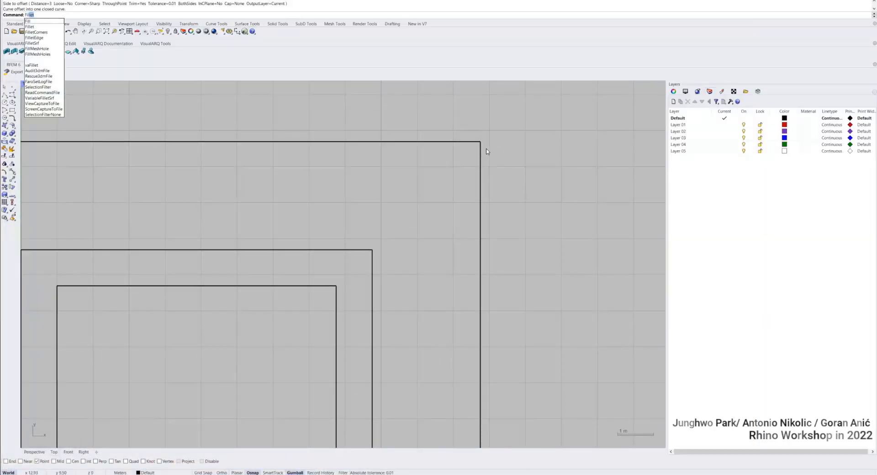
key("Return")
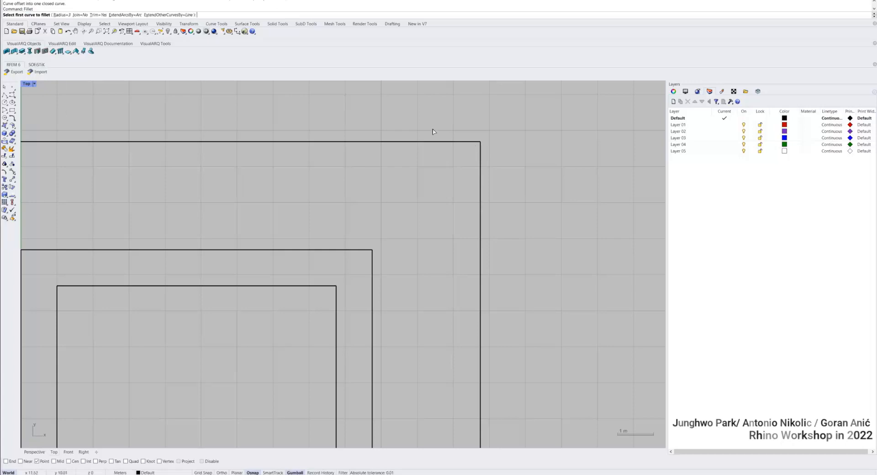
left_click(66, 16)
type("4")
key("Return")
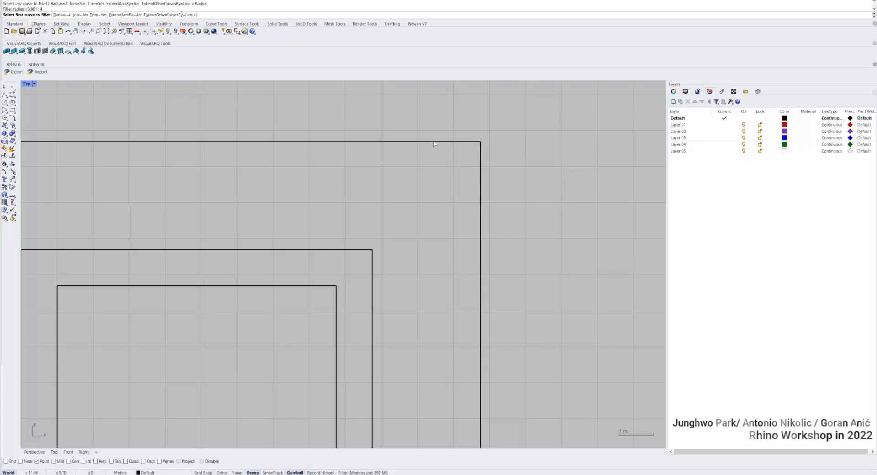
left_click(480, 164)
left_click(480, 170)
scroll(420, 179, "down", 5)
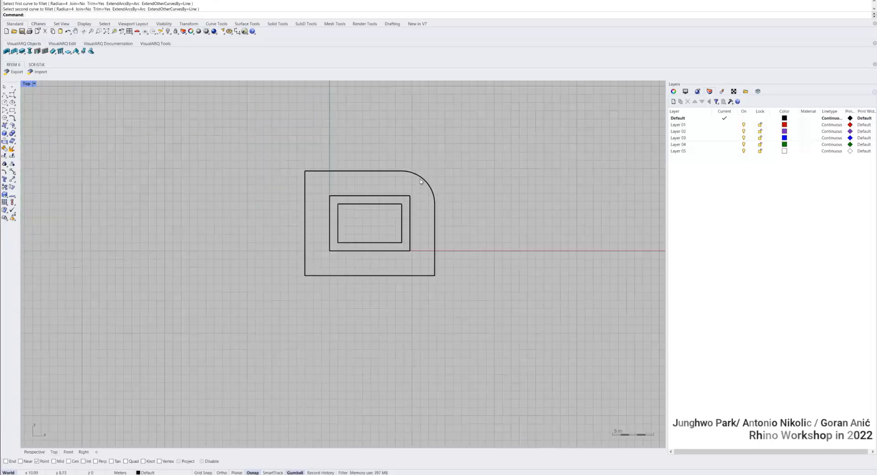
- Chamfer the upper-left corner of the outermost rectangle with distances 2,2
scroll(359, 191, "up", 4)
type("C")
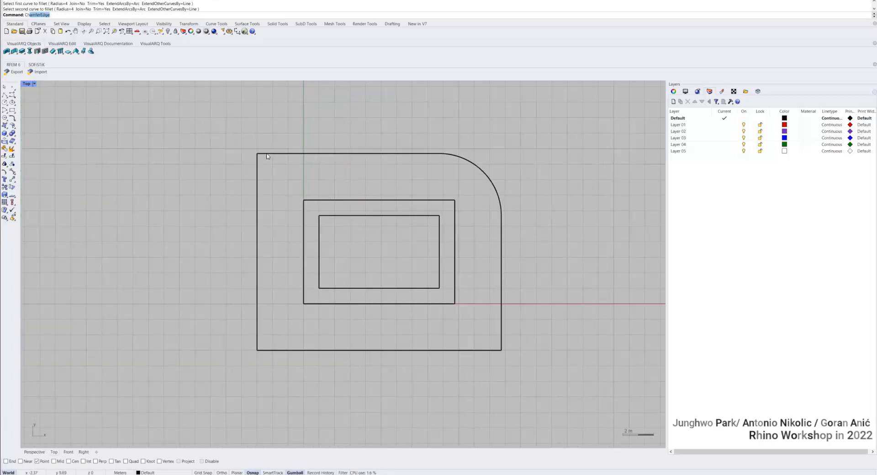
type("hamfer")
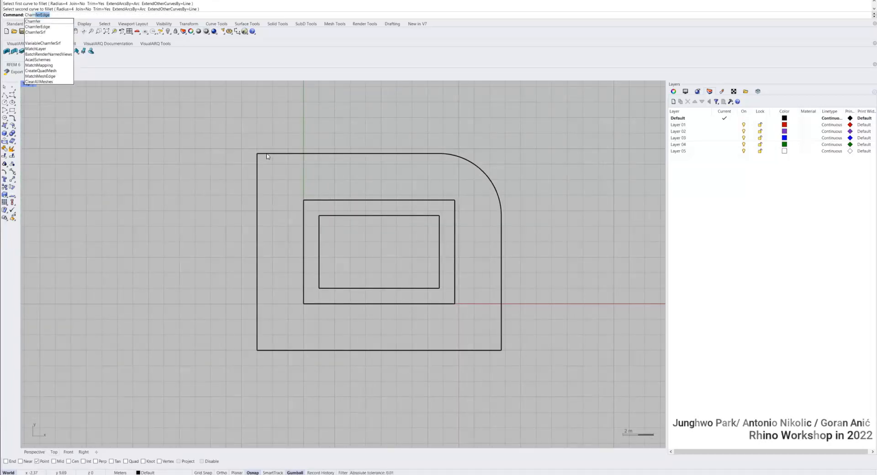
key("Return")
left_click(267, 154)
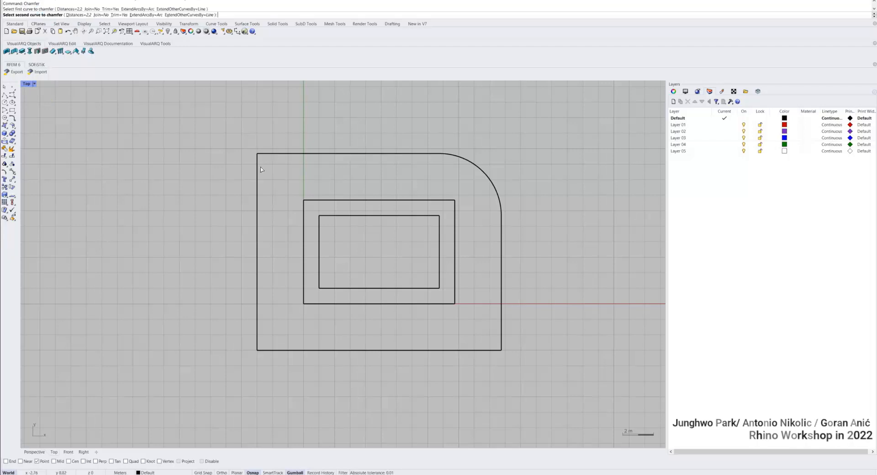
left_click(258, 173)
scroll(273, 171, "up", 3)
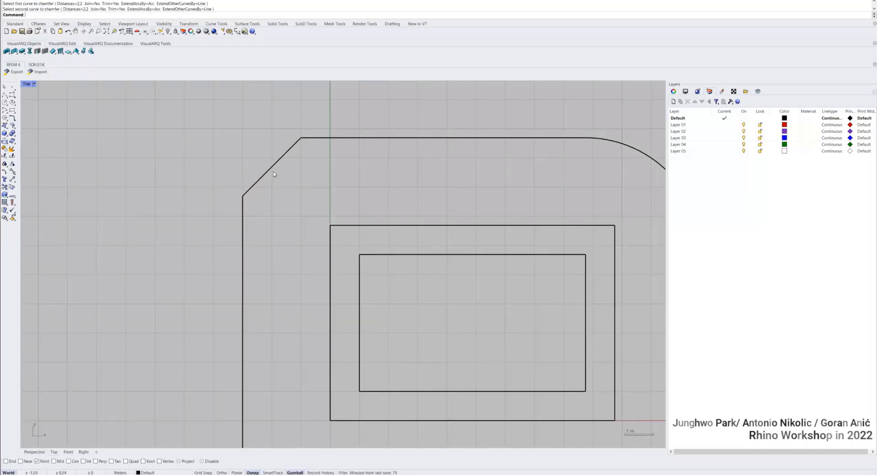
scroll(273, 172, "down", 3)
- Draw a single-segment polyline diagonally across all three outlines, from outside their upper-left corner to beyond their right side
right_click_drag(357, 196, 354, 175)
left_click(4, 94)
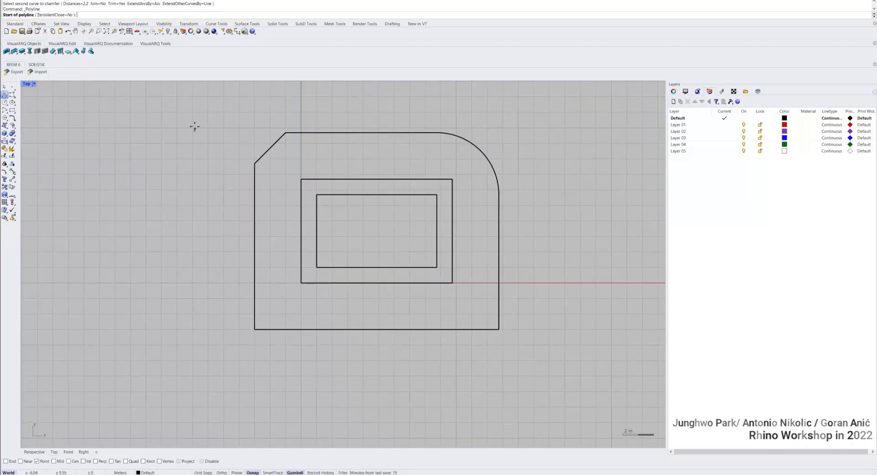
left_click(195, 125)
left_click(624, 302)
key("Return")
right_click_drag(508, 189, 469, 204)
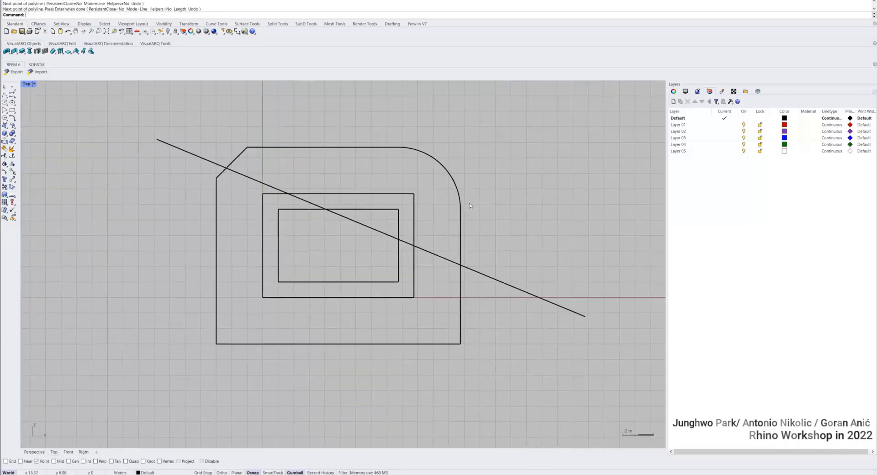
- Using all curves as cutting objects, trim away the innermost rectangle and the diagonal line from the middle rectangle's upper edge through the innermost one
type("trim")
key("Return")
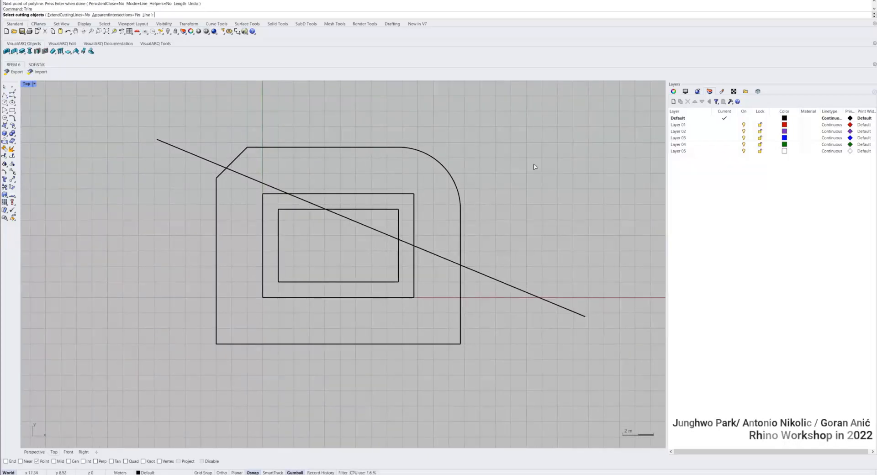
left_click_drag(512, 144, 86, 396)
key("Return")
scroll(318, 206, "up", 3)
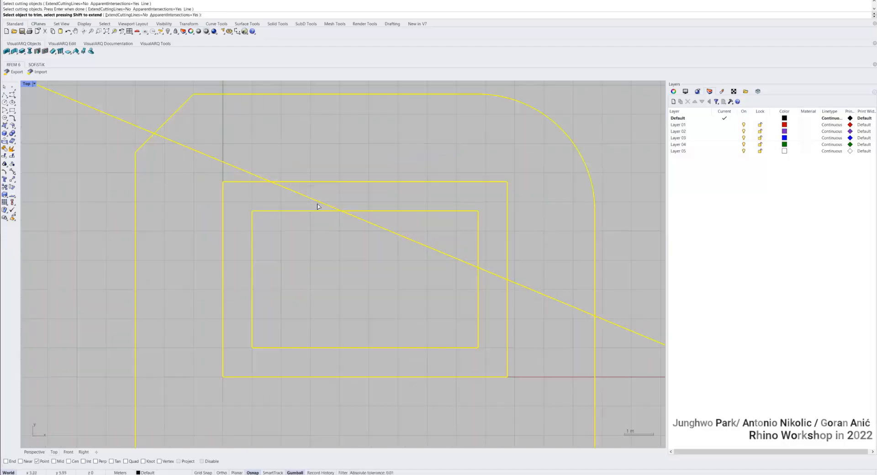
left_click_drag(327, 205, 327, 205)
scroll(338, 223, "down", 3)
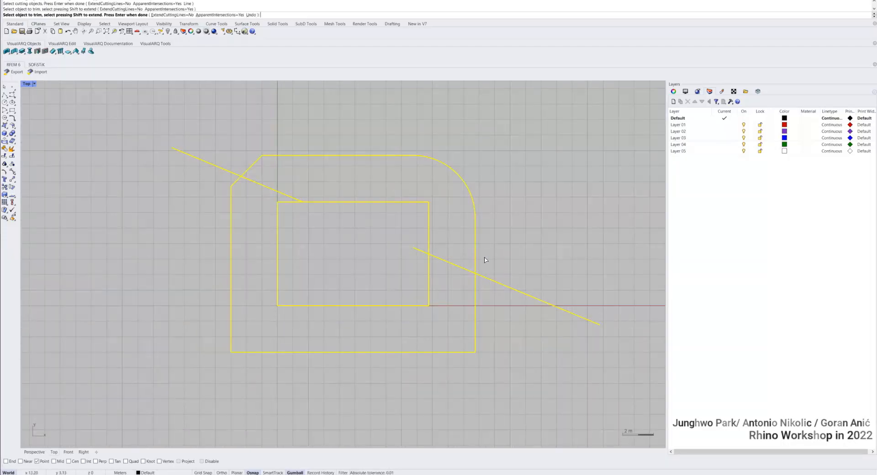
key("Return")
- Extend the lower-right diagonal segment to the inner rectangle's upper edge, using that rectangle as the boundary, and select the extended line
type("e")
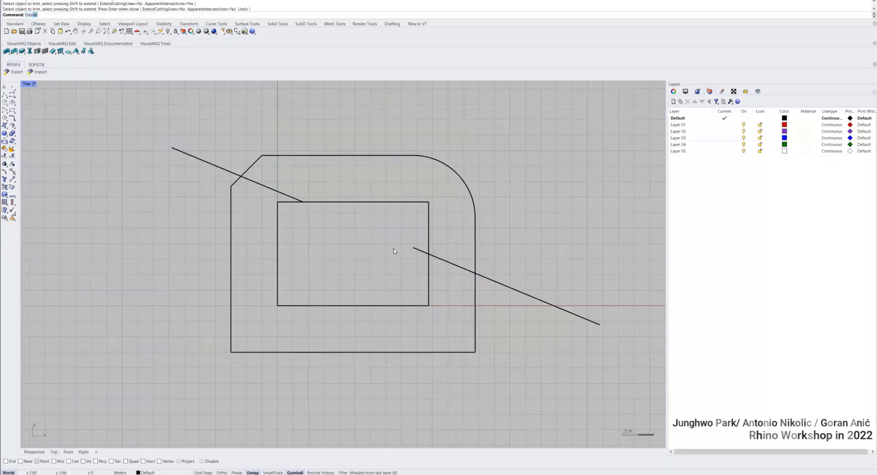
type("xt")
key("Return")
left_click(282, 205)
key("Return")
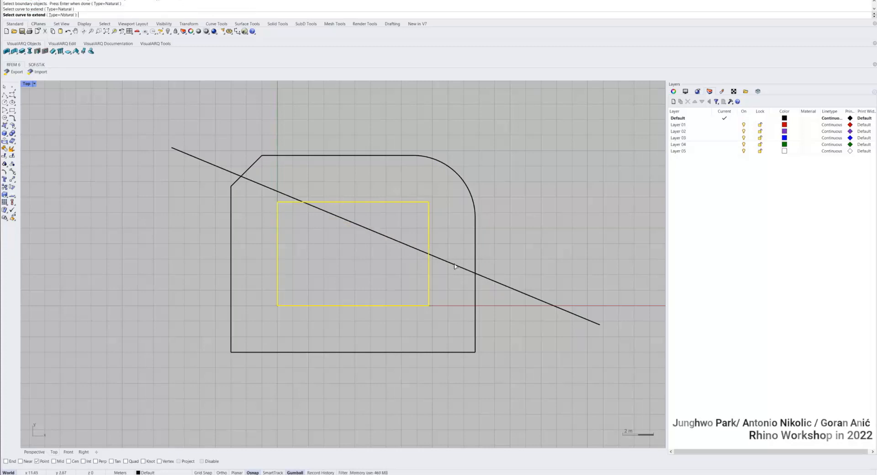
left_click(455, 265)
key("Return")
left_click(455, 267)
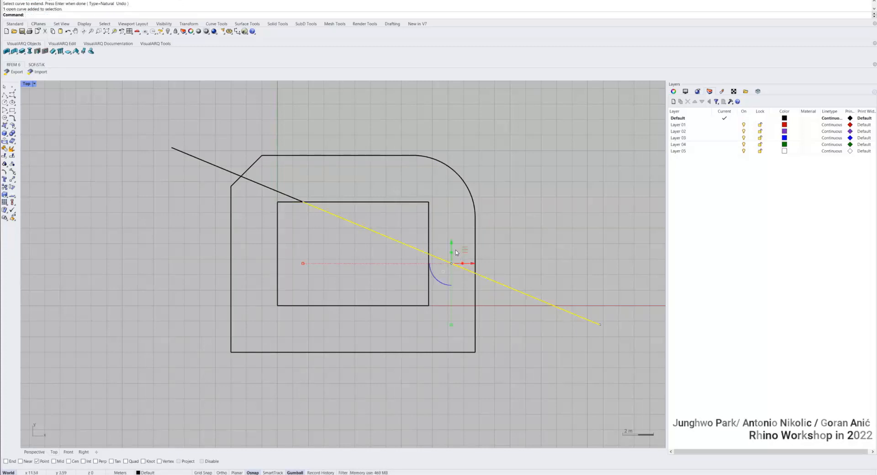
- Duplicate the extended diagonal line into three parallel copies below it, and duplicate those three once more slightly lower and to the left
left_click_drag(451, 242, 435, 320, "alt")
key("Escape")
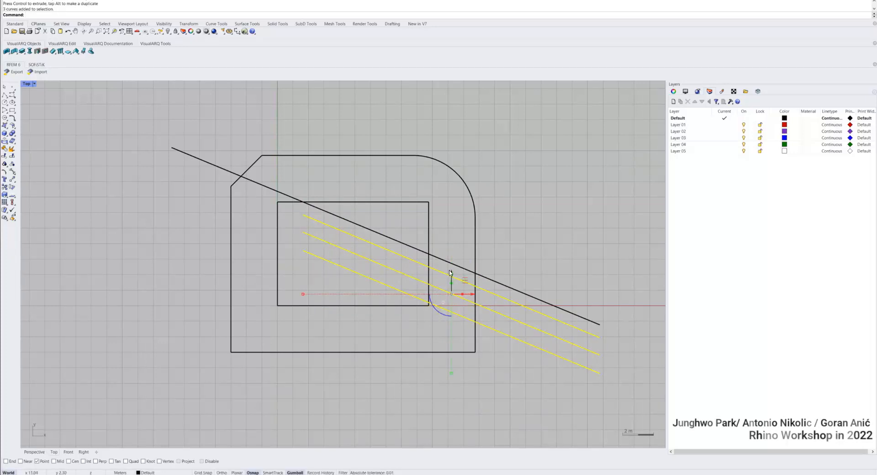
left_click_drag(451, 274, 461, 321, "alt")
key("Escape")
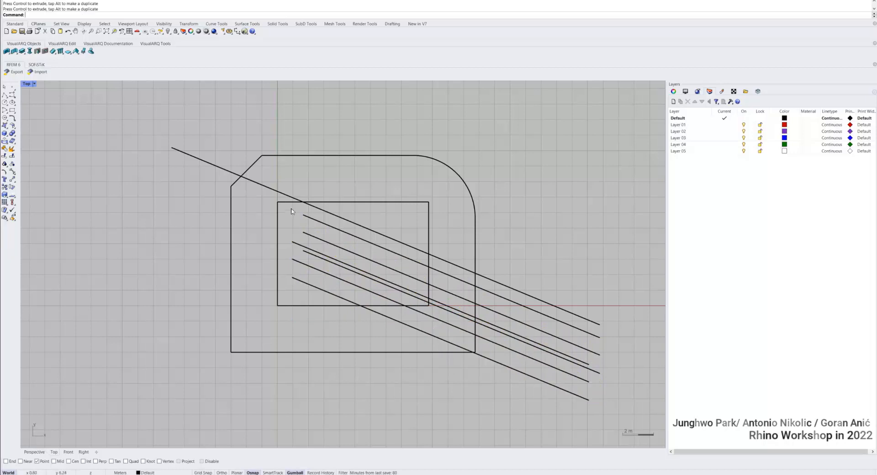
- Extend the six copied diagonal lines to the inner rectangle's left edge, using that rectangle as the boundary
scroll(295, 232, "up", 4)
type("Extend")
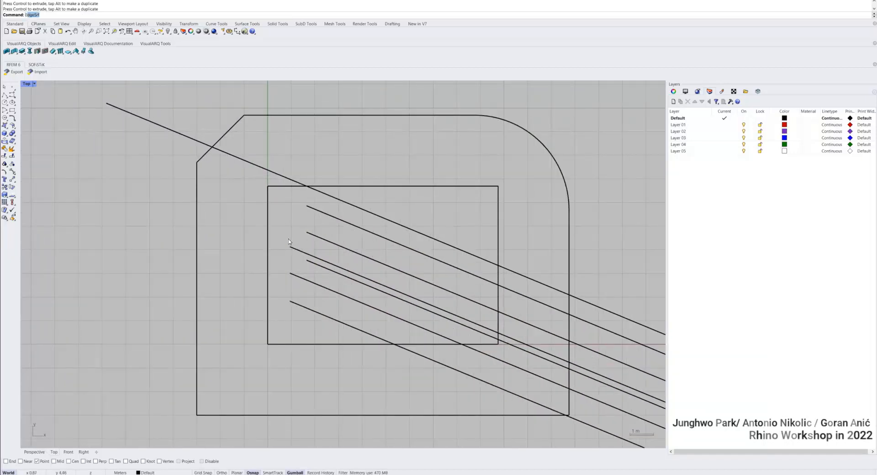
key("Return")
left_click(268, 203)
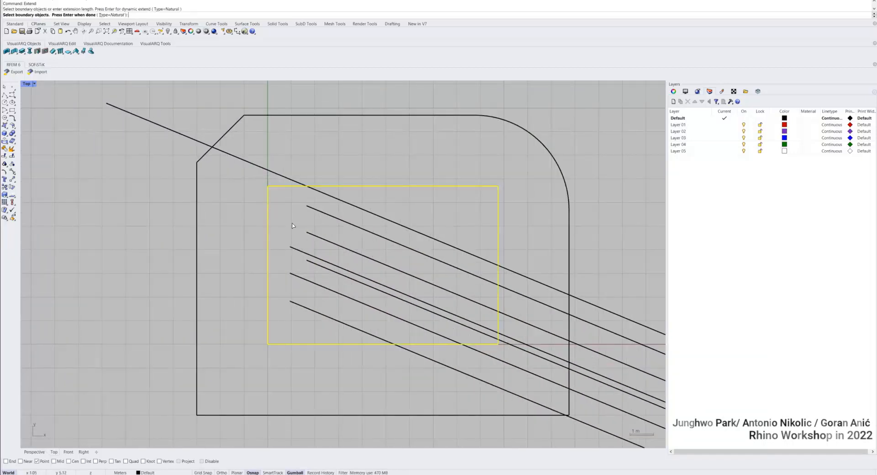
key("Return")
left_click_drag(312, 202, 283, 303)
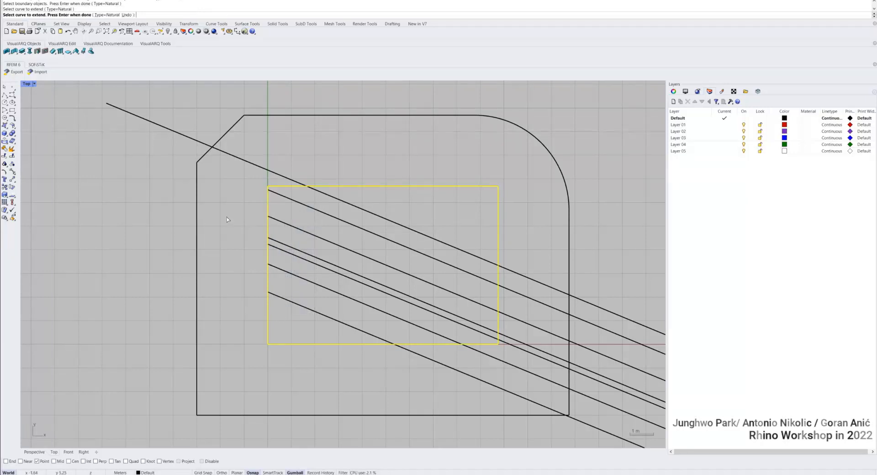
key("Return")
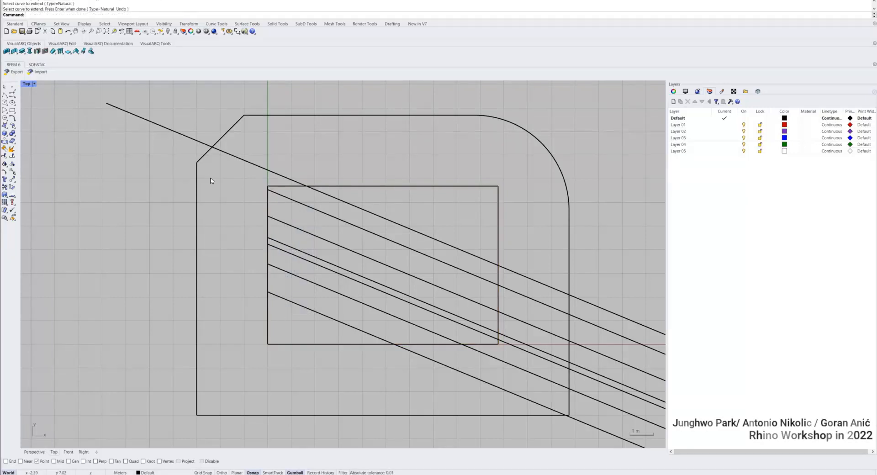
scroll(248, 195, "down", 3)
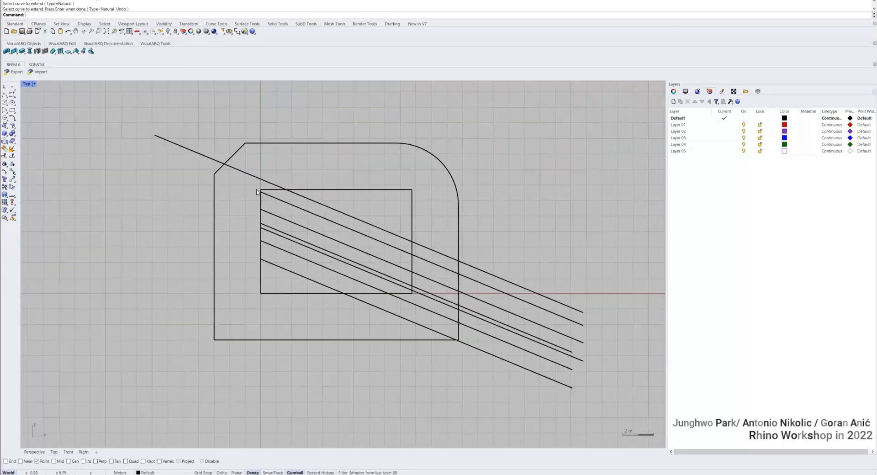
right_click_drag(371, 195, 370, 203)
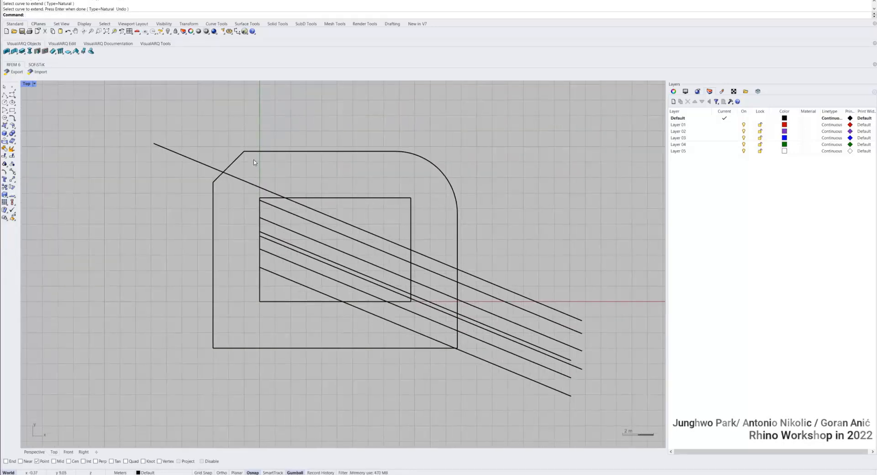
type("Hatch")
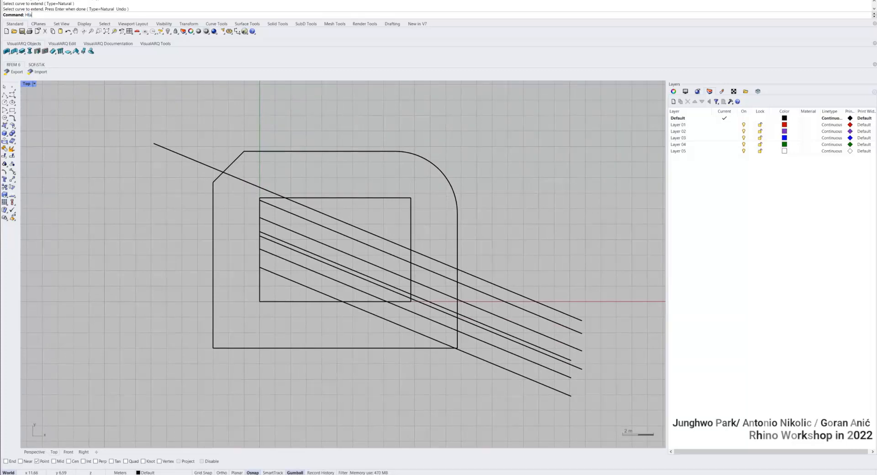
key("Return")
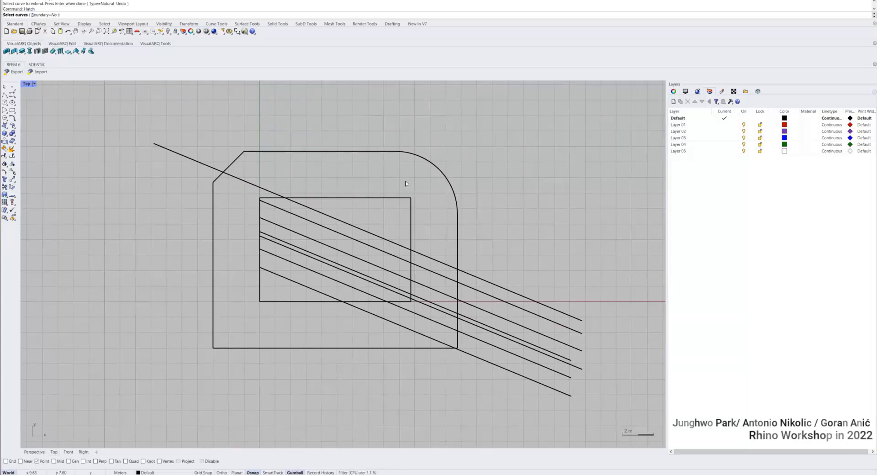
left_click(258, 187)
left_click(277, 153)
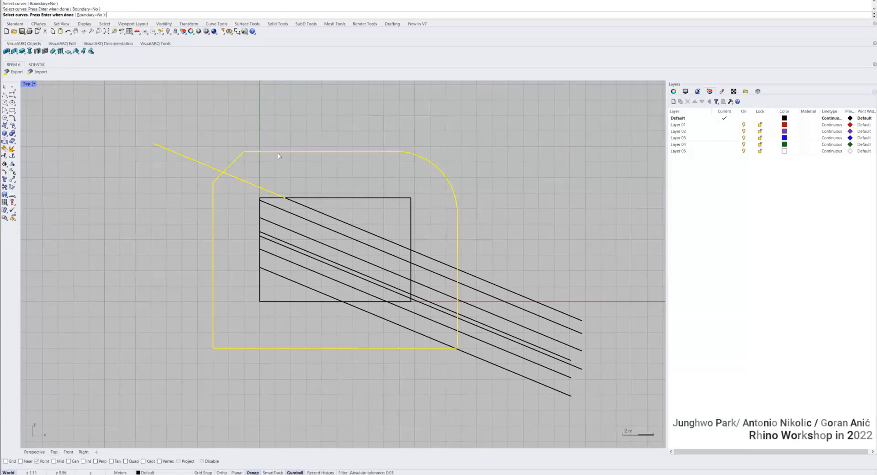
key("Escape")
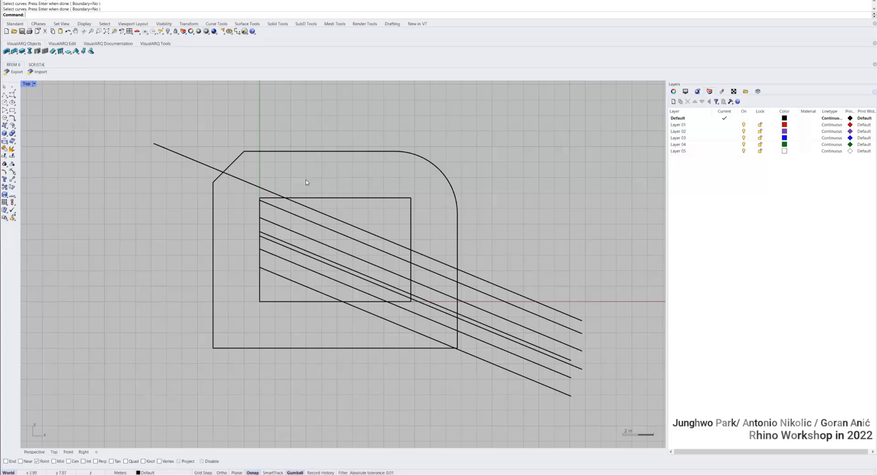
- Using all curves as cutting objects, trim the uppermost diagonal outside the outer outline at both ends and inside the inner rectangle
type("Trim")
key("Return")
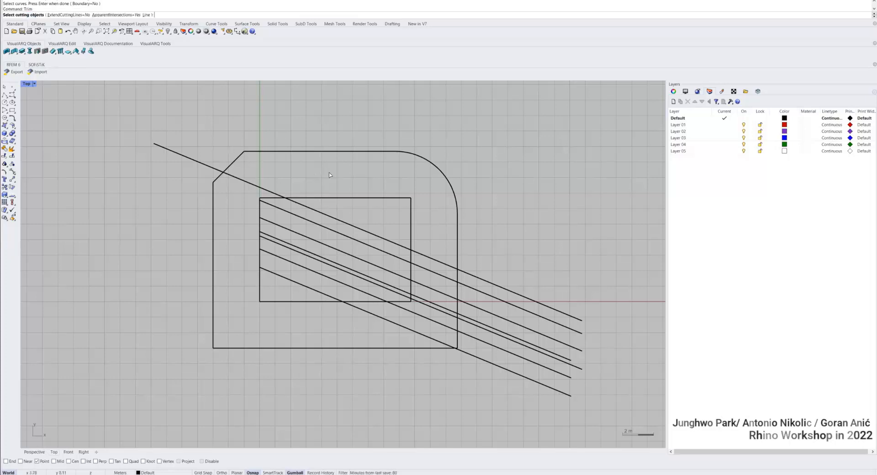
left_click_drag(521, 116, 128, 346)
key("Return")
left_click(196, 161)
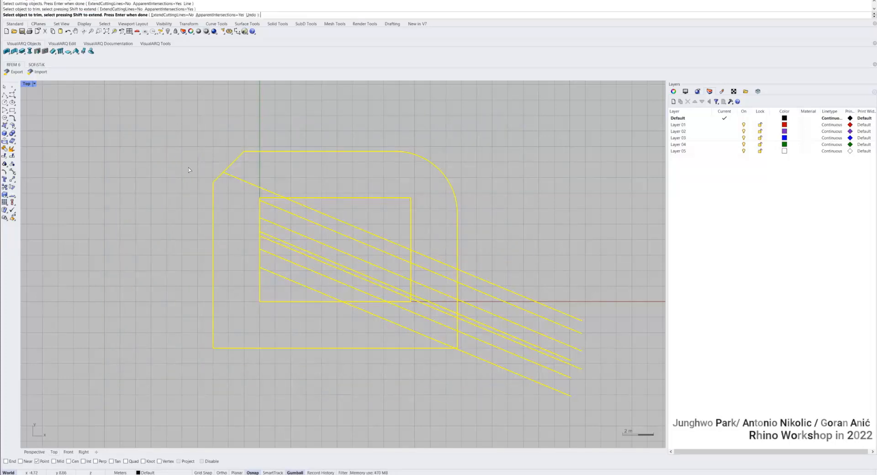
left_click(310, 211)
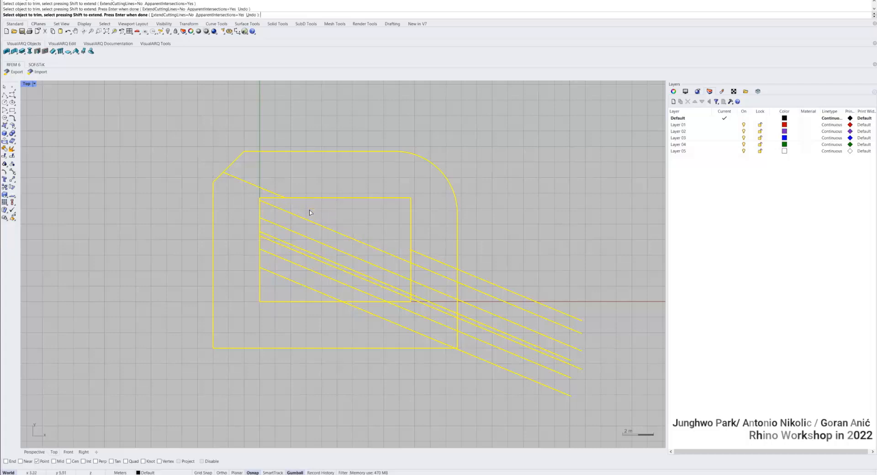
left_click(463, 271)
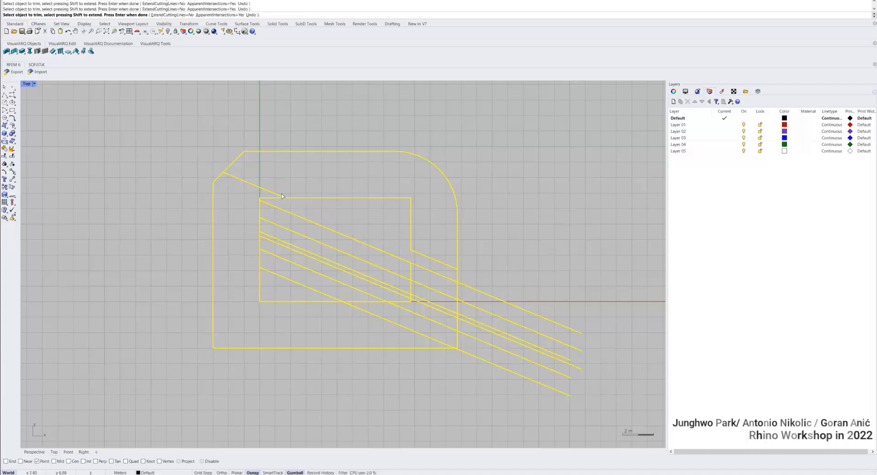
key("Return")
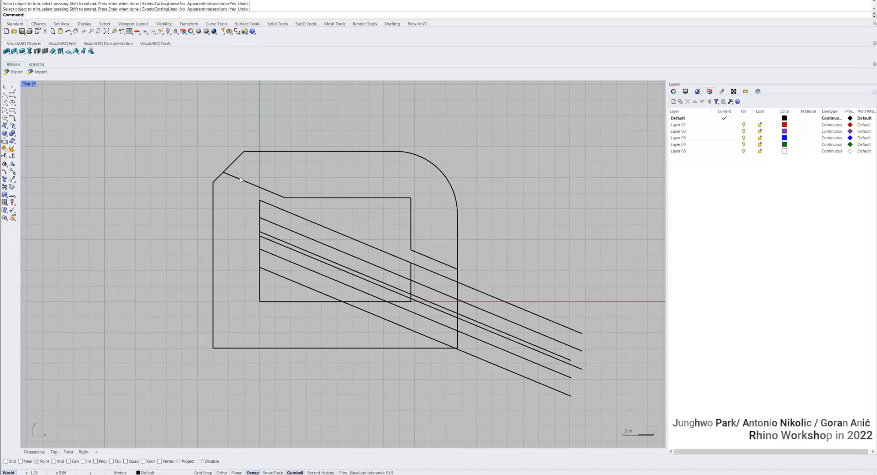
- Try to split the outer outline at its chamfered corner, using the upper-left diagonal segment as the cutting object
type("Split")
key("Return")
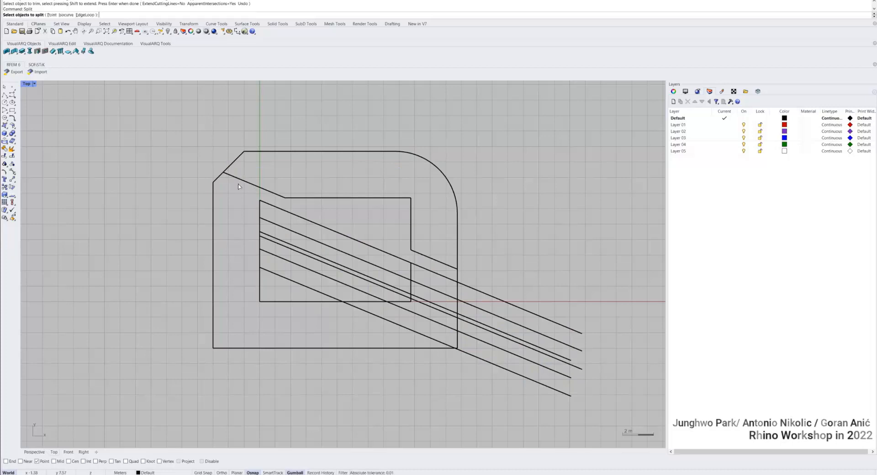
scroll(239, 186, "up", 4)
left_click(245, 171)
left_click(245, 190)
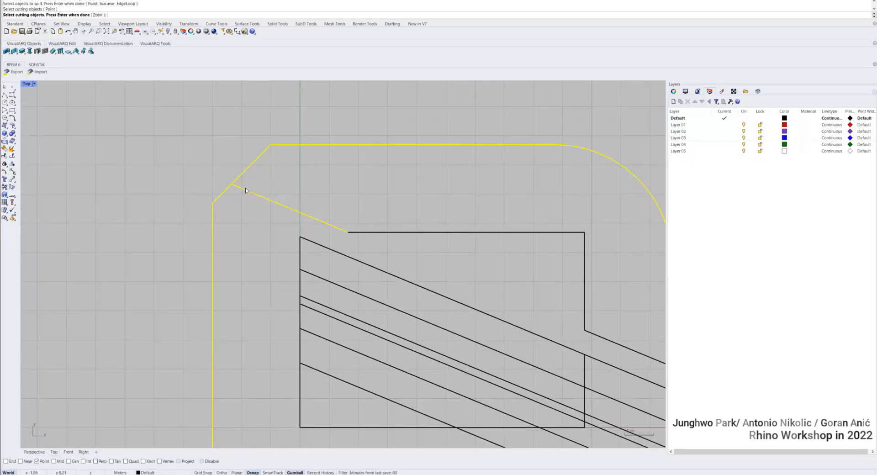
key("Return")
left_click(245, 173)
key("Escape")
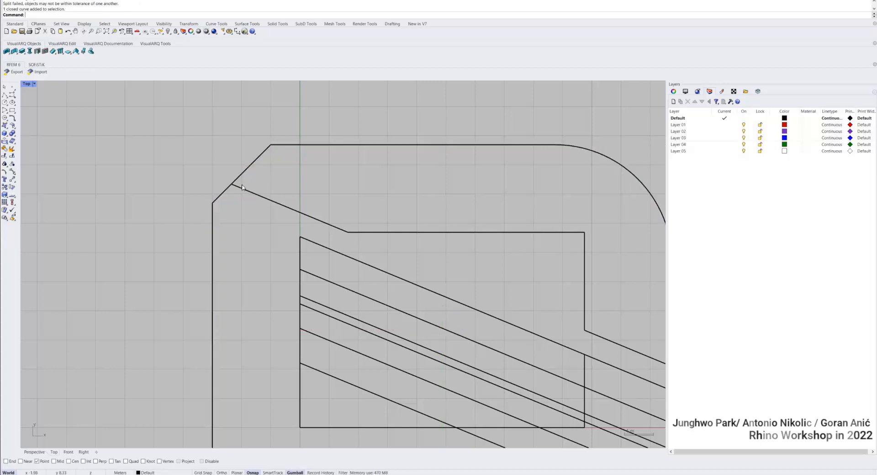
- Retry the Split command on the outer outline with the upper-left diagonal as cutter, and select the outline to check it
type("S")
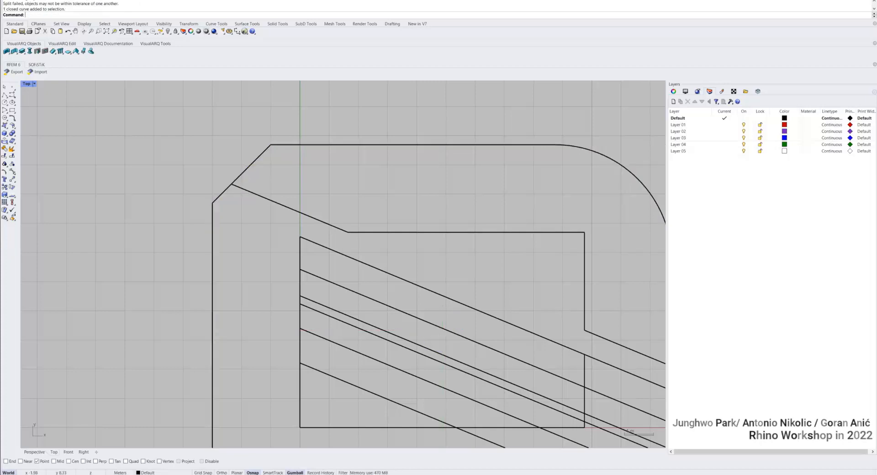
type("plit")
key("Return")
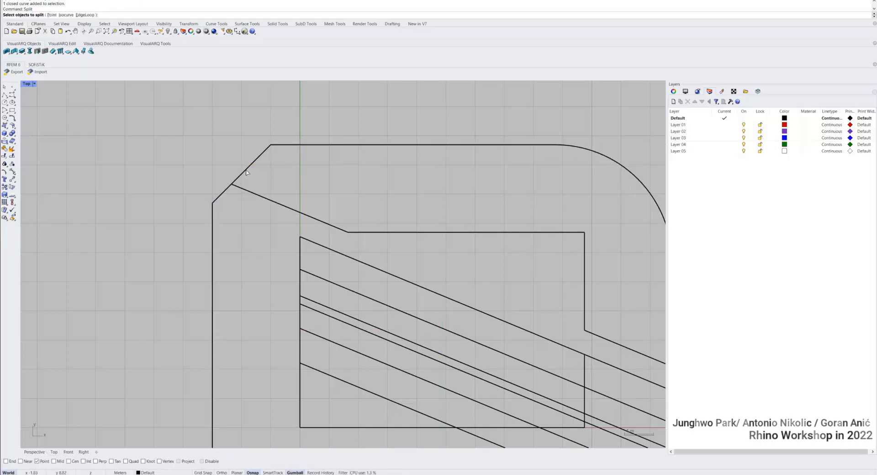
left_click(246, 170)
key("Return")
left_click(248, 190)
key("Return")
left_click(242, 172)
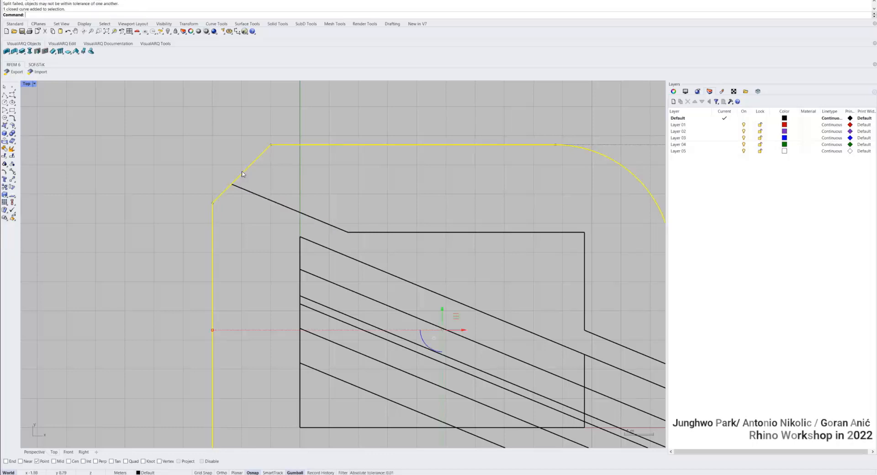
- Examine up close where the upper-left diagonal meets the chamfered edge, selecting each curve in turn
left_click(240, 182)
scroll(239, 182, "up", 10)
left_click(230, 192)
scroll(219, 186, "up", 20)
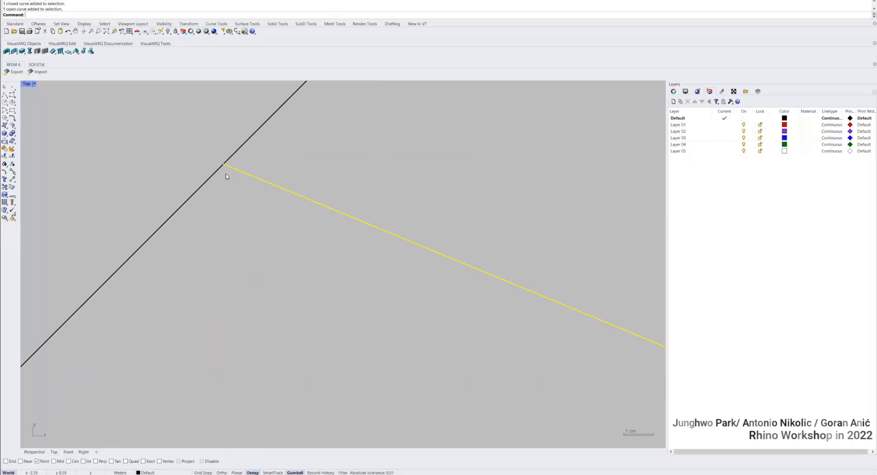
scroll(226, 171, "up", 10)
left_click(219, 157)
left_click(198, 151)
left_click(204, 154)
scroll(204, 152, "down", 8)
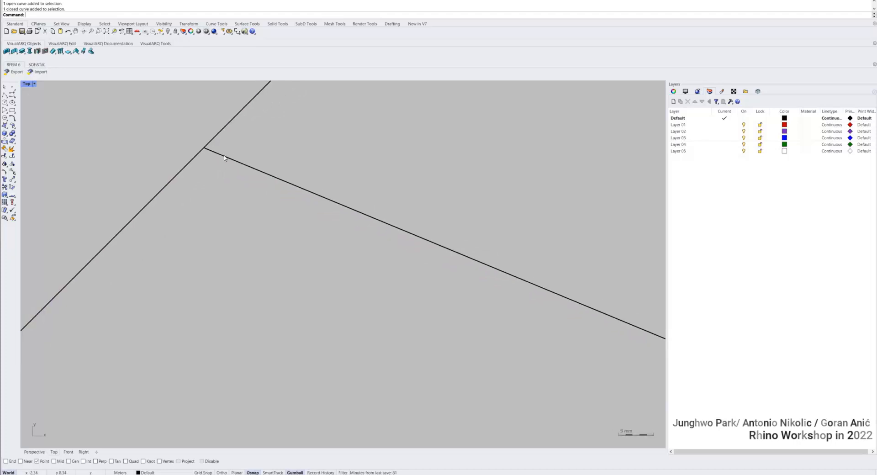
- Show the upper-left diagonal's control points and move its end point slightly beyond the chamfered edge so the two curves cross
scroll(224, 158, "down", 8)
left_click(224, 156)
key("F10")
left_click(216, 153)
scroll(224, 161, "down", 10)
left_click_drag(222, 160, 188, 112)
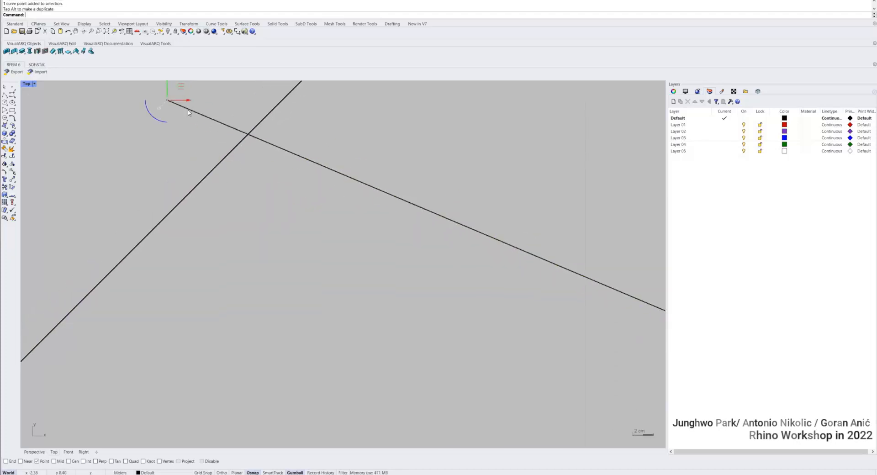
scroll(201, 137, "down", 12)
- Try to split the outer outline with the lengthened diagonal that crosses the chamfer, and select the outline to check it
type("S")
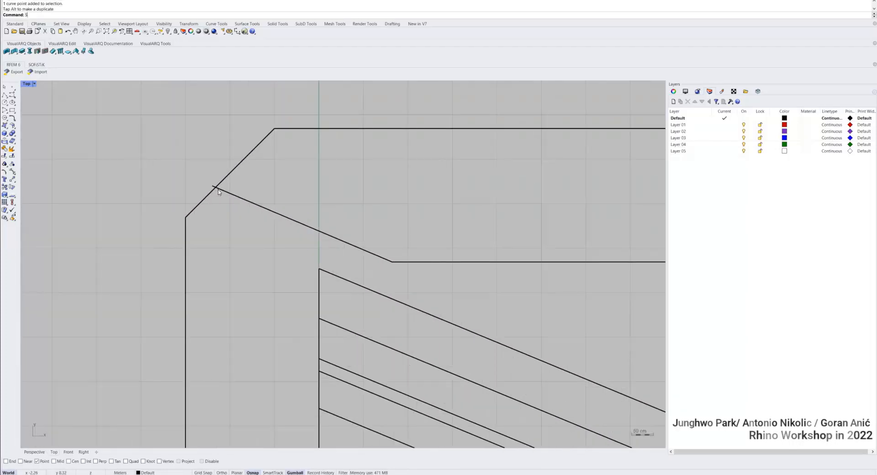
type("plit")
key("Return")
left_click(221, 182)
key("Return")
left_click(229, 191)
key("Return")
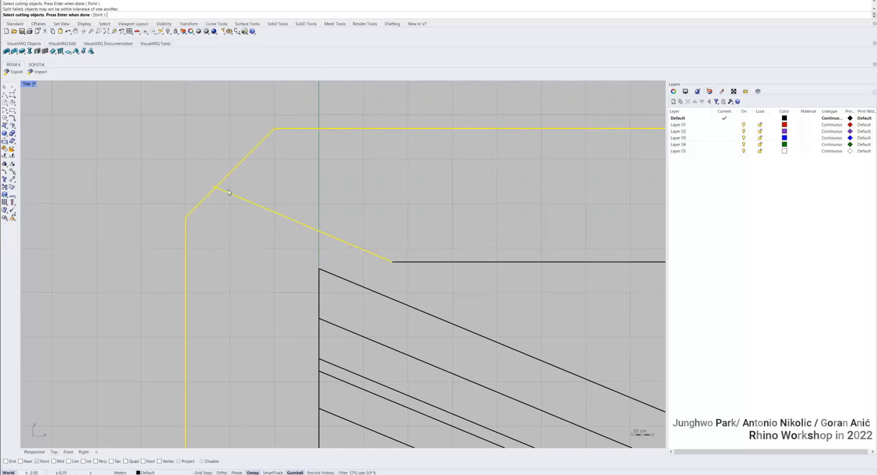
key("Escape")
left_click(224, 182)
key("Escape")
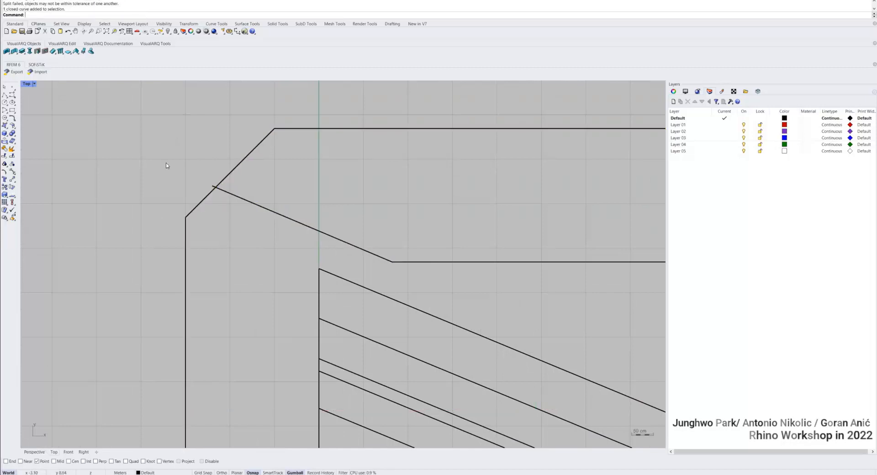
- Check in the Right view whether all curves lie in the same plane, and return to the maximized Top view
double_click(27, 83)
scroll(503, 365, "up", 4)
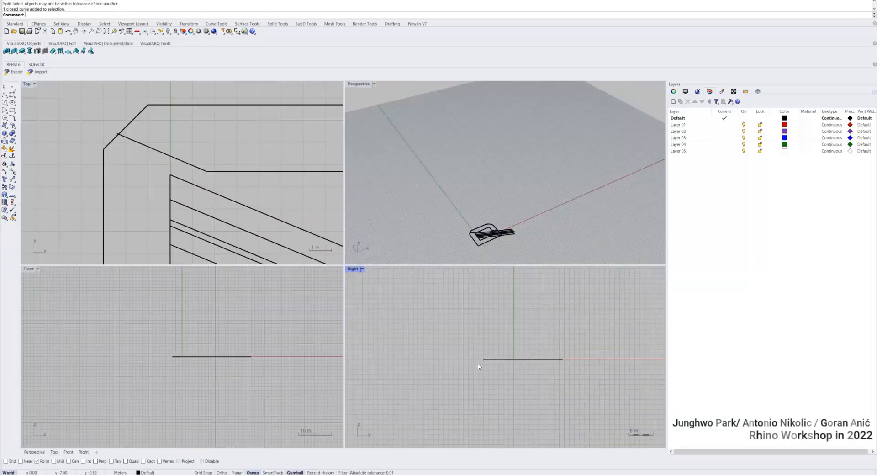
left_click_drag(542, 357, 534, 337)
key("Escape")
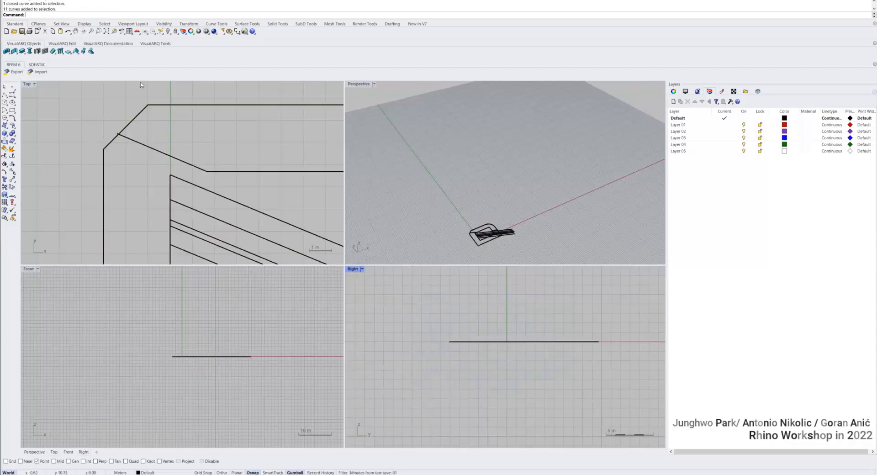
double_click(28, 84)
- Try trimming at the crossing of the diagonal and the chamfer with both curves as cutting objects, and undo the trims
key("Return")
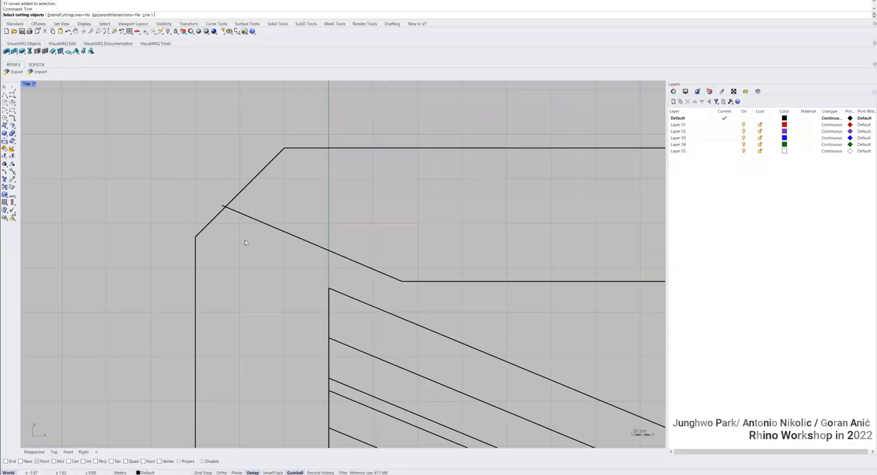
left_click_drag(304, 294, 217, 192)
key("Return")
left_click(224, 208)
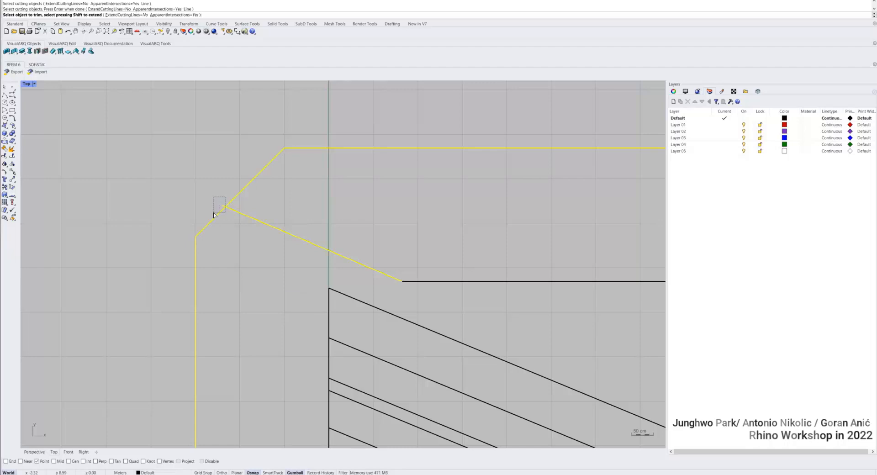
key("ctrl+z")
left_click_drag(223, 189, 212, 222)
key("Return")
key("ctrl+z")
- Explode the outer outline into separate segments and select the chamfer segment
left_click(257, 174)
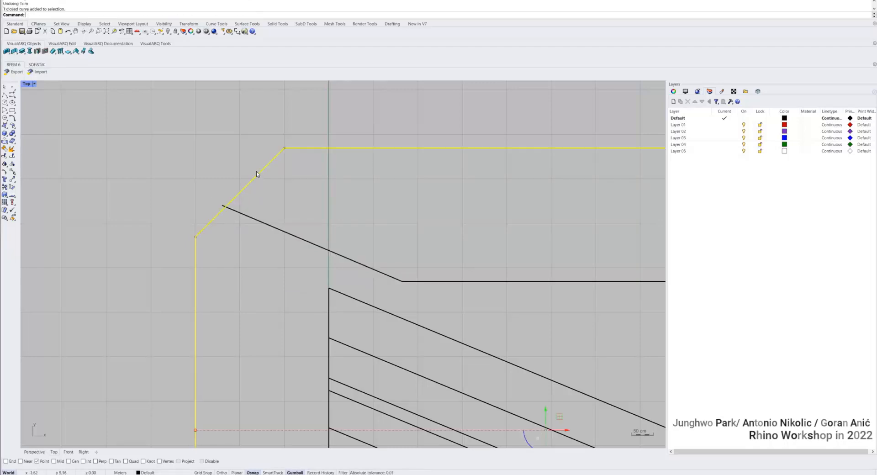
type("Explode")
key("Return")
key("Escape")
left_click(257, 174)
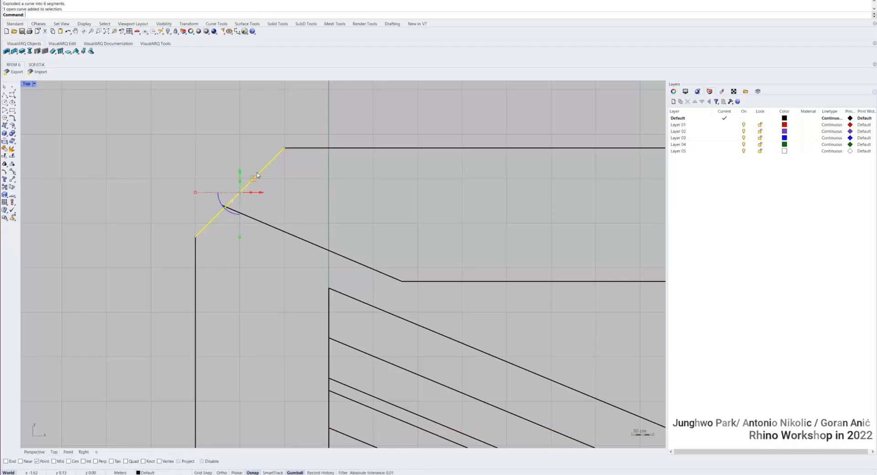
- Split the chamfer segment using the diagonal that crosses it as the cutting object, and select the upper piece to check the split
key("Escape")
left_click(323, 149)
key("Escape")
type("Split")
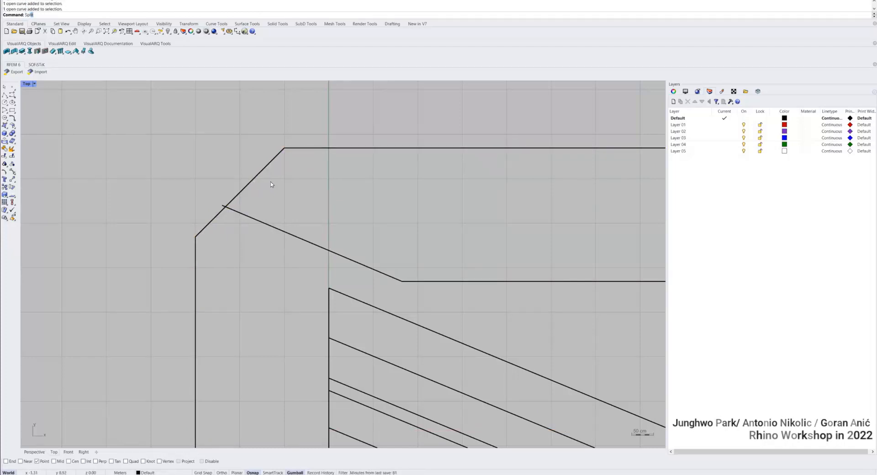
key("Return")
left_click(244, 188)
key("Return")
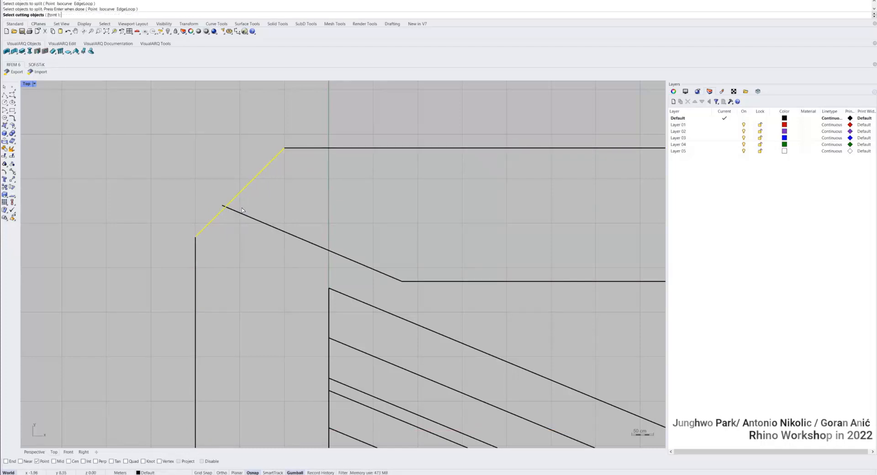
left_click(240, 212)
key("Return")
left_click(239, 193)
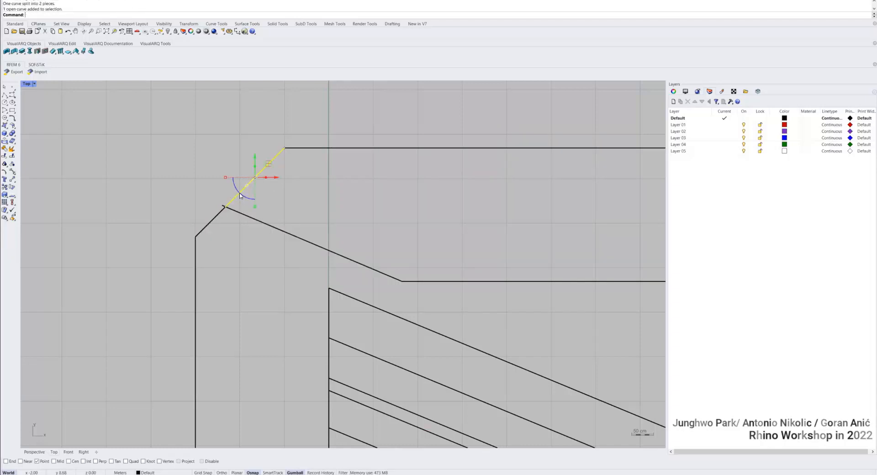
key("Escape")
- Trim off the short end of the diagonal that sticks out beyond the chamfer, using all curves as cutting objects
scroll(228, 207, "up", 6)
scroll(227, 209, "up", 2)
type("T")
key("Return")
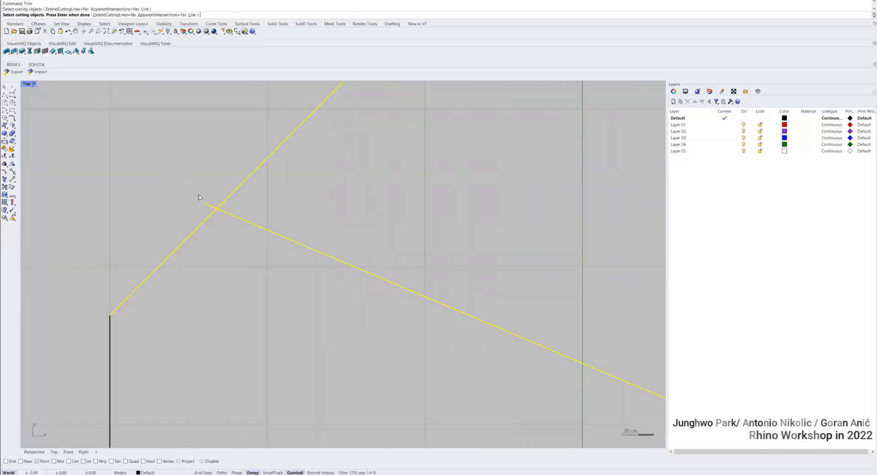
key("Return")
left_click(211, 206)
key("Return")
scroll(215, 205, "down", 3)
left_click(231, 214)
key("Escape")
scroll(231, 213, "down", 10)
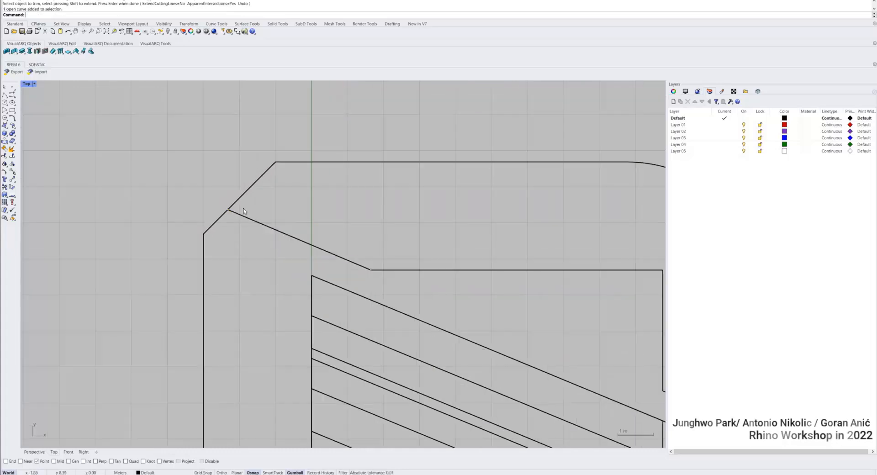
- Split the long vertical segment below the rounded corner with the short diagonal that ends on it
left_click_drag(467, 255, 366, 180)
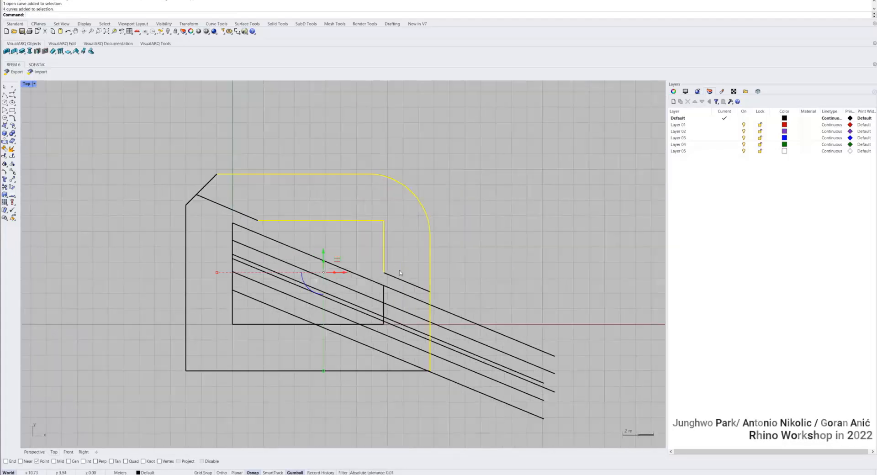
key("Escape")
scroll(423, 286, "up", 3)
left_click(428, 297)
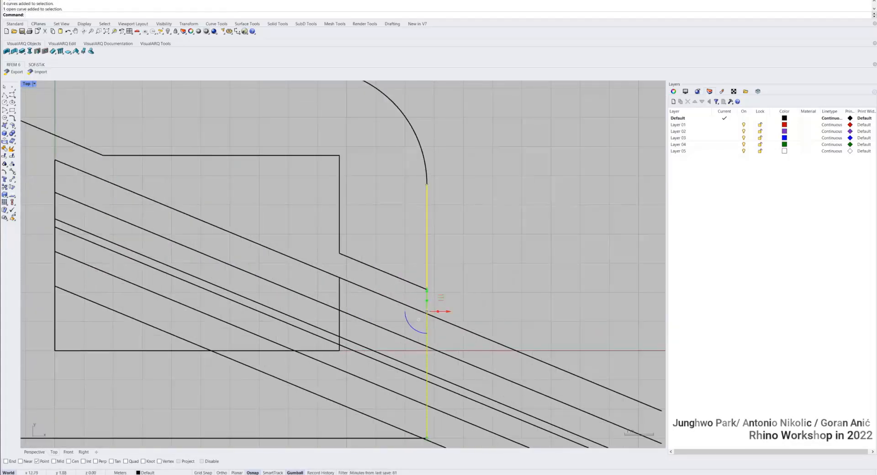
type("Split")
key("Return")
left_click_drag(390, 288, 389, 288)
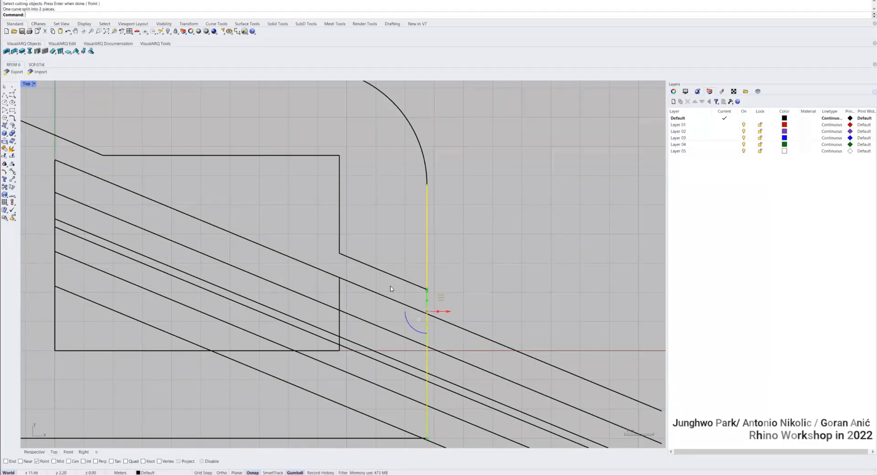
key("Return")
- Select the segments bounding the upper region between both outlines, leaving out the lower chamfer piece, and join them into one closed curve
scroll(498, 295, "down", 3)
left_click_drag(501, 241, 388, 259)
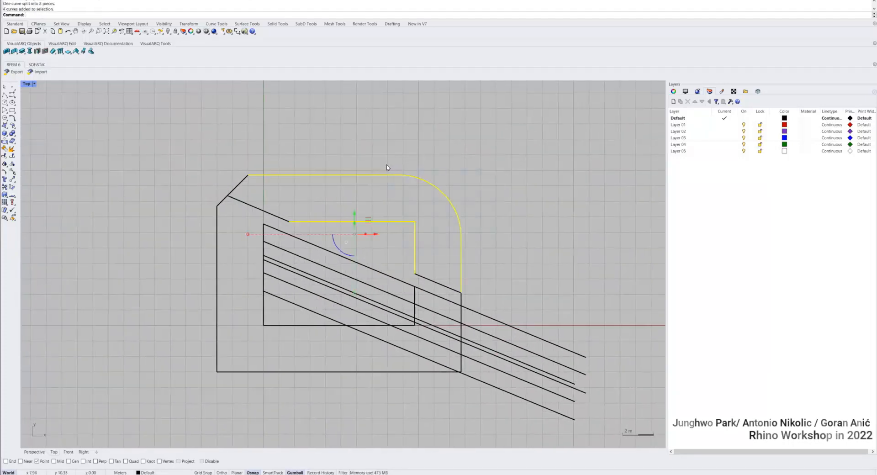
scroll(297, 182, "up", 3)
left_click_drag(229, 168, 190, 243)
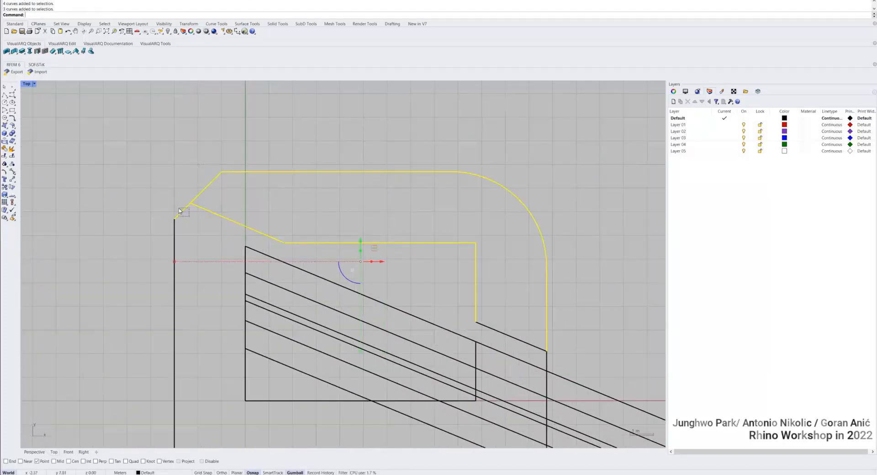
left_click_drag(179, 211, 179, 211, "ctrl")
left_click_drag(505, 340, 505, 340)
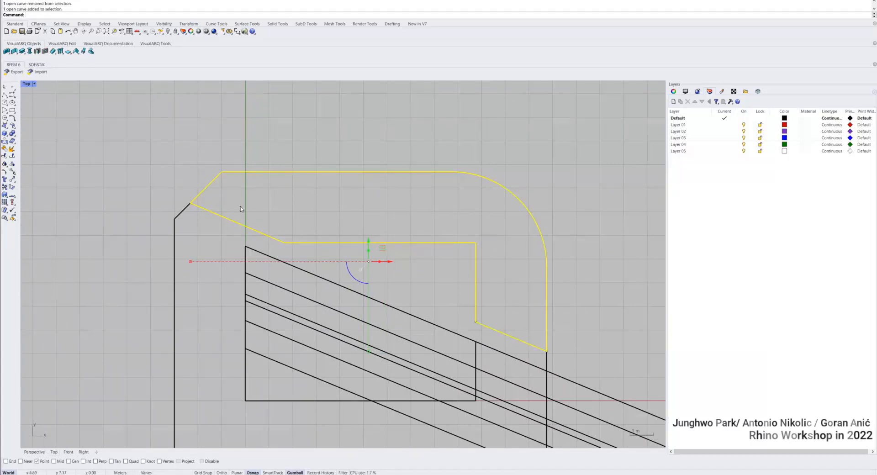
left_click(4, 149)
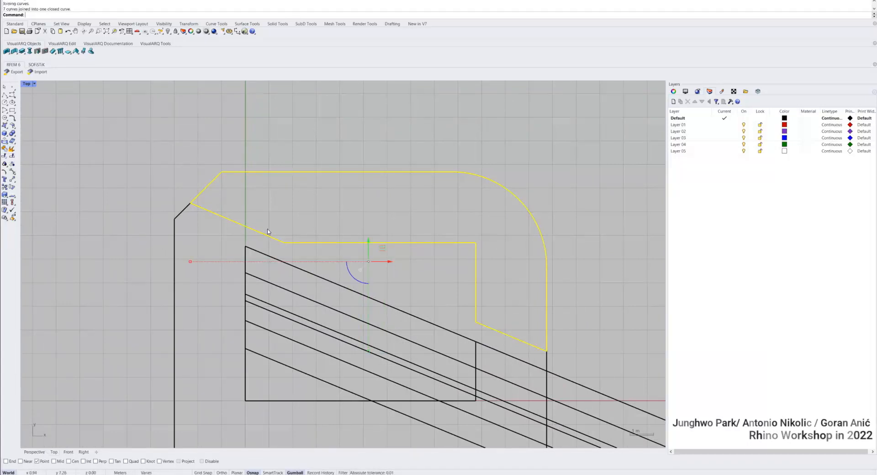
- Inspect the joined outline's object description with the What command, checking its geometry type and whether it is closed
left_click(298, 173)
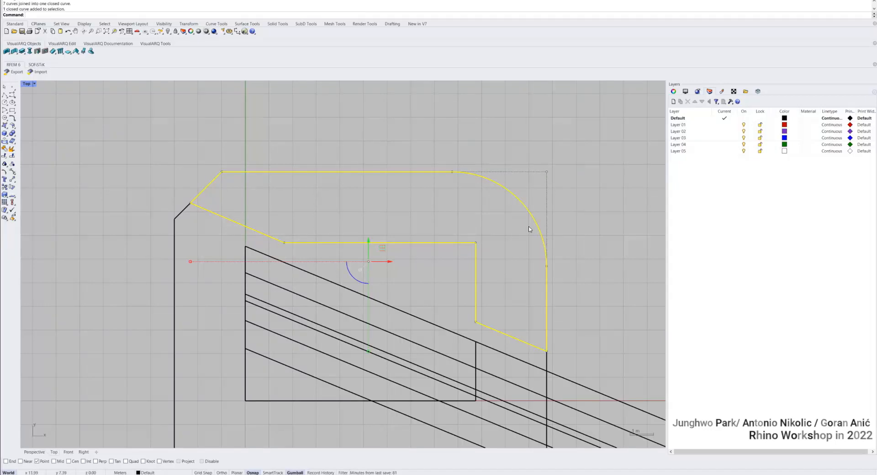
key("Return")
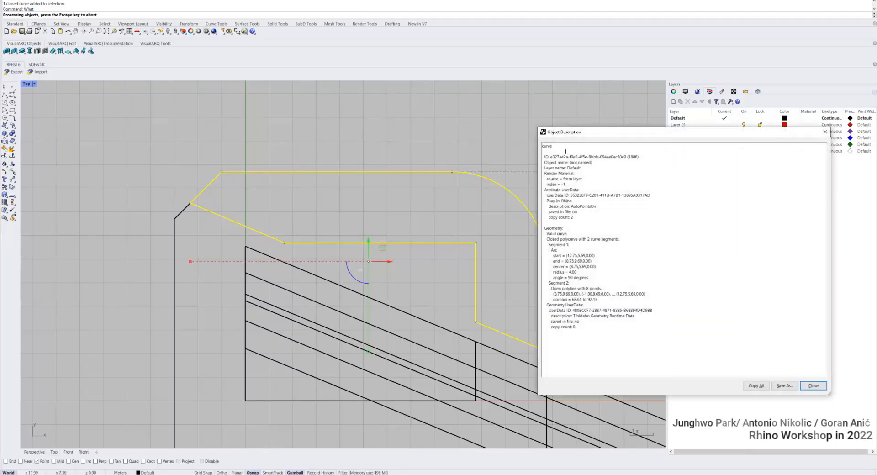
double_click(560, 145)
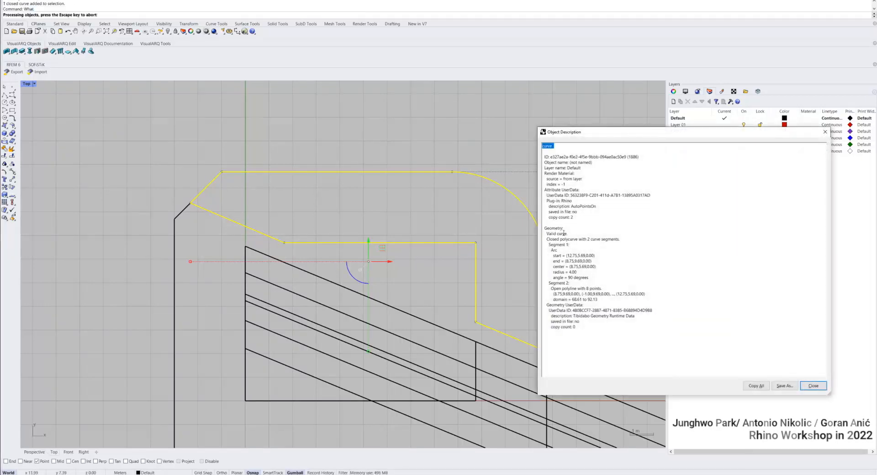
mouse_move(567, 233)
left_mouse_down()
mouse_move(547, 233)
mouse_move(585, 240)
mouse_move(553, 241)
left_mouse_up()
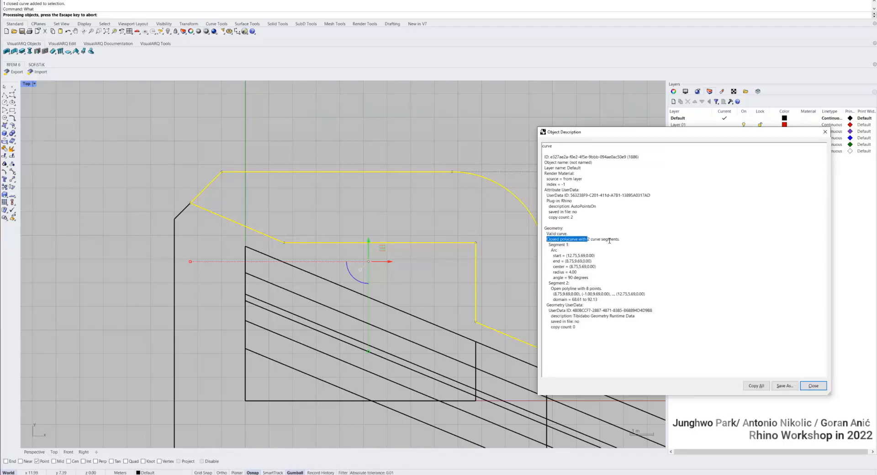
key("Escape")
key("Escape")
- Hatch the closed outline with the HatchDash pattern, previewing the Hatch1, Double, Single and Hatch2 patterns first
type("Hatch")
key("Return")
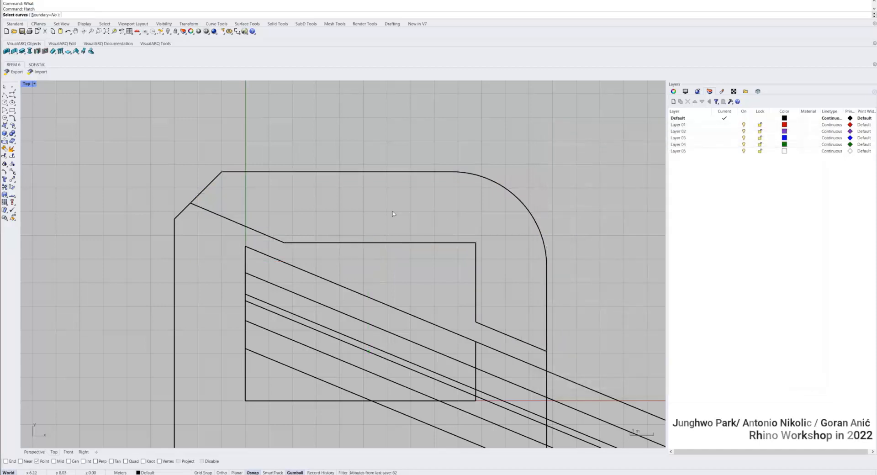
left_click(402, 172)
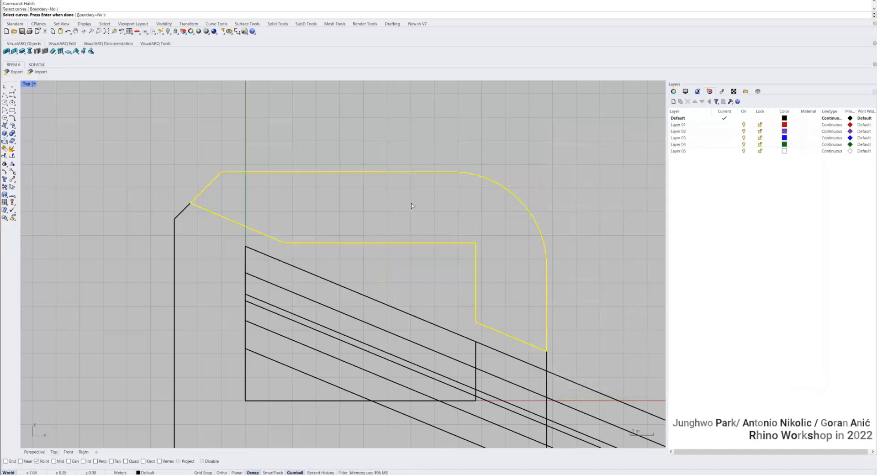
key("Return")
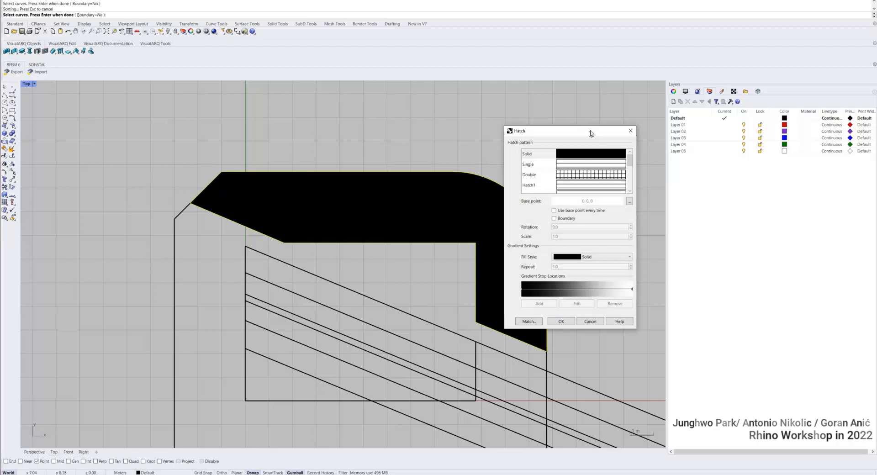
left_click_drag(591, 133, 649, 112)
left_click_drag(695, 308, 763, 442)
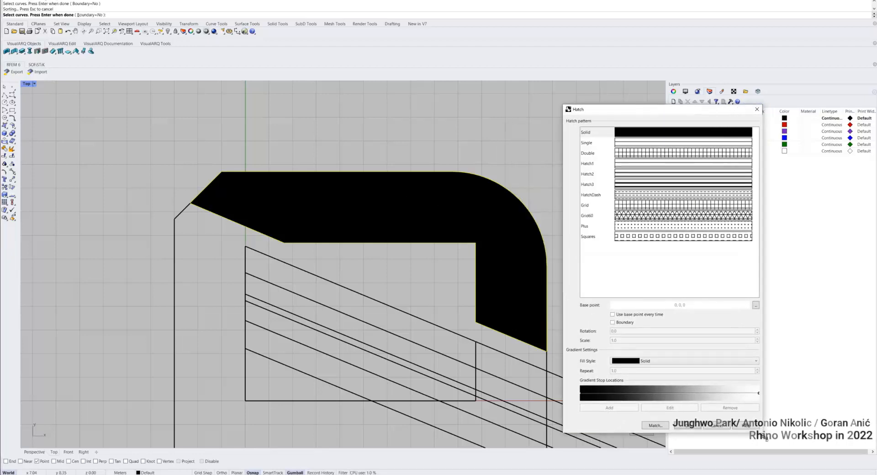
left_click(634, 164)
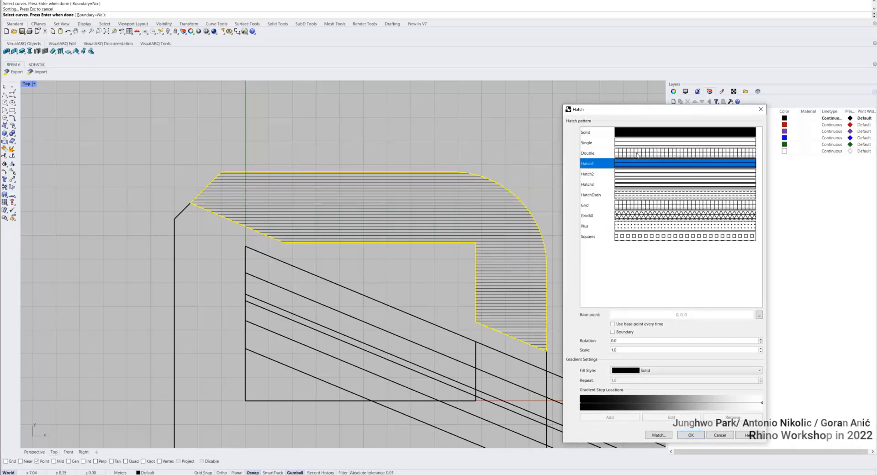
left_click(638, 153)
left_click(645, 146)
left_click(651, 174)
left_click(664, 195)
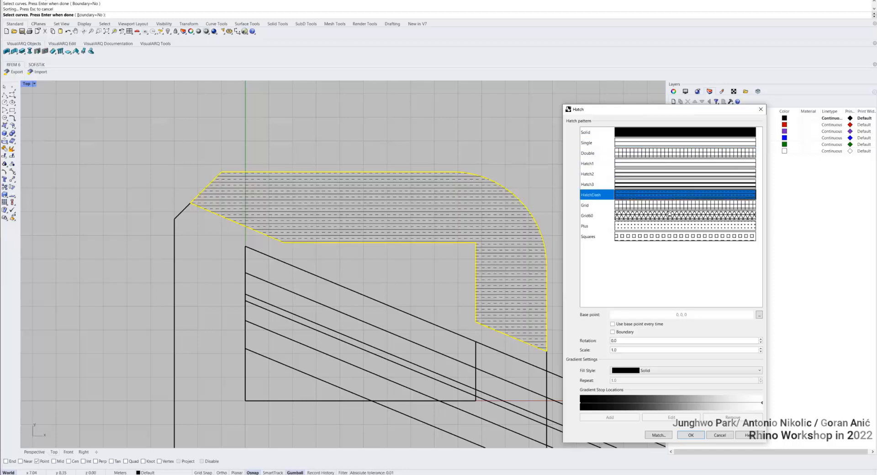
left_click(691, 435)
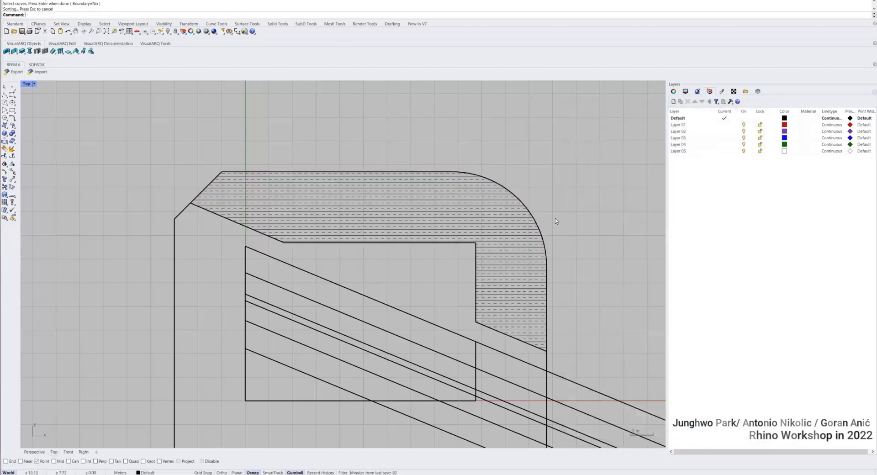
- Inspect the object description of the new hatch with the What command
left_click(471, 217)
scroll(352, 199, "up", 2)
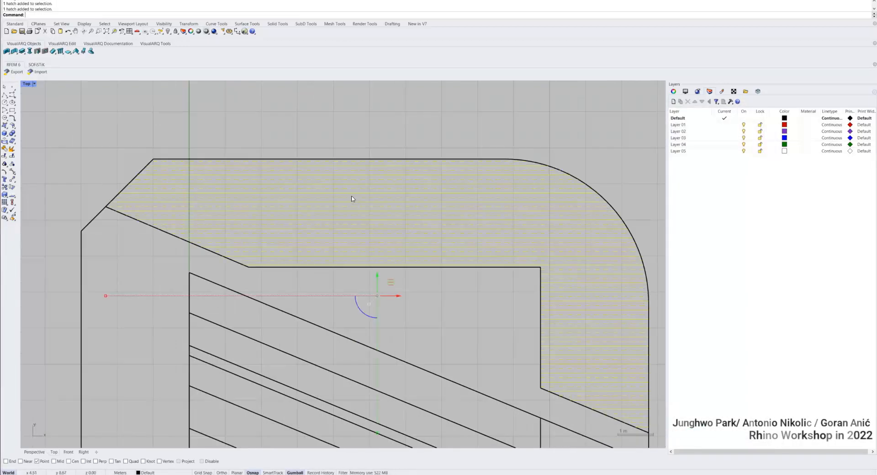
key("Return")
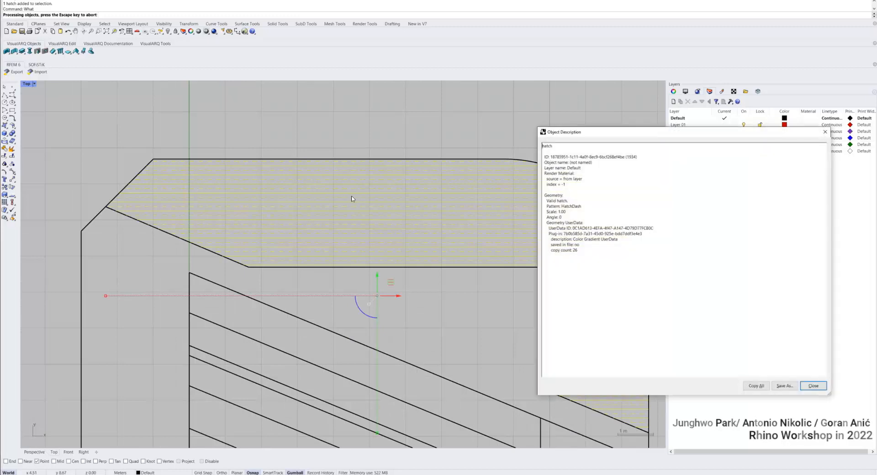
key("Escape")
- Explode the selected hatch into individual line objects
scroll(352, 196, "up", 2)
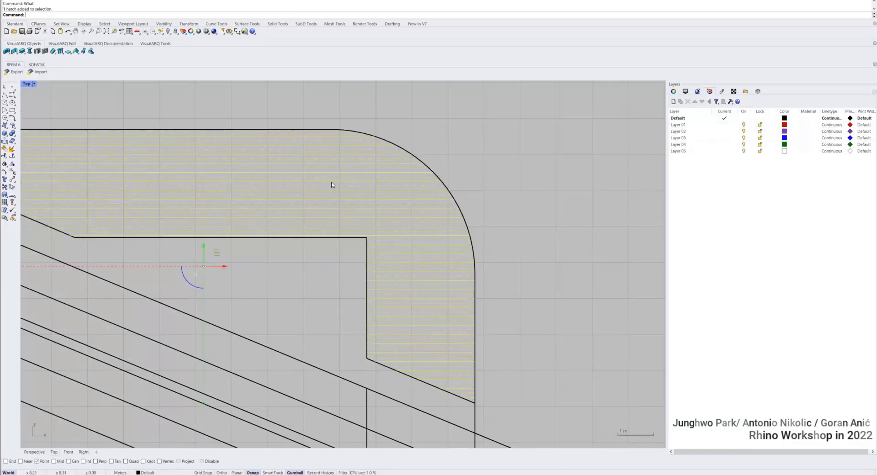
right_click_drag(438, 196, 547, 208)
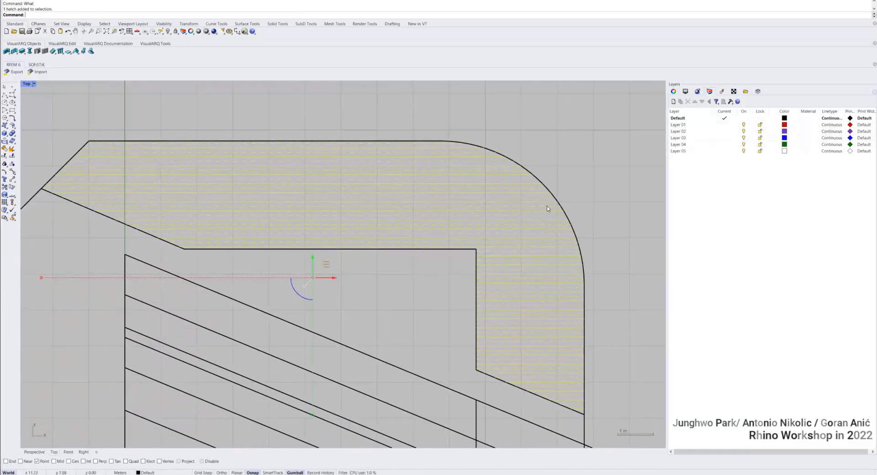
type("explode")
key("Return")
key("Escape")
- Select one of the long lines from the exploded hatch and inspect its object description with the What command
left_click(448, 175)
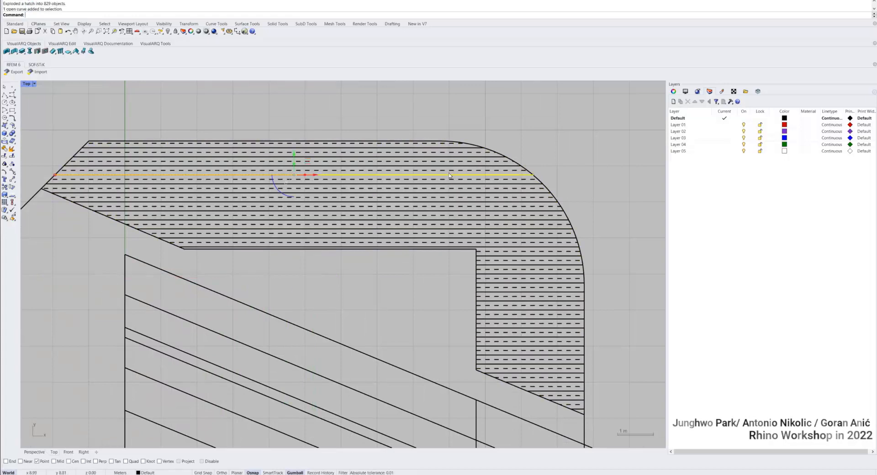
scroll(448, 172, "up", 8)
key("Escape")
left_click(454, 168)
left_click(517, 158)
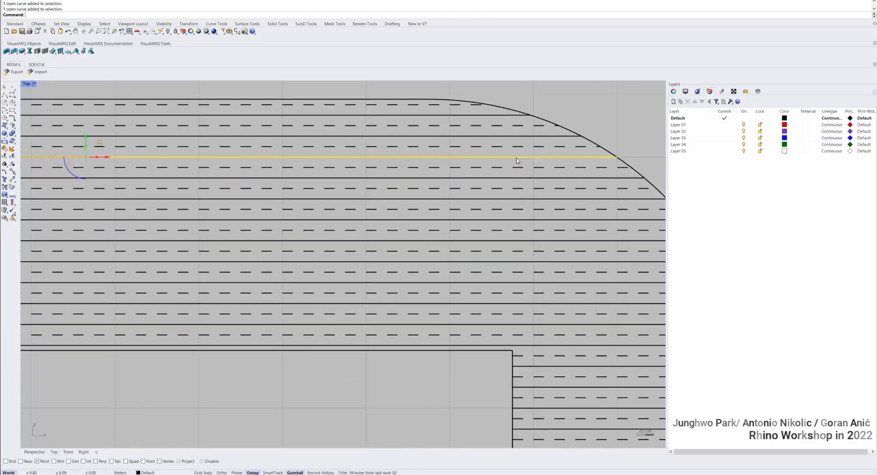
type("What")
key("Return")
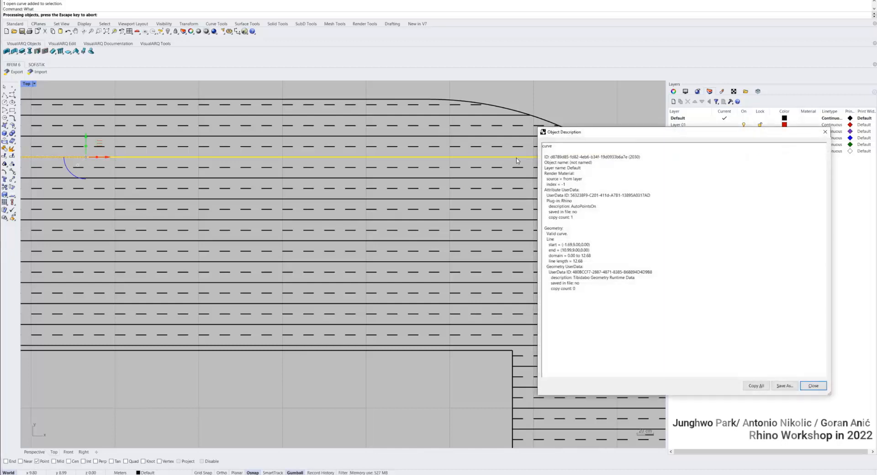
key("Escape")
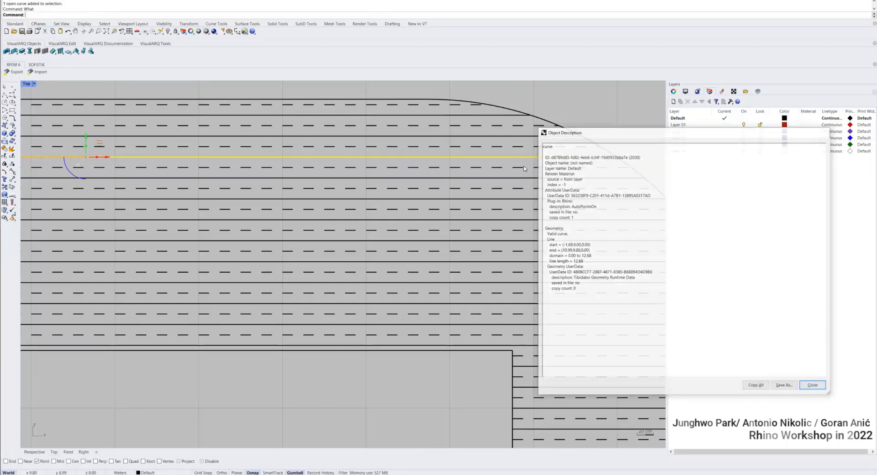
key("Escape")
- Set the Top view to Shaded display and maximize the Perspective view to examine the exploded hatch lines and dashes up close
scroll(481, 154, "down", 8)
key("ctrl+alt+s")
double_click(29, 84)
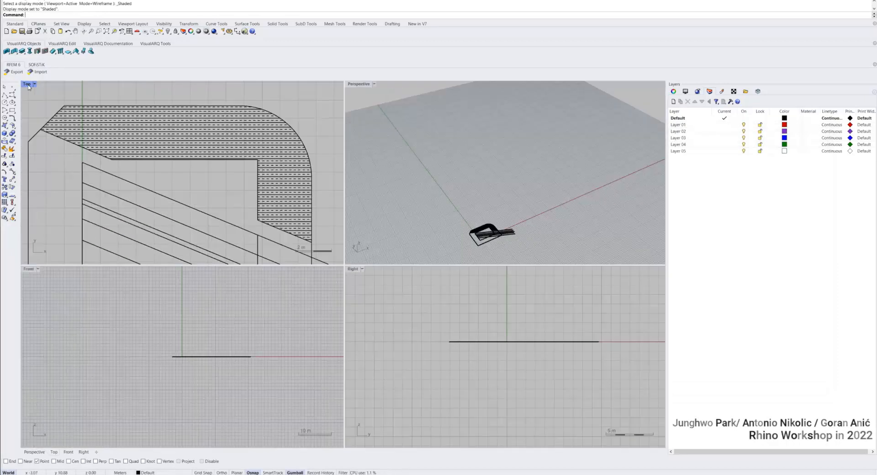
double_click(349, 85)
scroll(279, 395, "up", 8)
scroll(339, 254, "up", 10)
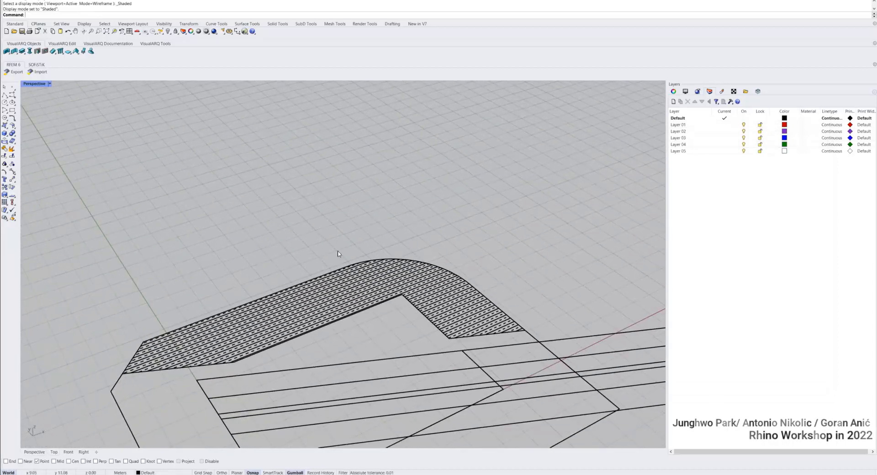
left_click(410, 250)
left_click(408, 249)
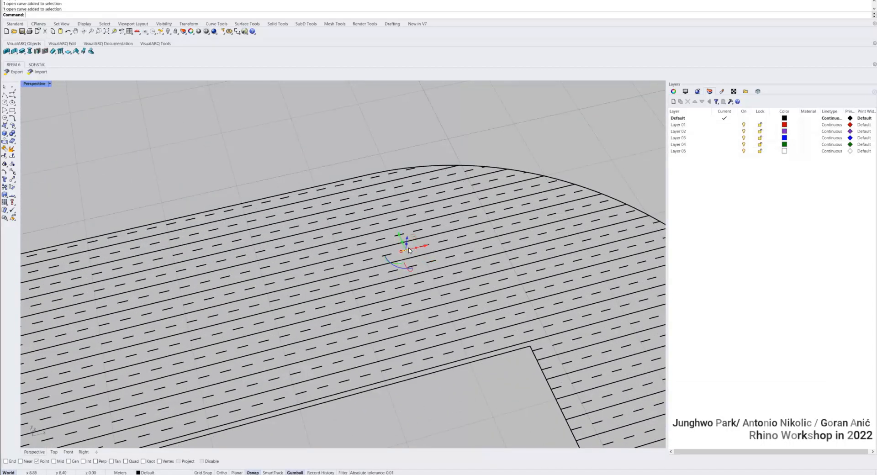
key("Escape")
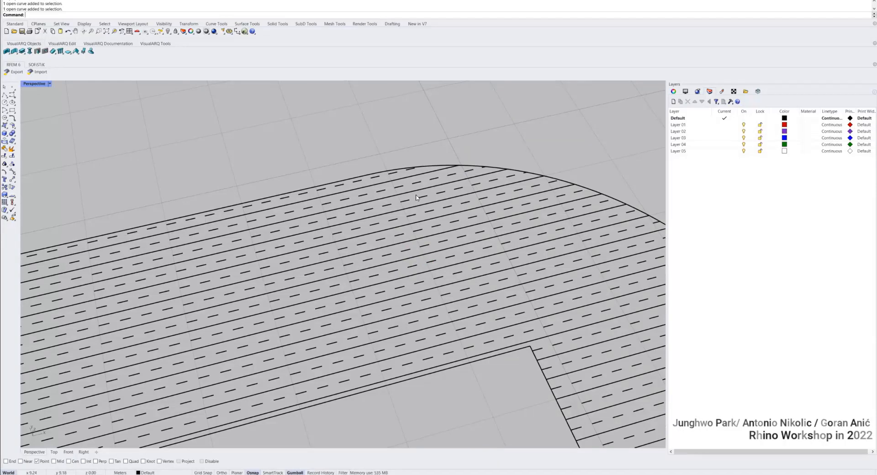
- Switch from the Perspective view to the maximized Top view and frame the whole drawing
scroll(416, 195, "down", 11)
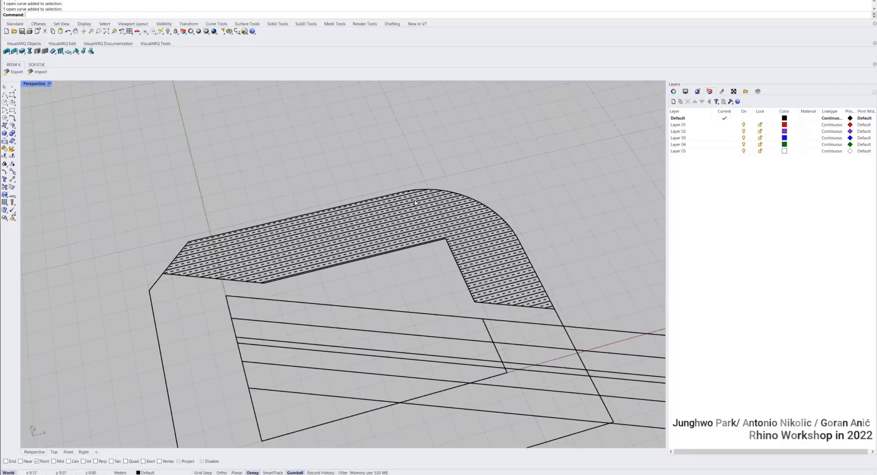
right_click_drag(416, 194, 392, 213)
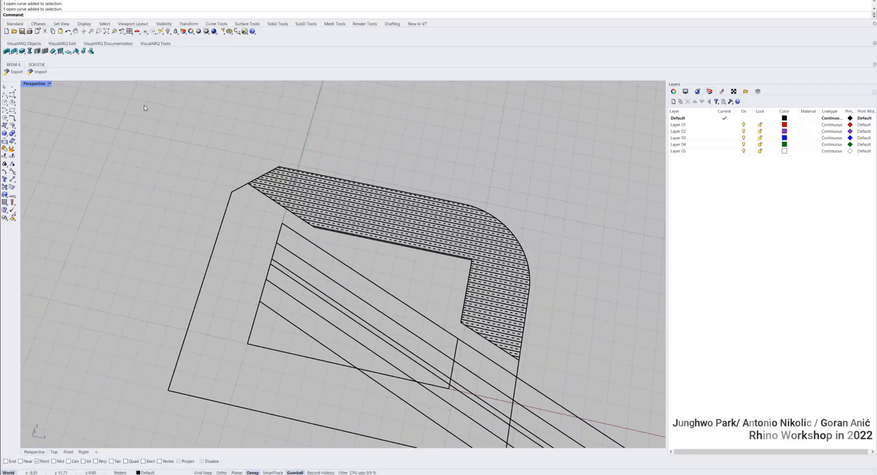
double_click(42, 84)
double_click(31, 84)
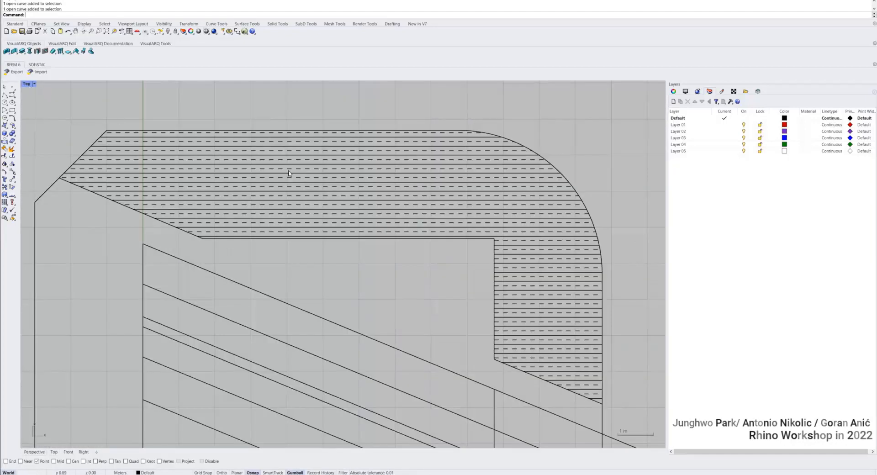
scroll(298, 225, "down", 5)
scroll(318, 242, "up", 4)
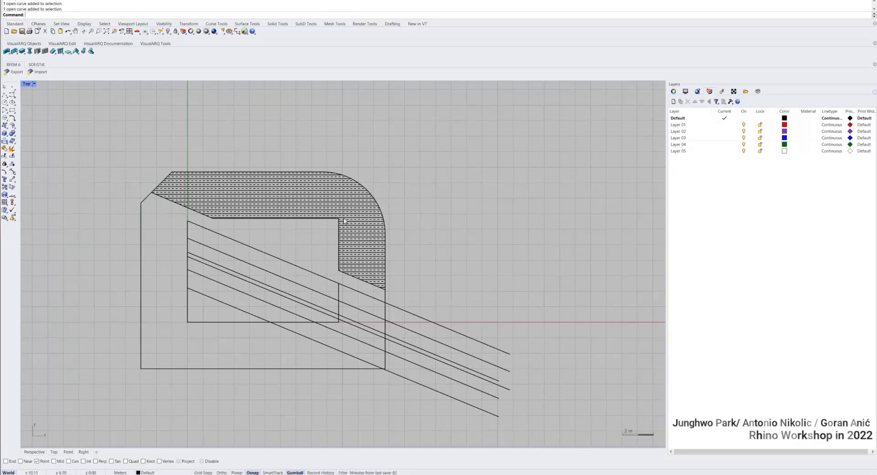
scroll(344, 219, "up", 8)
right_click_drag(346, 219, 423, 212)
scroll(424, 212, "down", 6)
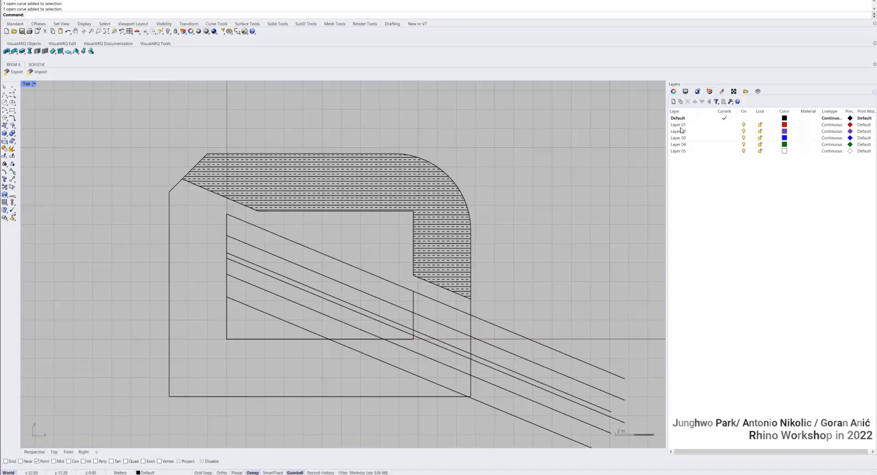
- Widen the layer list to make its linetype column readable, and set Layer 01's linetype to Border
left_click_drag(666, 132, 570, 132)
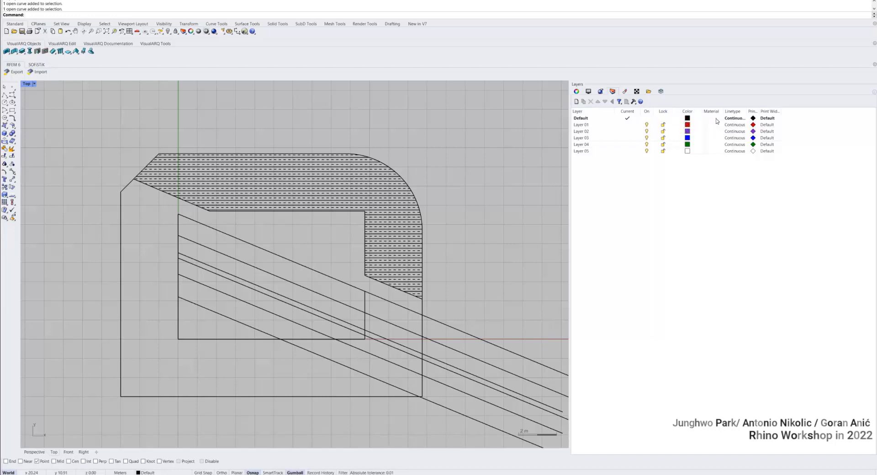
left_click_drag(746, 112, 753, 112)
left_click(743, 119)
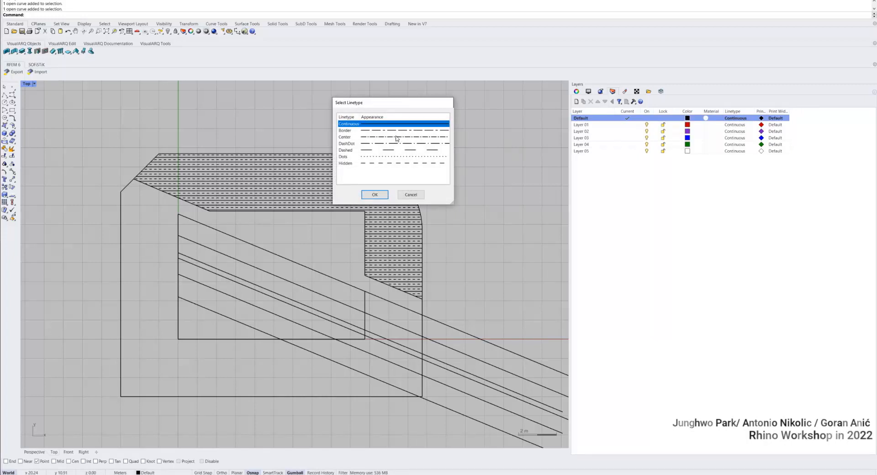
key("Escape")
left_click(735, 125)
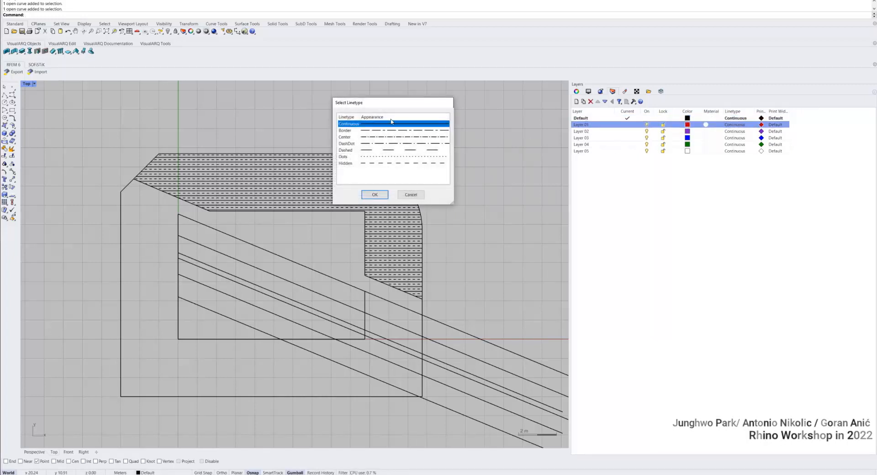
left_click(391, 131)
left_click(374, 195)
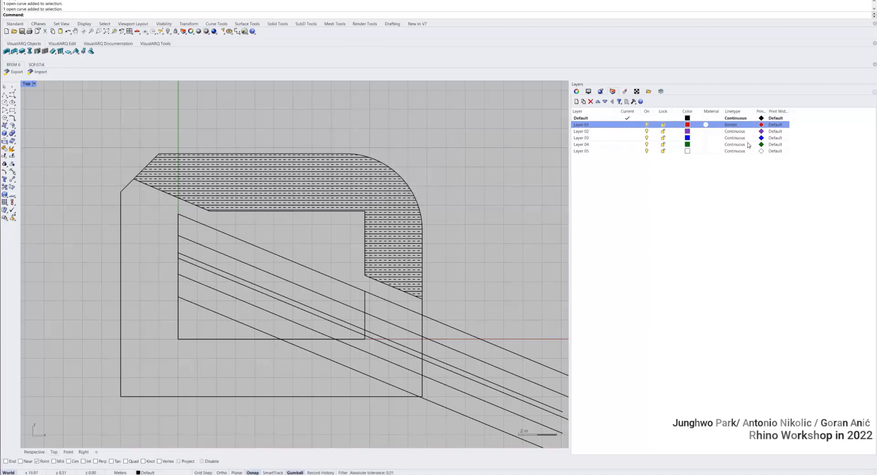
- Set the linetype of Layer 02 to Center and of Layer 03 to DashDot
left_click(729, 132)
left_click(371, 138)
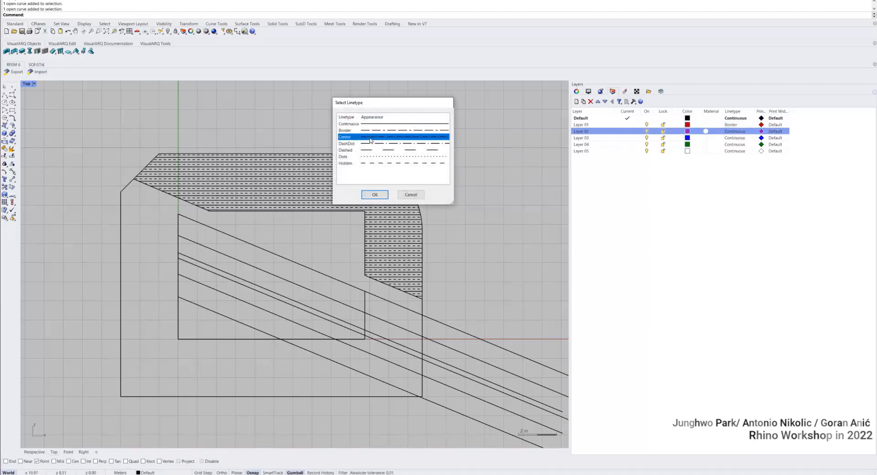
left_click(374, 194)
left_click(735, 138)
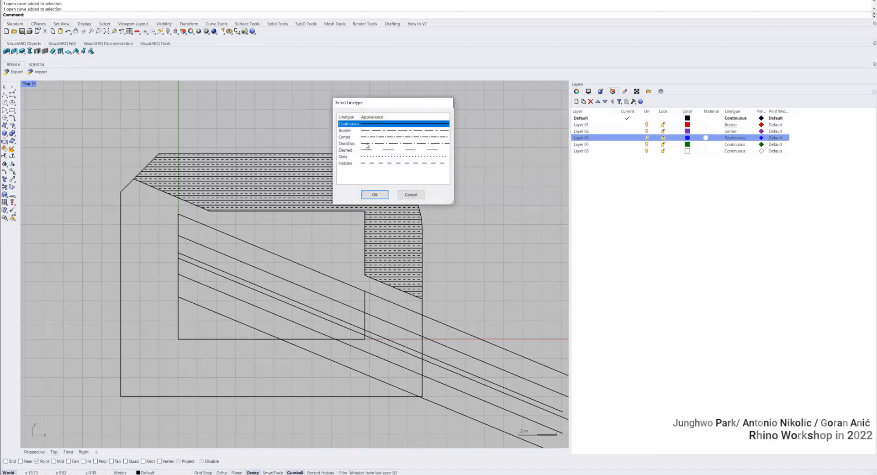
left_click(367, 145)
left_click(373, 195)
- Set the linetype of Layer 04 to Dashed and of Layer 05 to Dots
left_click(738, 145)
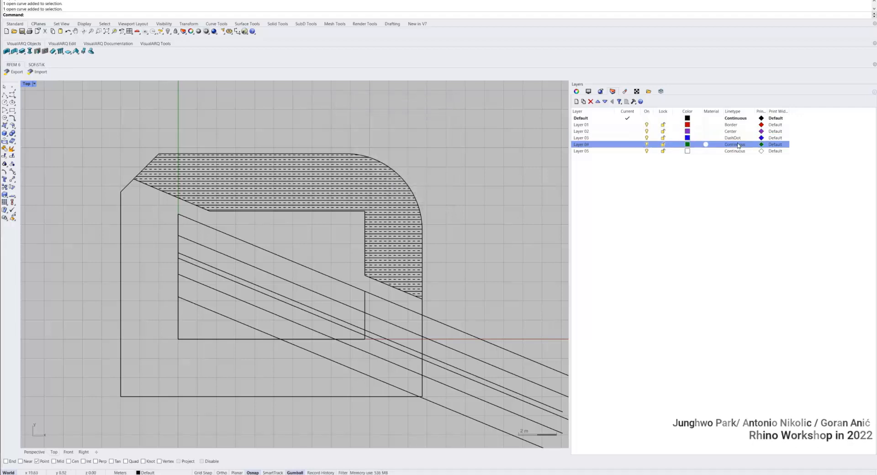
left_click(373, 151)
left_click(374, 196)
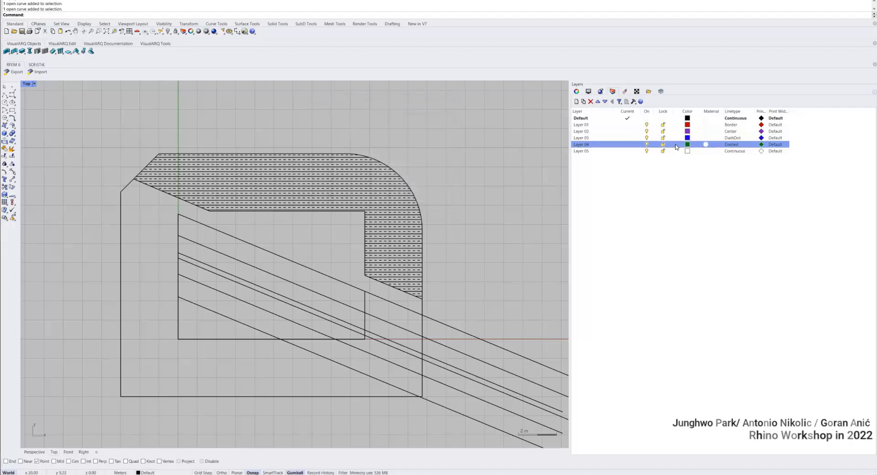
left_click(741, 151)
left_click(375, 157)
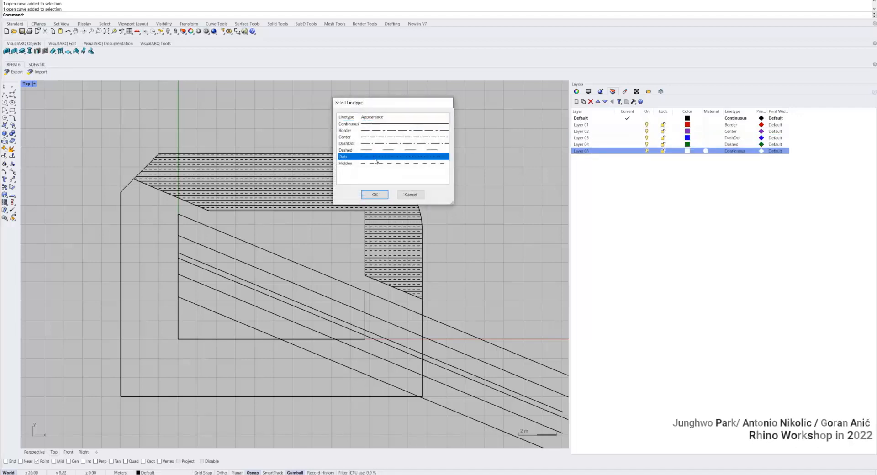
left_click(374, 195)
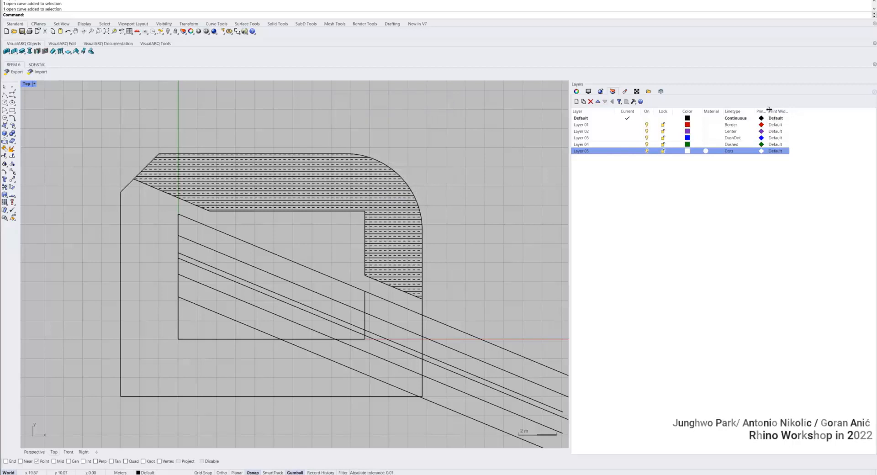
- Widen the print color and print width columns, and set the Default layer's print width to 1 mm
double_click(768, 111)
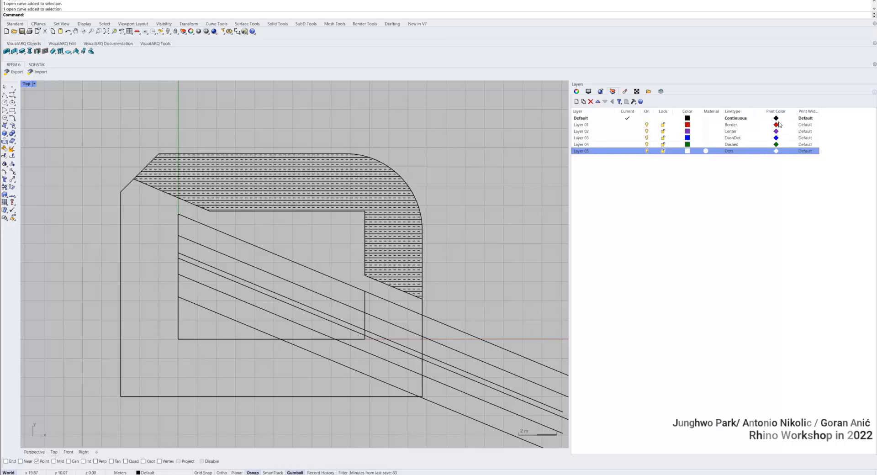
double_click(817, 112)
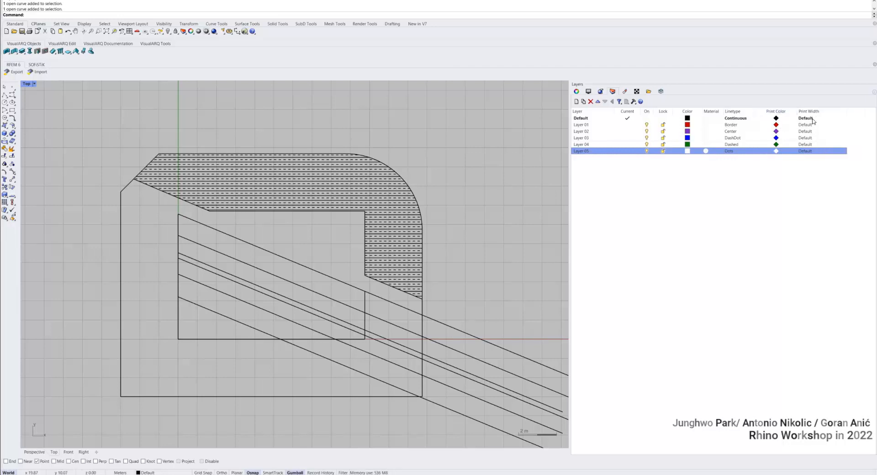
left_click(813, 119)
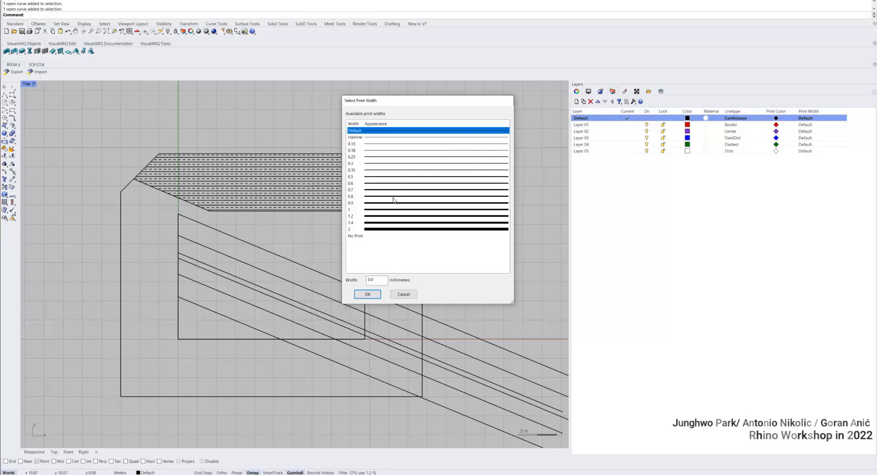
left_click(379, 211)
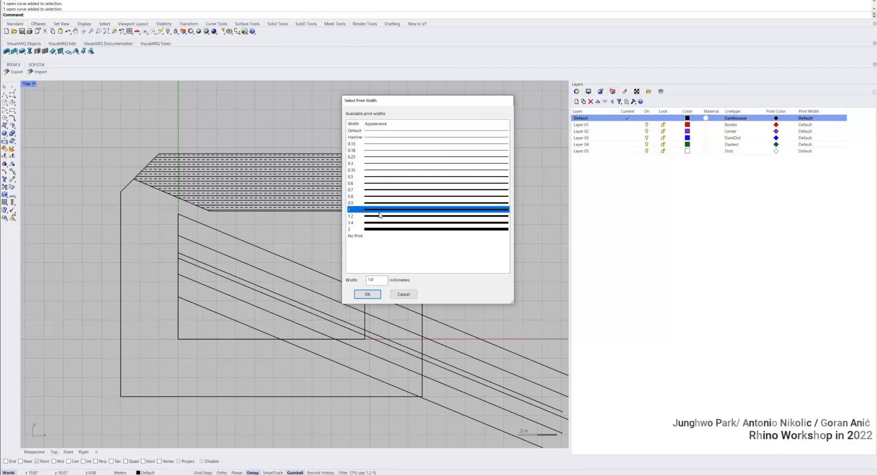
left_click(370, 296)
- Set the print width of Layer 01 to 0.25 mm and of Layer 02 to 0.35 mm
left_click(803, 125)
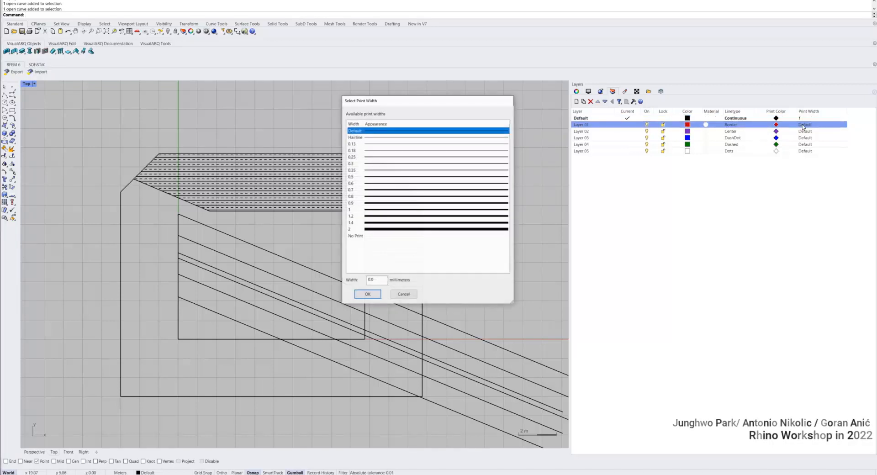
left_click(376, 156)
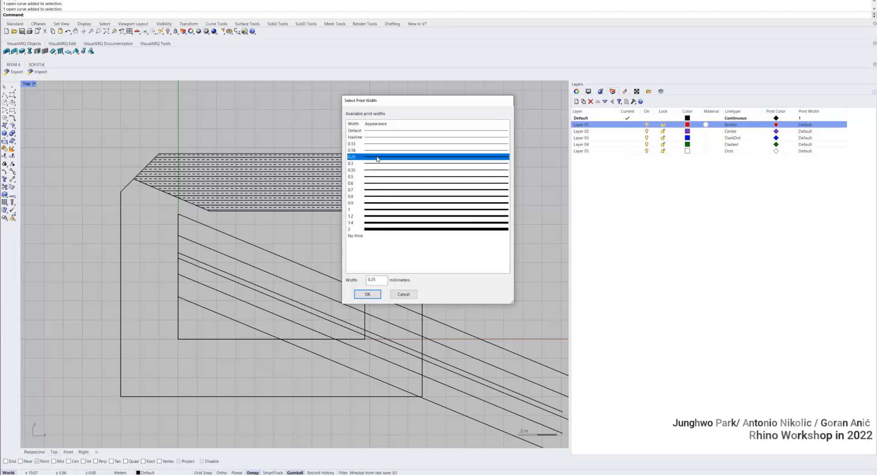
left_click(368, 294)
left_click(810, 132)
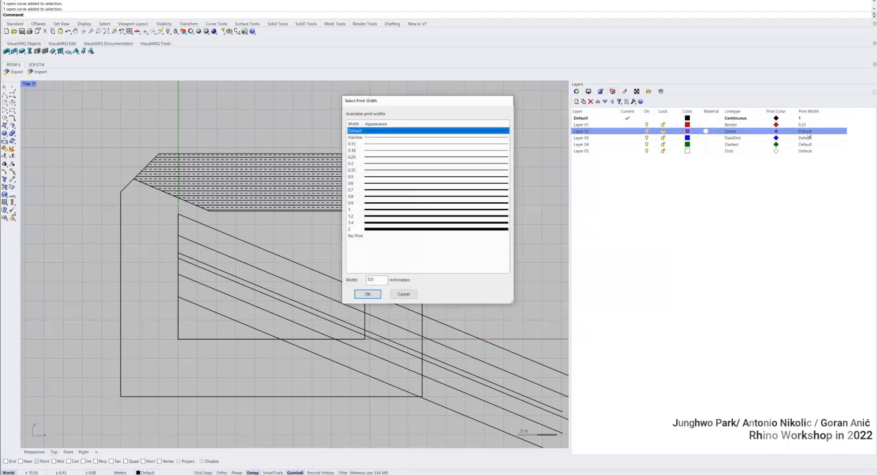
left_click(392, 171)
left_click(368, 294)
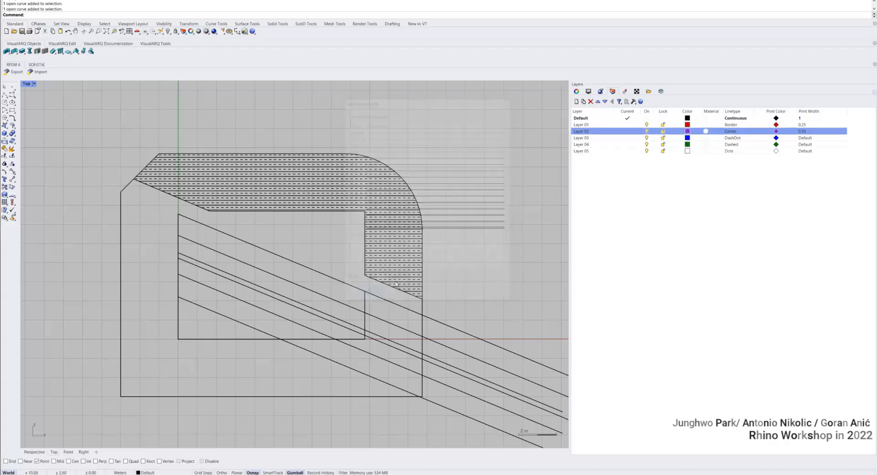
- Set the print width of Layer 03 to 0.5 mm and of Layer 04 to 0.9 mm
left_click(805, 138)
left_click(362, 177)
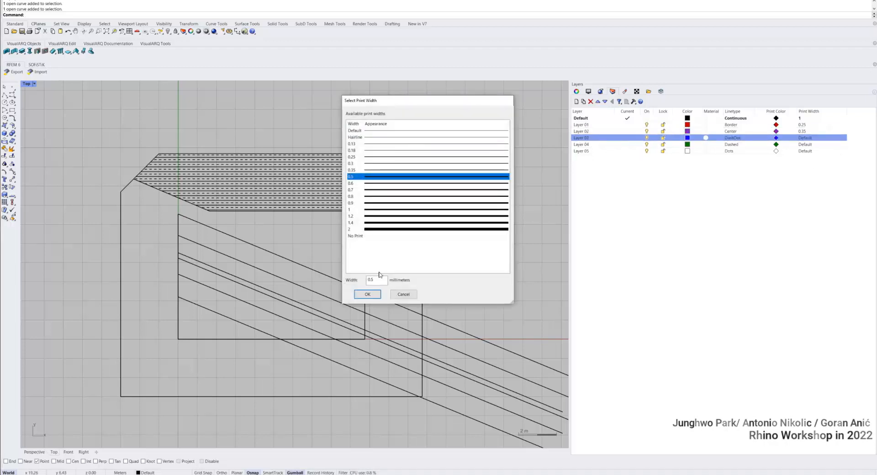
left_click(368, 294)
left_click(811, 145)
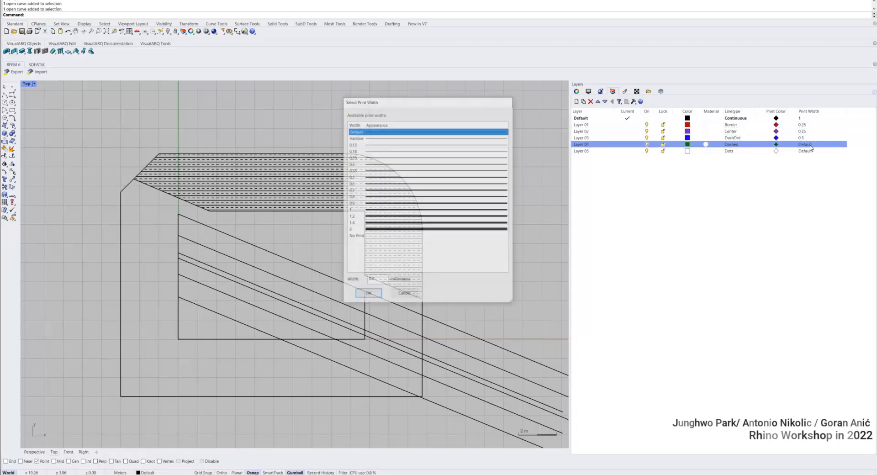
left_click(372, 202)
left_click(369, 293)
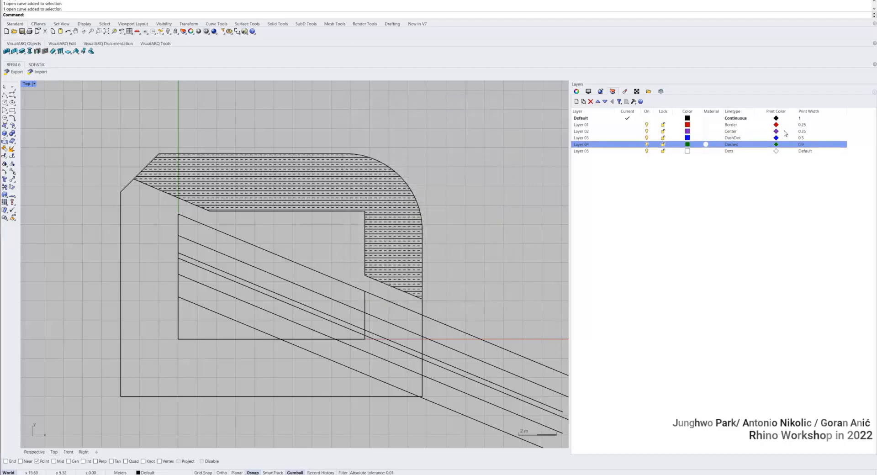
- Set Layer 05's print width to 2 mm and its print color to Brown
left_click(776, 151)
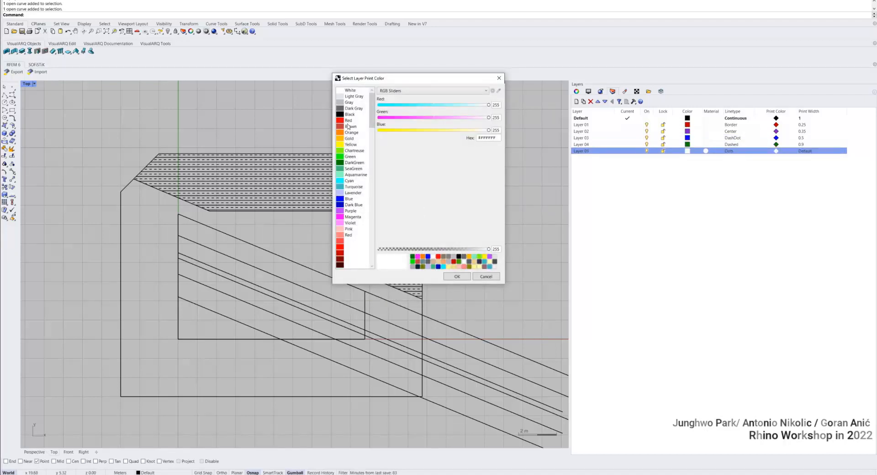
key("Escape")
left_click(811, 151)
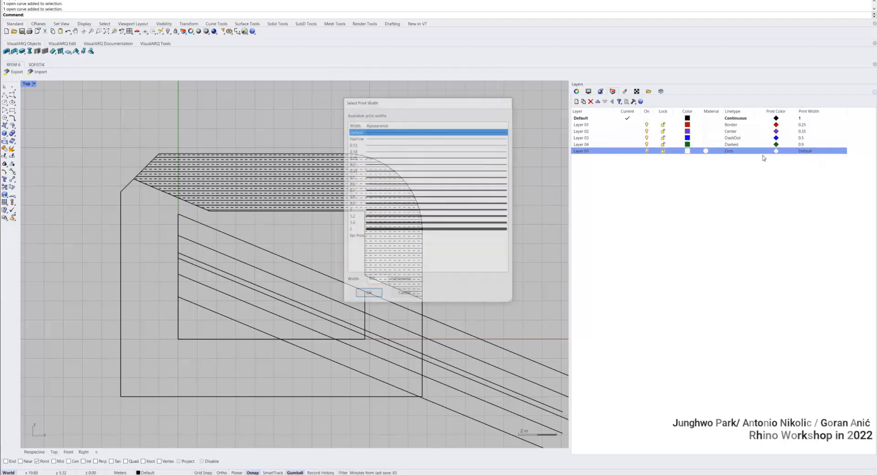
left_click(370, 229)
left_click(368, 295)
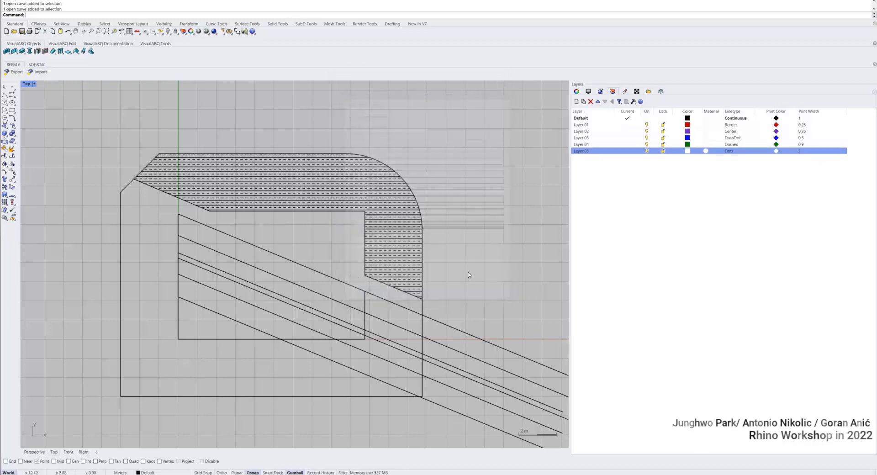
left_click(776, 151)
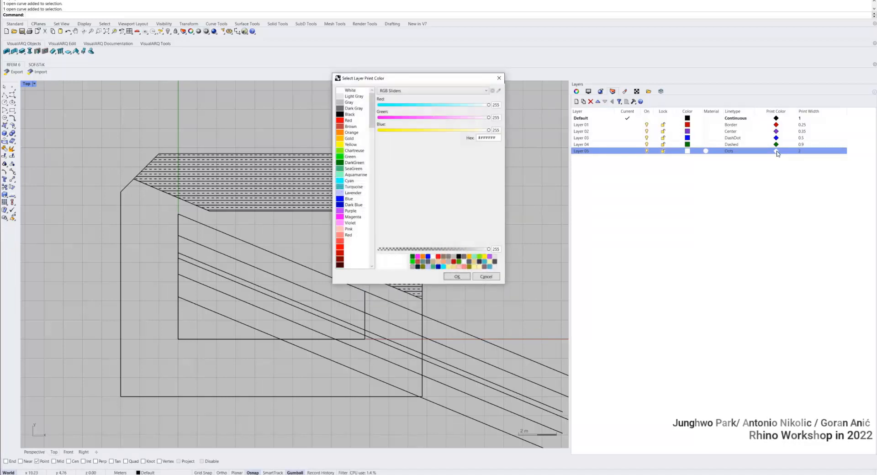
left_click(354, 127)
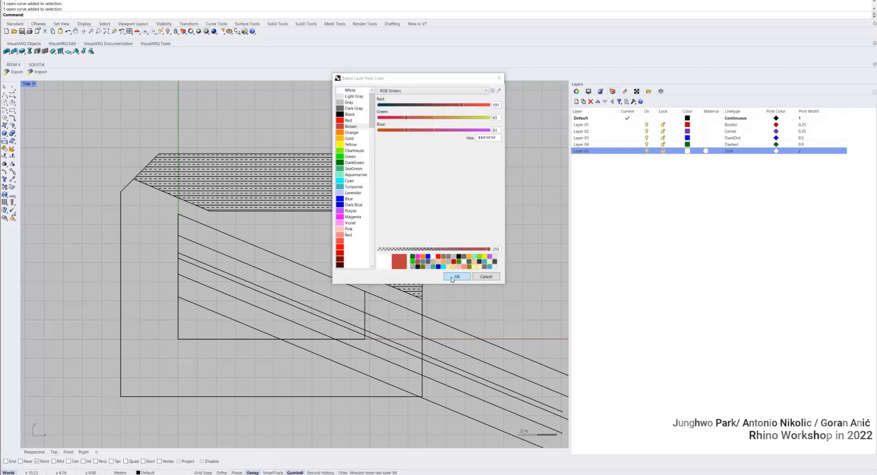
left_click(456, 276)
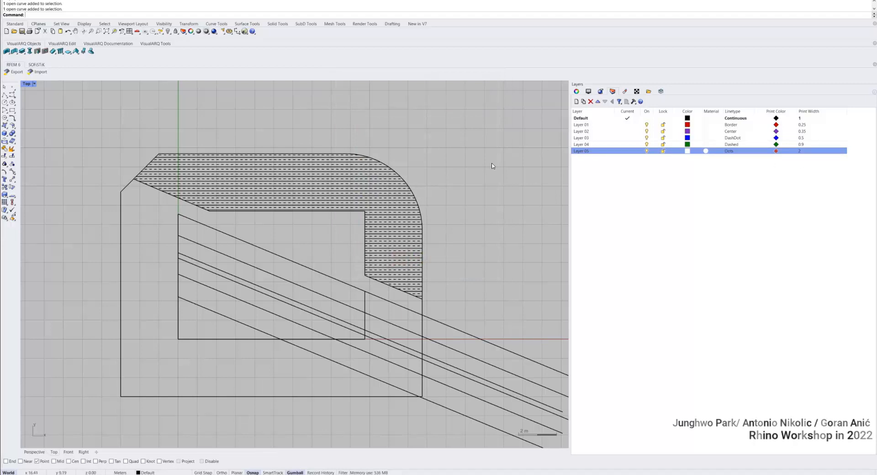
- Move the uppermost long diagonal line to Layer 01
scroll(422, 182, "down", 4)
scroll(396, 210, "up", 4)
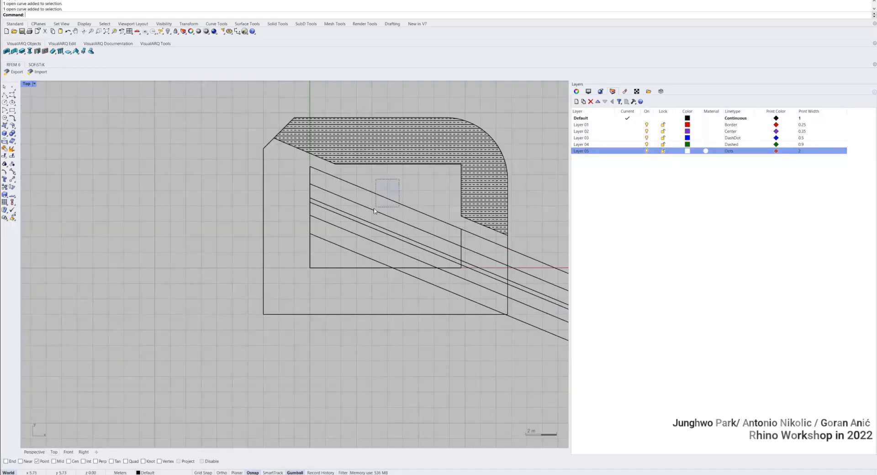
left_click(376, 193)
right_click(610, 126)
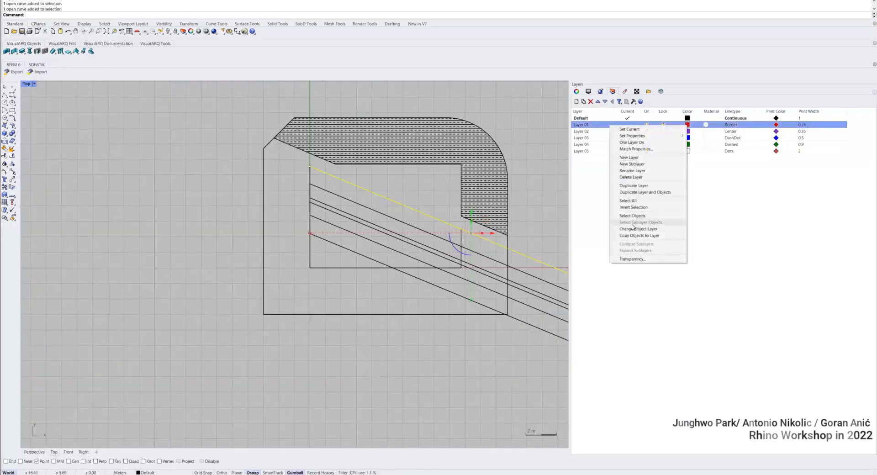
left_click(631, 230)
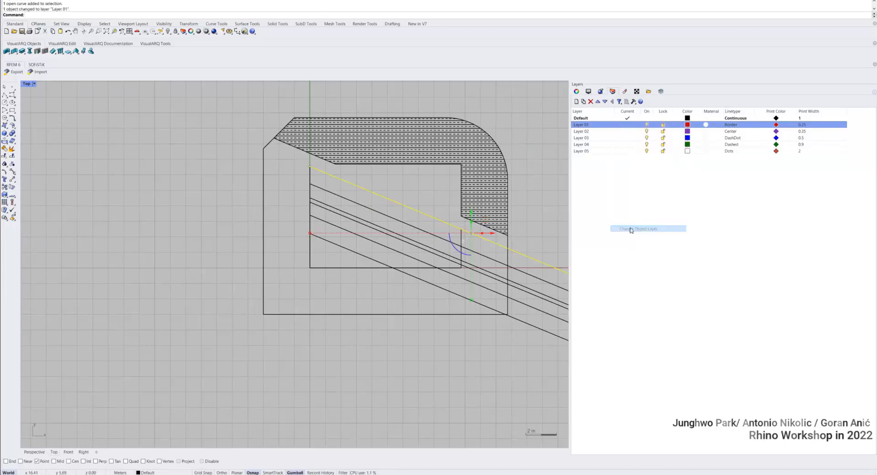
- Move the second long diagonal line from the top to Layer 02 and the third to Layer 03
left_click(365, 207)
right_click(588, 133)
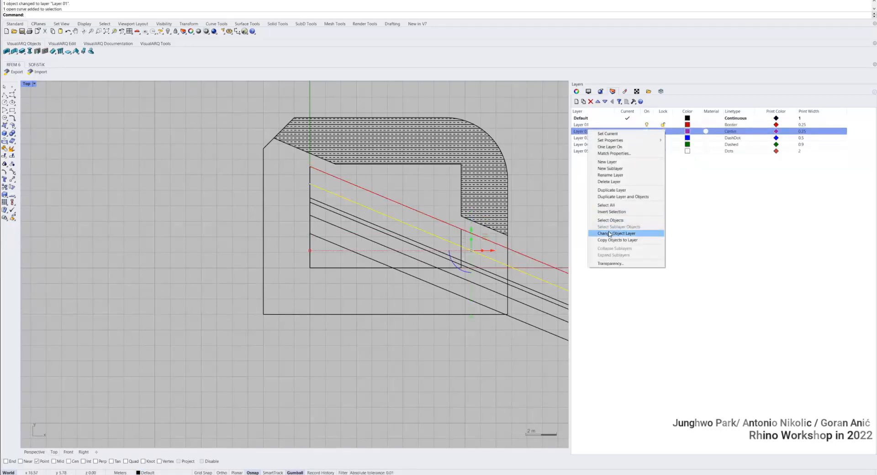
left_click(631, 231)
scroll(363, 218, "up", 3)
left_click(363, 224)
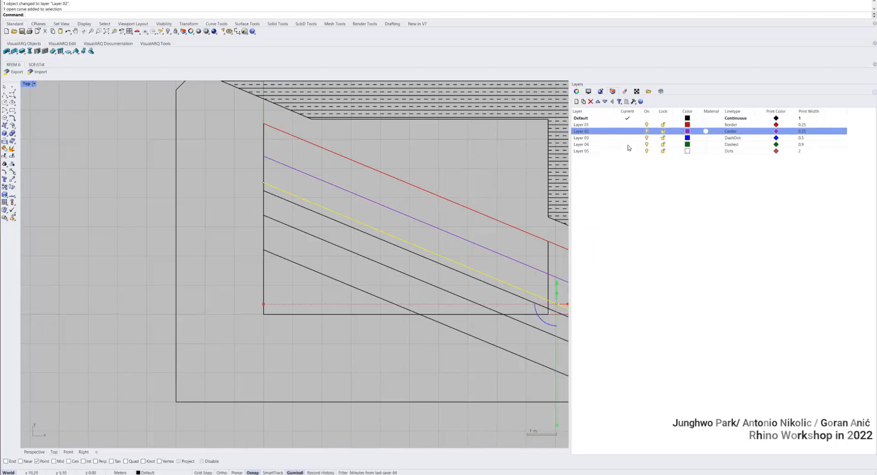
right_click(602, 137)
left_click(631, 238)
- Move the fourth long diagonal line from the top to Layer 04 and the fifth to Layer 05
scroll(332, 223, "up", 2)
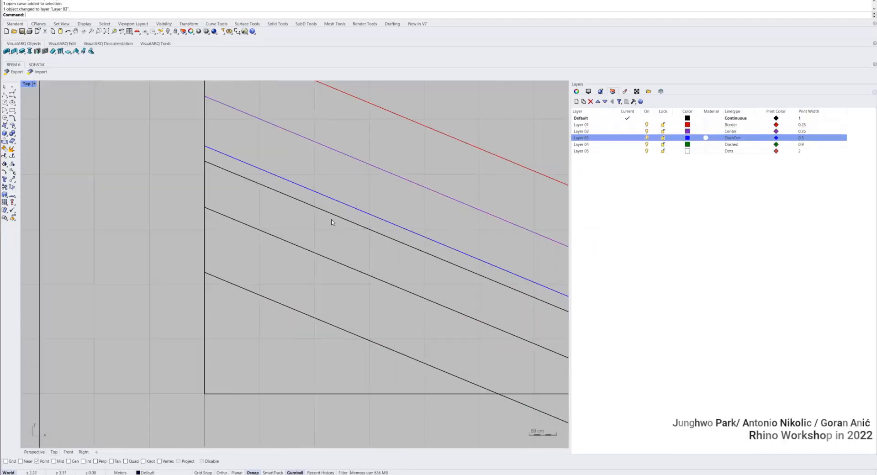
left_click(332, 214)
right_click(597, 145)
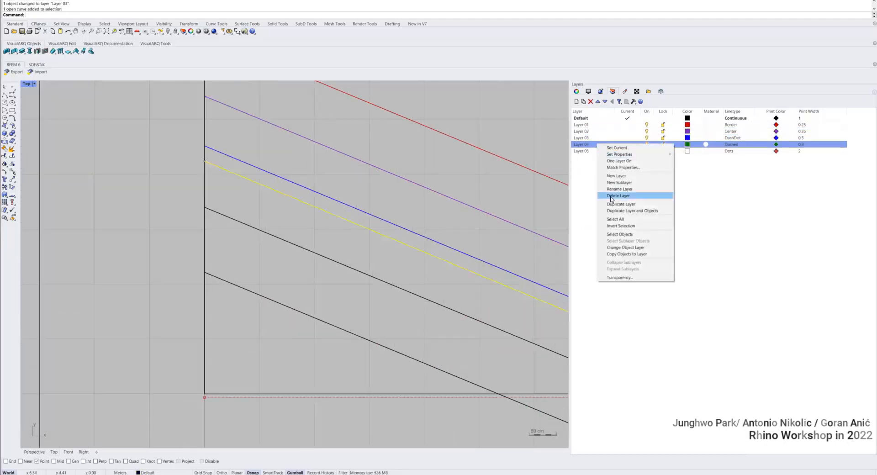
left_click(624, 247)
left_click(354, 269)
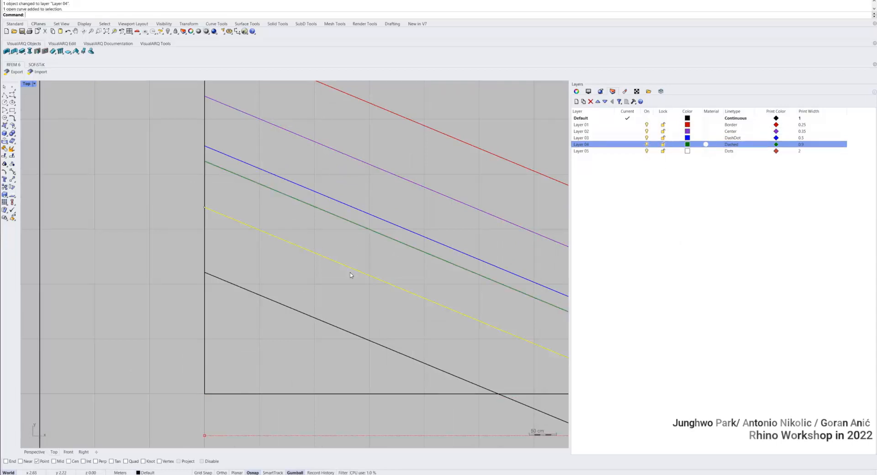
right_click(587, 151)
left_click(625, 254)
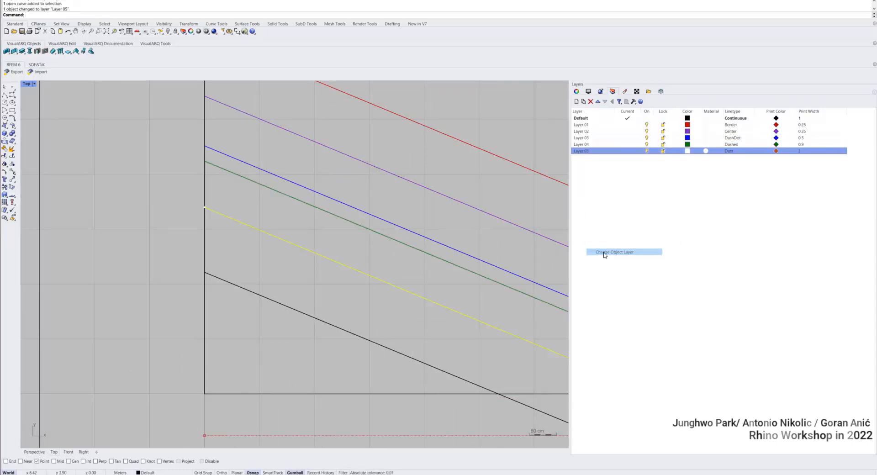
- Open the print setup for the drawing with the Print command and place the dialog clear of the hatched shape's left part
scroll(402, 184, "down", 6)
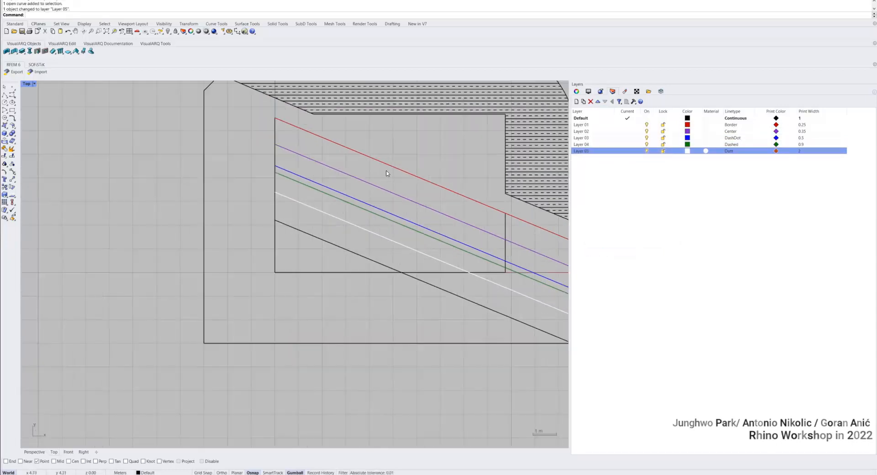
scroll(311, 223, "up", 4)
right_click_drag(391, 178, 394, 234)
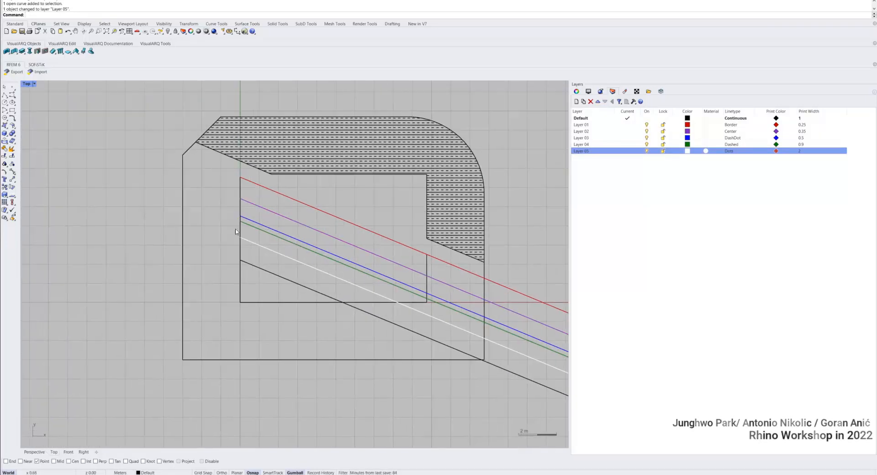
right_click_drag(350, 256, 338, 237)
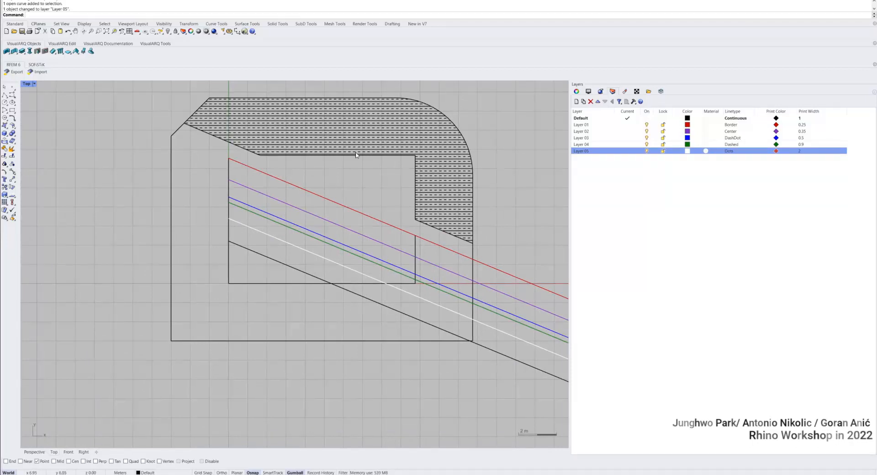
type("Print")
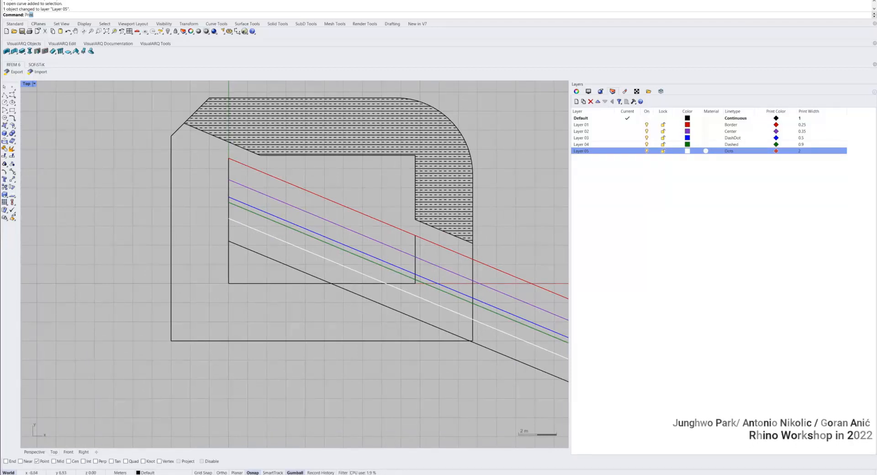
key("Return")
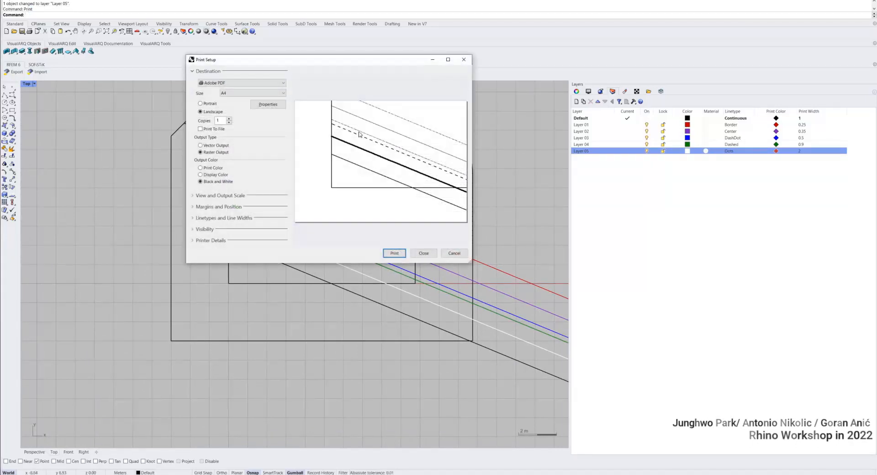
left_click_drag(351, 63, 516, 118)
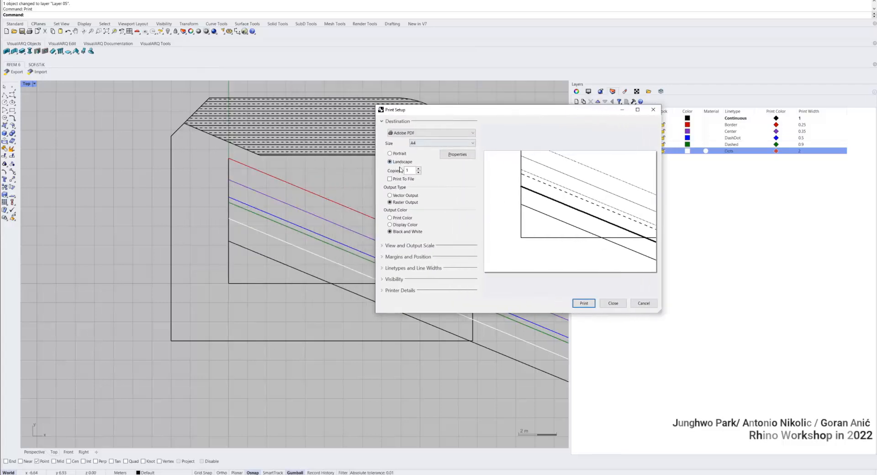
- Try portrait orientation for the A4 page, return it to landscape and set the output type to Vector Output
left_click(432, 144)
left_click(432, 144)
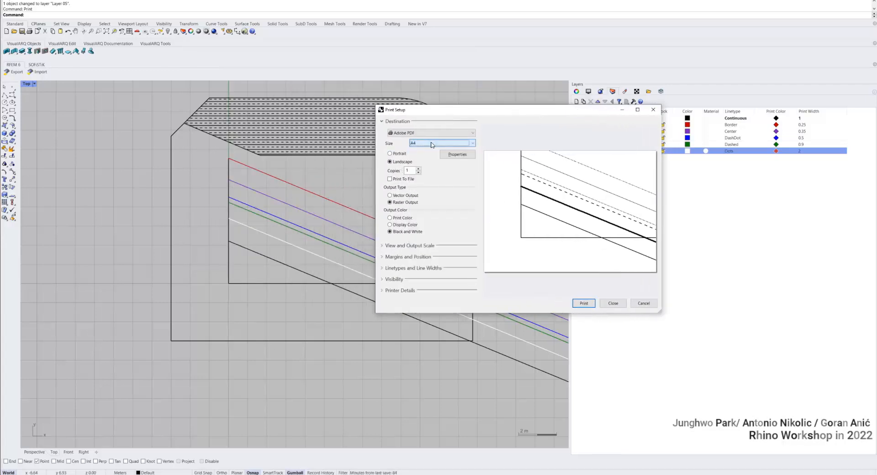
left_click(400, 155)
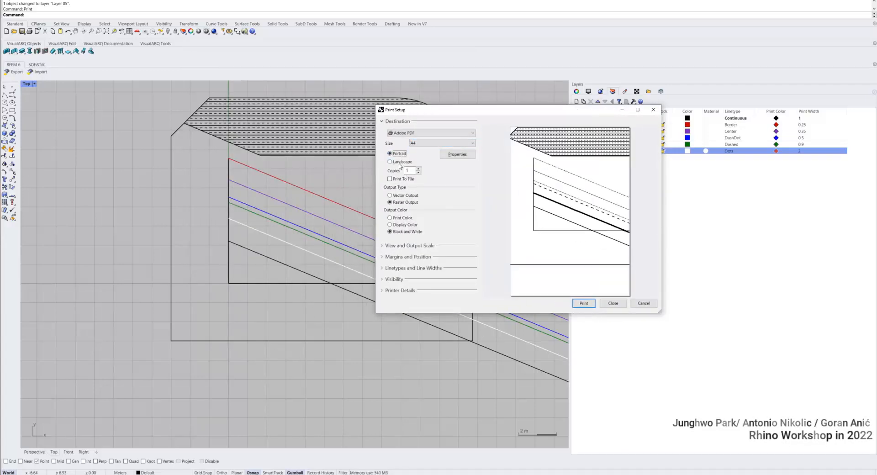
left_click(400, 162)
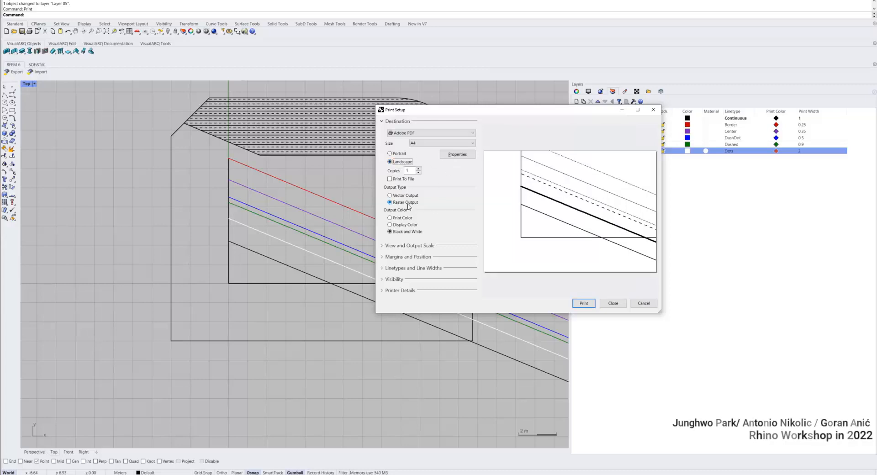
left_click(398, 197)
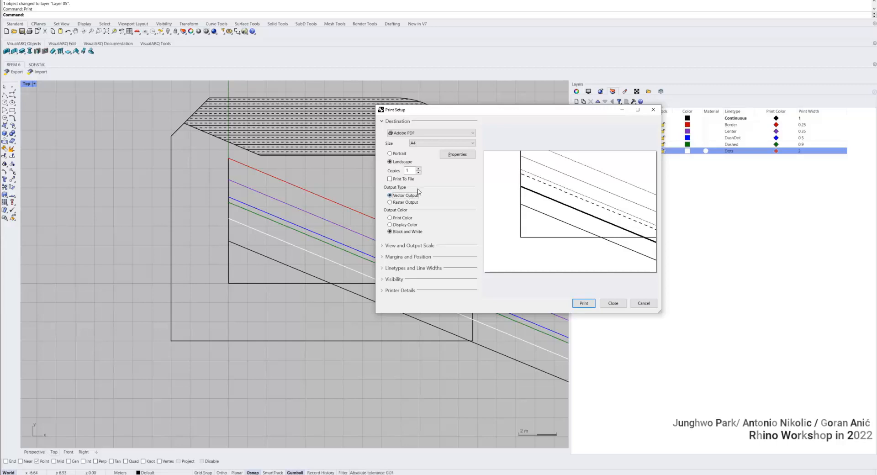
- Compare the Print Color, Display Color and Black and White output in the preview and choose Print Color
left_click(403, 217)
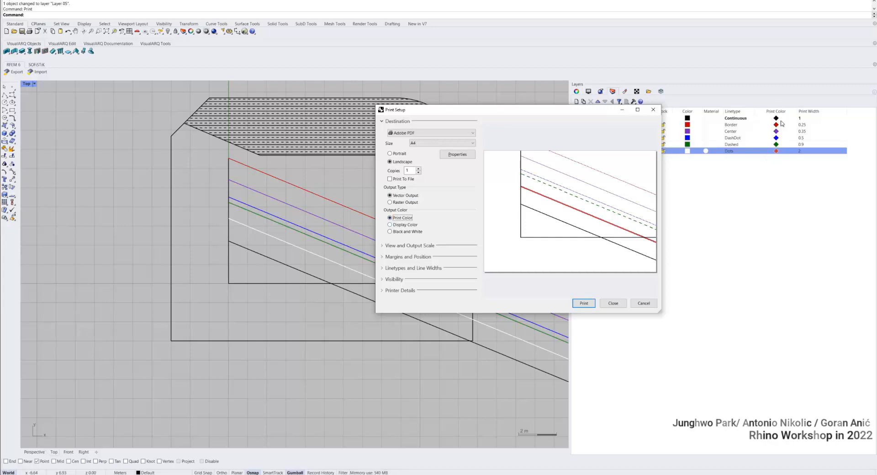
left_click(404, 225)
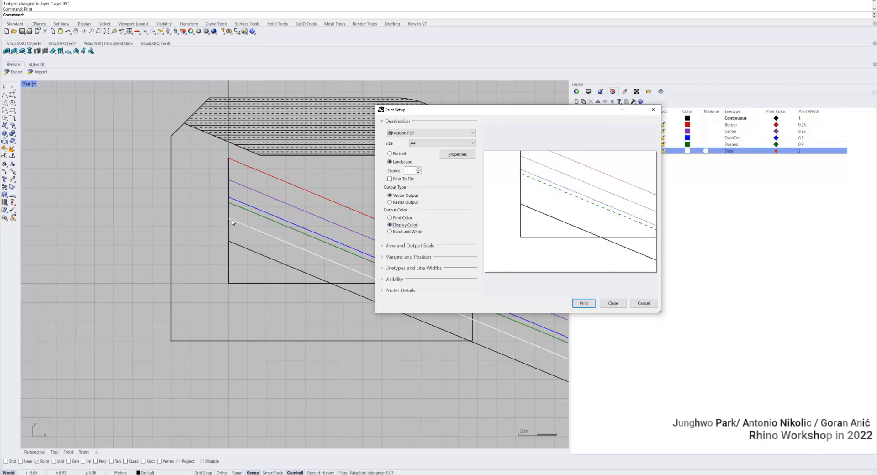
left_click(407, 231)
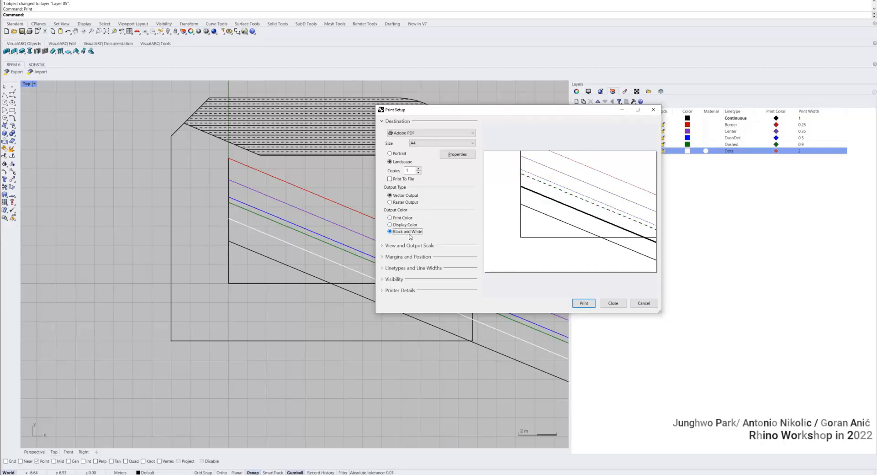
left_click(401, 218)
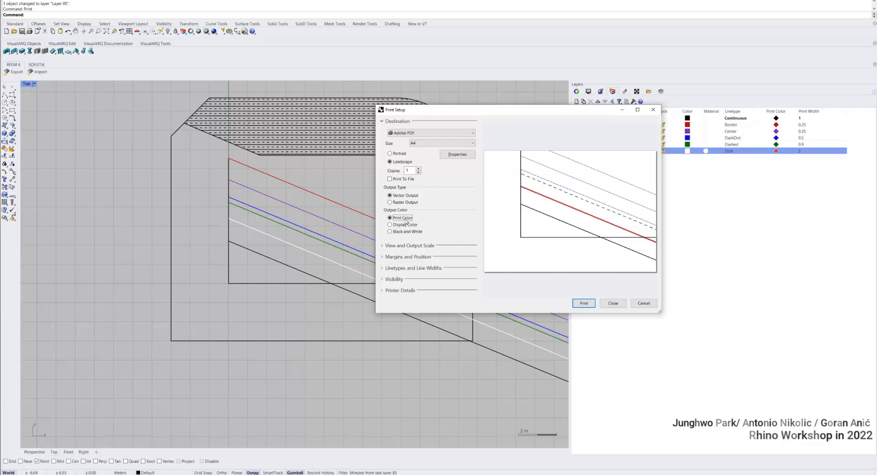
- Define a print window in the Top view that frames the hatched shape and the outer rectangular outline
left_click(381, 247)
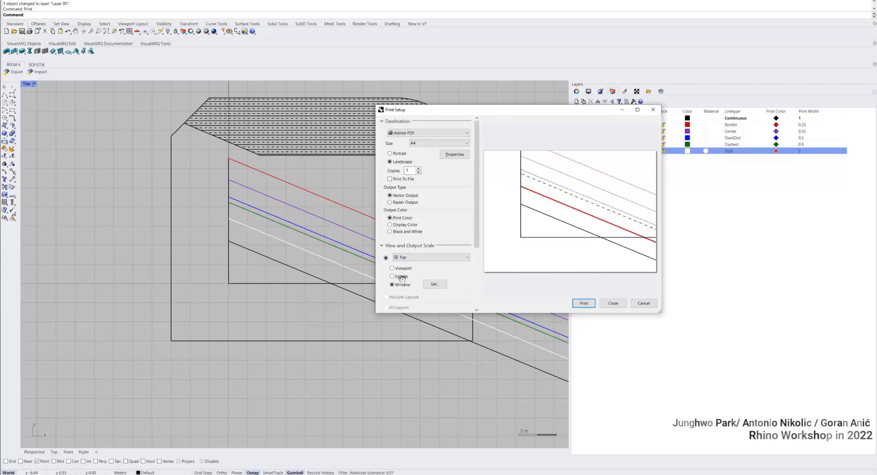
left_click(394, 249)
left_click(394, 247)
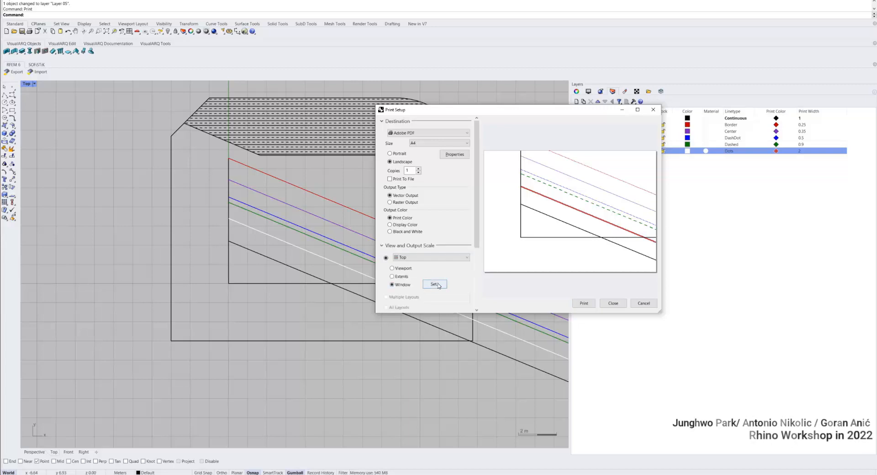
left_click(442, 288)
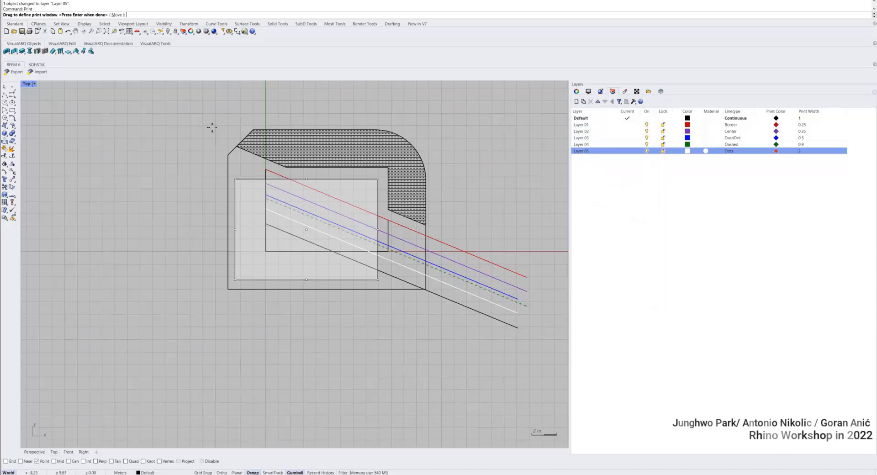
left_click(197, 109)
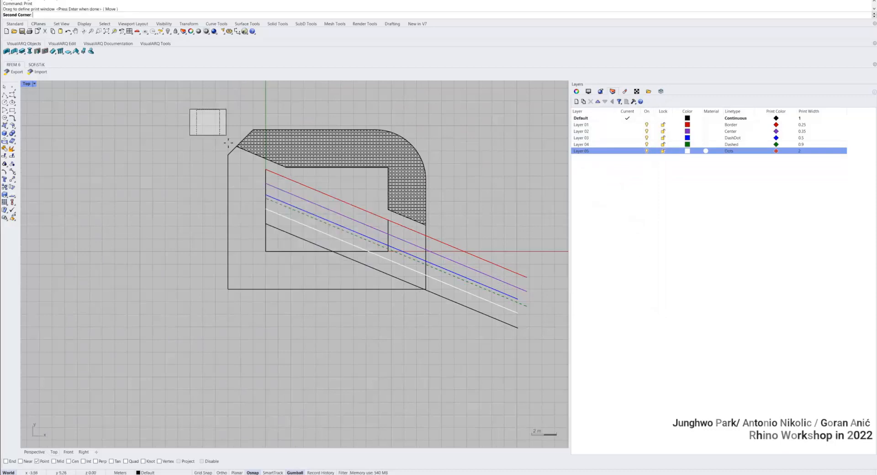
left_click(457, 312)
key("Return")
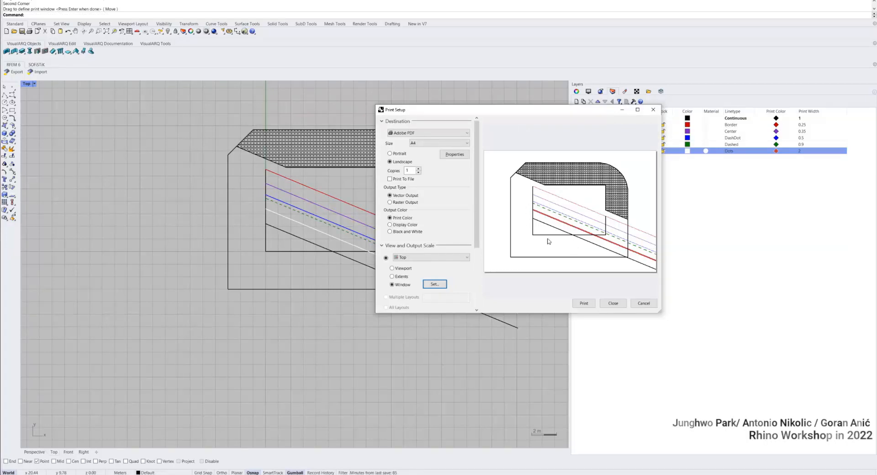
- Try the output scales 1:50, 1:500 and 1:200 in the preview, and set the print scale to 1:100
scroll(473, 270, "down", 4)
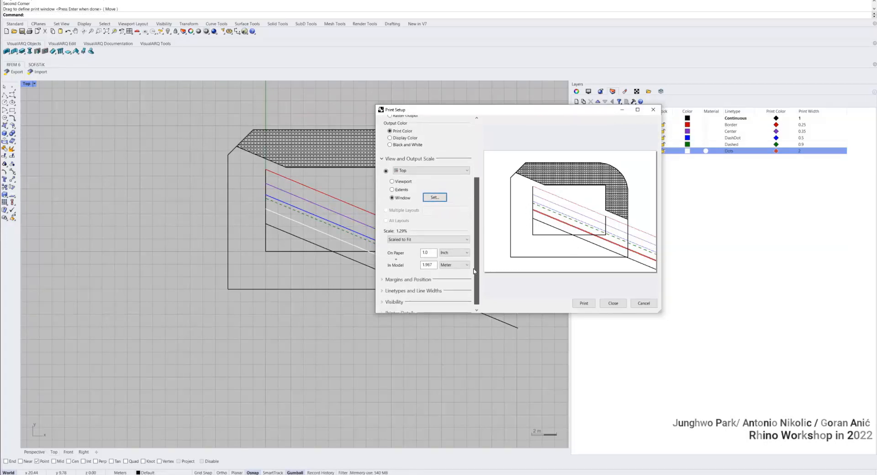
scroll(473, 271, "down", 1)
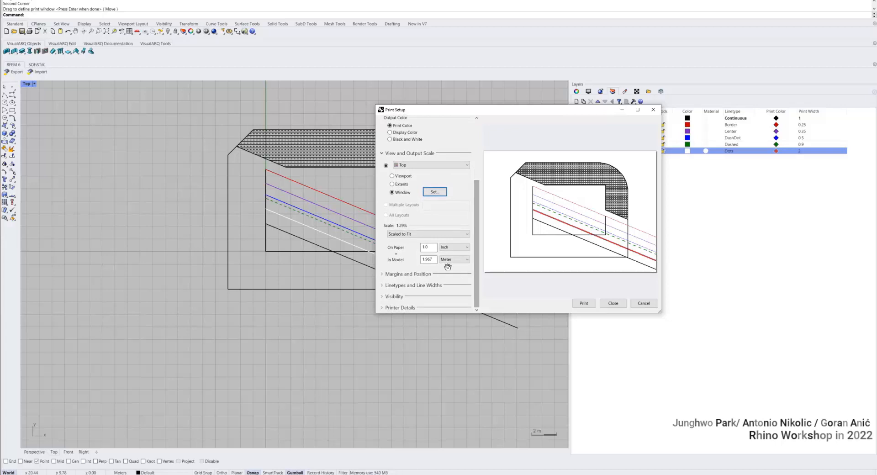
left_click(420, 234)
left_click(421, 237)
left_click(420, 235)
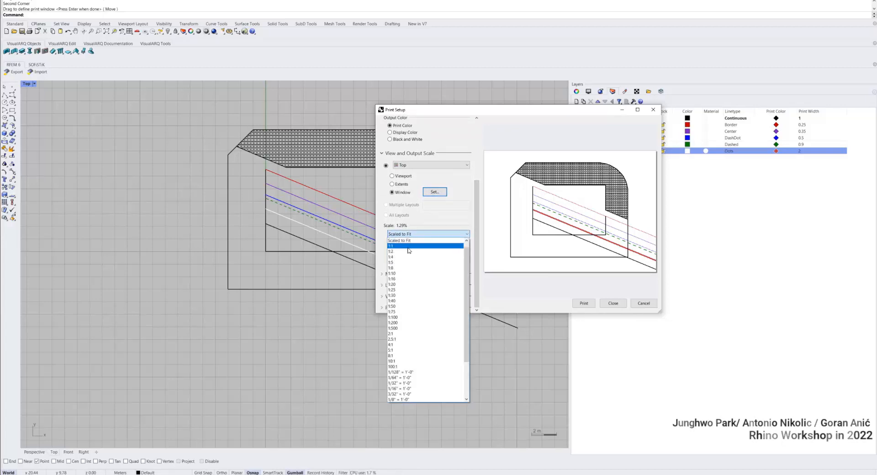
left_click(399, 307)
left_click(466, 234)
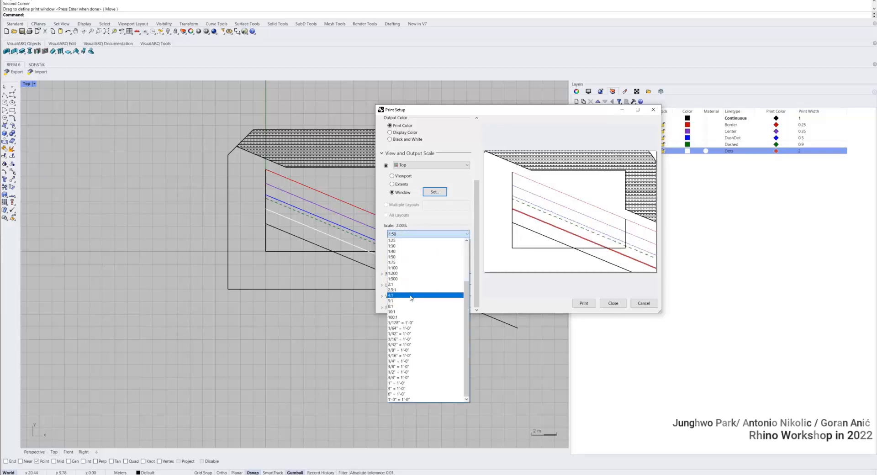
left_click(407, 279)
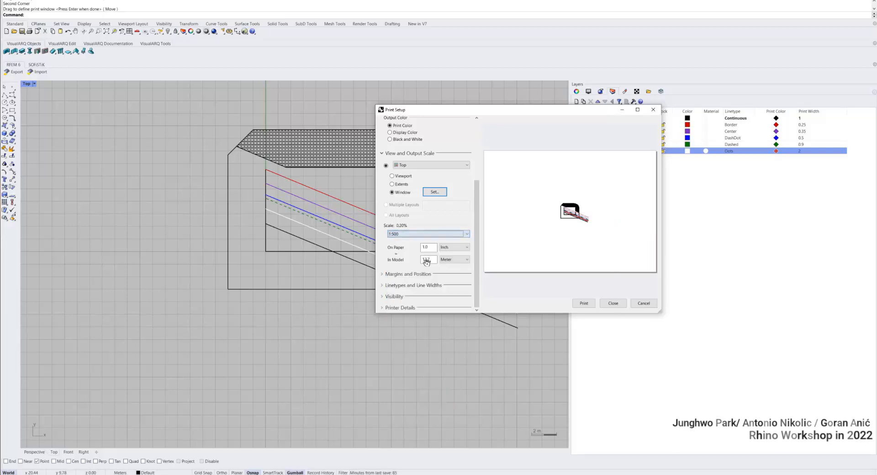
left_click(429, 236)
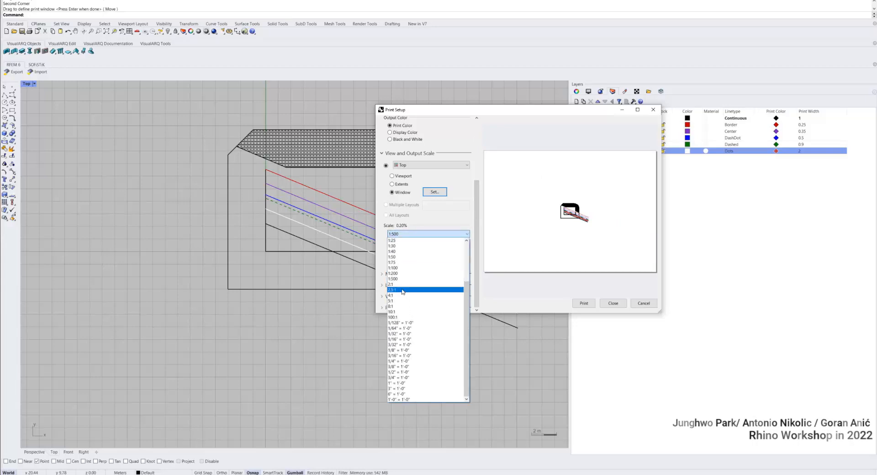
left_click(407, 288)
left_click(427, 234)
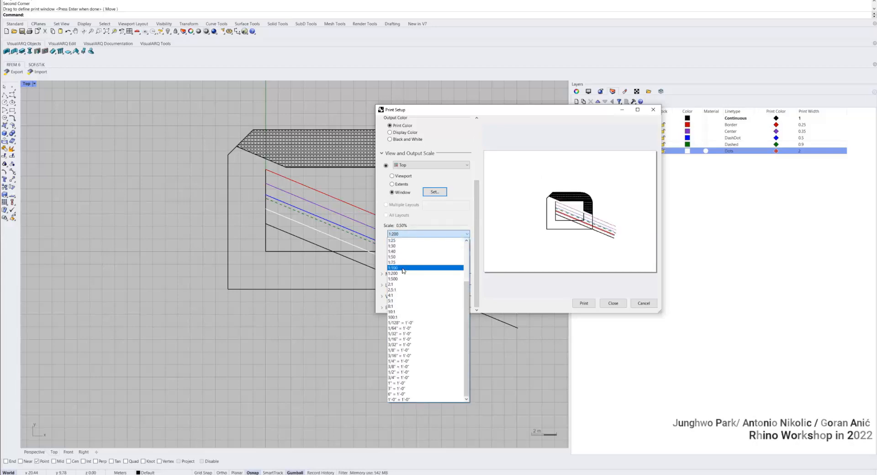
left_click(421, 268)
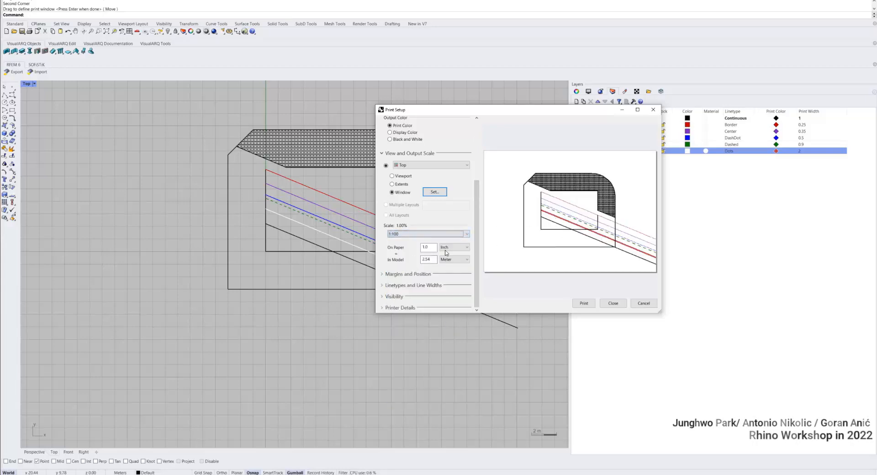
- Print the drawing to a PDF named testPrint in the Downloads folder, hide the PDF progress window and minimize the Downloads window
left_click(408, 275)
left_click(407, 275)
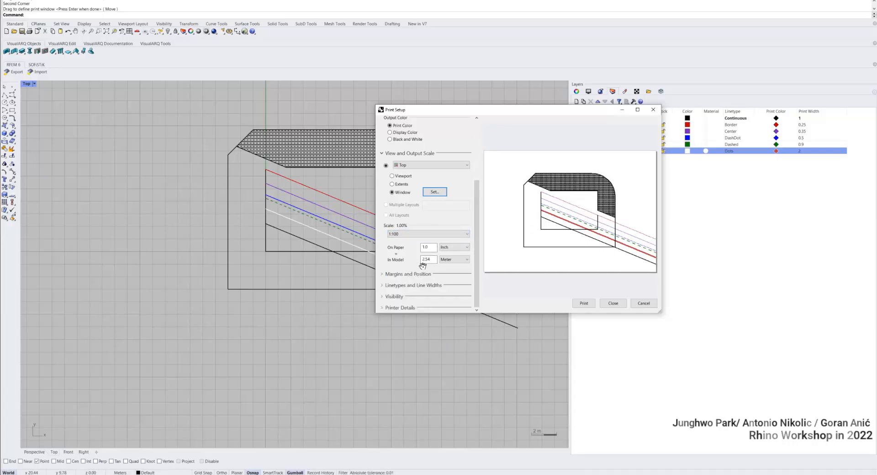
left_click(585, 304)
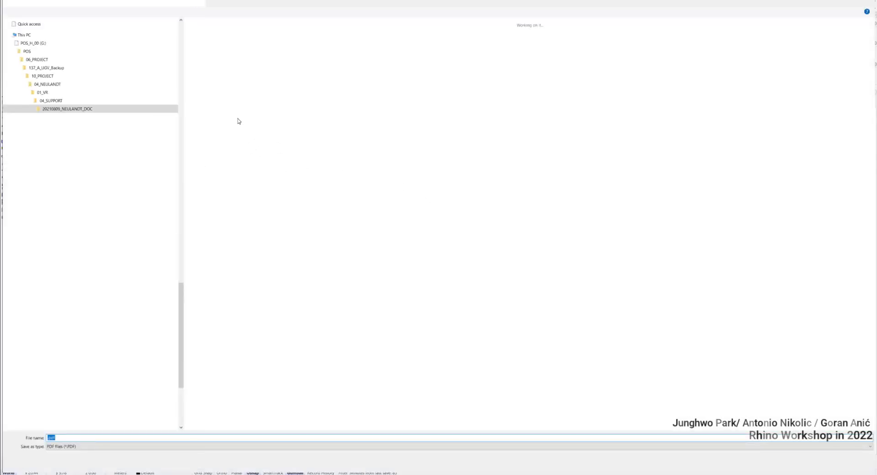
left_click(181, 55)
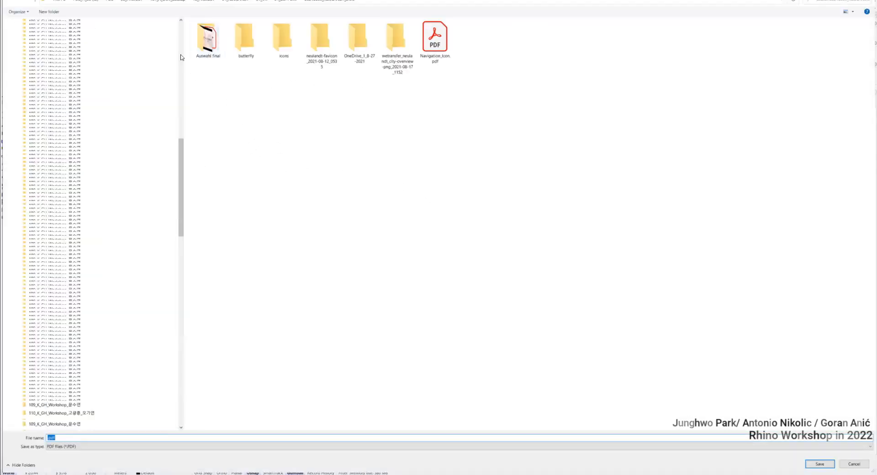
left_click(181, 57)
left_click_drag(181, 57, 184, 38)
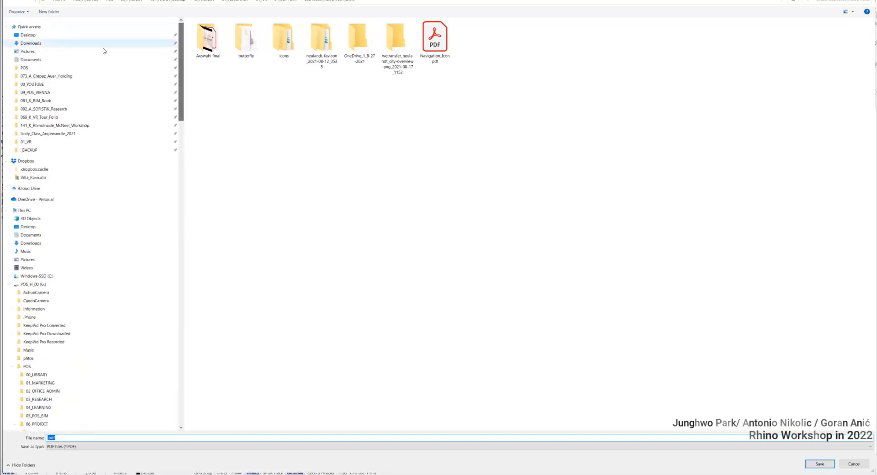
left_click(56, 45)
left_click(280, 437)
type("testPrint")
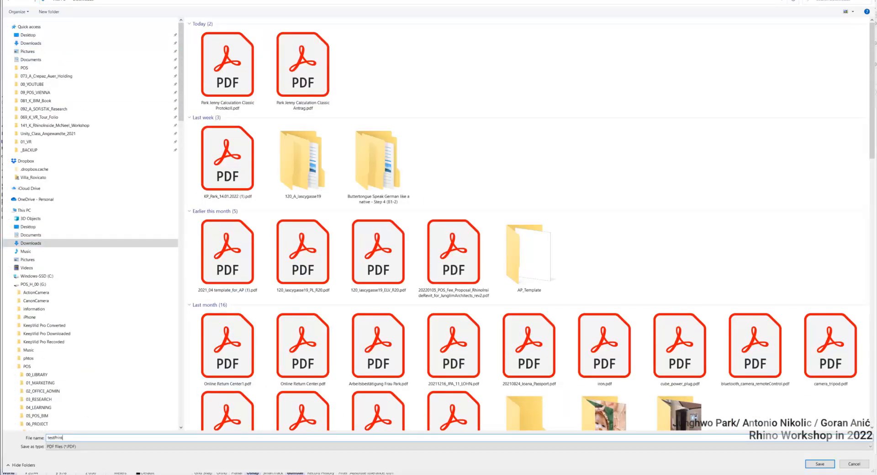
key("Return")
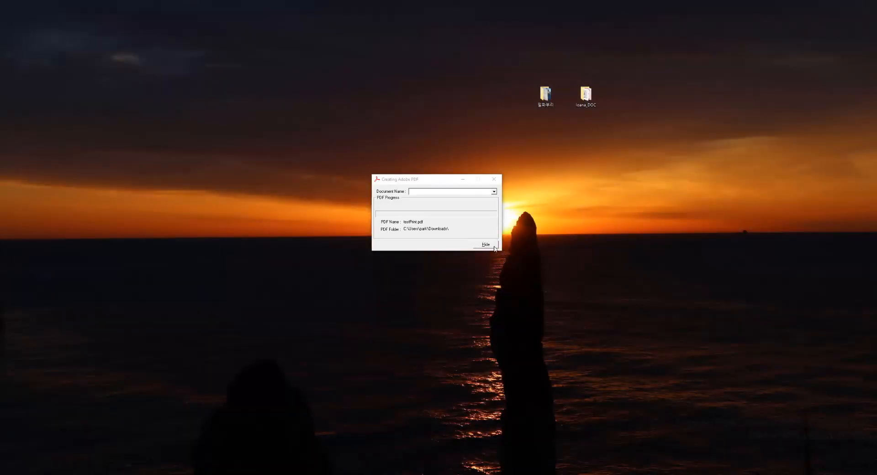
left_click(480, 244)
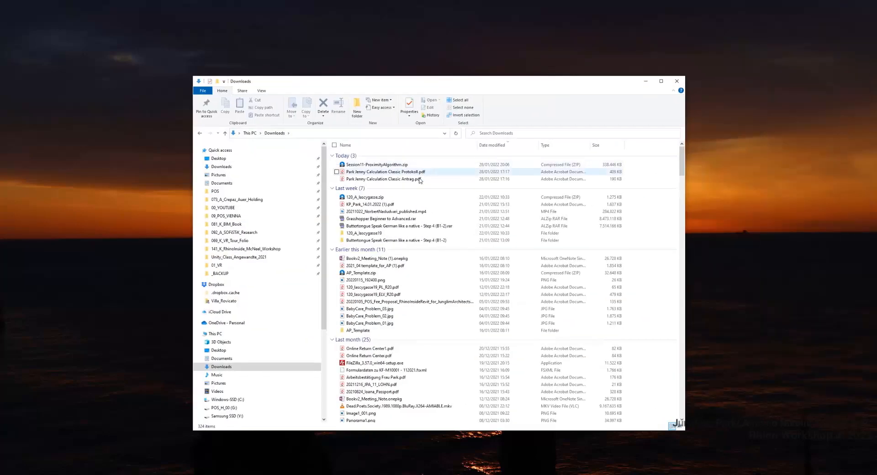
left_click(646, 81)
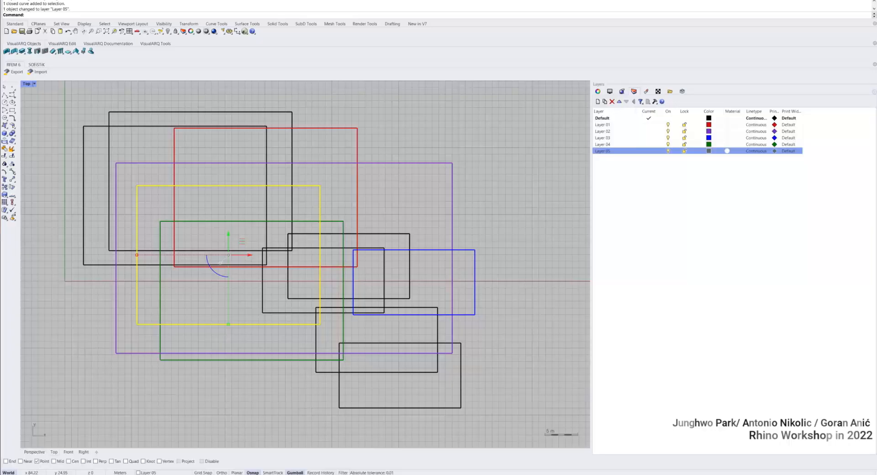
- Assign the Border linetype to Layer 01
scroll(457, 209, "down", 3)
scroll(460, 172, "up", 3)
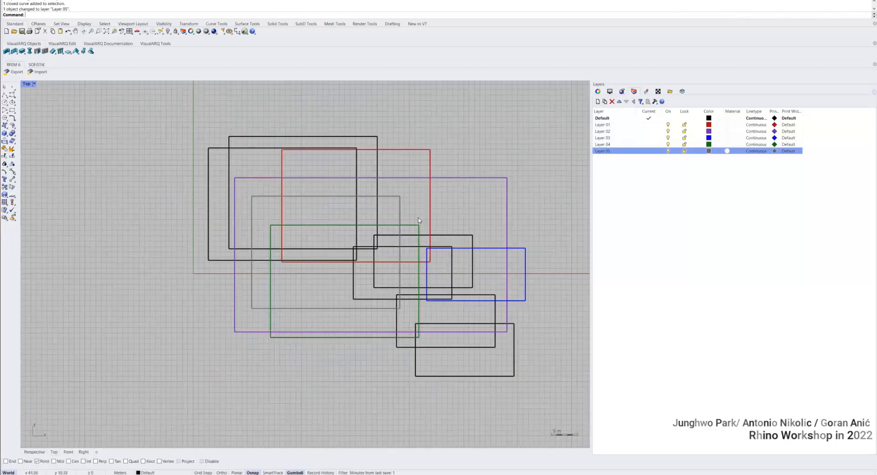
left_click(757, 125)
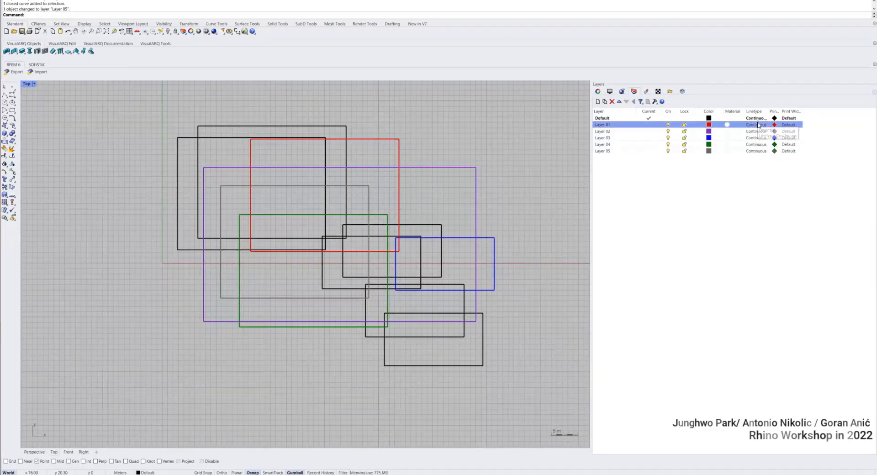
left_click(758, 125)
left_click(351, 123)
left_click(374, 196)
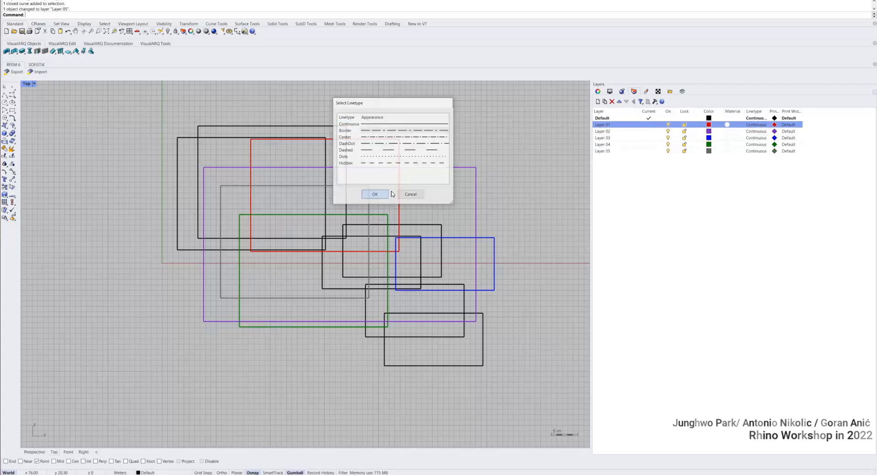
- Assign the Center linetype to Layer 02 and the DashDot linetype to Layer 03
left_click(752, 131)
left_click(401, 137)
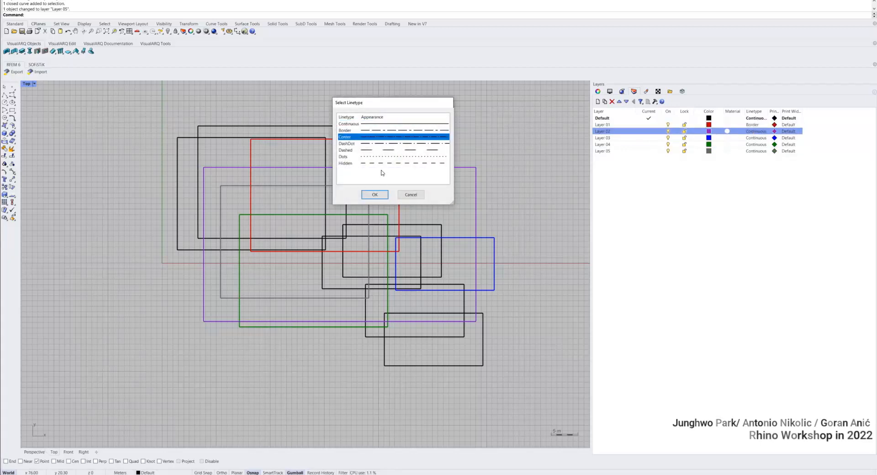
left_click(384, 194)
left_click(754, 133)
key("Escape")
left_click(753, 138)
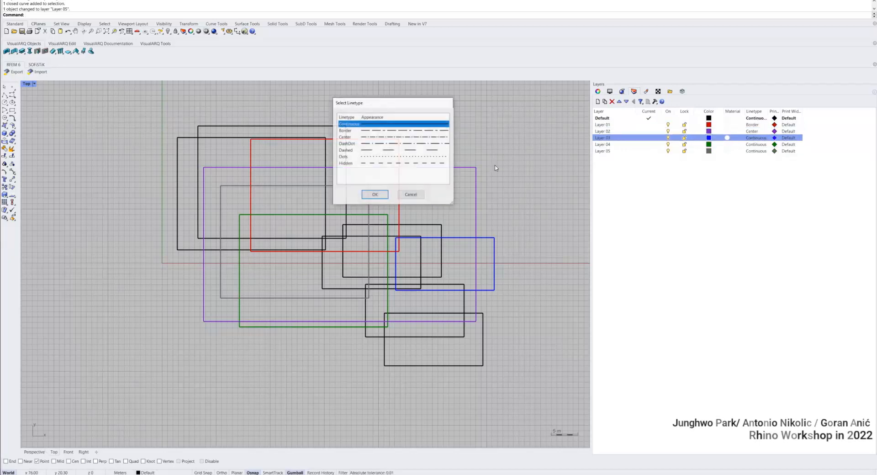
left_click(389, 140)
left_click(387, 142)
left_click(381, 195)
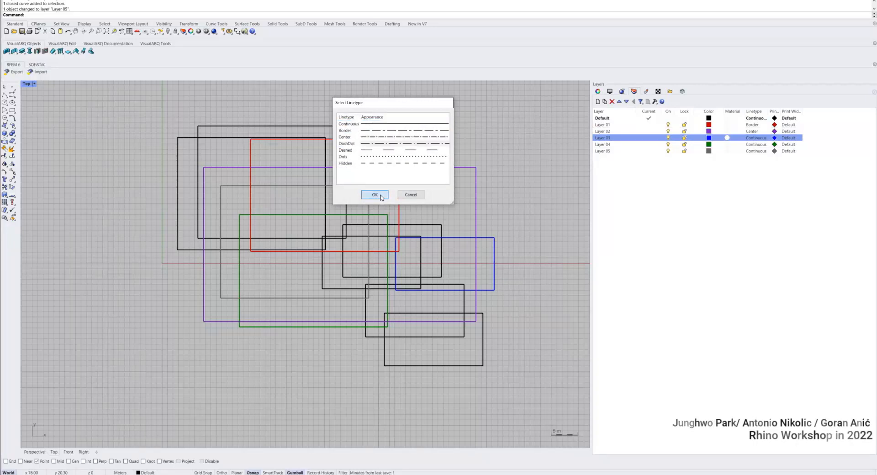
- Assign the Dashed linetype to Layer 04 and the Hidden linetype to Layer 05
left_click(756, 144)
left_click(375, 152)
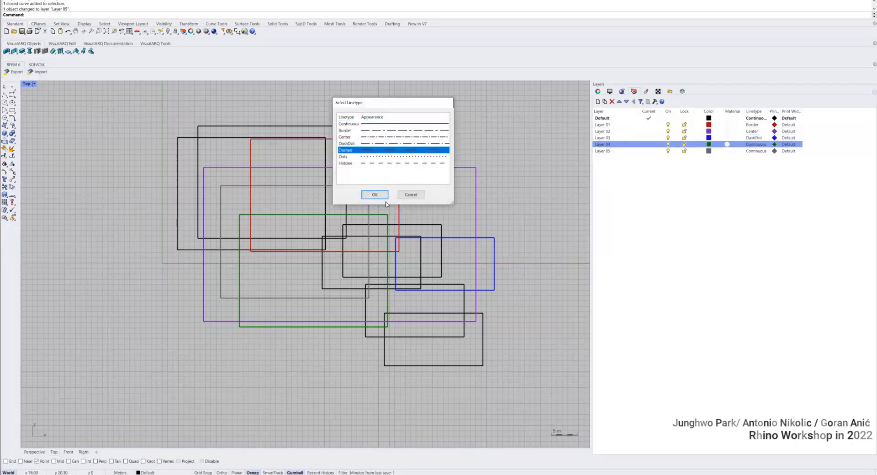
left_click(375, 194)
left_click(756, 151)
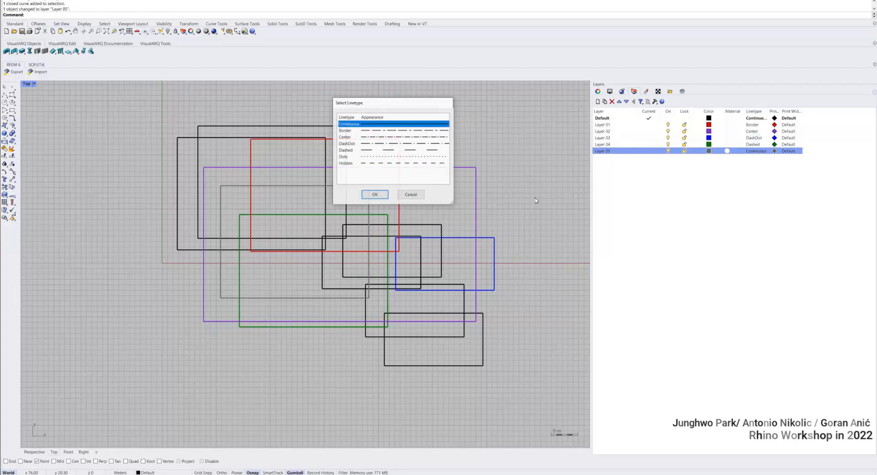
left_click(388, 163)
left_click(375, 194)
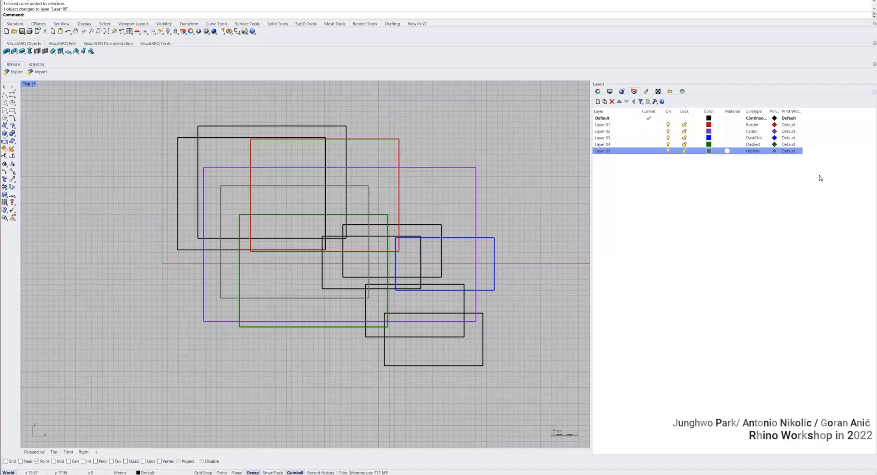
- Set the print width of the Default layer to 0.6 mm and of Layer 01 to 0.7 mm
left_click(796, 120)
left_click(435, 182)
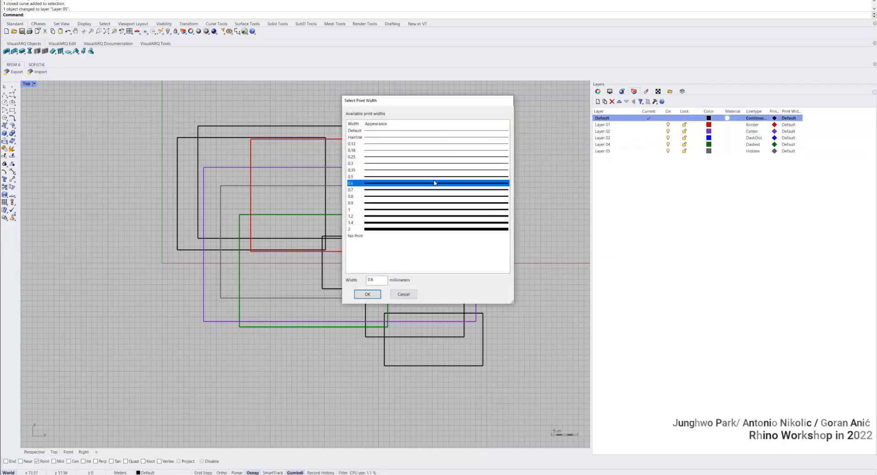
left_click(367, 294)
left_click(789, 124)
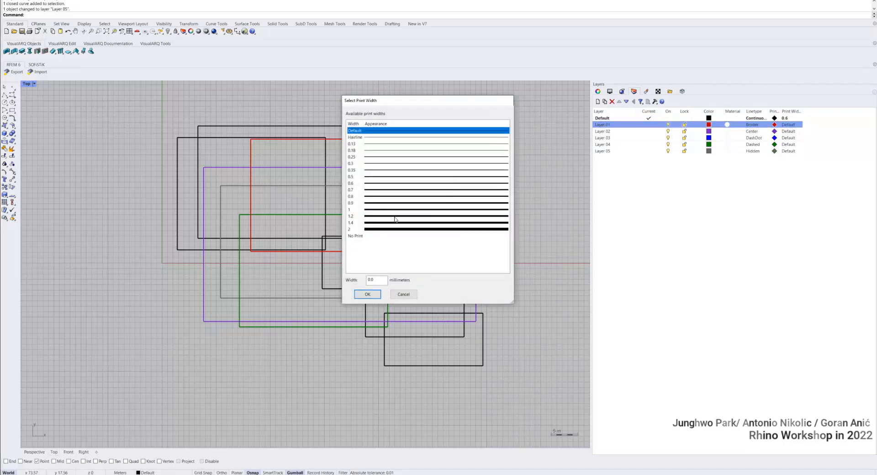
left_click(396, 217)
left_click(395, 190)
left_click(366, 294)
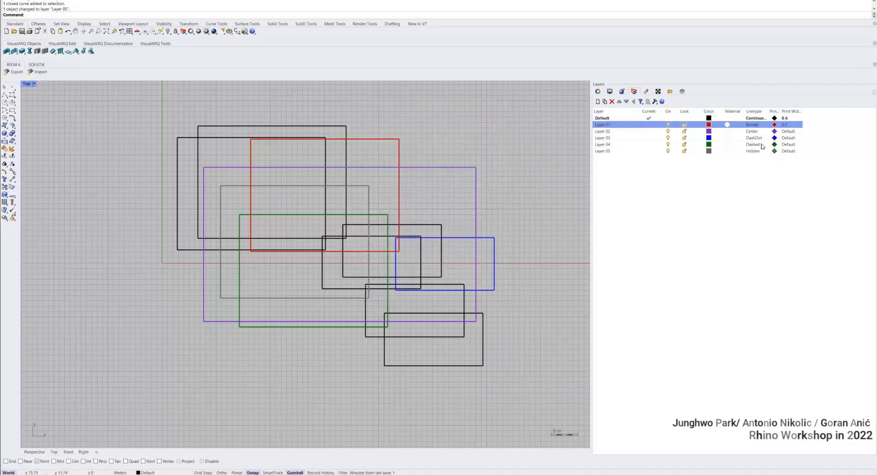
- Set the print width of Layer 03 to 1.2 mm and of Layer 04 to 2 mm
left_click(789, 137)
left_click(384, 216)
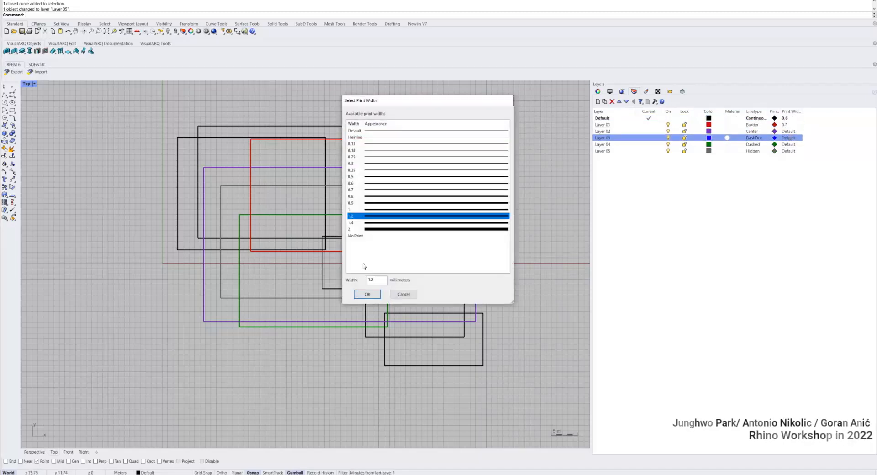
left_click(366, 295)
left_click(788, 144)
left_click(787, 145)
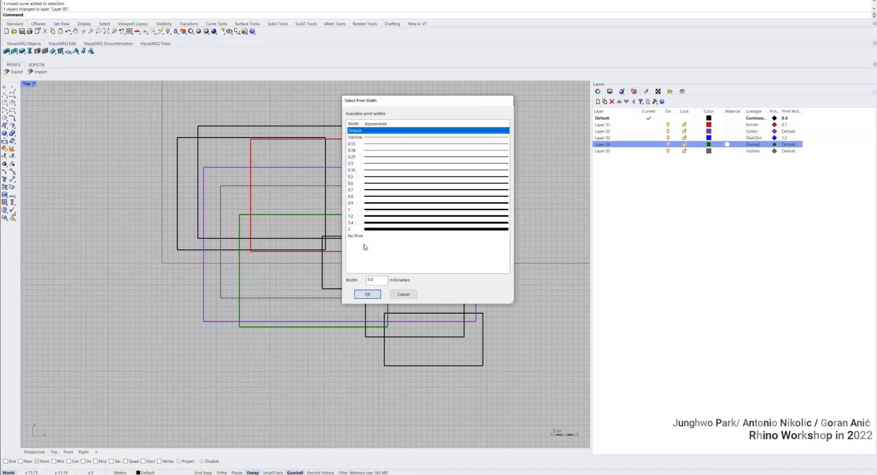
left_click(375, 228)
left_click(367, 294)
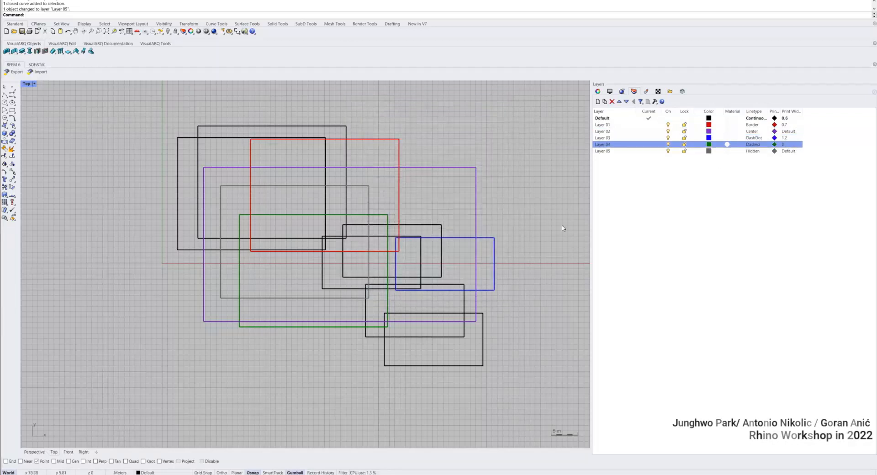
- Set the print width of Layer 05 to 0.18 mm and of Layer 02 to 0.13 mm
left_click(788, 151)
left_click(386, 137)
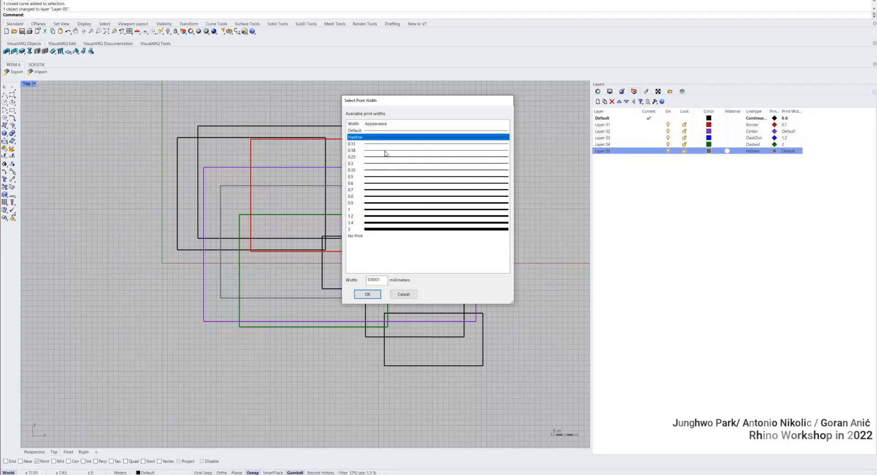
left_click(384, 151)
left_click(373, 296)
left_click(788, 131)
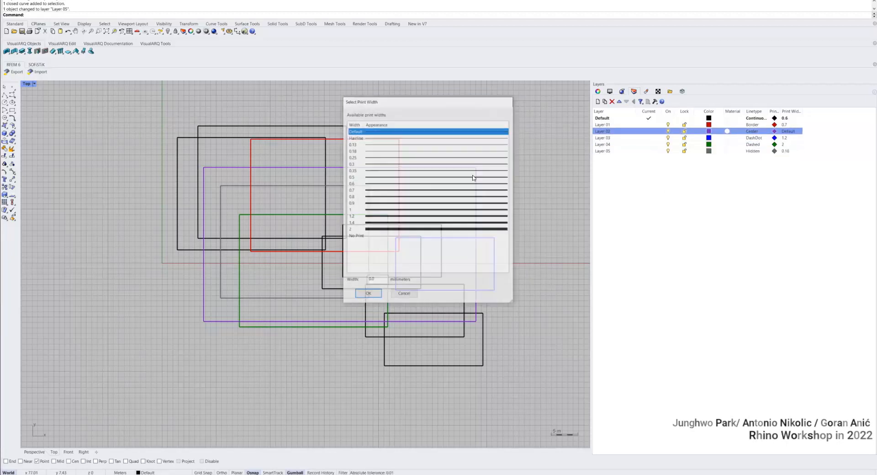
left_click(379, 138)
left_click(379, 144)
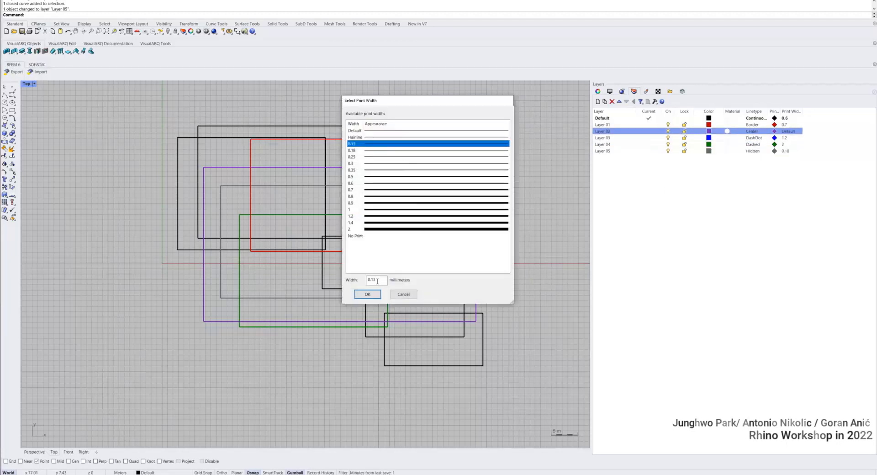
left_click(368, 295)
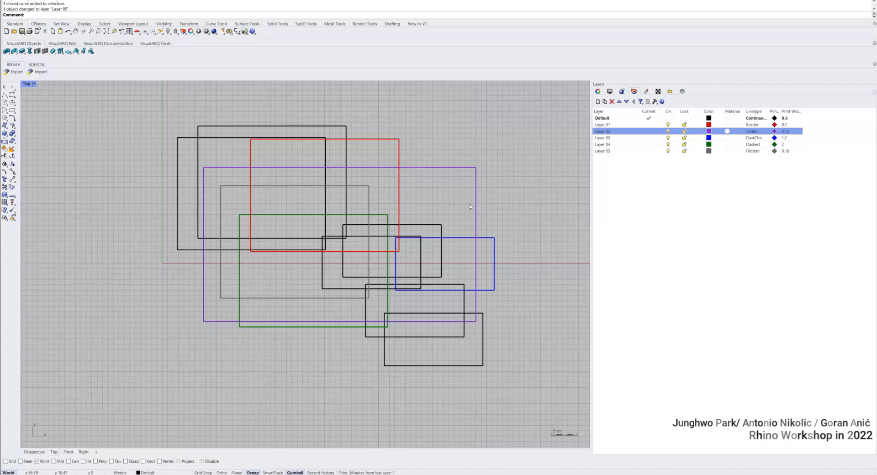
- Start a new print of the rectangles drawing with Vector Output and Print Color
scroll(487, 150, "down", 2)
right_click_drag(487, 150, 458, 156)
scroll(431, 201, "up", 2)
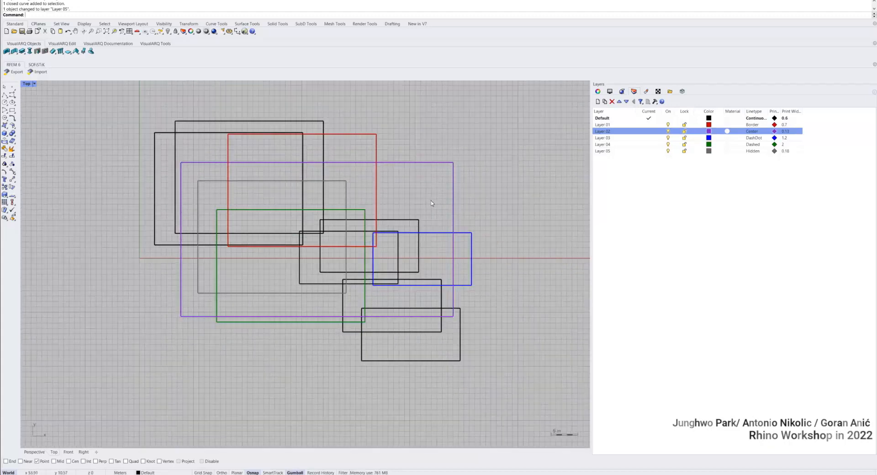
key("ctrl+p")
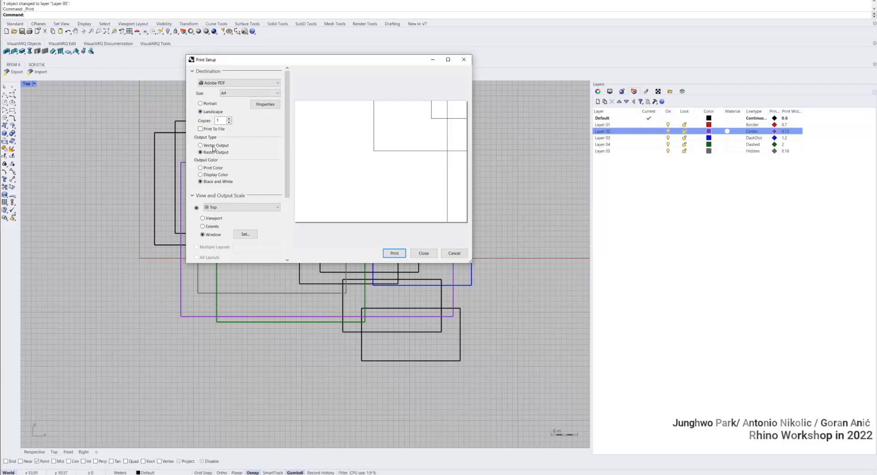
left_click(213, 145)
left_click(214, 169)
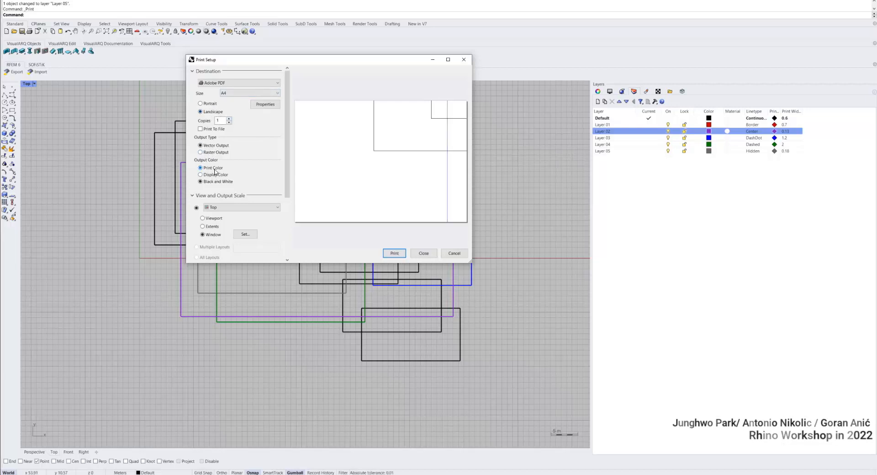
- Define a print window in the Top view that frames all the overlapping rectangles
left_click(246, 234)
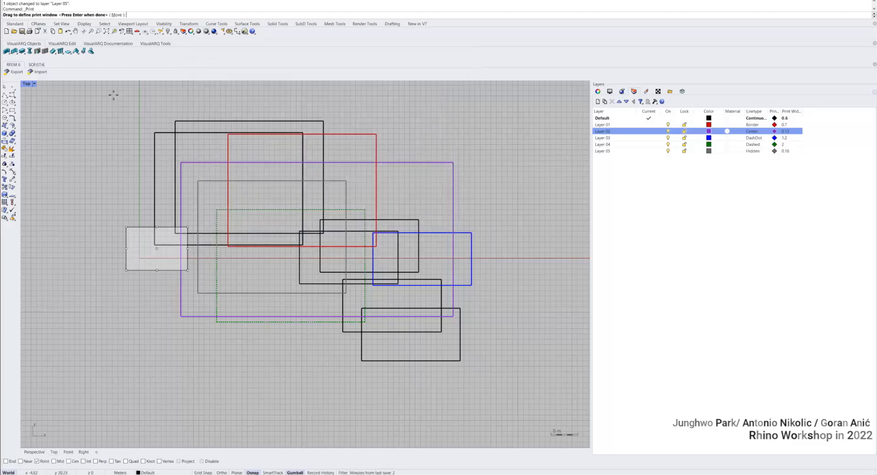
left_click_drag(114, 95, 523, 397)
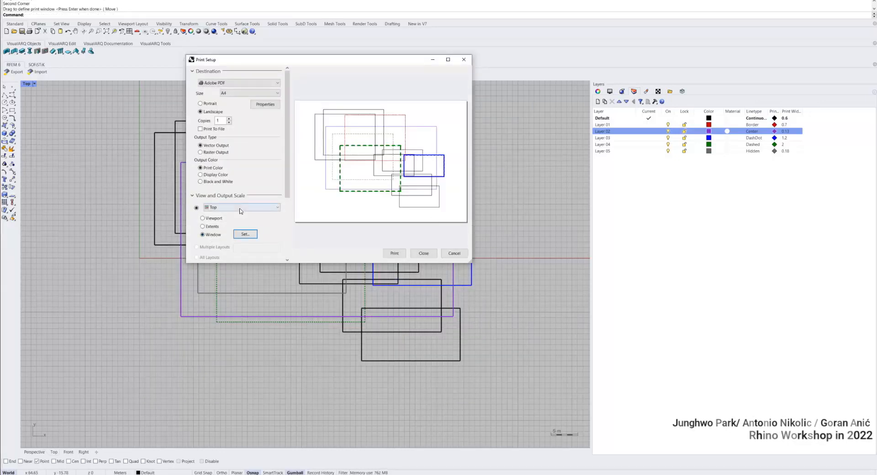
left_click(224, 197)
left_click(225, 197)
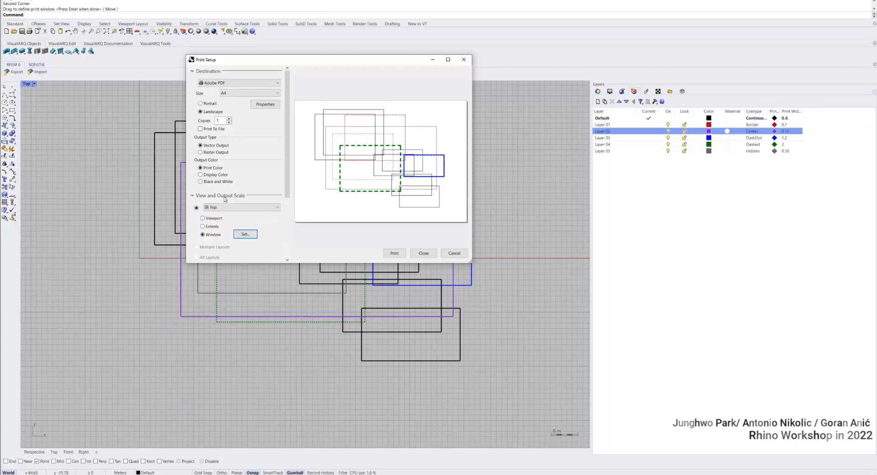
- Try the output scales 1:100 and 1:500 for the Top view print window
scroll(283, 238, "down", 5)
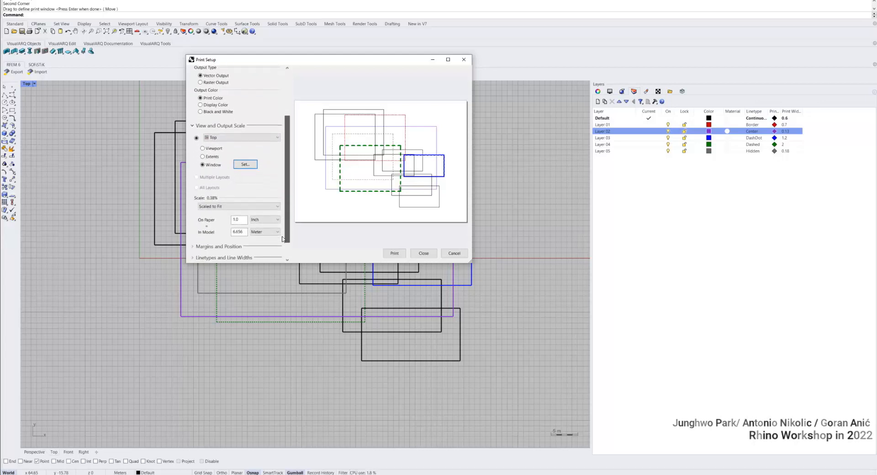
scroll(283, 239, "down", 1)
left_click(219, 201)
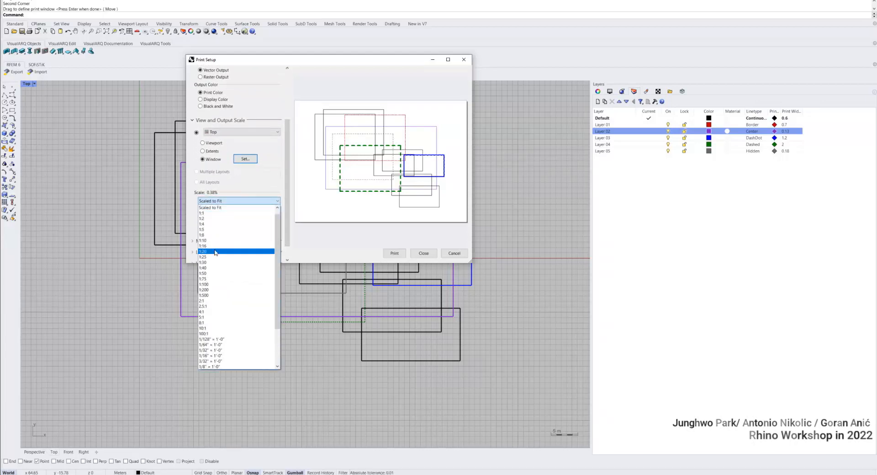
left_click(215, 284)
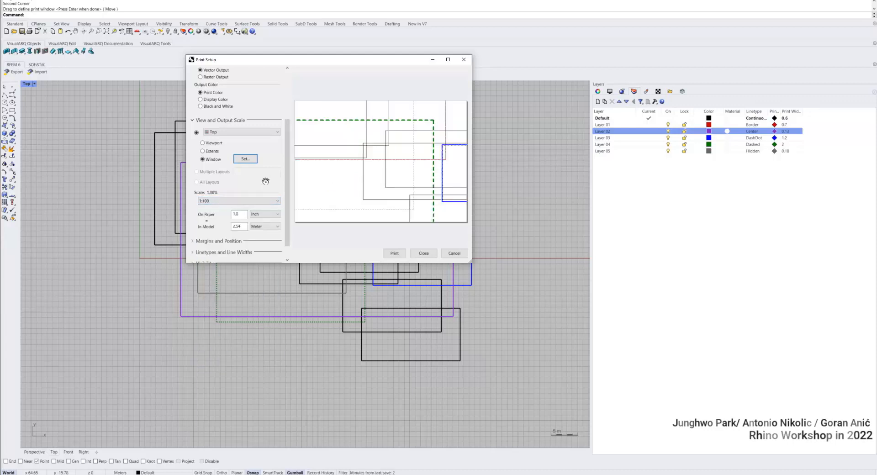
left_click(231, 201)
left_click(231, 247)
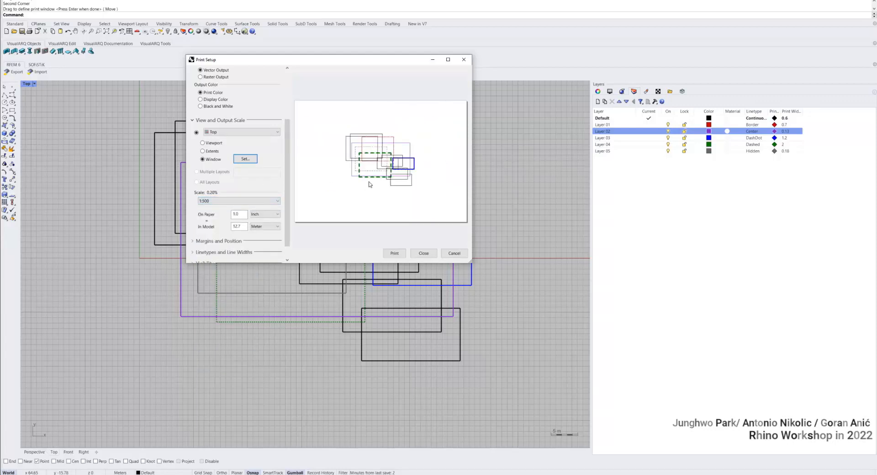
- Set the output scale to 1:200 and print the drawing to a PDF file named testPrint
left_click(217, 201)
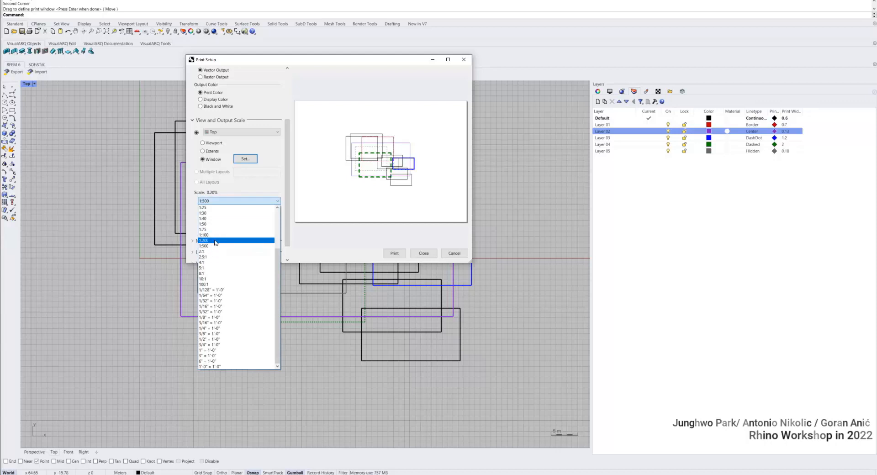
left_click(215, 240)
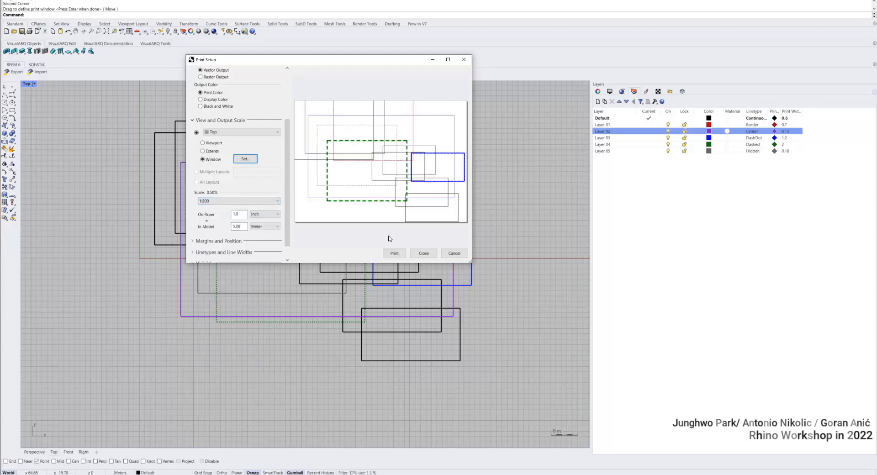
left_click(394, 253)
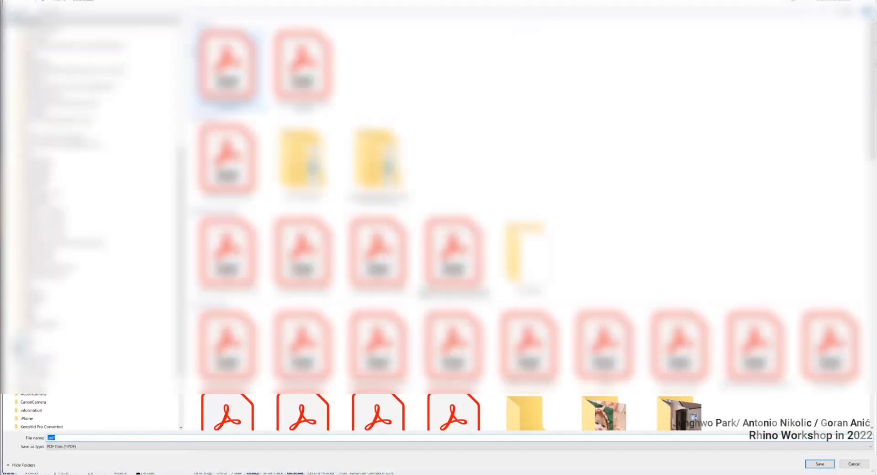
type("t")
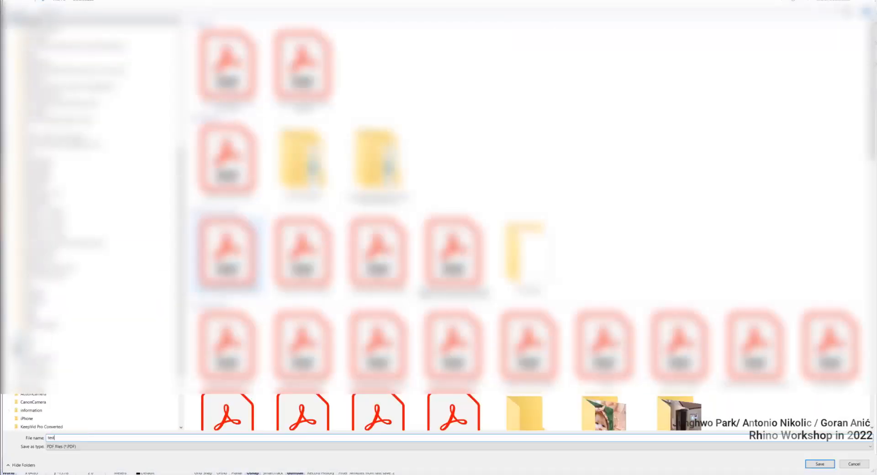
type("ewstsPrint")
key("Return")
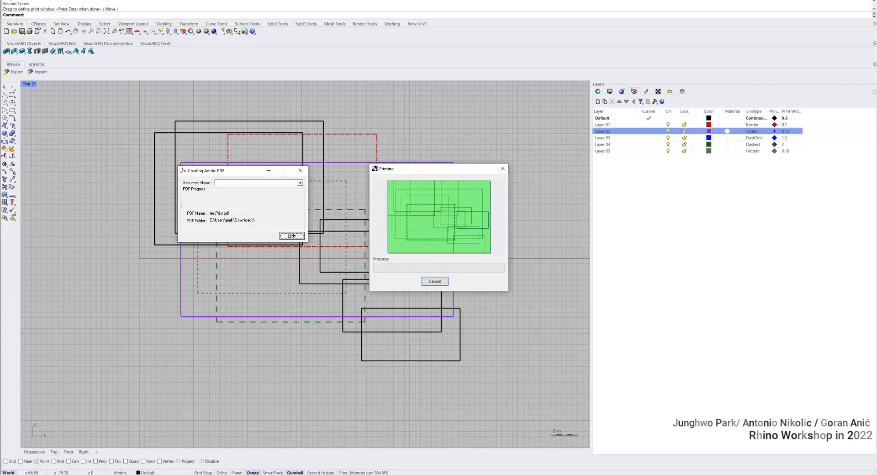
left_click(291, 236)
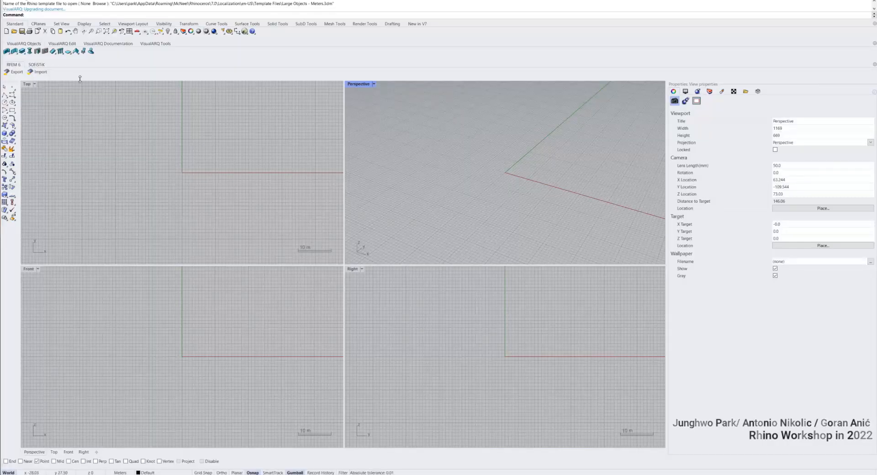
- Maximize the Top viewport of the new document and draw two overlapping rectangles near the origin
double_click(27, 85)
right_click_drag(186, 164, 33, 134)
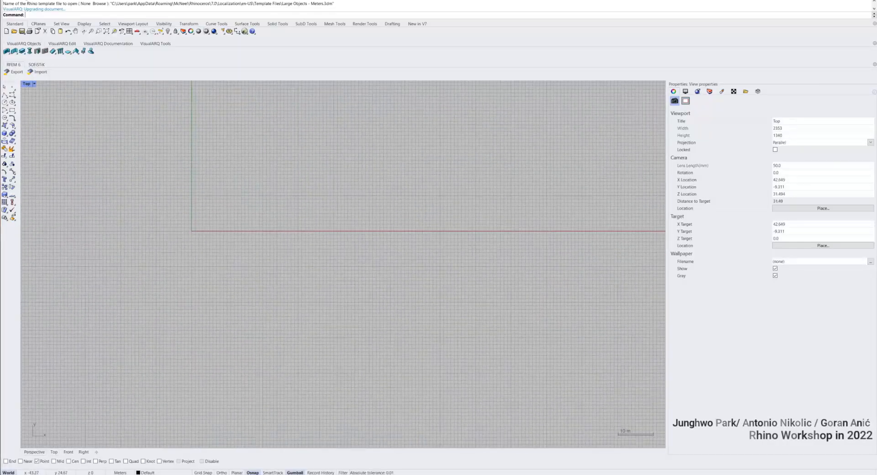
left_click(12, 110)
left_click(151, 255)
left_click(255, 159)
key("Return")
left_click(307, 229)
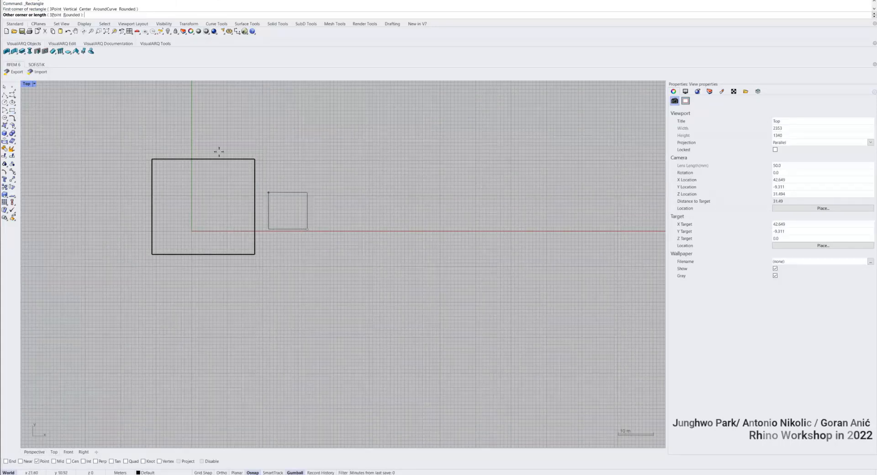
left_click(203, 139)
- Draw three more rectangles in the Top view that overlap the first two
key("Return")
left_click(382, 279)
left_click(202, 203)
key("Return")
left_click(275, 329)
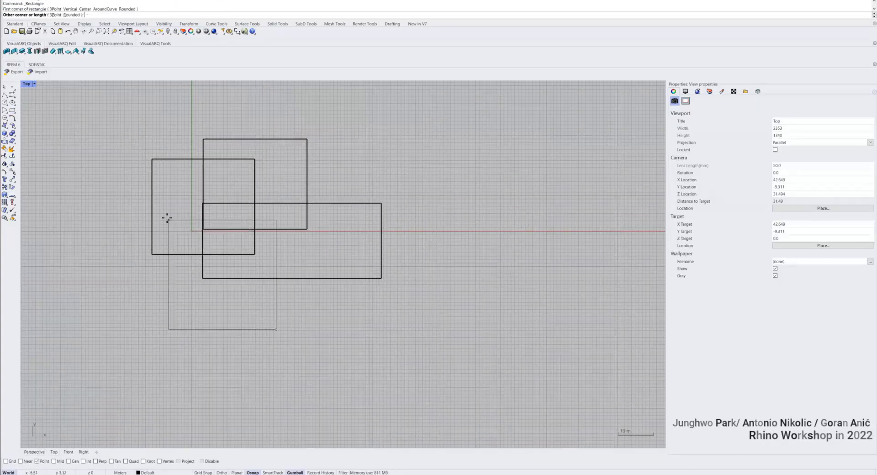
left_click(165, 217)
key("Return")
left_click(371, 185)
left_click(224, 236)
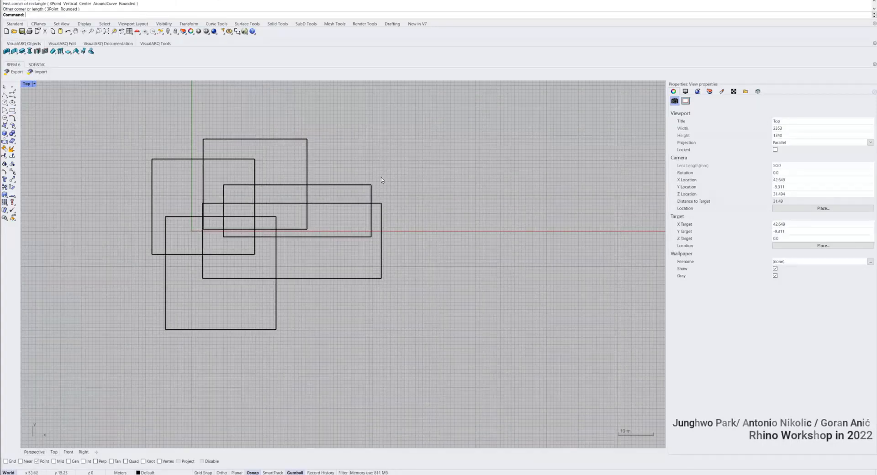
scroll(355, 188, "up", 3)
scroll(256, 211, "down", 2)
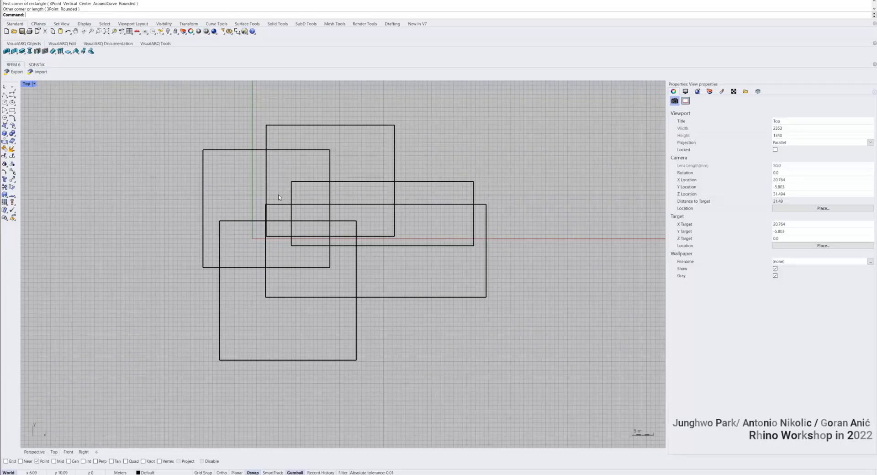
- Create a new layout for the Rhino PDF printer in Letter size, landscape, with one detail view
left_click(96, 452)
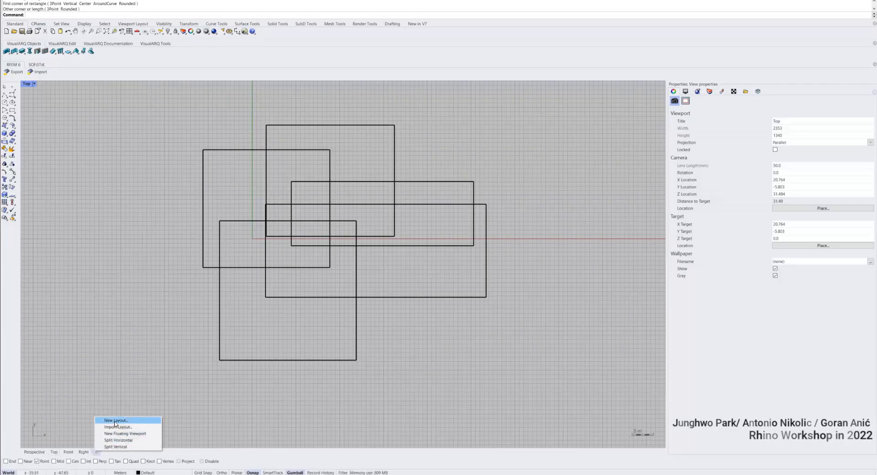
left_click(115, 420)
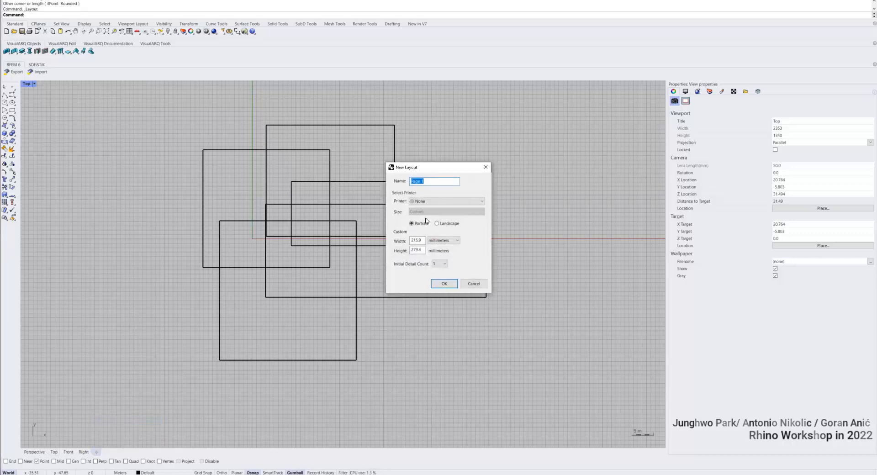
type("Plan")
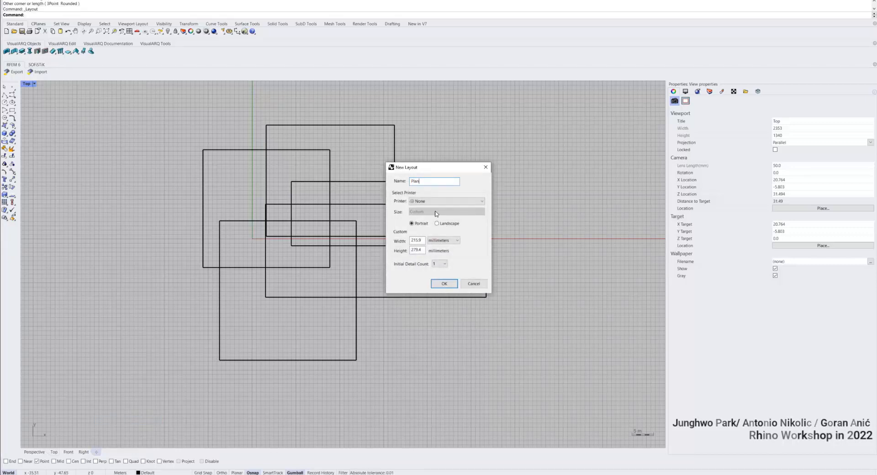
left_click(440, 202)
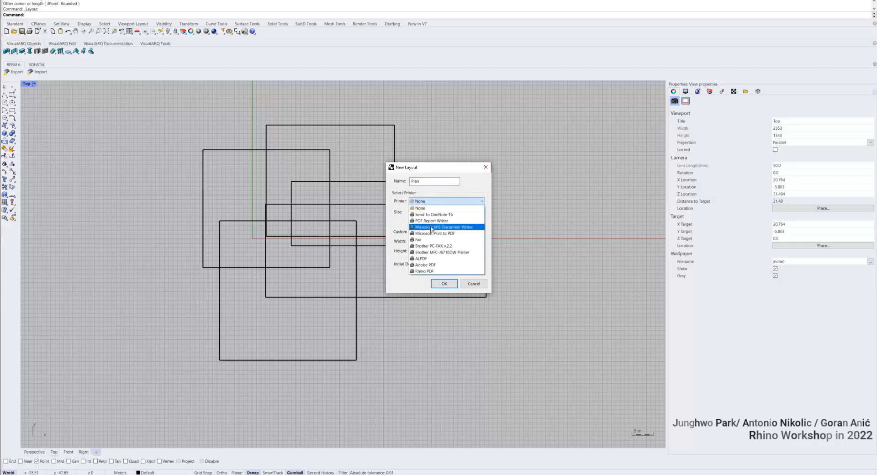
left_click(429, 271)
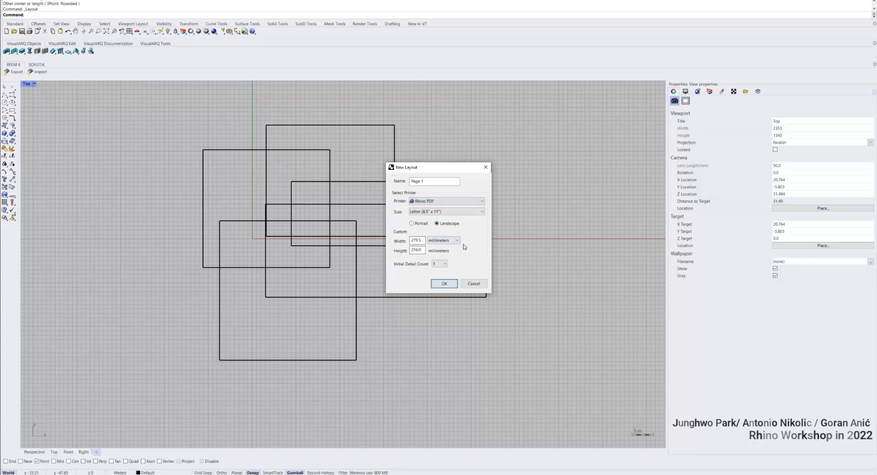
left_click(445, 283)
- Duplicate the layout's detail view, placing copies shifted leftward and downward over the original
scroll(255, 176, "down", 2)
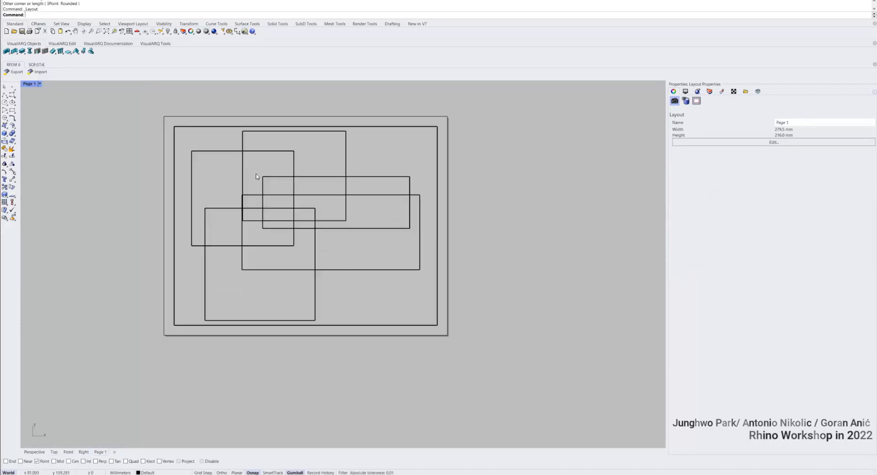
scroll(255, 177, "up", 1)
left_click_drag(489, 107, 459, 130)
left_click(483, 101)
left_click(500, 124)
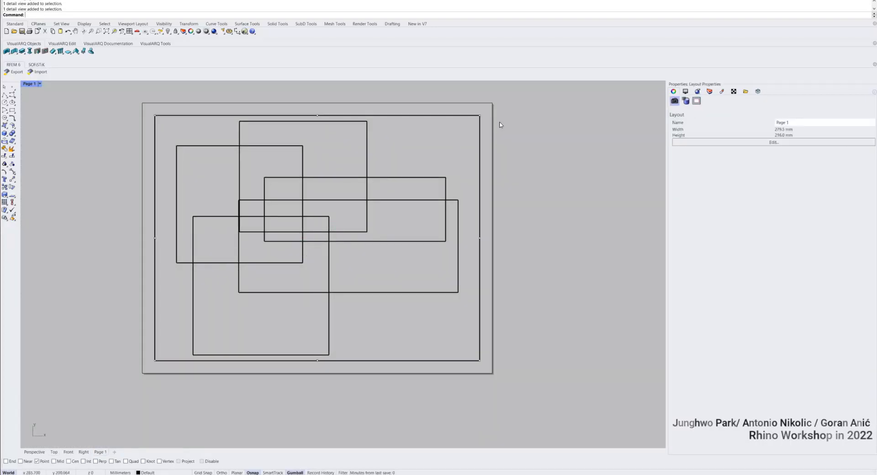
left_click(481, 121)
scroll(467, 126, "up", 1)
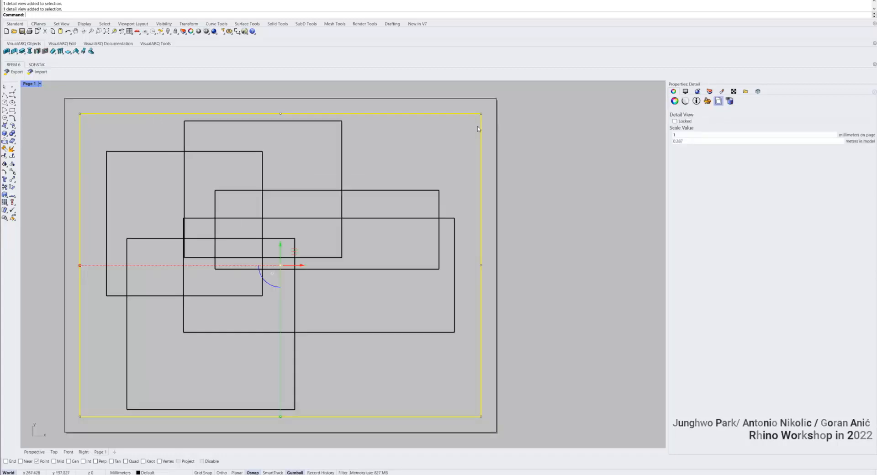
scroll(478, 129, "down", 1)
left_click_drag(343, 241, 318, 236)
left_click(495, 145)
left_click(457, 116)
left_click_drag(319, 236, 318, 254, "alt")
left_click_drag(318, 254, 318, 262, "alt")
left_click(466, 126)
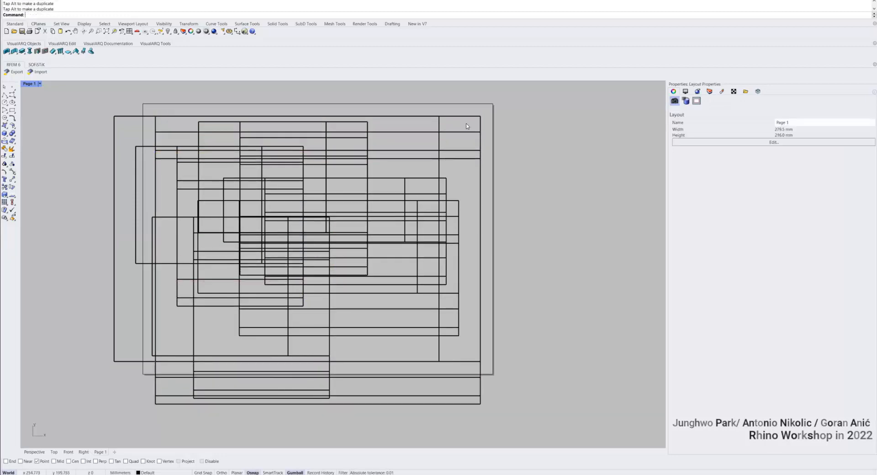
- Add the text "Title Block" to the layout page, inside the upper-right corner of the detail frames
scroll(467, 126, "up", 5)
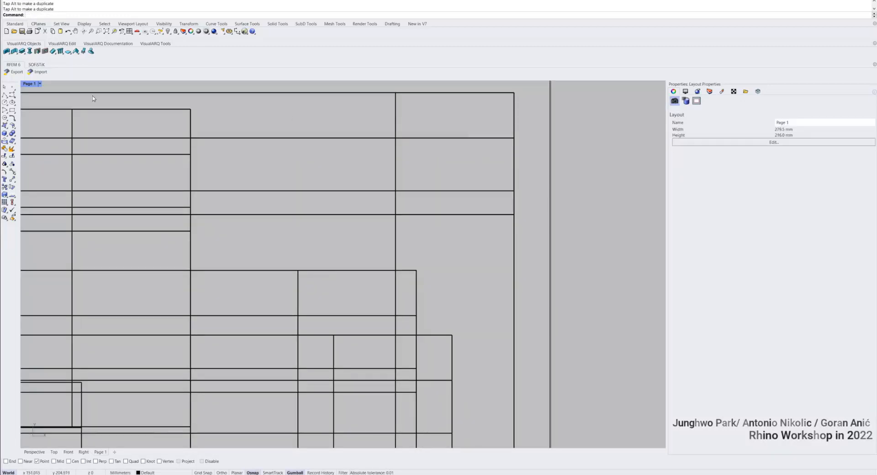
type("Text")
key("Return")
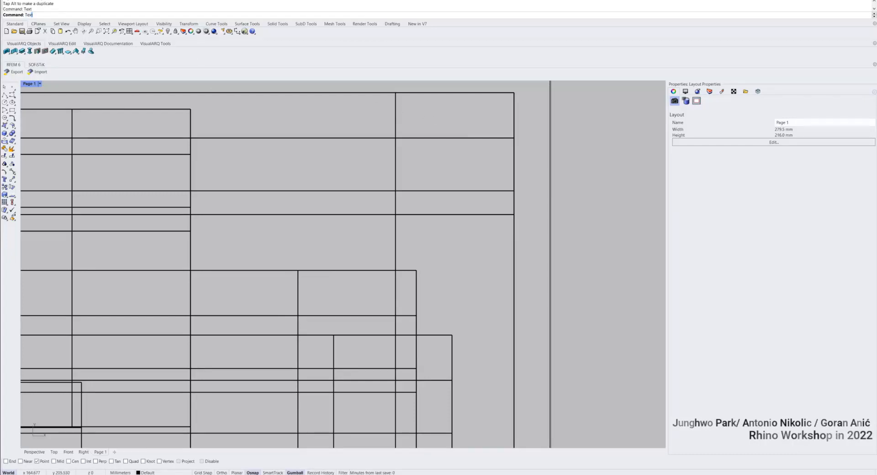
left_click(98, 239)
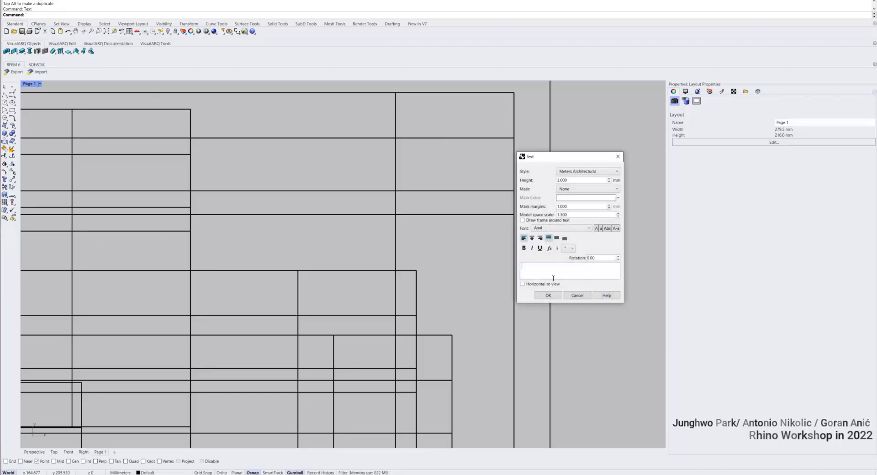
type("Ti")
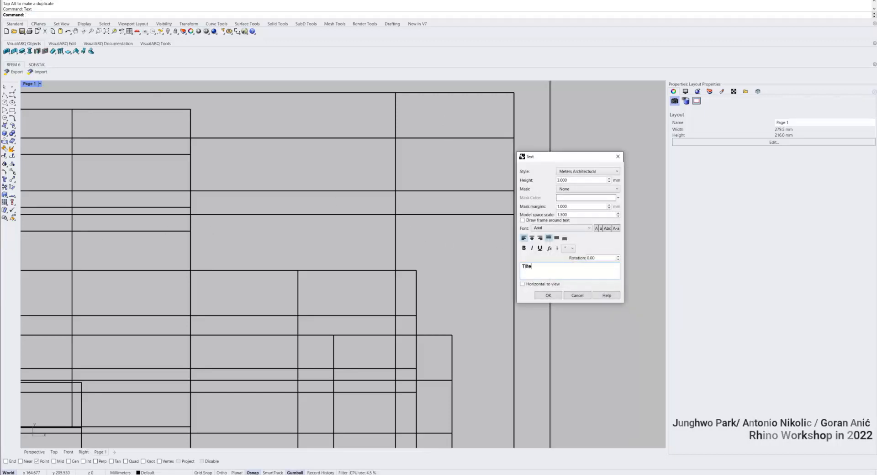
type("tle ")
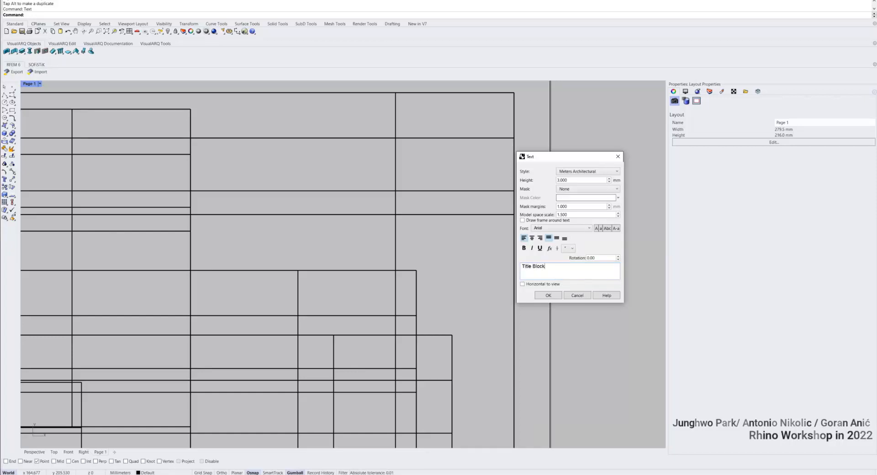
type("Block")
left_click(548, 295)
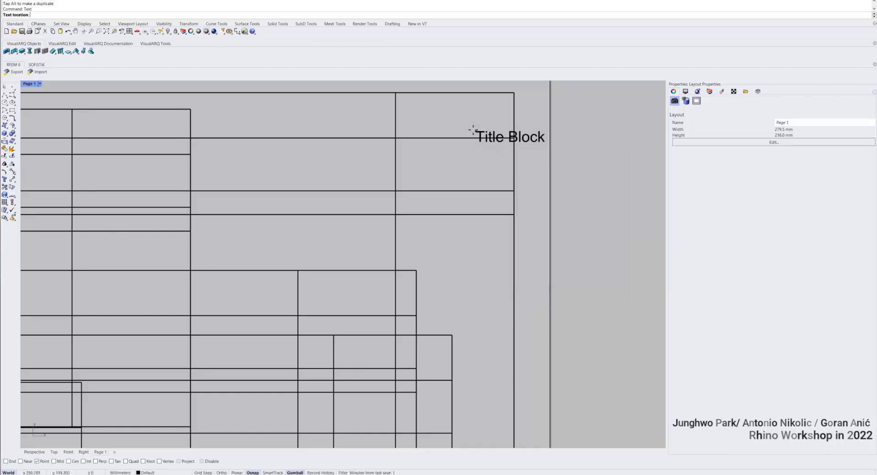
left_click(414, 114)
scroll(446, 117, "down", 3)
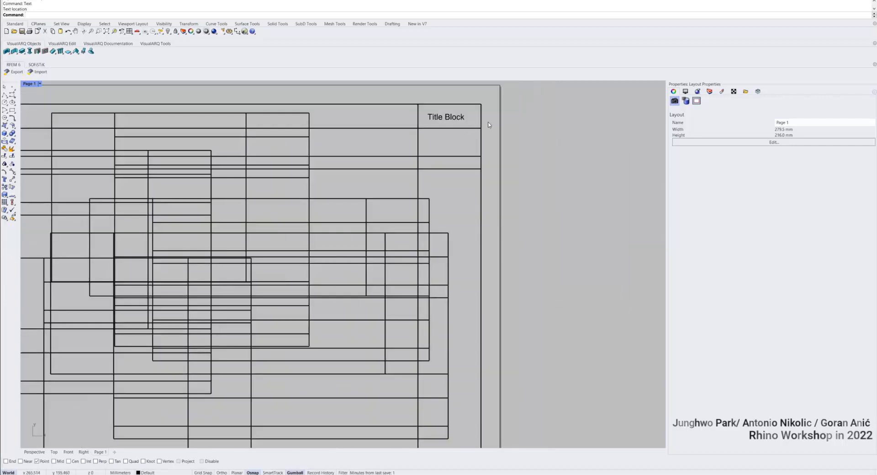
- Show the layer list, make Layer 01 current, and toggle the Default layer's visibility off and back on
left_click(710, 91)
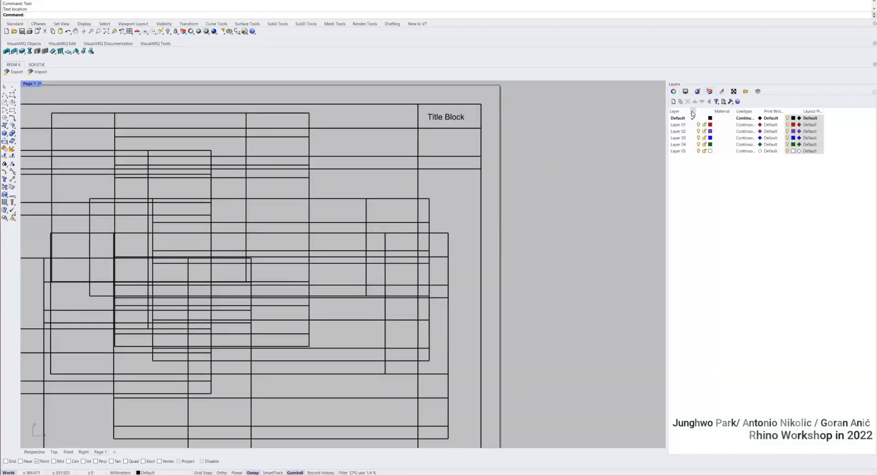
left_click_drag(691, 111, 755, 111)
double_click(698, 124)
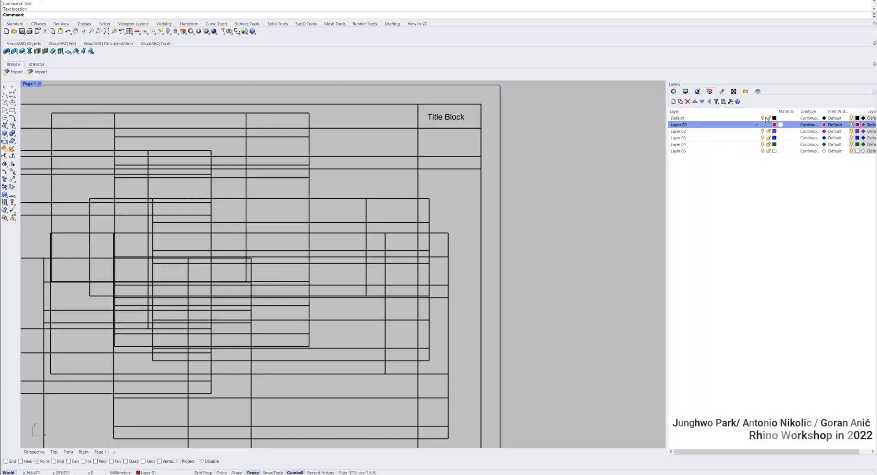
left_click(763, 118)
left_click(763, 119)
- Select one of the overlapping detail views on the layout page and shift it slightly
left_click_drag(338, 87, 444, 128)
left_click(451, 152)
scroll(452, 152, "down", 6)
right_click_drag(477, 155, 558, 150)
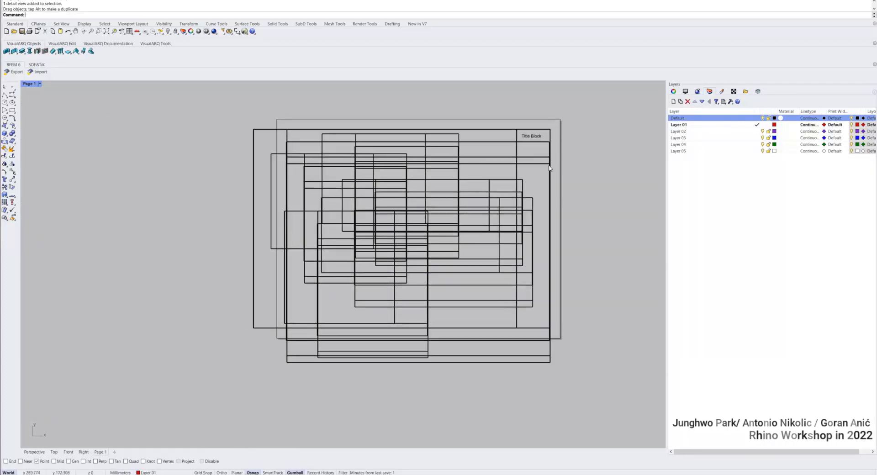
scroll(549, 168, "up", 4)
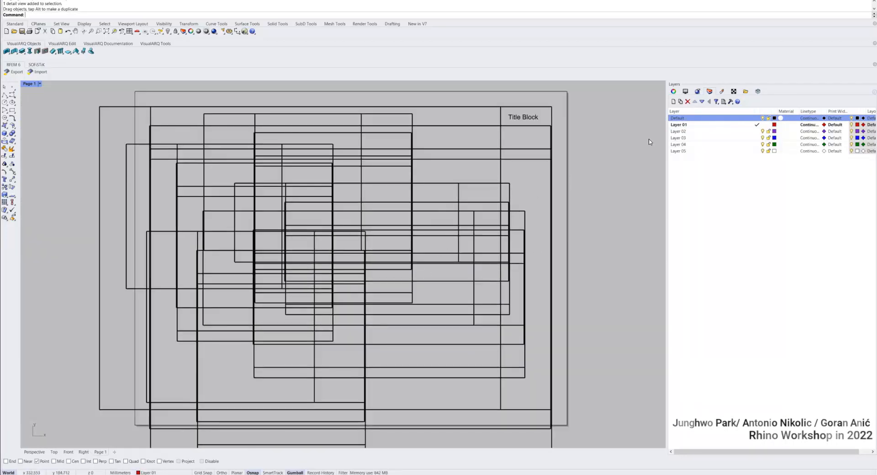
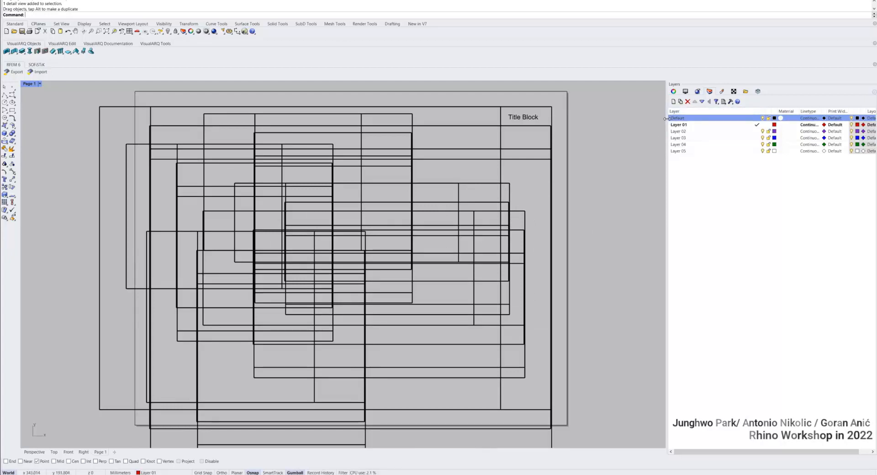
- Widen the layer list to reveal its layout columns and examine the options for viewing all, model or layout layer settings
left_click_drag(667, 120, 613, 120)
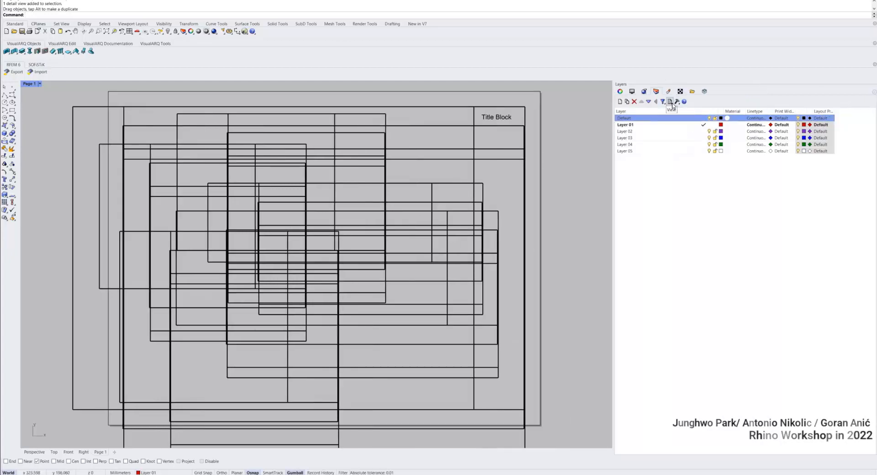
left_click(671, 104)
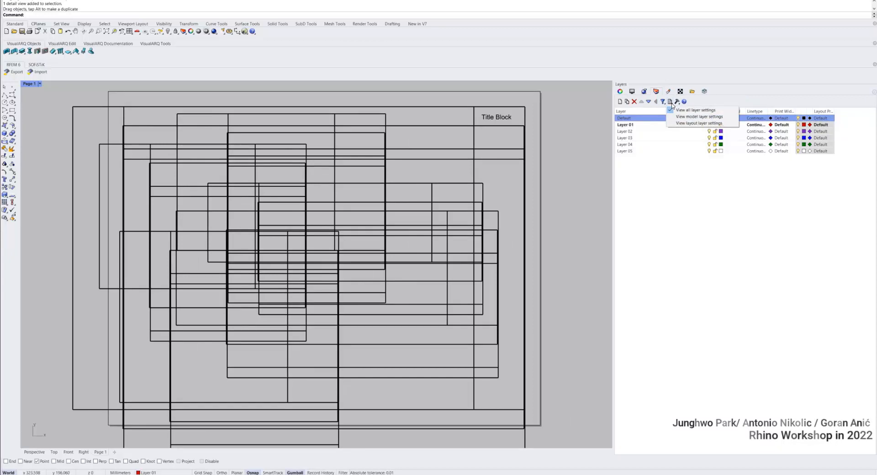
left_click(708, 123)
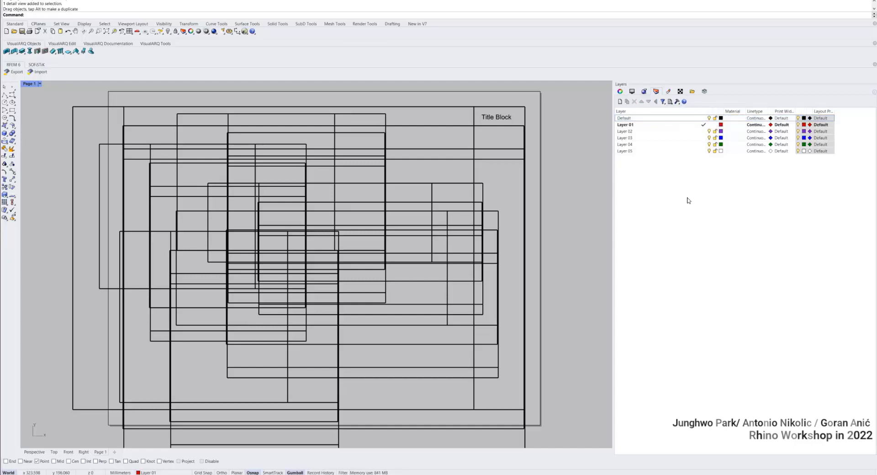
right_click(714, 94)
left_click(595, 132)
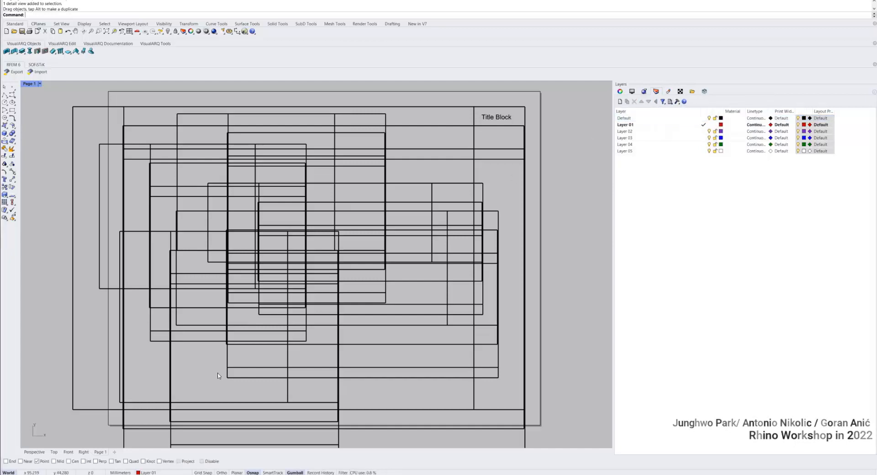
- Create a new landscape Letter (8.5" x 11") layout page with one initial detail, using the Rhino PDF printer
left_click(114, 452)
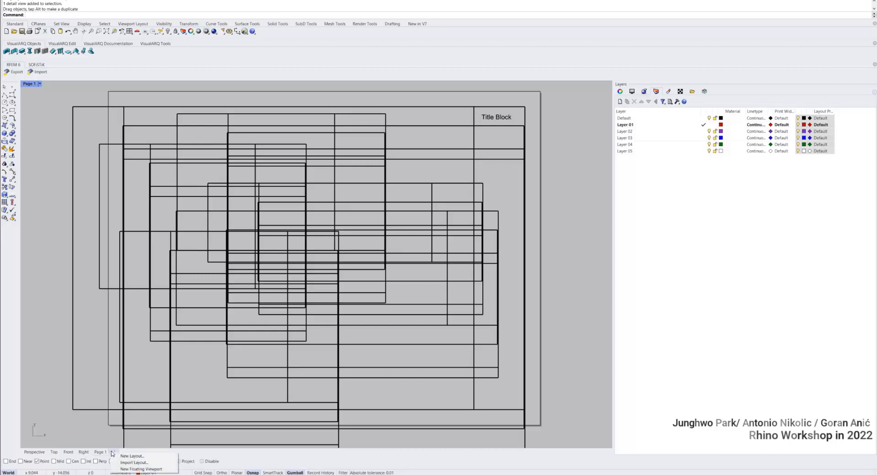
left_click(131, 456)
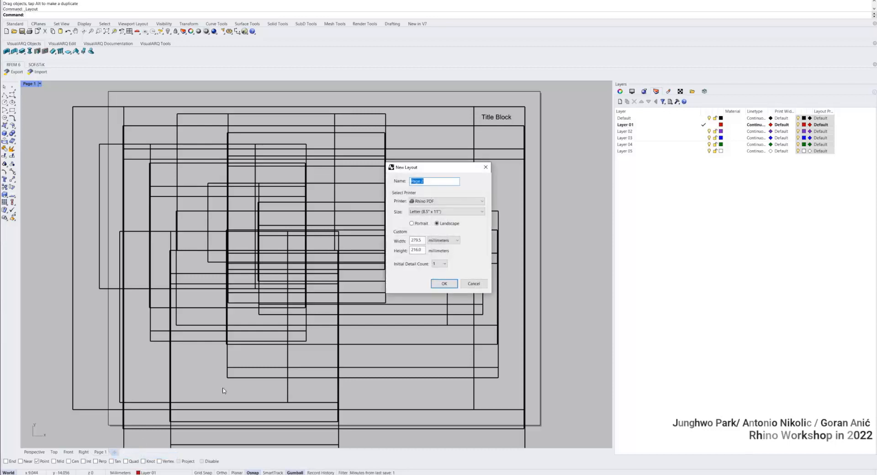
left_click(437, 281)
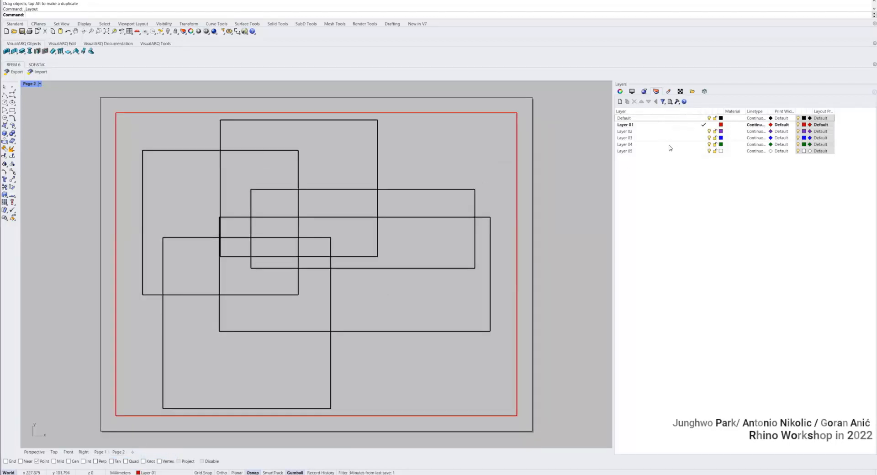
- Return to Page 1, activate one of the overlapping detail views, shrink the model shown inside it and go back to the page
left_click(100, 452)
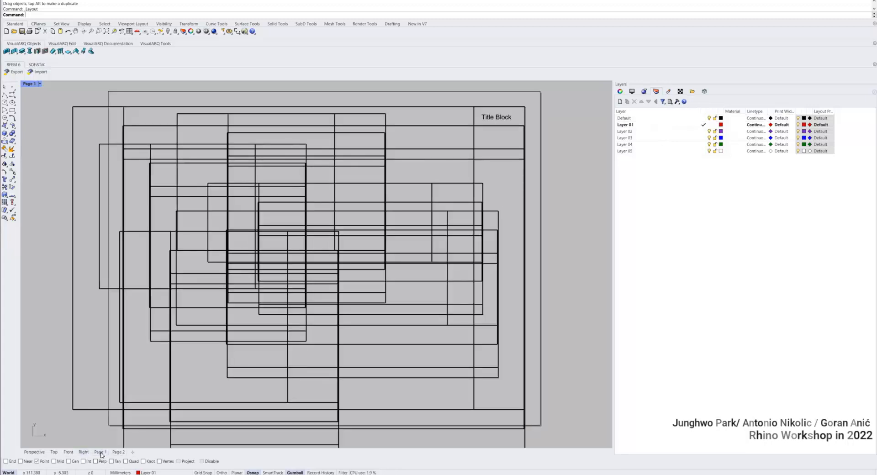
scroll(222, 218, "down", 2)
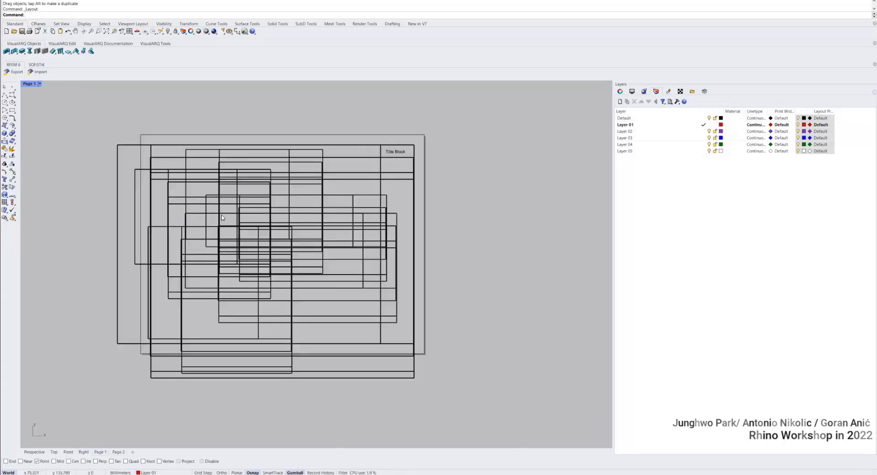
left_click(346, 195)
left_click(362, 181)
left_click(359, 190)
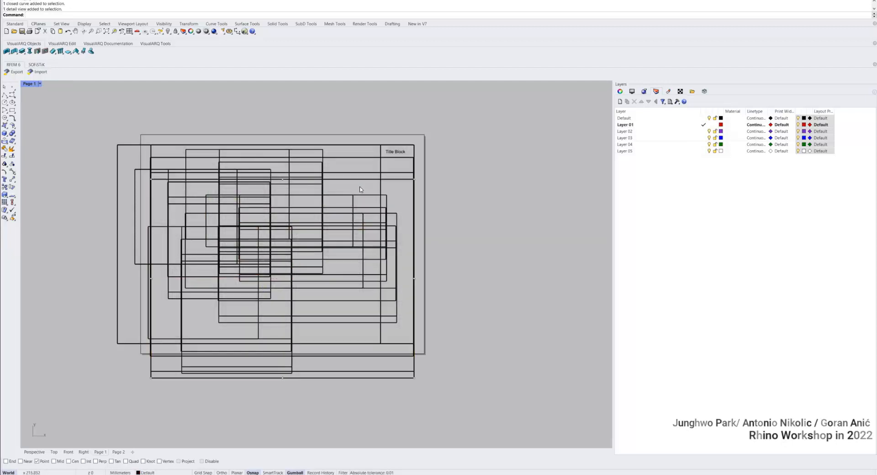
left_click(401, 179)
left_click(398, 191)
double_click(398, 191)
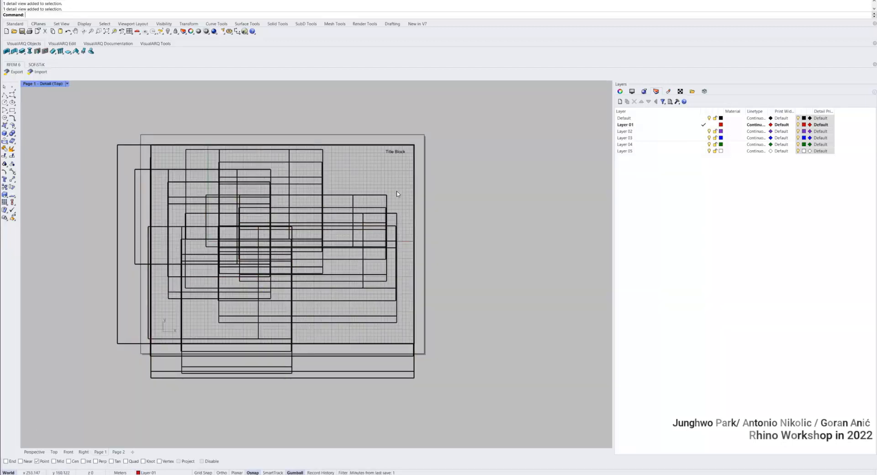
double_click(349, 181)
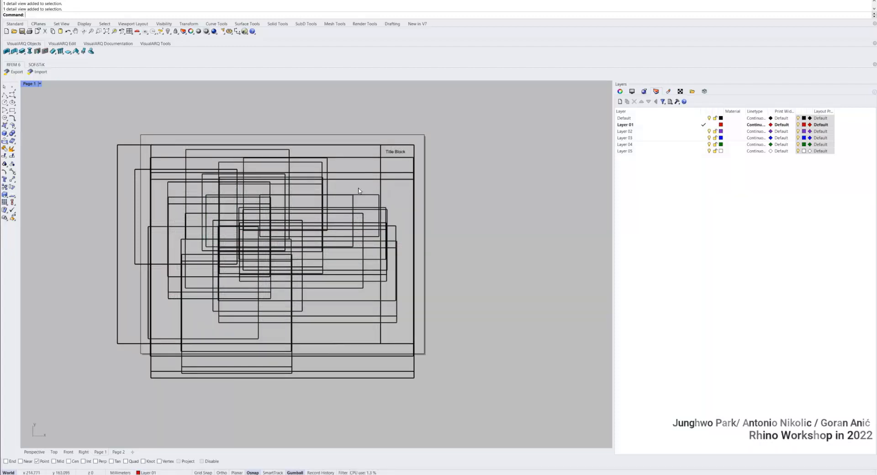
- Reactivate that detail, zoom its model out further and leave the detail again
double_click(358, 189)
scroll(351, 185, "down", 2)
double_click(369, 189)
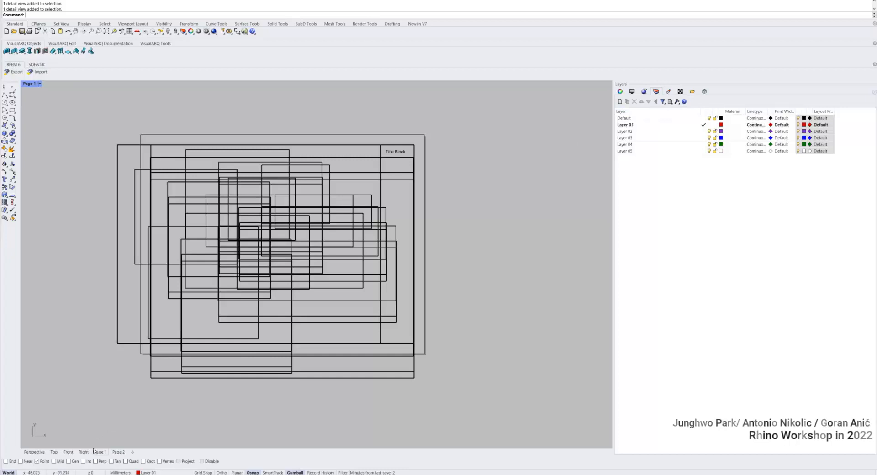
- Go from the layout to the Top model view and make the Default layer current
left_click(42, 453)
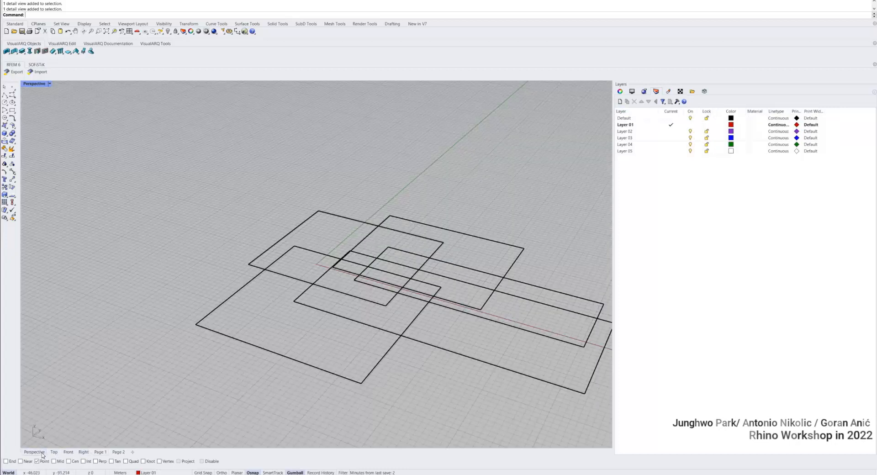
left_click(54, 452)
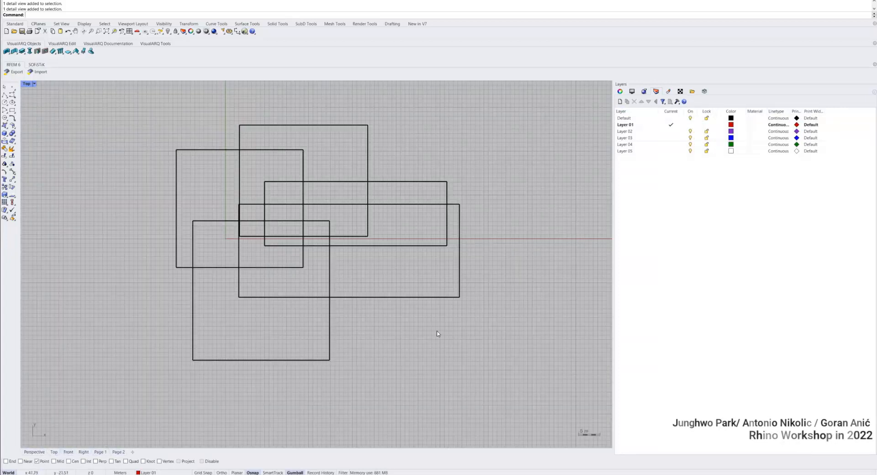
right_click_drag(359, 242, 376, 262)
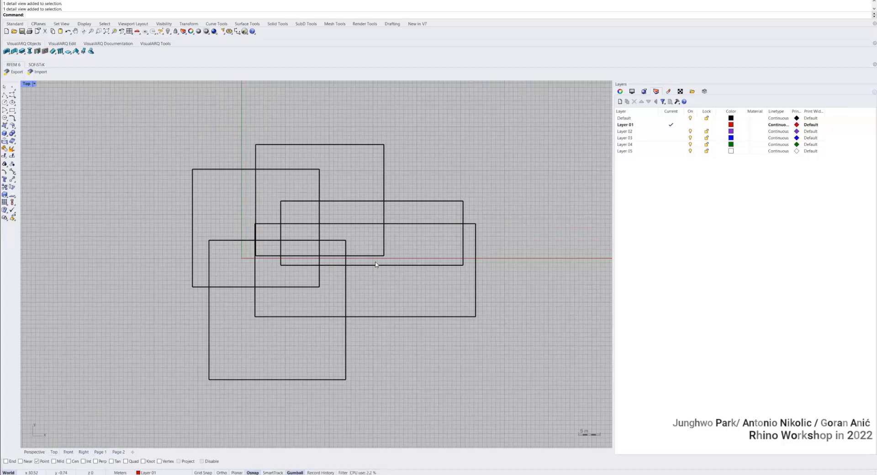
scroll(375, 264, "down", 3)
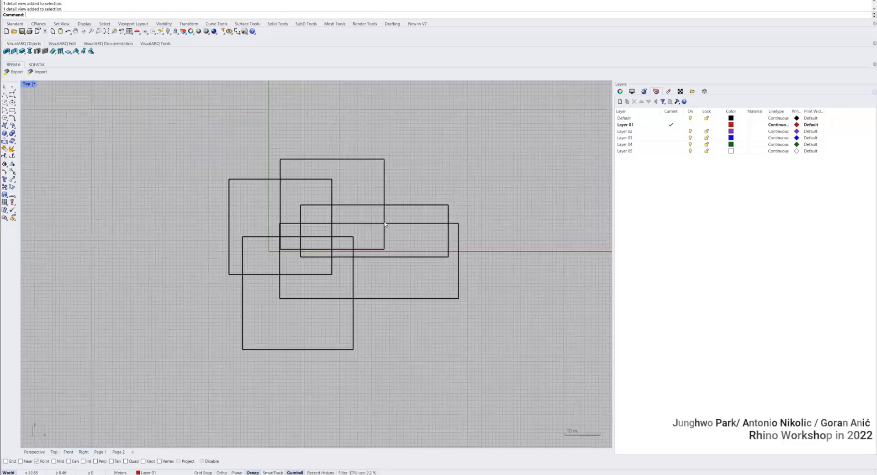
double_click(651, 119)
- Draw a long, thin box about 27 m high as a wall beside the rectangles, and show the Perspective view shaded
right_click_drag(507, 180, 420, 188)
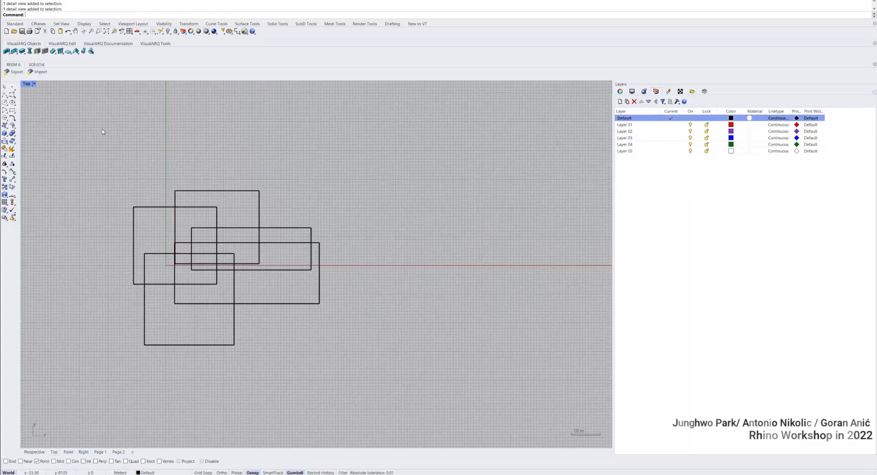
left_click(13, 125)
left_click(330, 252)
left_click(478, 242)
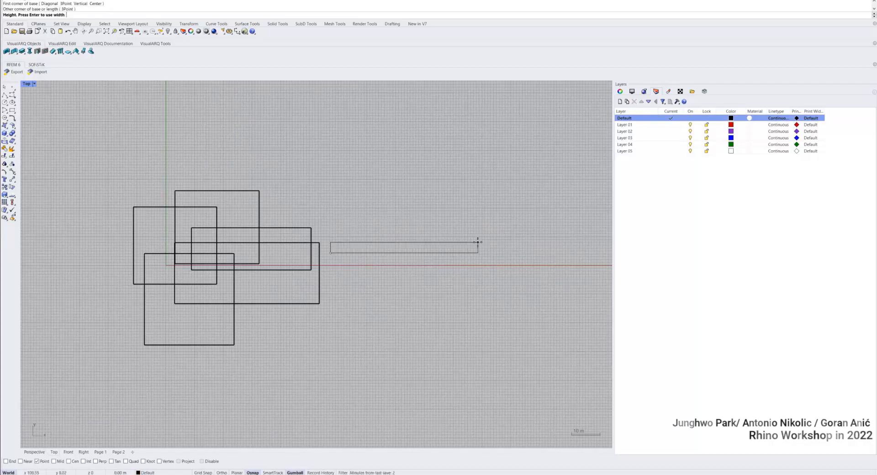
double_click(27, 84)
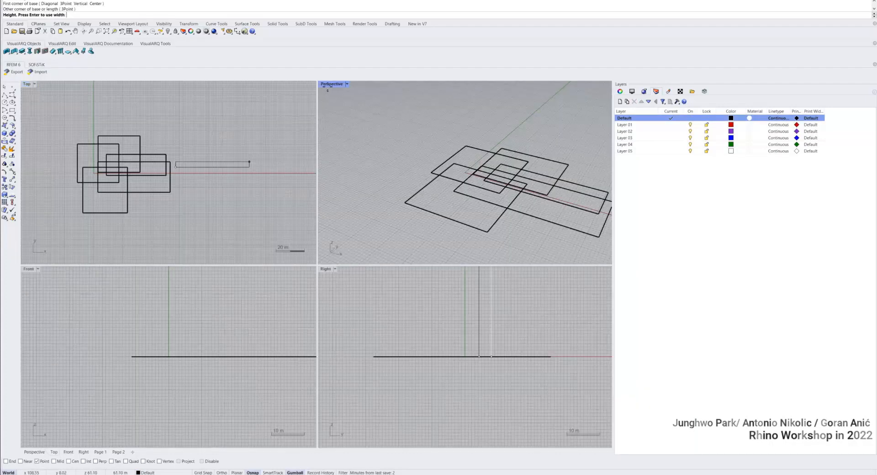
double_click(327, 83)
right_click_drag(486, 262, 321, 242, "shift")
scroll(322, 243, "down", 8)
left_click(403, 237)
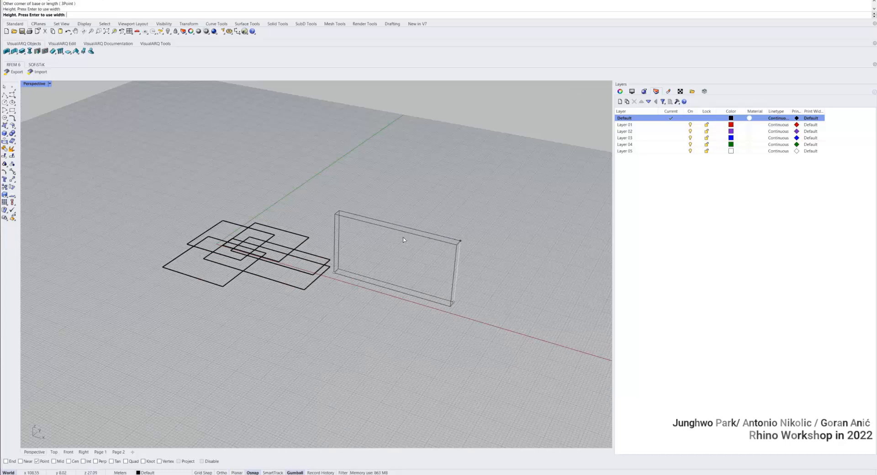
key("ctrl+alt+s")
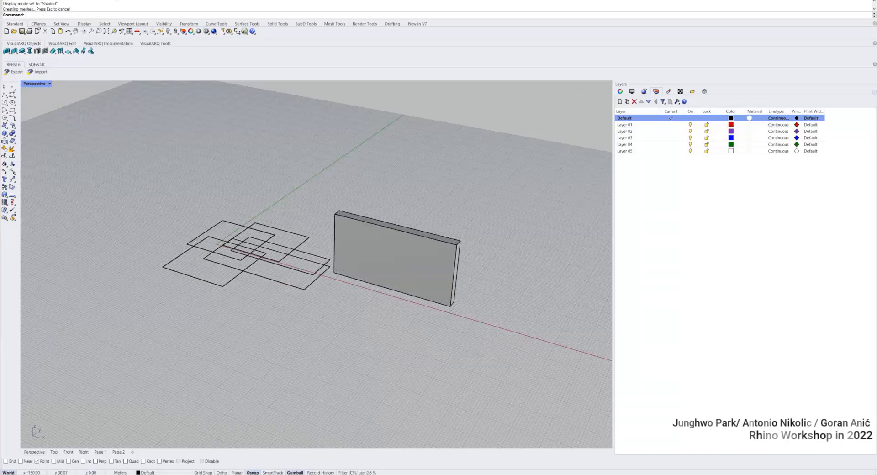
- Draw a flat slab box on top of the wall, starting at its upper corner and extending backward across its full length
left_click(4, 133)
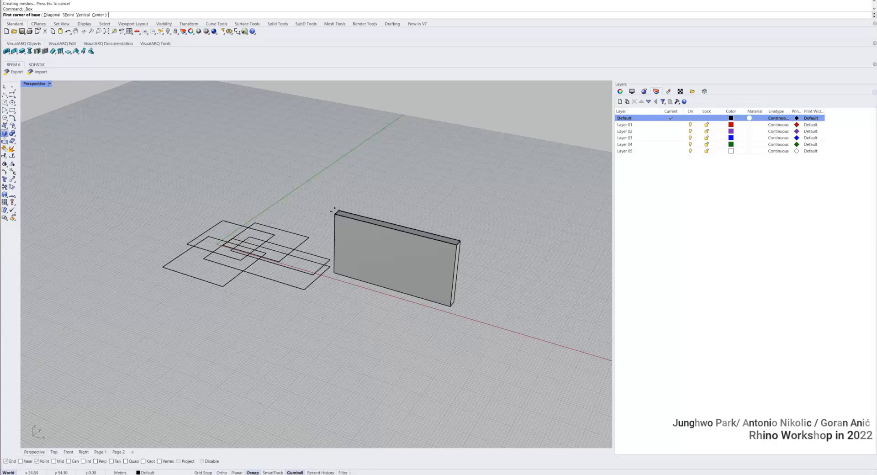
left_click(334, 214)
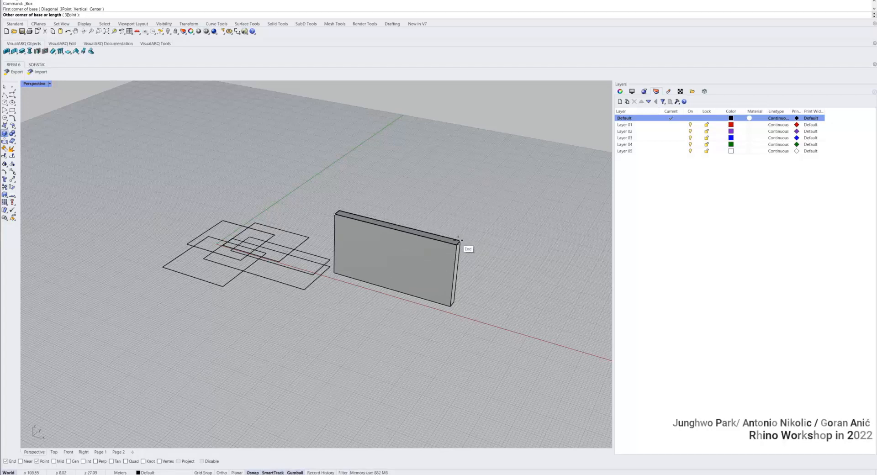
left_click(498, 196)
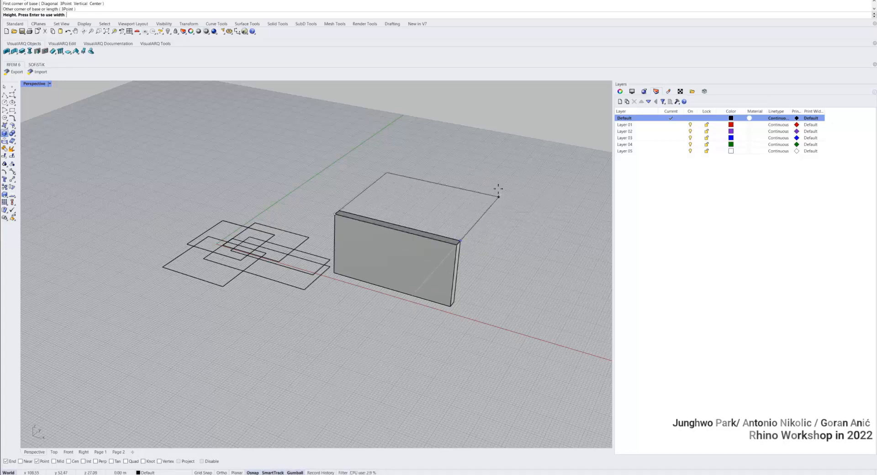
left_click(497, 189)
right_click_drag(495, 244, 388, 143)
scroll(370, 173, "up", 5)
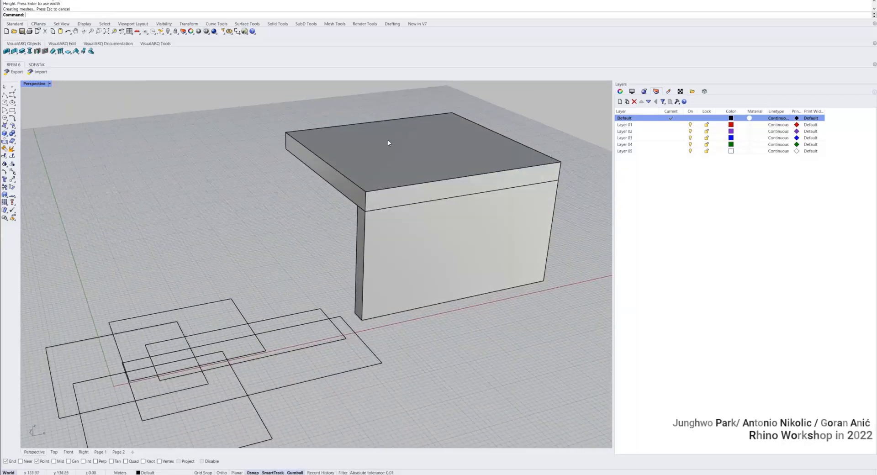
right_click_drag(440, 232, 323, 229)
- In the Top view, create section curves through the wall and slab along a vertical line slightly right of their centre
double_click(43, 85)
double_click(27, 84)
scroll(315, 210, "down", 2)
type("Section")
key("Return")
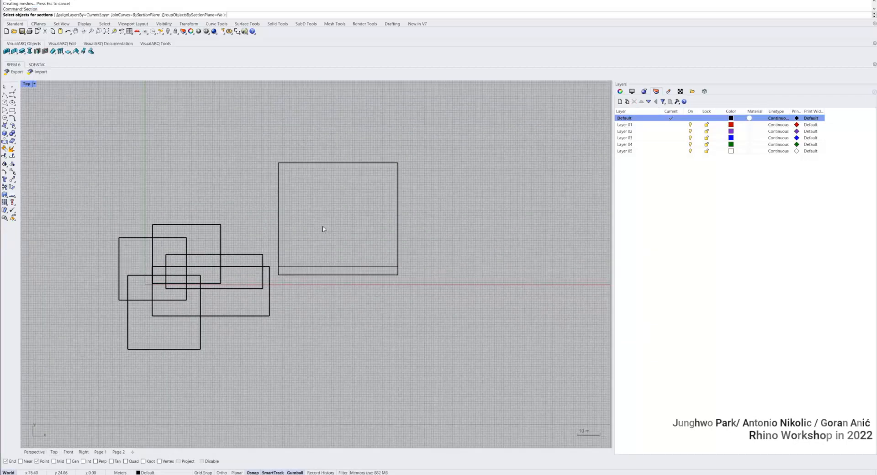
left_click_drag(433, 352, 354, 165)
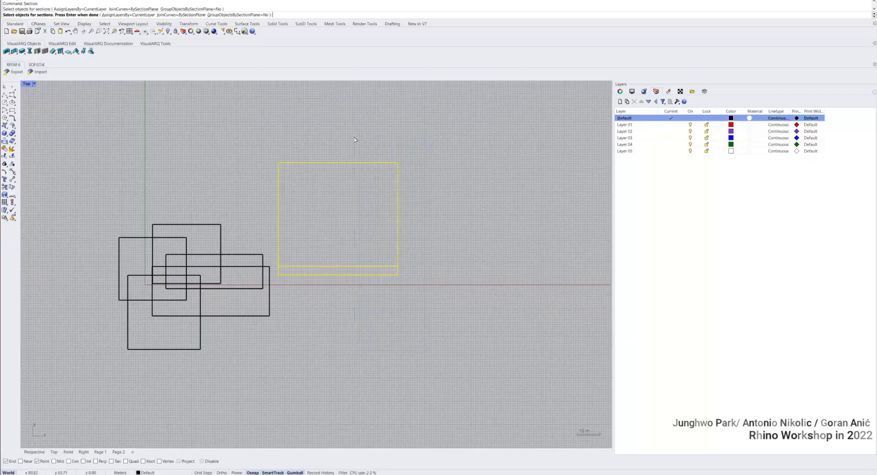
key("Return")
left_click(354, 300)
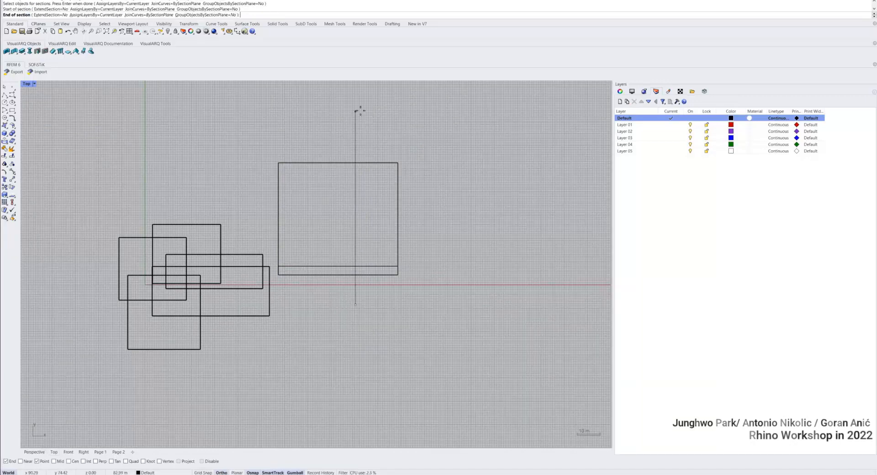
left_click(356, 100)
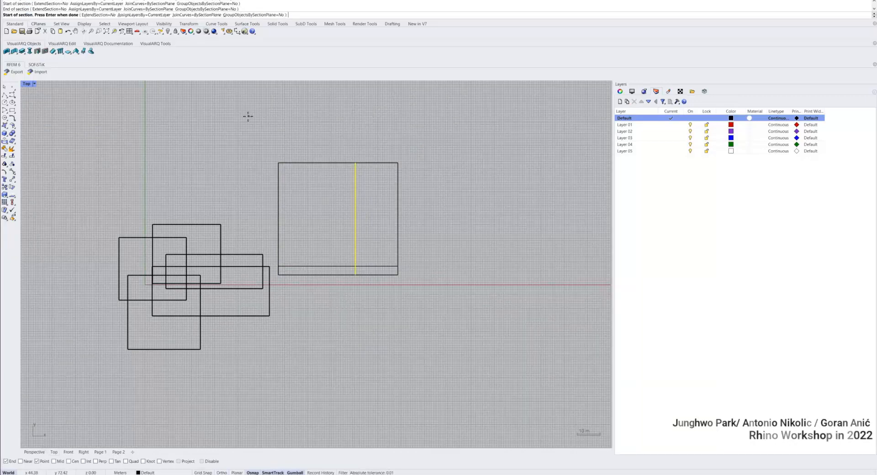
key("Return")
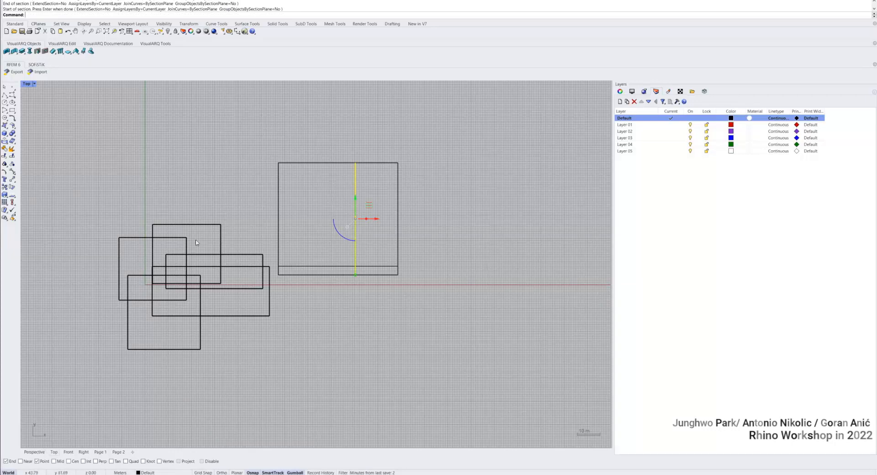
- Move the section curves sideways clear of the model in the Right view and set that view to Shaded
double_click(25, 86)
right_click_drag(418, 152, 459, 163)
right_click_drag(487, 289, 460, 321)
scroll(445, 310, "down", 8)
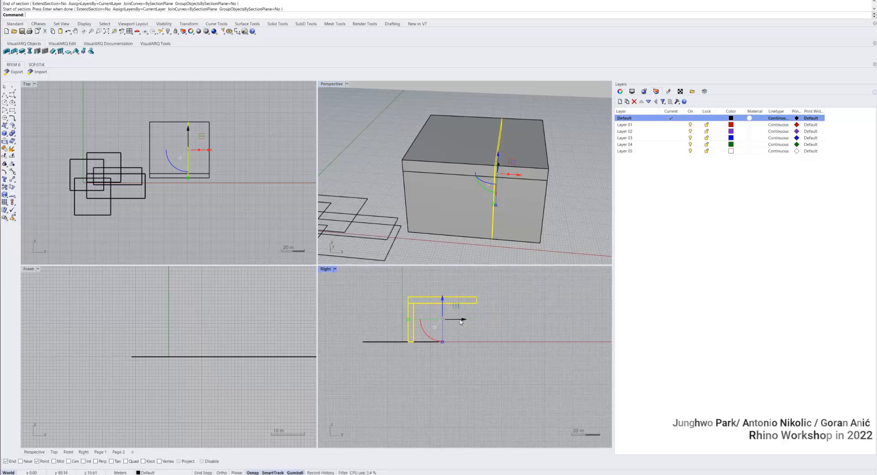
left_click_drag(461, 320, 567, 329)
left_click(569, 315)
scroll(570, 315, "up", 8)
key("ctrl+alt+s")
right_click_drag(549, 308, 520, 332)
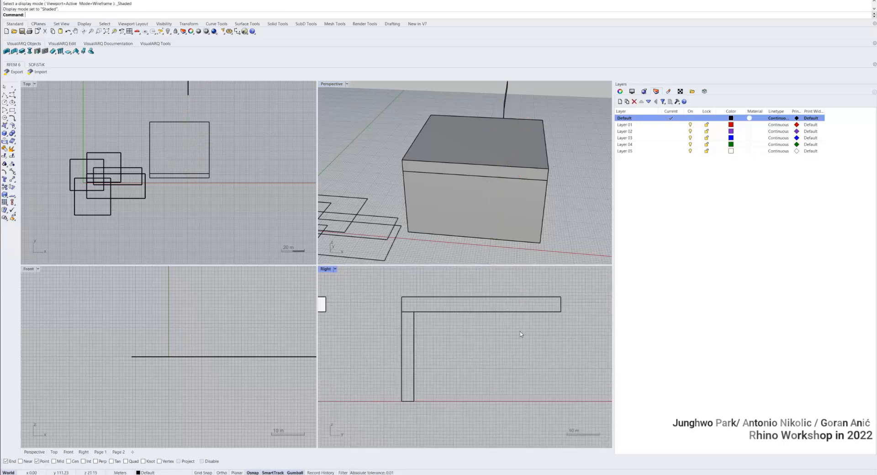
- Hatch the slab's section outline in the Right view with the Double pattern
left_click(488, 297)
type("Hgat")
key("Return")
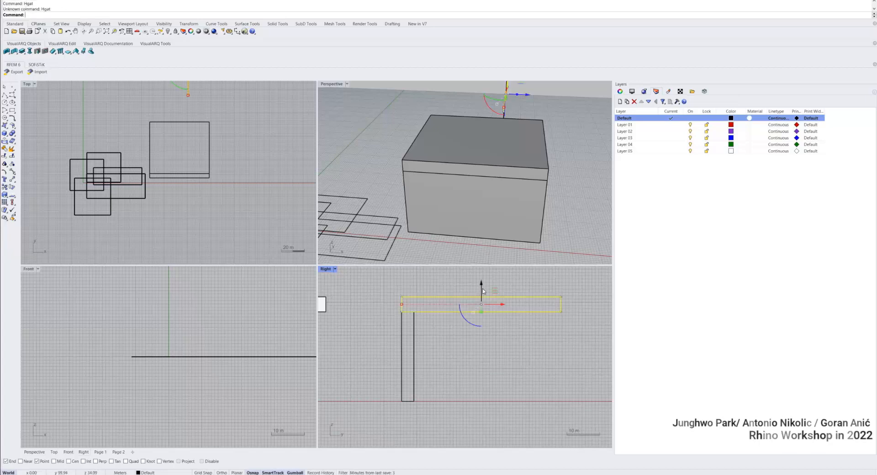
type("Hatch")
key("Return")
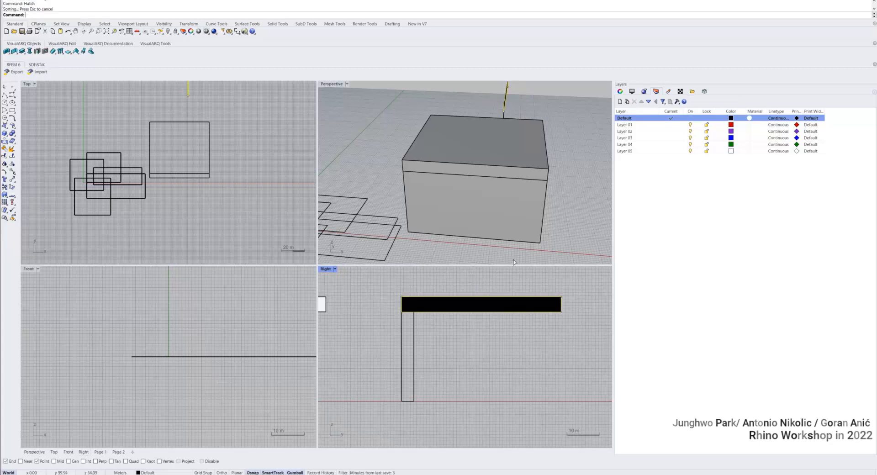
left_click(658, 164)
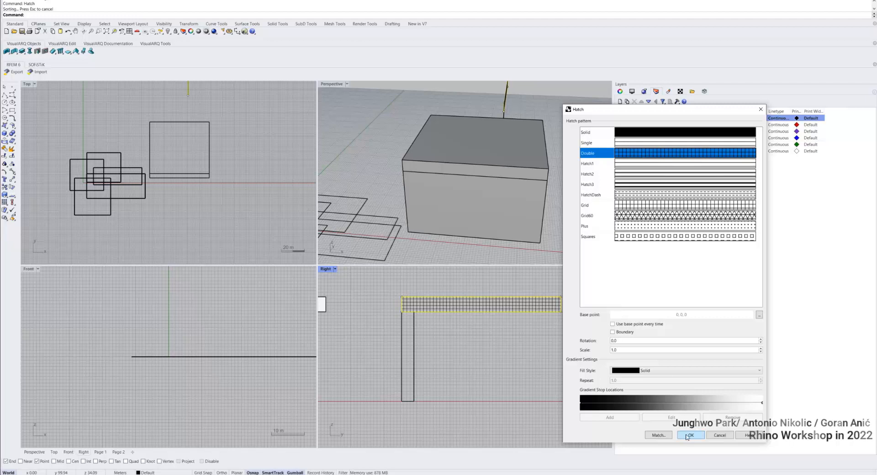
left_click(686, 437)
- Hatch the wall's section outline with the same Double pattern
left_click_drag(456, 361, 353, 335)
right_click(439, 320)
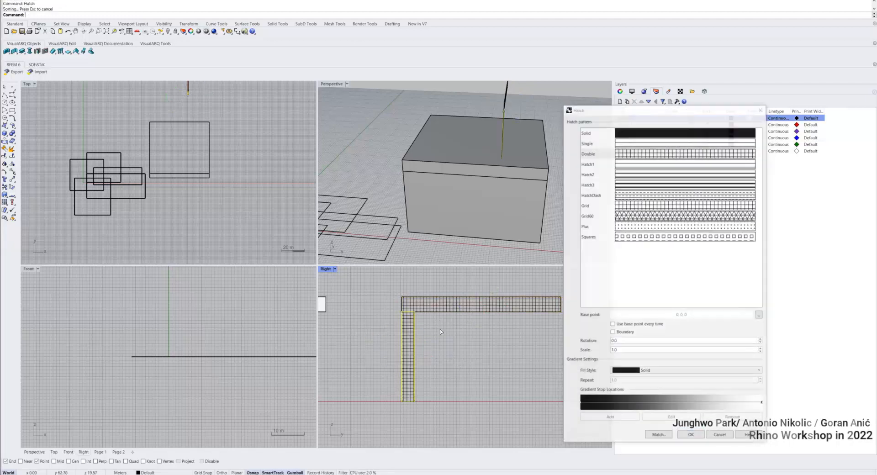
key("Return")
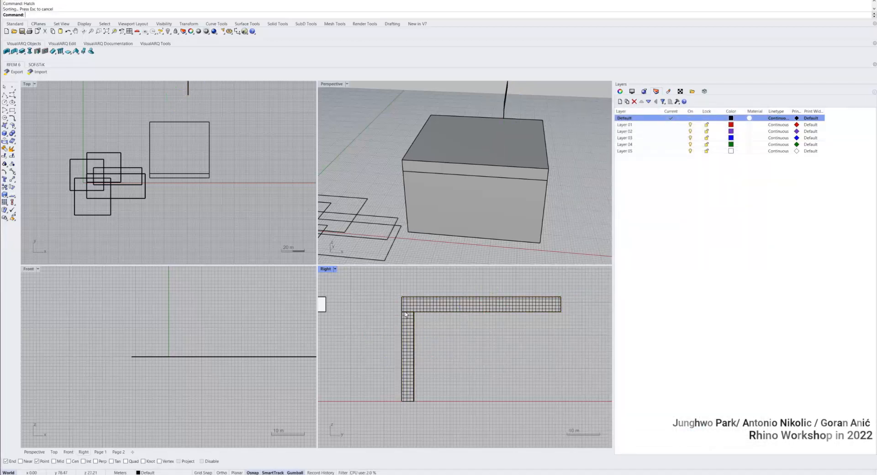
- Maximize the Right view and move both the slab and wall hatches to Layer 05
scroll(405, 314, "up", 3)
double_click(325, 268)
scroll(274, 205, "up", 5)
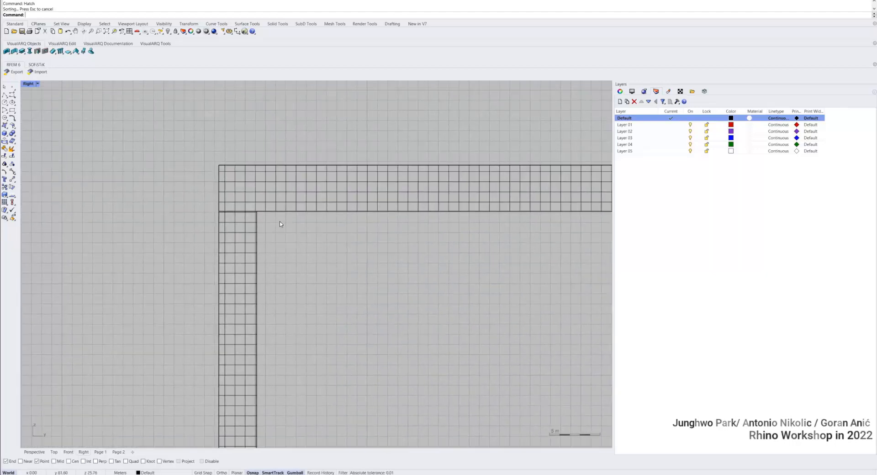
scroll(257, 190, "down", 3)
left_click(257, 191)
left_click(241, 233, "shift")
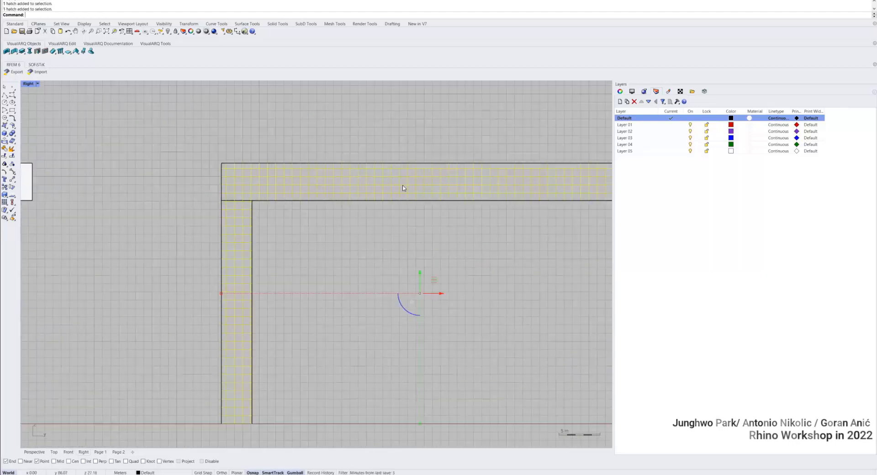
left_click(667, 152)
right_click(668, 153)
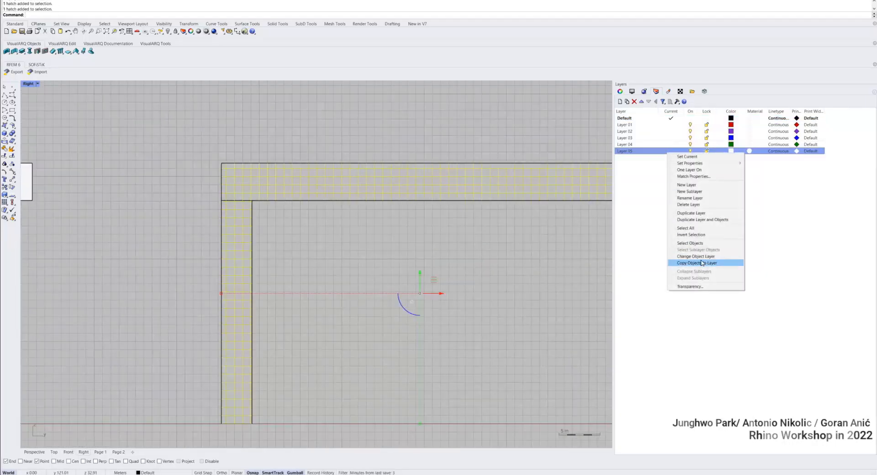
left_click(699, 256)
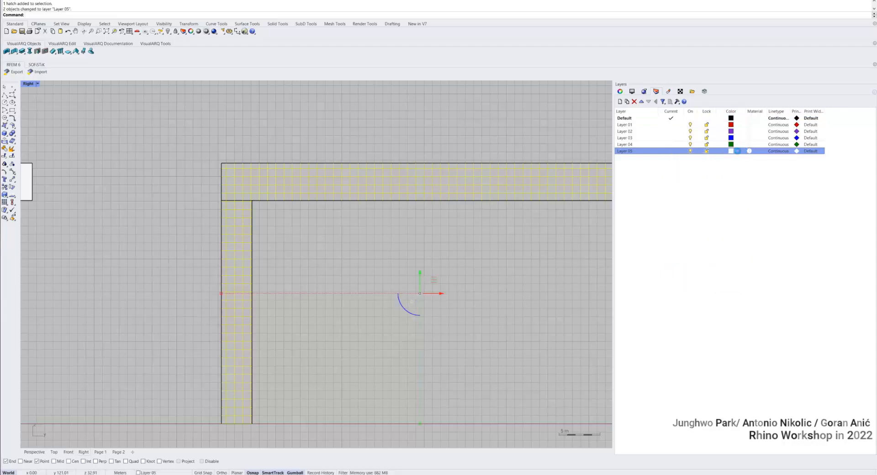
- Set Layer 05's color to Dark Gray and its print width to 0.18 mm
left_click(659, 71)
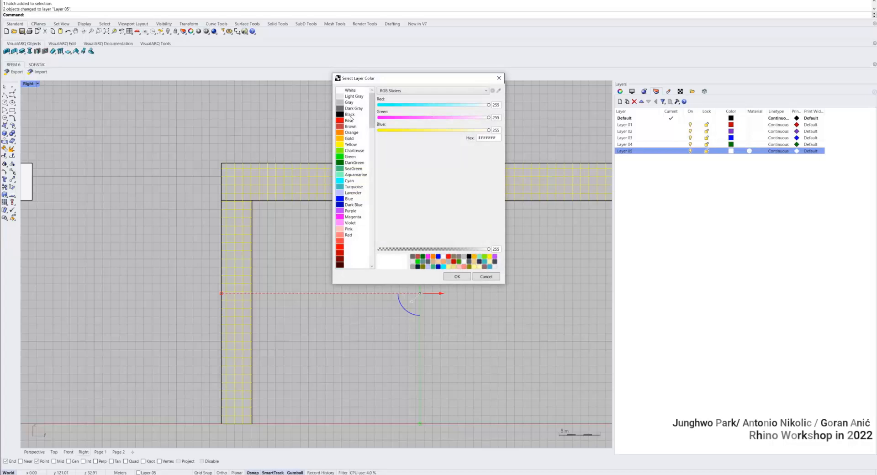
left_click(353, 108)
left_click(450, 277)
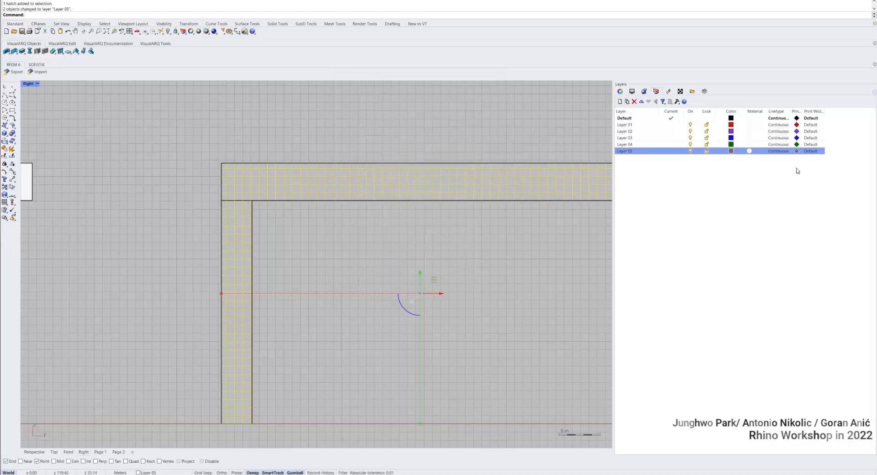
left_click(808, 153)
left_click(374, 150)
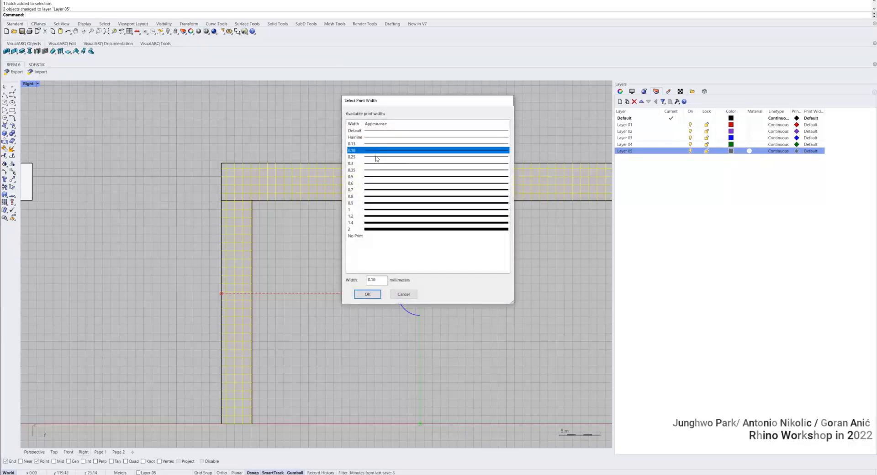
left_click(372, 295)
- Set the Default layer's print width to 0.3 mm
left_click(811, 118)
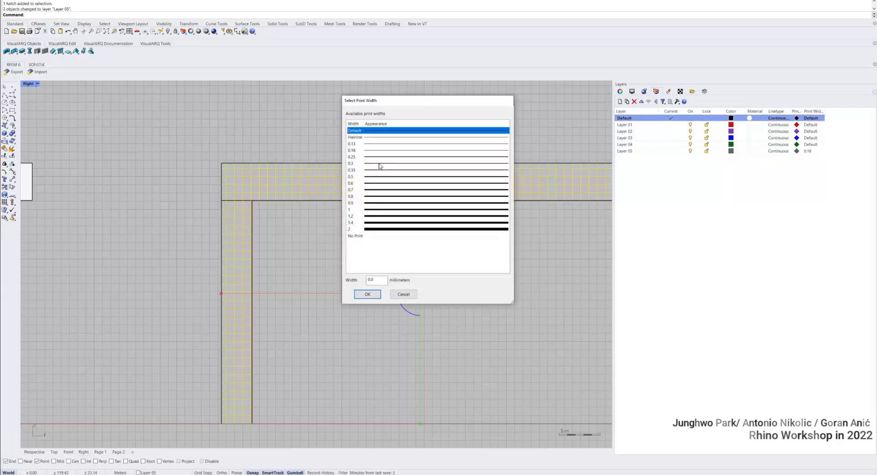
left_click(378, 164)
left_click(368, 294)
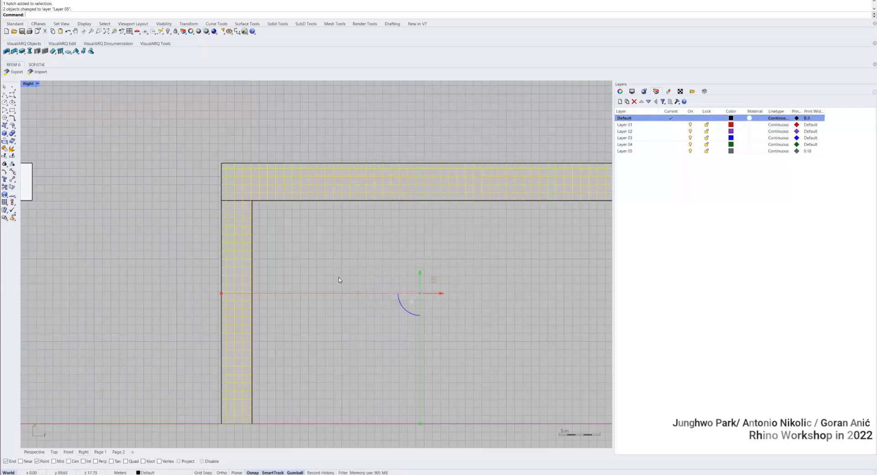
- Preview the Right view's print with Vector Output and a print window framing the hatched section, without printing it
scroll(347, 283, "down", 2)
right_click_drag(347, 283, 303, 228)
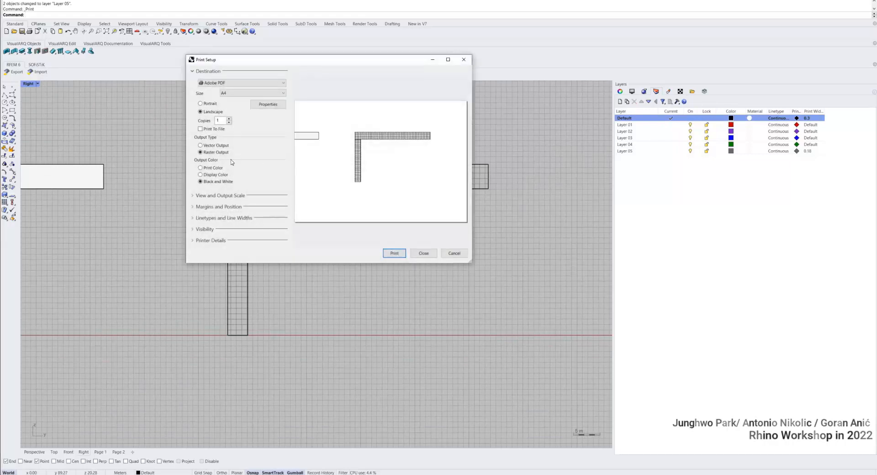
left_click(213, 195)
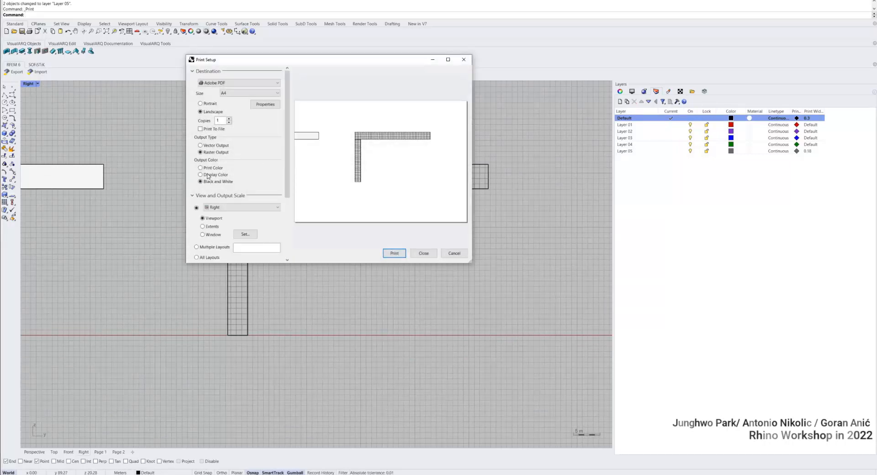
left_click(209, 146)
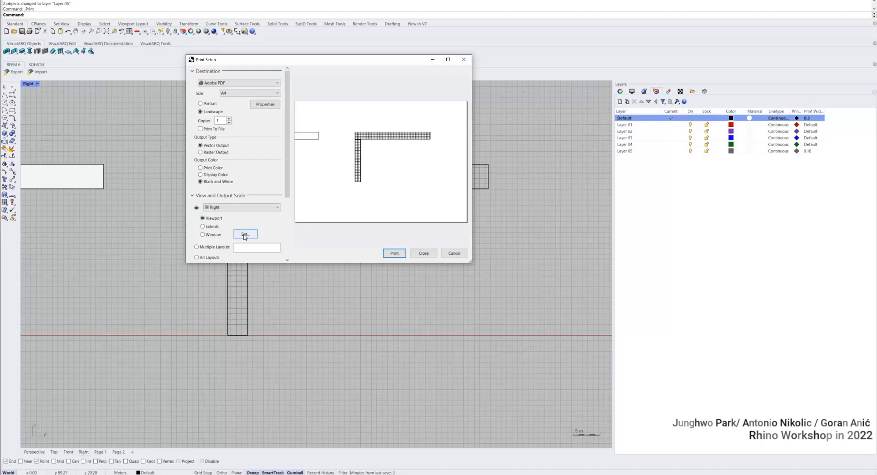
left_click(214, 236)
mouse_move(204, 140)
left_mouse_down()
mouse_move(542, 381)
mouse_move(504, 362)
left_mouse_up()
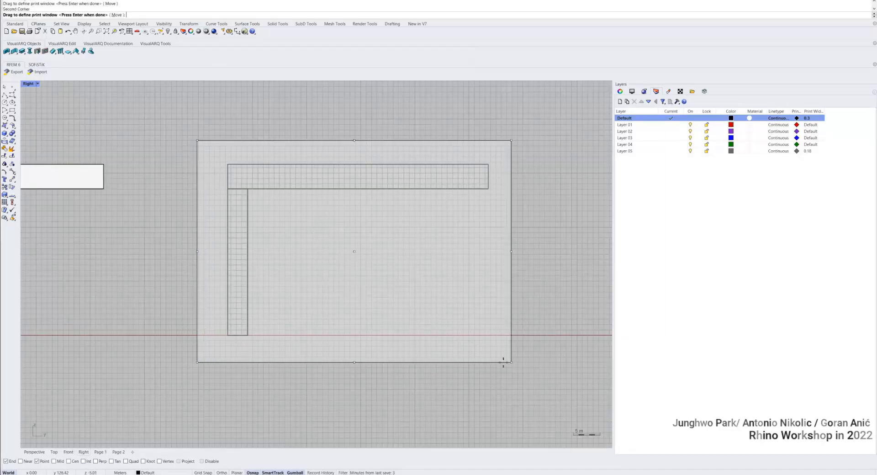
key("Return")
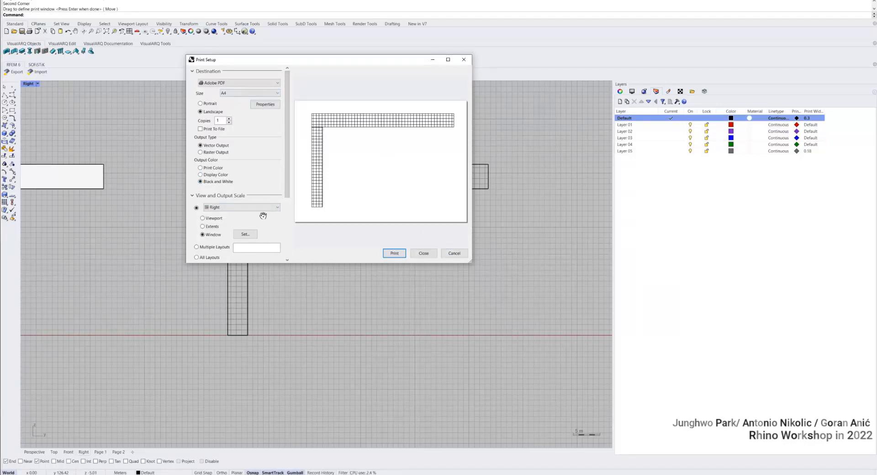
scroll(256, 231, "down", 3)
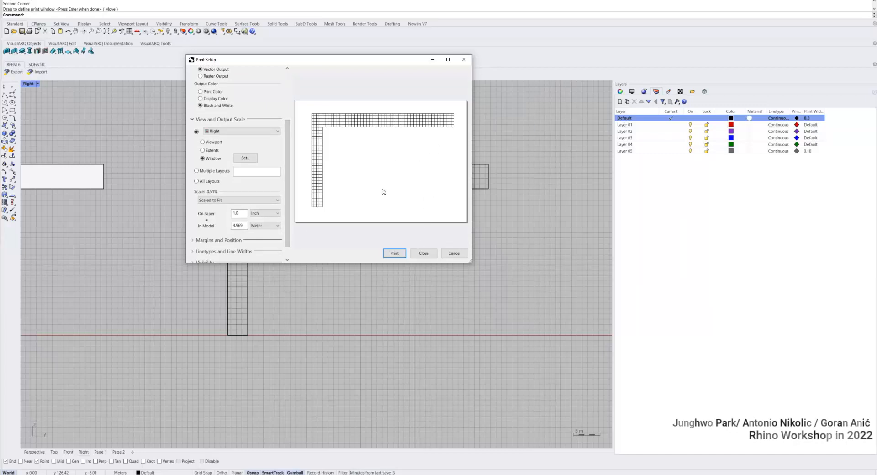
left_click(454, 253)
- Inspect the line weights where the wall meets the slab and set the Default layer's print width to 2 mm
scroll(437, 181, "up", 5)
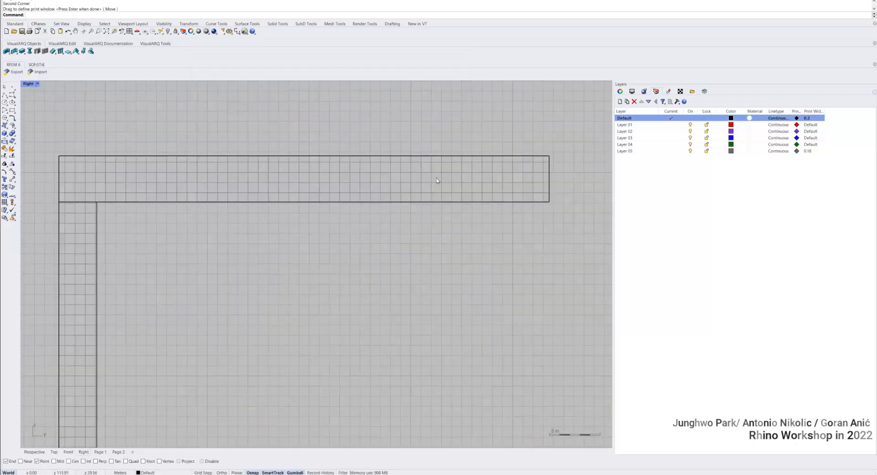
scroll(437, 181, "up", 2)
scroll(313, 182, "down", 3)
scroll(313, 160, "up", 4)
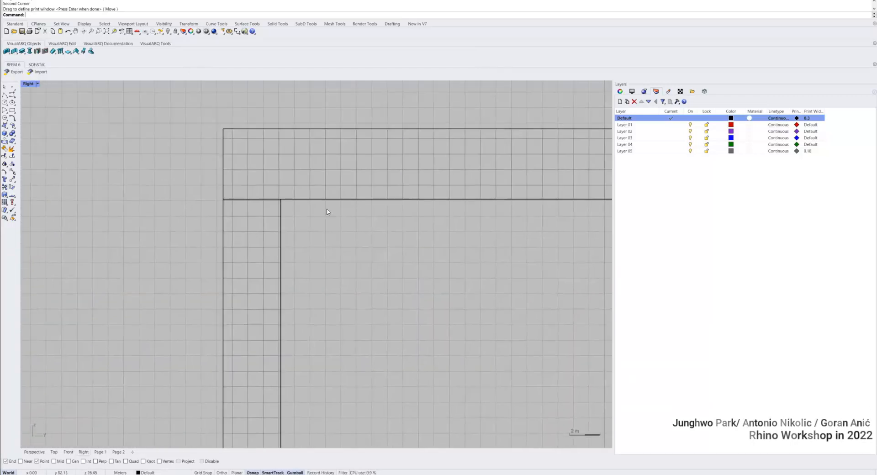
scroll(326, 212, "up", 10)
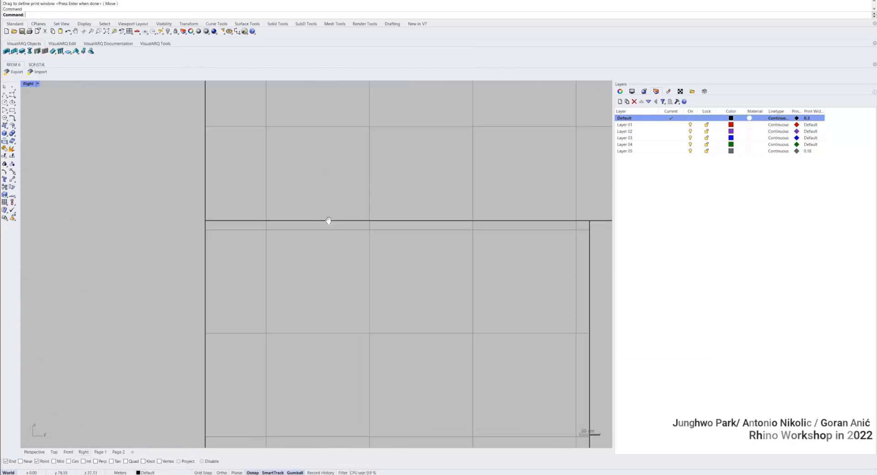
right_click_drag(328, 220, 289, 226)
left_click(806, 119)
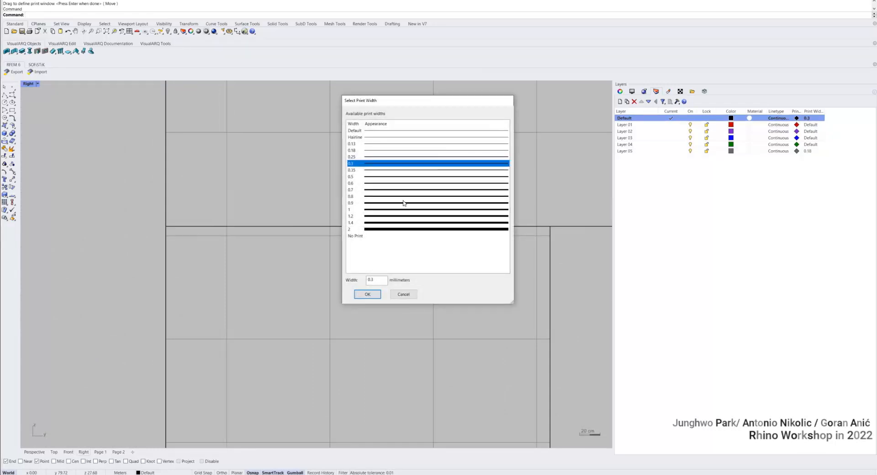
left_click(393, 229)
left_click(368, 295)
- Check the thicker section outlines in the print preview of the Right view, without printing
scroll(368, 296, "down", 12)
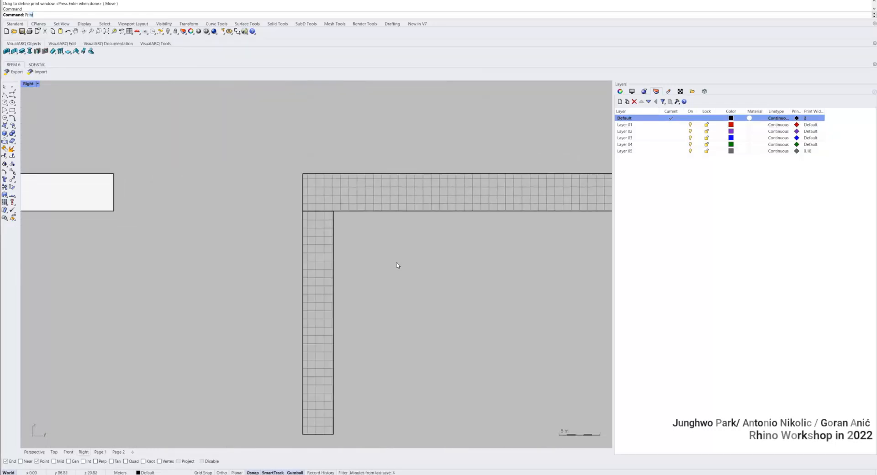
key("Return")
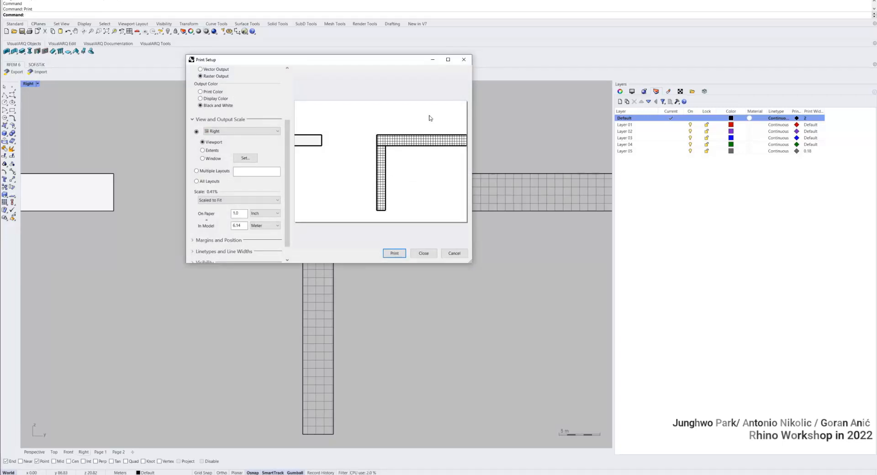
key("Escape")
- Return to the four-view layout and maximize the Top view, framing the overlapping rectangles and the box
scroll(433, 157, "down", 16)
scroll(366, 195, "up", 4)
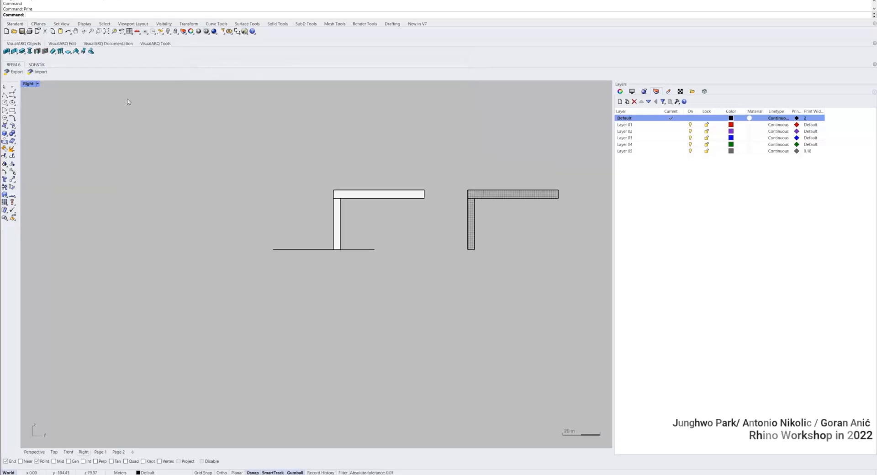
double_click(32, 84)
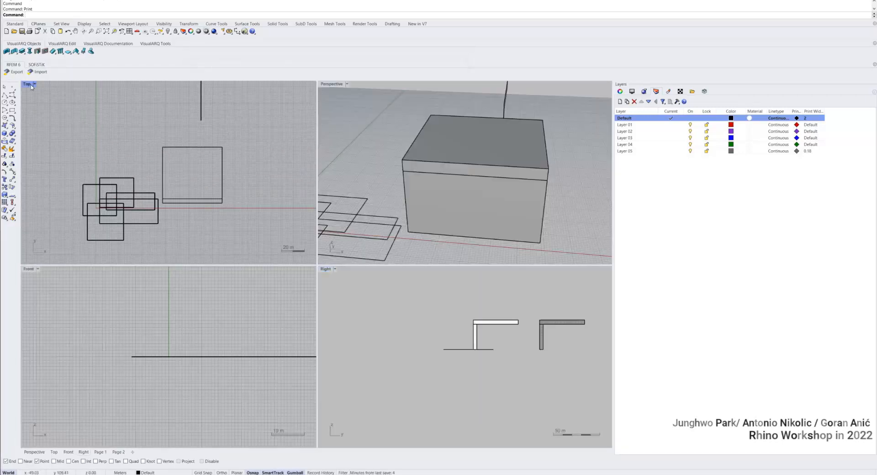
double_click(31, 86)
right_click_drag(209, 239, 269, 133)
scroll(289, 279, "up", 6)
scroll(273, 217, "down", 4)
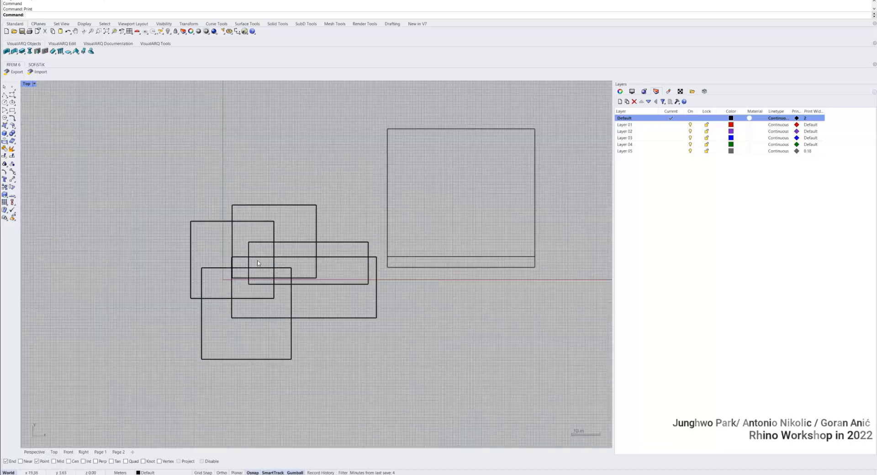
scroll(34, 91, "down", 1)
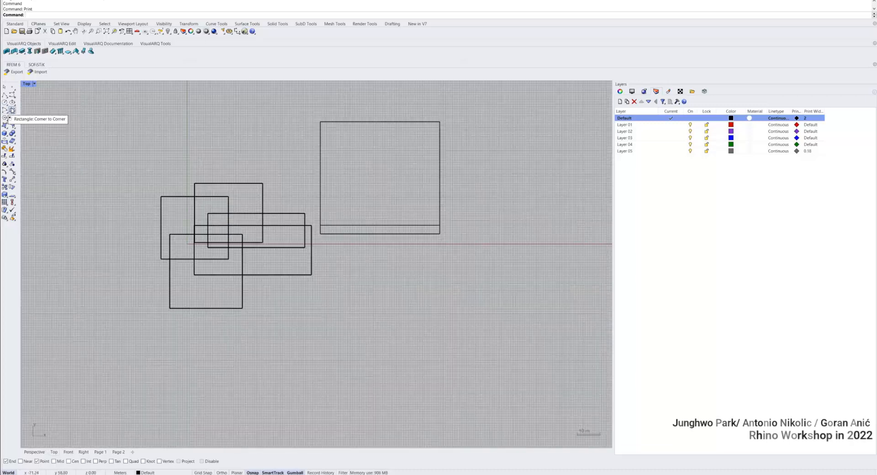
right_click_drag(339, 172, 387, 207)
scroll(420, 256, "up", 6)
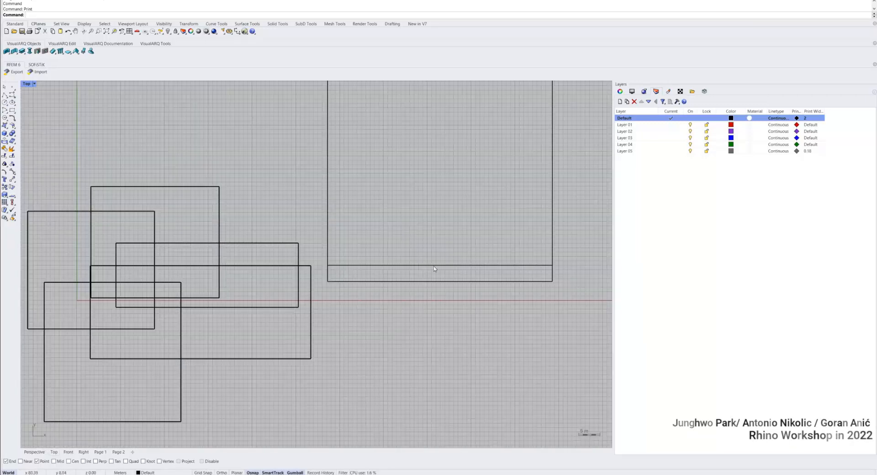
scroll(393, 248, "down", 2)
right_click_drag(389, 246, 454, 254)
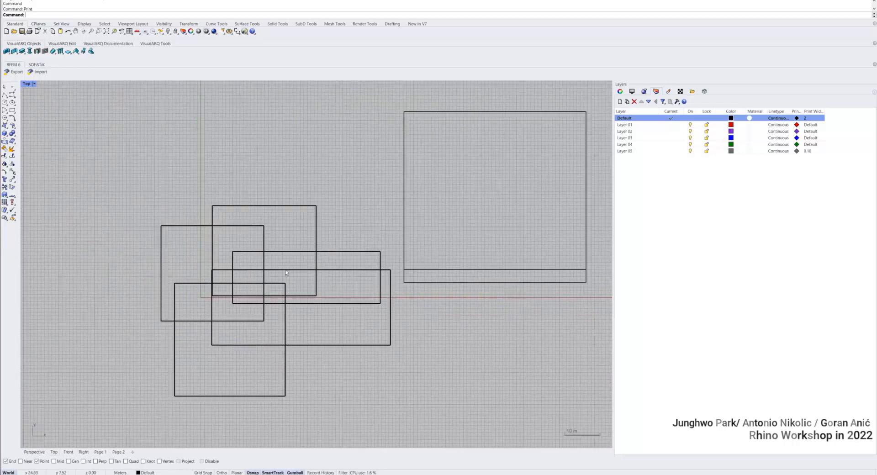
- Copy the uppermost of the overlapping rectangles to a spot up and to the right of the original
left_click(316, 228)
key("Escape")
scroll(264, 266, "up", 1)
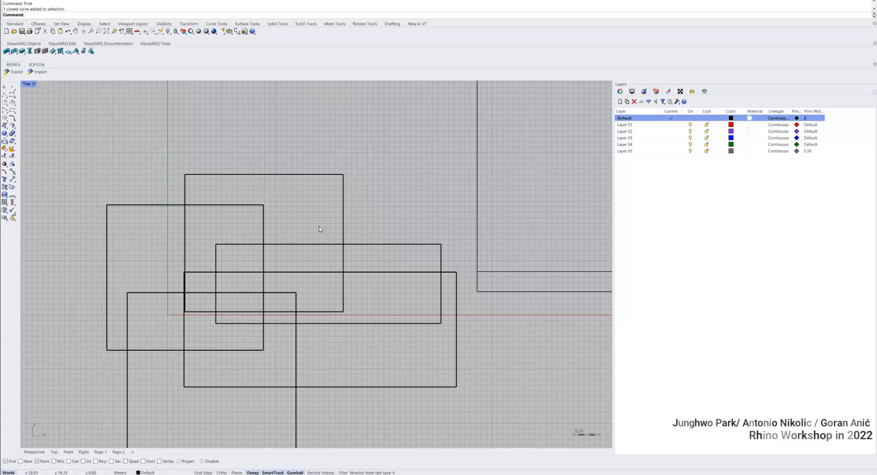
left_click(343, 231)
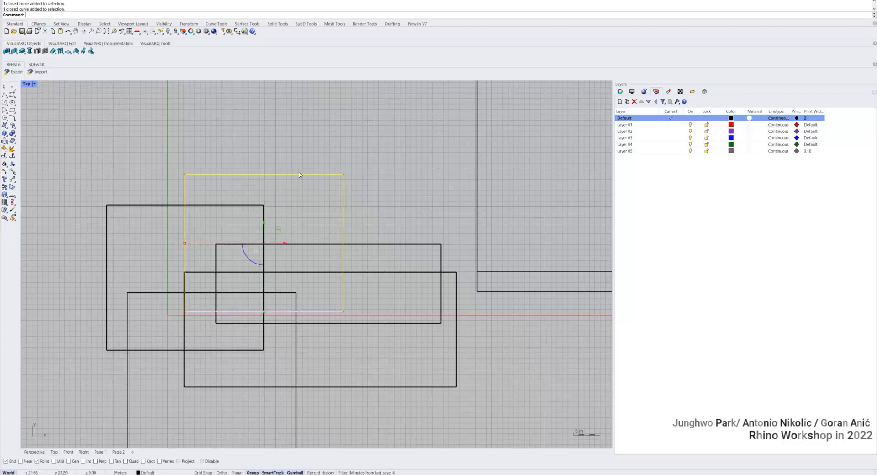
type("Copy")
key("Return")
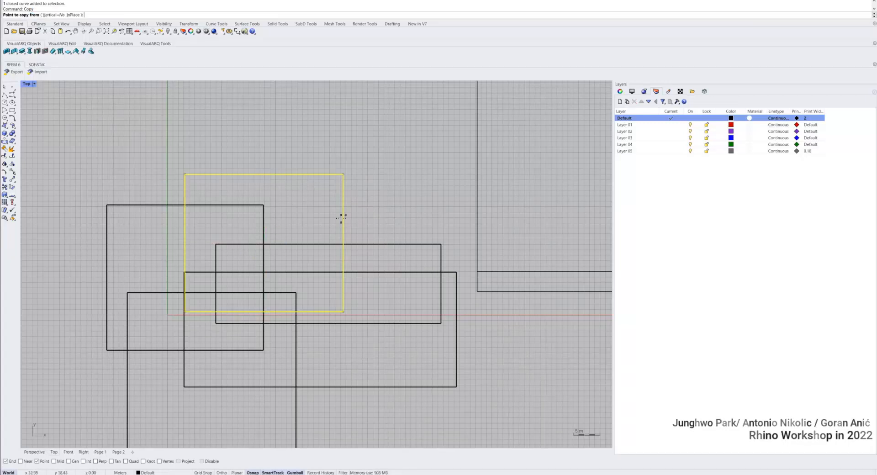
left_click(306, 233)
left_click(402, 185)
key("Return")
scroll(403, 122, "down", 1)
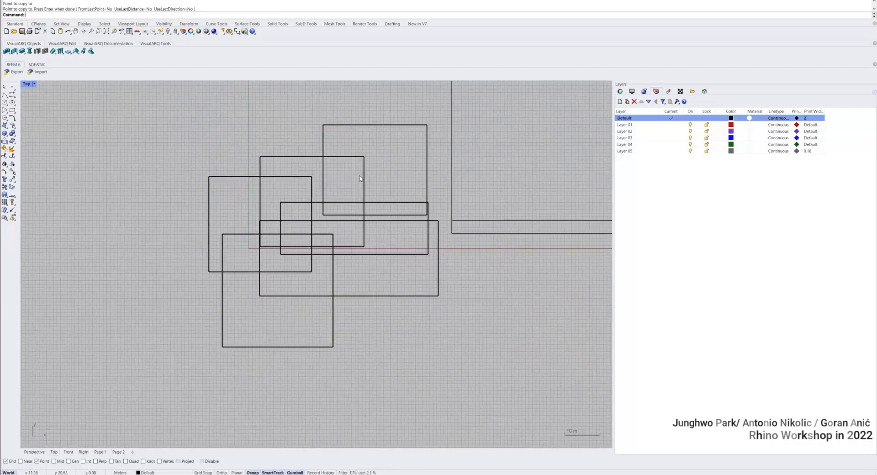
scroll(370, 192, "up", 2)
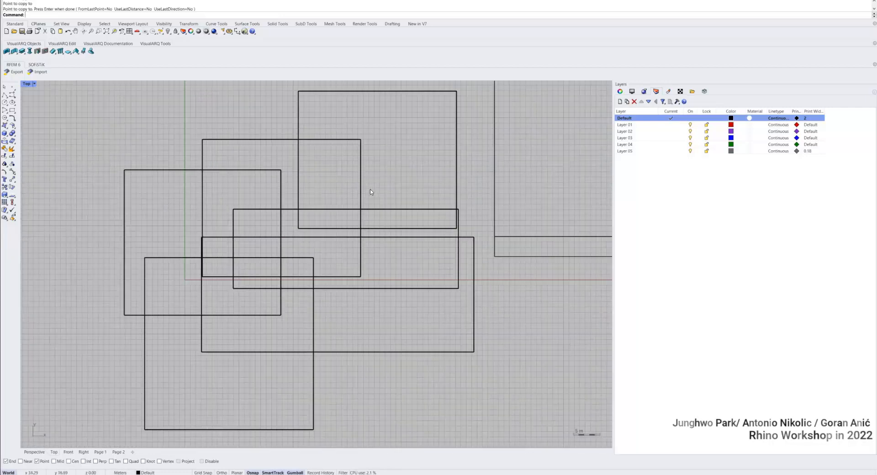
- Make Layer 01 current and add an aligned dimension along the left edge of the leftmost rectangle, offset outside it
double_click(645, 125)
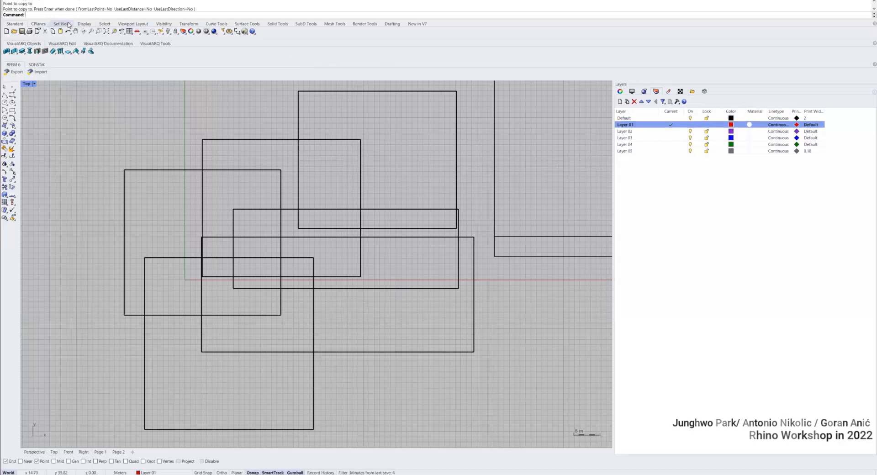
left_click(396, 26)
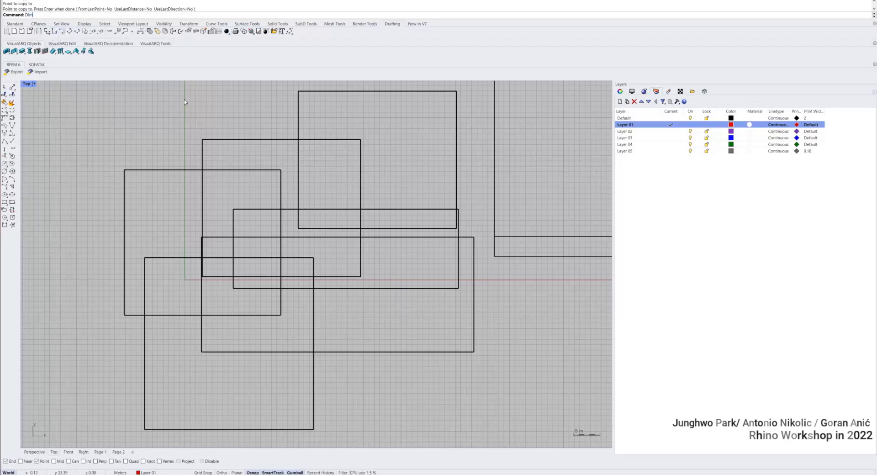
key("Down")
key("Down")
key("Down")
key("Down")
key("Down")
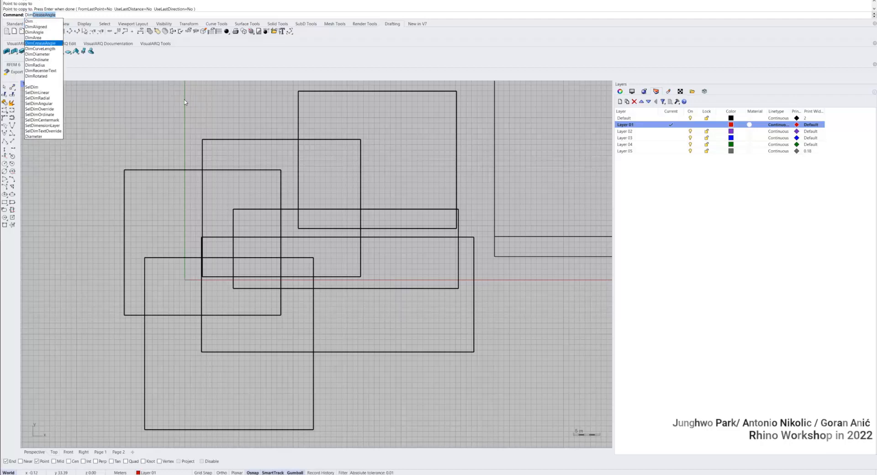
key("Up")
key("Up")
key("Down")
key("Down")
key("Up")
key("Up")
key("Up")
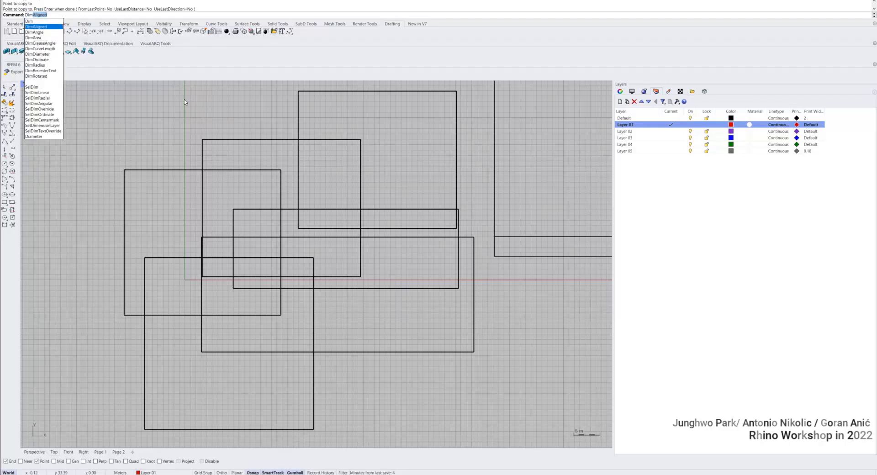
key("Return")
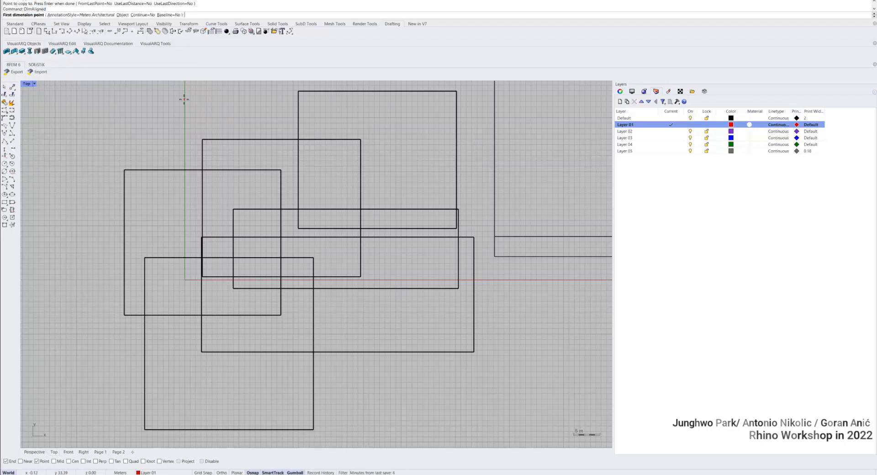
left_click(127, 170)
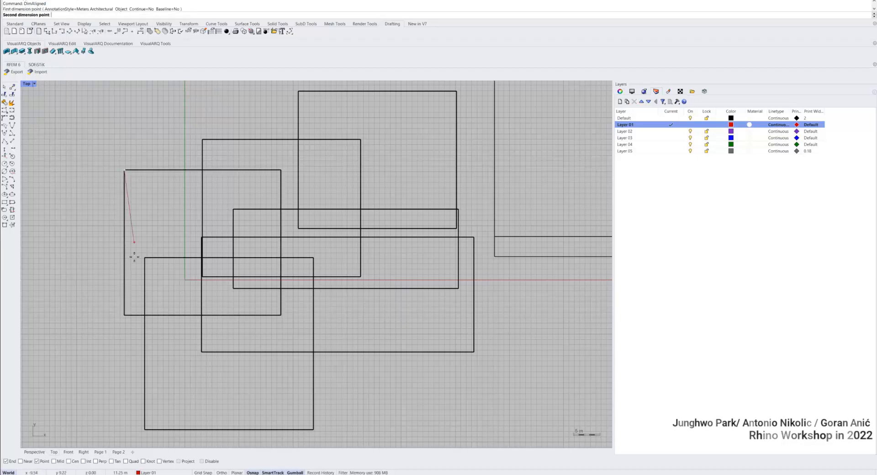
left_click(125, 314)
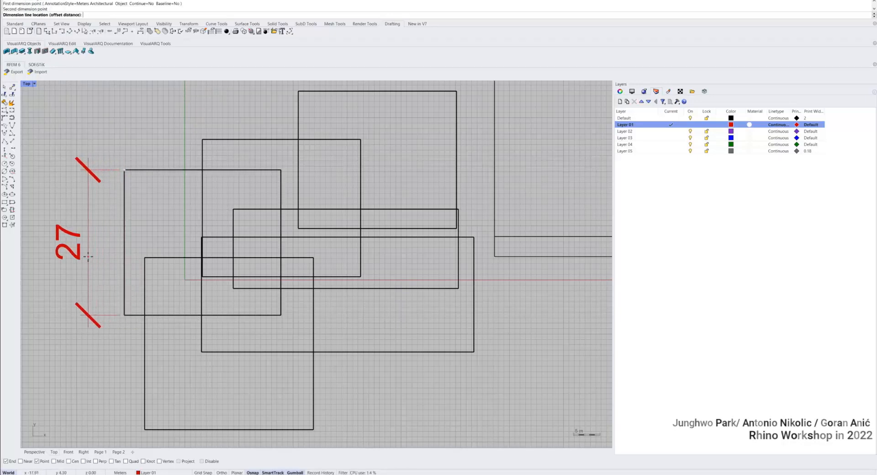
left_click(89, 258)
right_click_drag(99, 198, 158, 200)
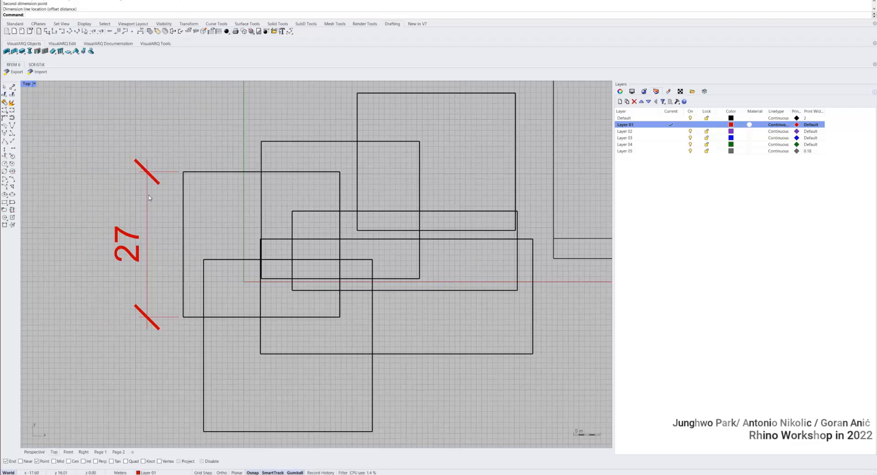
left_click(149, 196)
key("Escape")
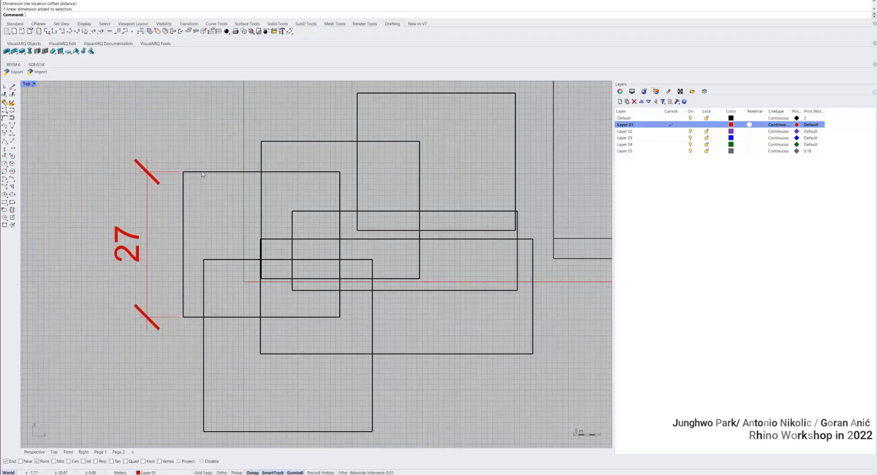
- Check which annotation styles the aligned dimension command offers, keep Meters Architectural, and leave the command without placing a dimension
key("Return")
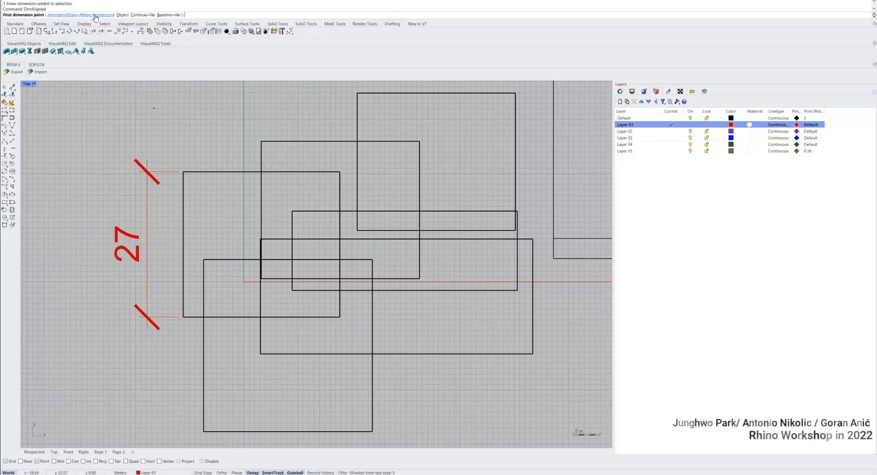
left_click(80, 15)
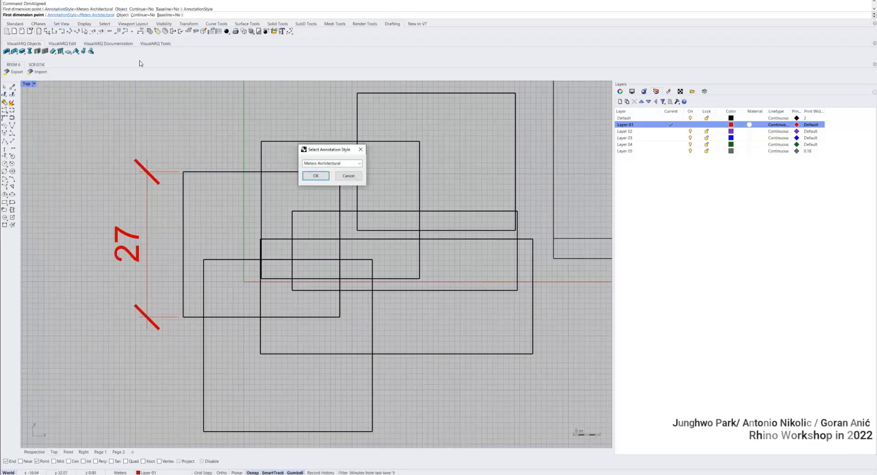
left_click(360, 164)
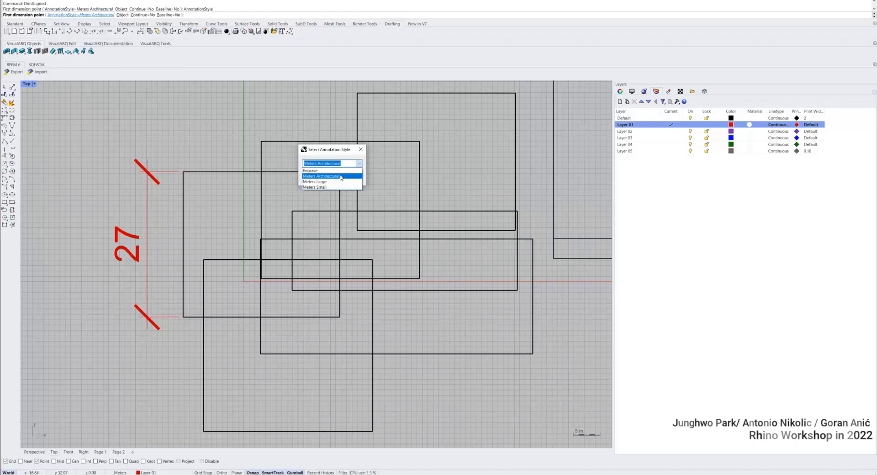
left_click(340, 151)
left_click(316, 175)
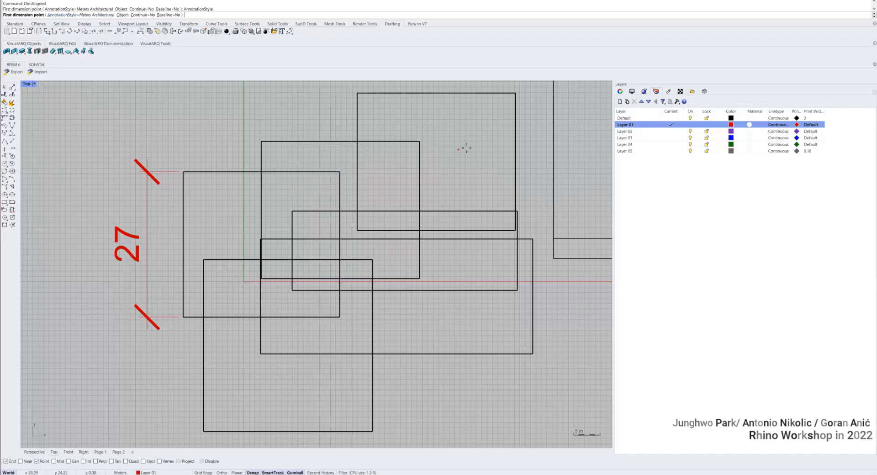
key("Escape")
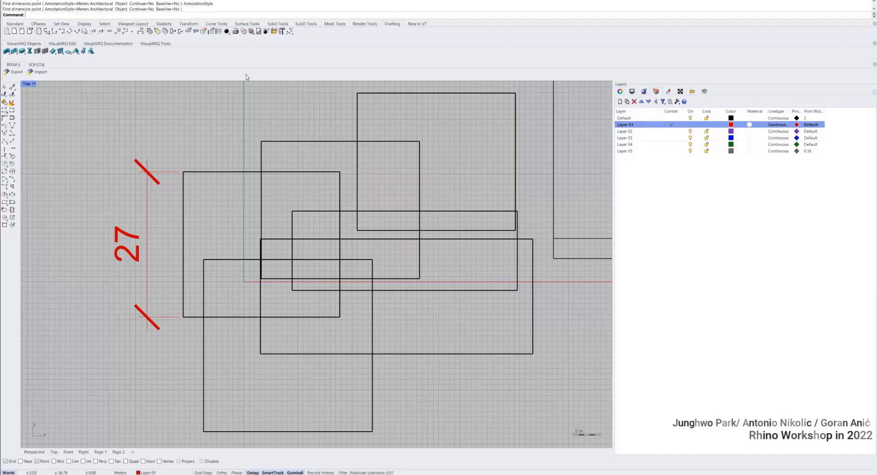
- Edit the Meters Architectural annotation style in the document properties, changing both dimension arrowheads to Arrow
type("Options")
key("Return")
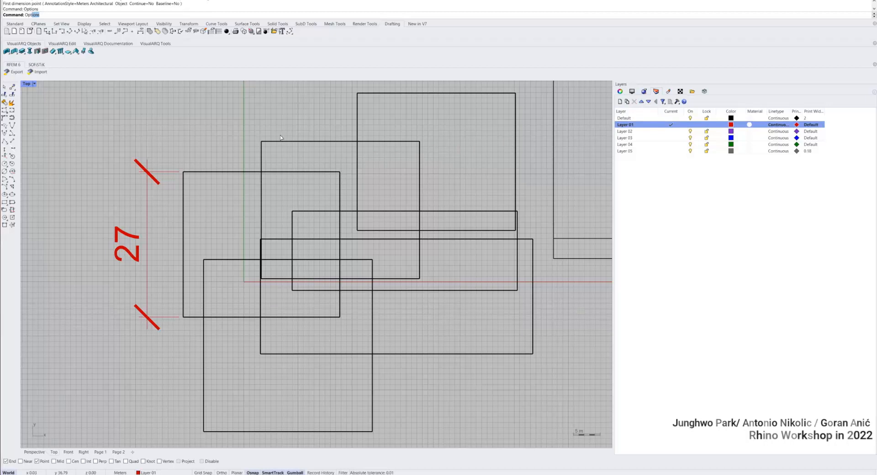
key("Return")
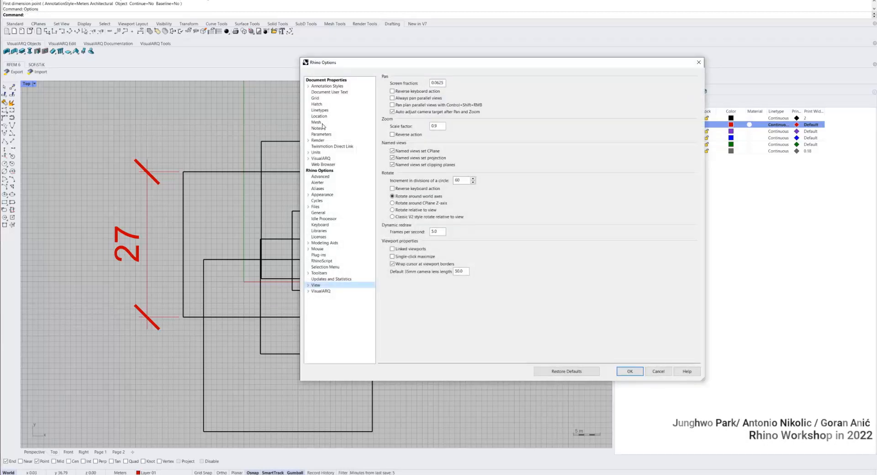
left_click(325, 87)
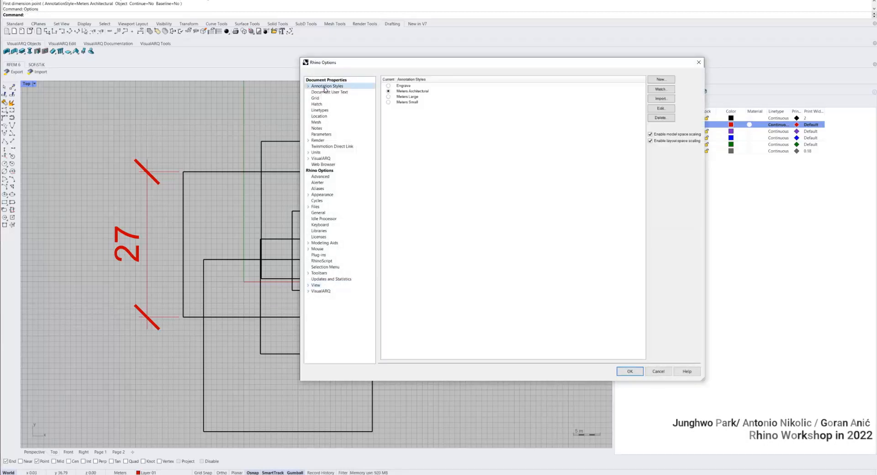
left_click(417, 91)
left_click(663, 108)
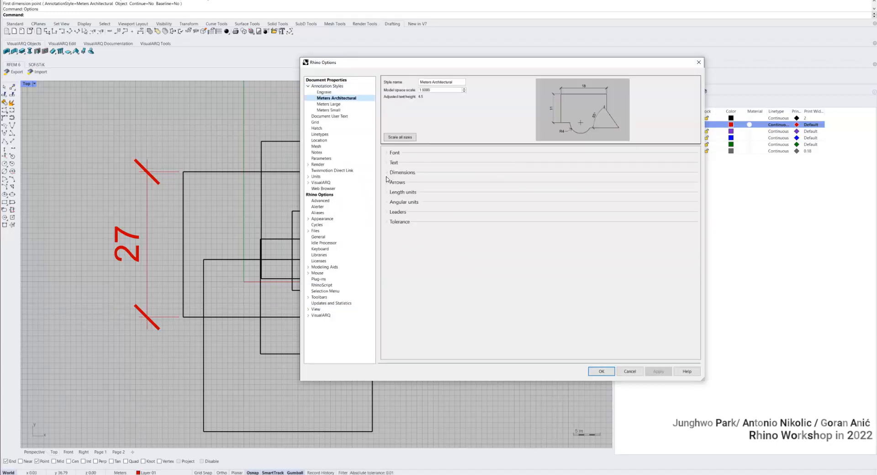
left_click(387, 183)
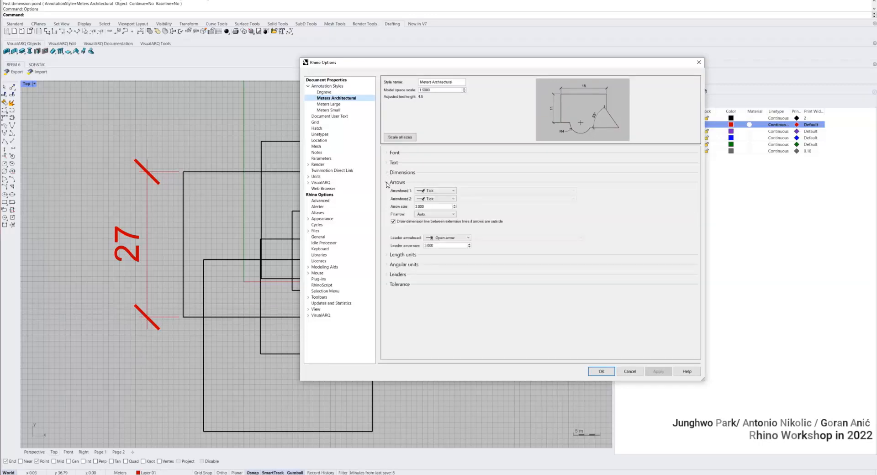
left_click(424, 191)
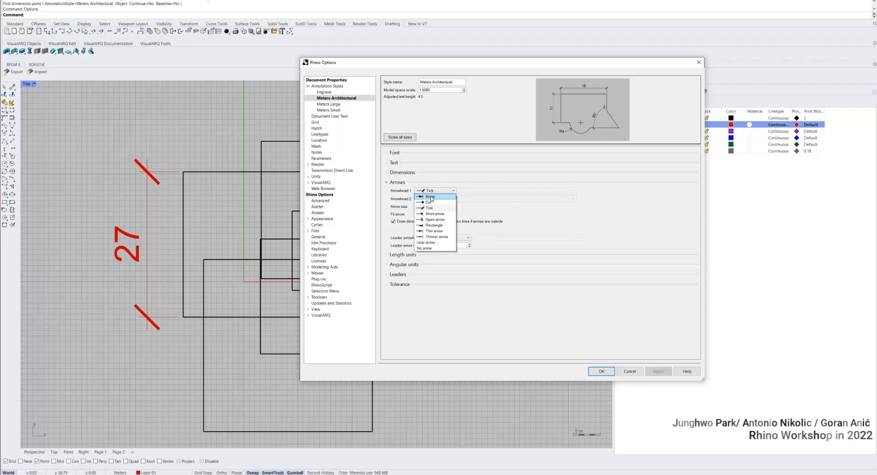
left_click(431, 197)
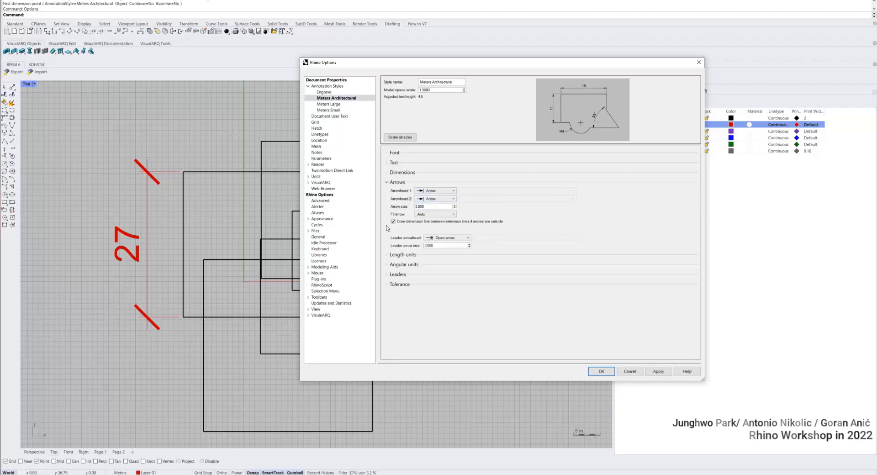
- Set the style's linear resolution for length units to 0.001, accept the options, and check the updated dimension
left_click(391, 256)
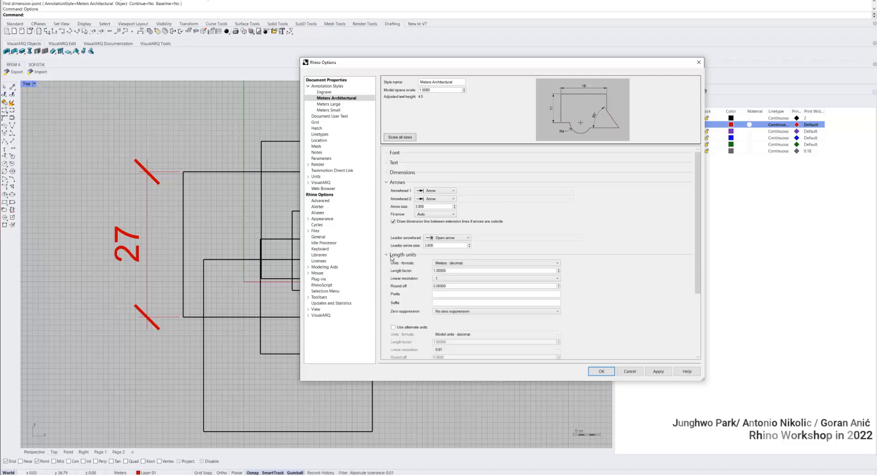
left_click(460, 278)
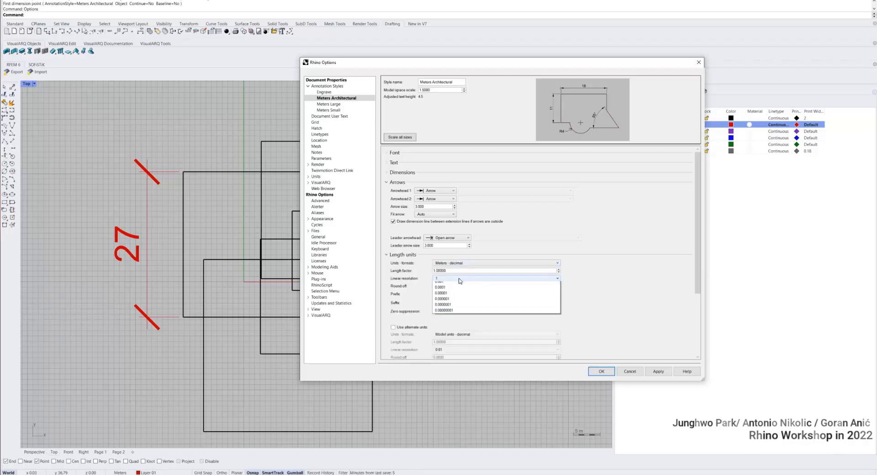
left_click(450, 300)
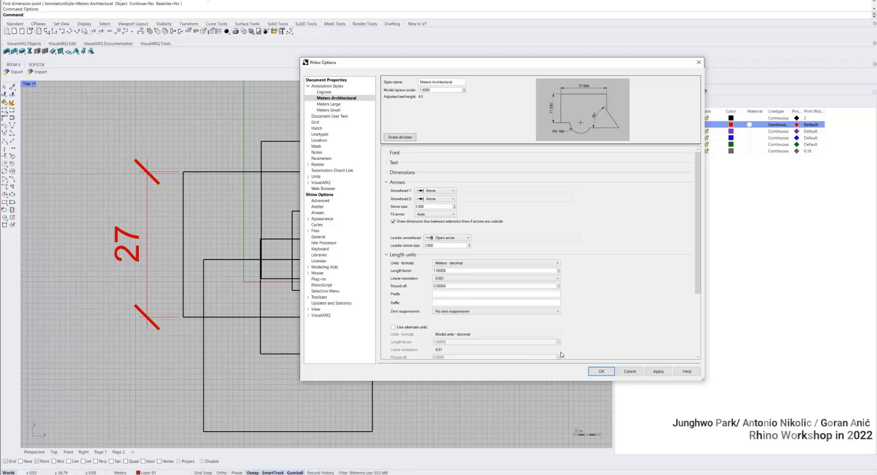
left_click(602, 372)
right_click_drag(242, 231, 278, 226)
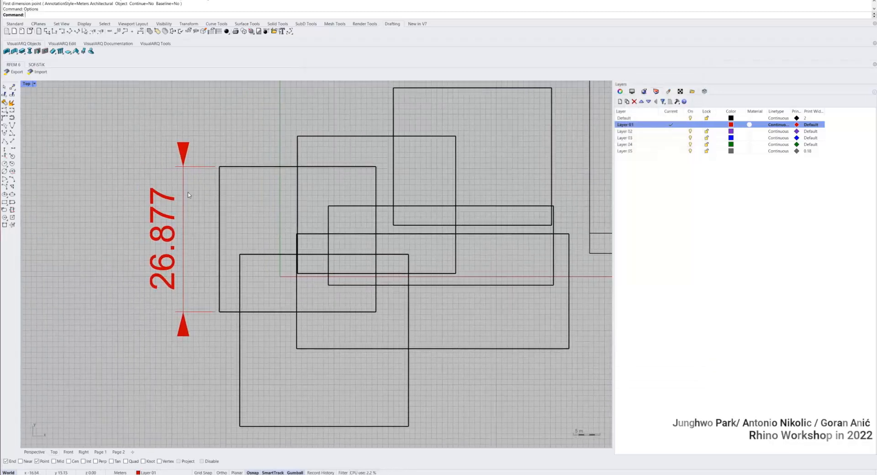
scroll(189, 195, "up", 3)
left_click(190, 254)
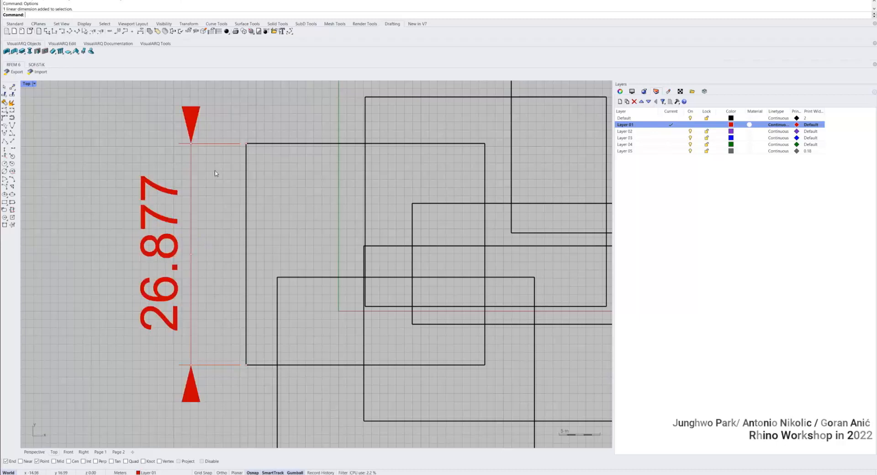
scroll(216, 173, "down", 2)
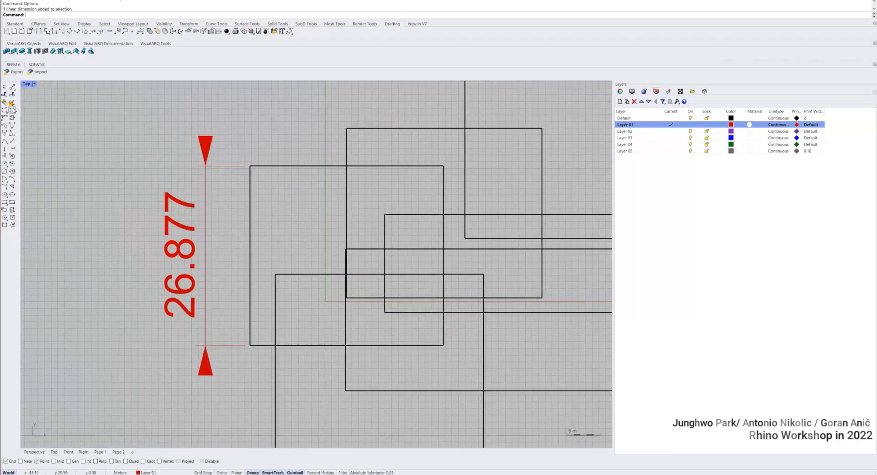
- Add an aligned dimension along the top edge of the leftmost rectangle, offset above it
type("D")
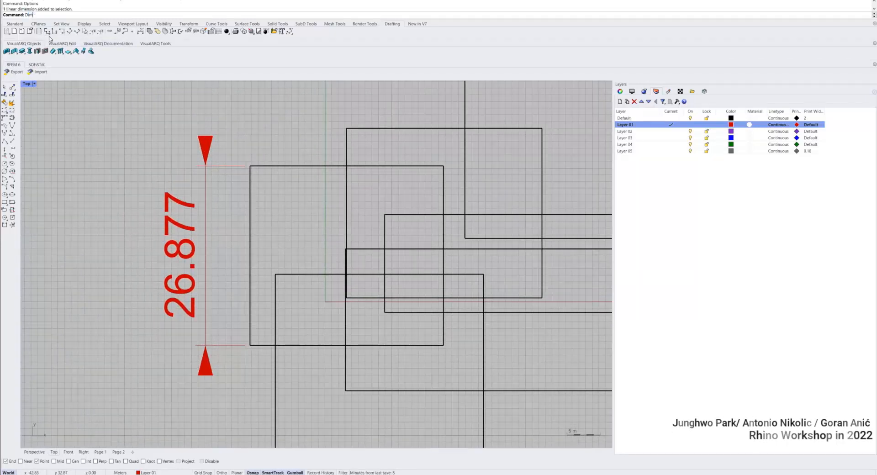
type("im")
key("Down")
key("Down")
key("Down")
key("Up")
key("Up")
key("Up")
key("Up")
key("Up")
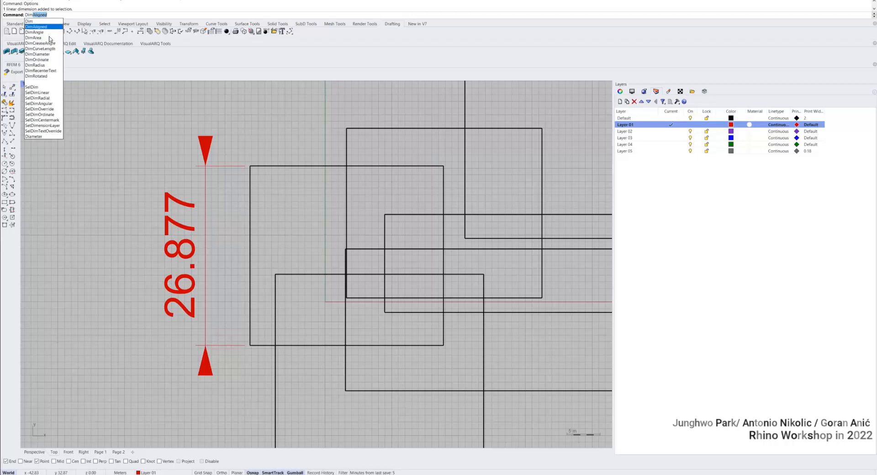
key("Return")
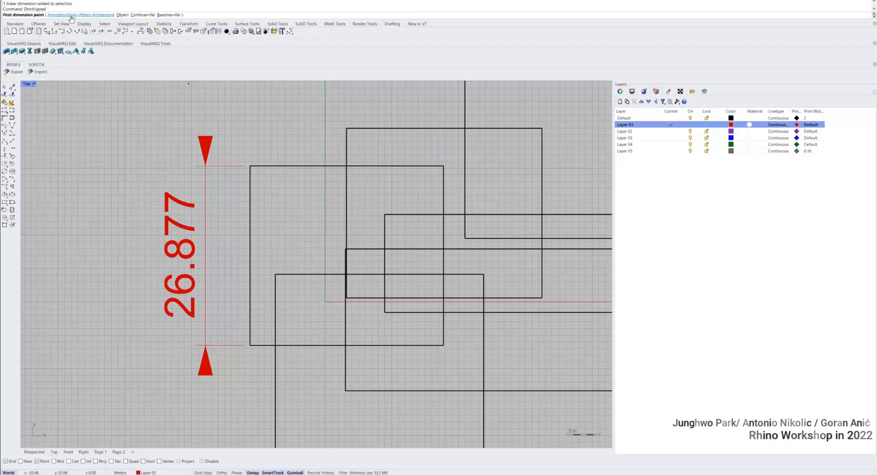
left_click(251, 166)
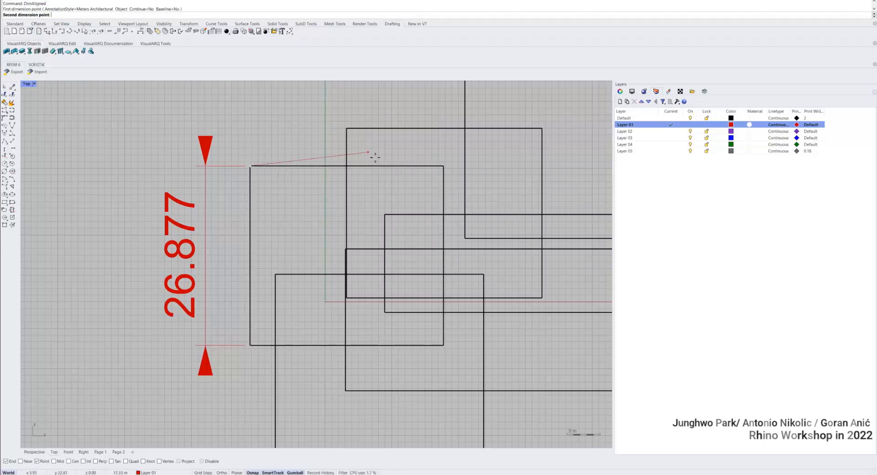
left_click(441, 166)
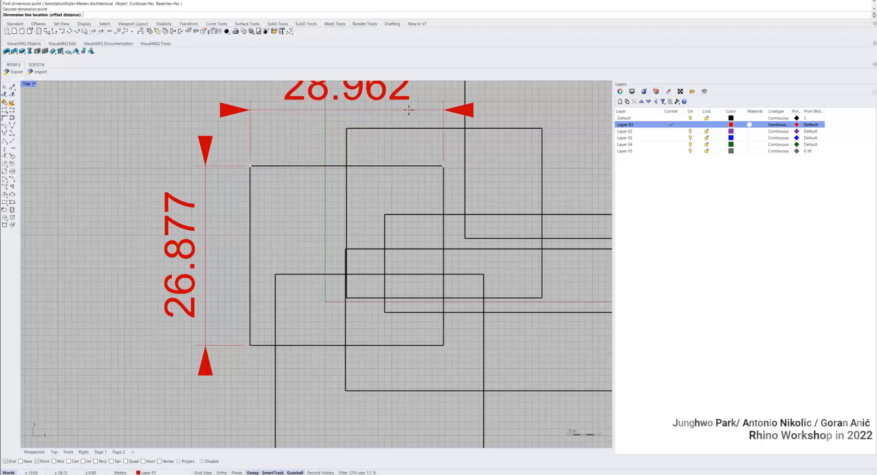
left_click(402, 90)
right_click_drag(402, 90, 397, 120)
left_click(455, 118)
key("Escape")
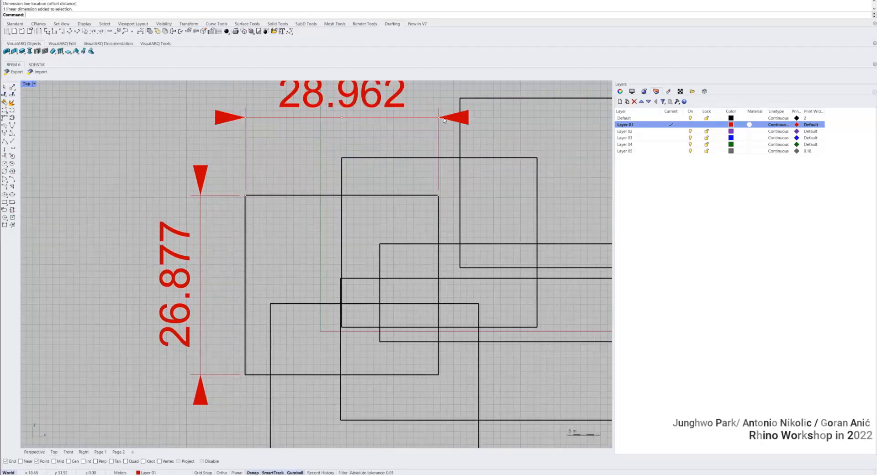
- Scale the dimensioned rectangle vertically about its centre to a height of about 53 m
scroll(448, 120, "down", 3)
left_click(338, 169)
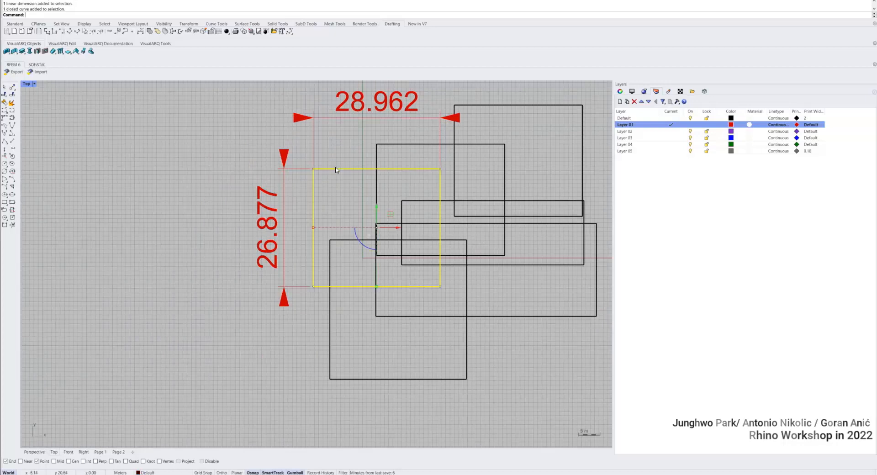
left_click_drag(376, 287, 378, 344)
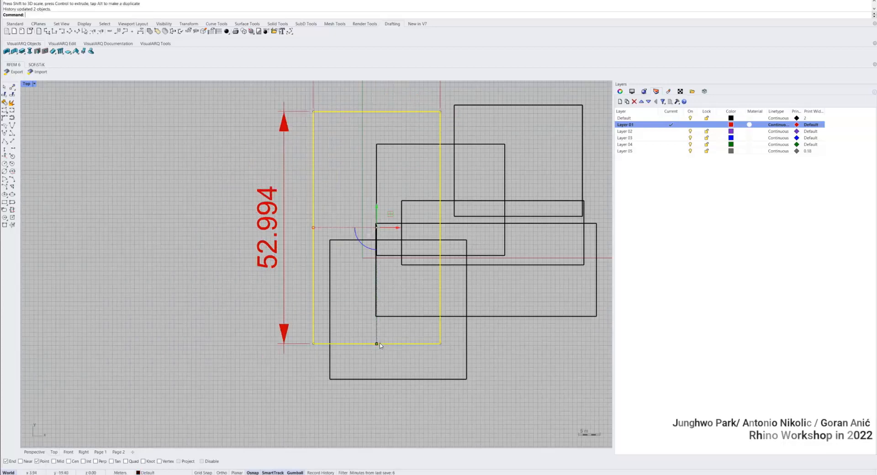
- Widen the dimensioned rectangle to about 77.4 m and move it up and left, clear of the overlapping rectangles
scroll(378, 344, "down", 3)
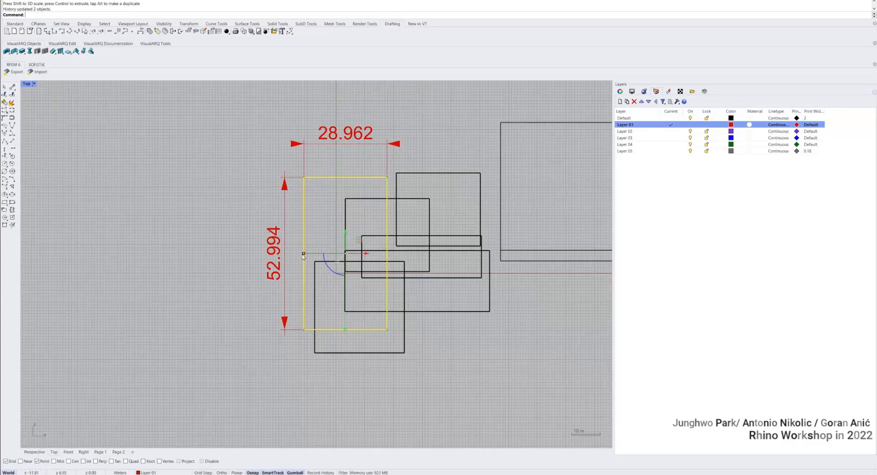
left_click_drag(303, 254, 233, 250)
right_click_drag(312, 243, 342, 242)
left_click_drag(390, 238, 233, 192)
right_click_drag(234, 191, 289, 206)
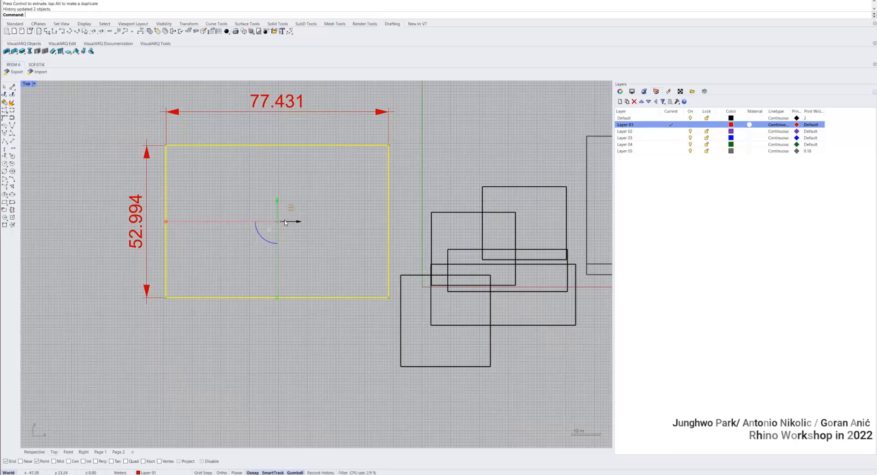
scroll(478, 232, "down", 2)
right_click_drag(477, 232, 421, 226)
left_click(420, 225)
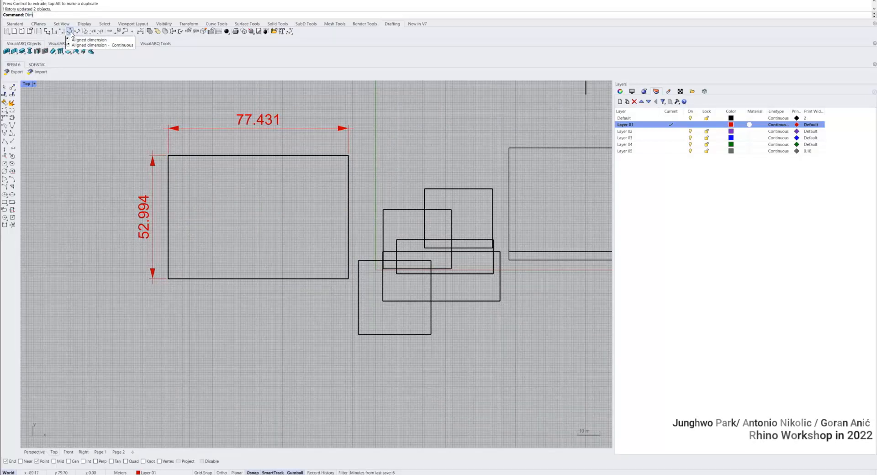
- Add an angle dimension between the left and bottom edges of the enlarged rectangle, inside its lower-left corner
key("Down")
key("Down")
key("Down")
key("Return")
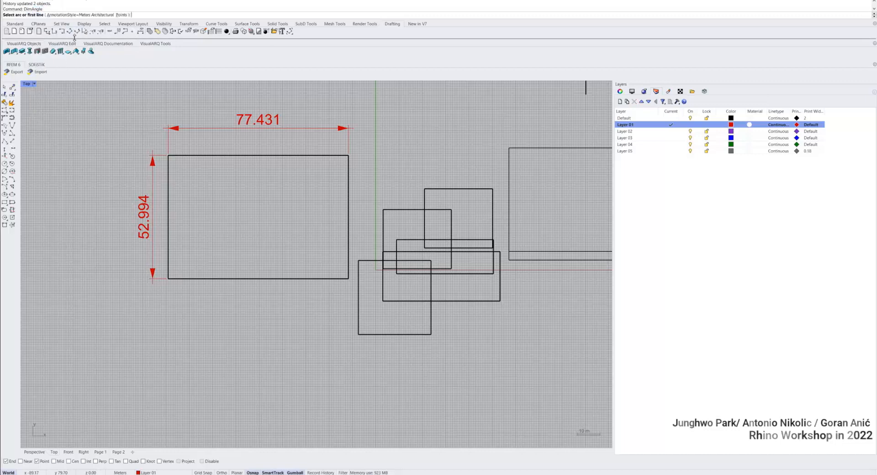
left_click(168, 172)
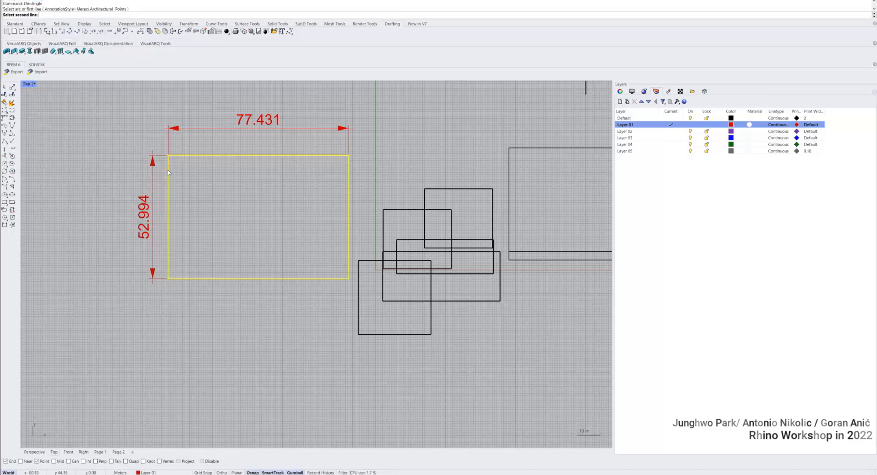
left_click(211, 279)
left_click(181, 261)
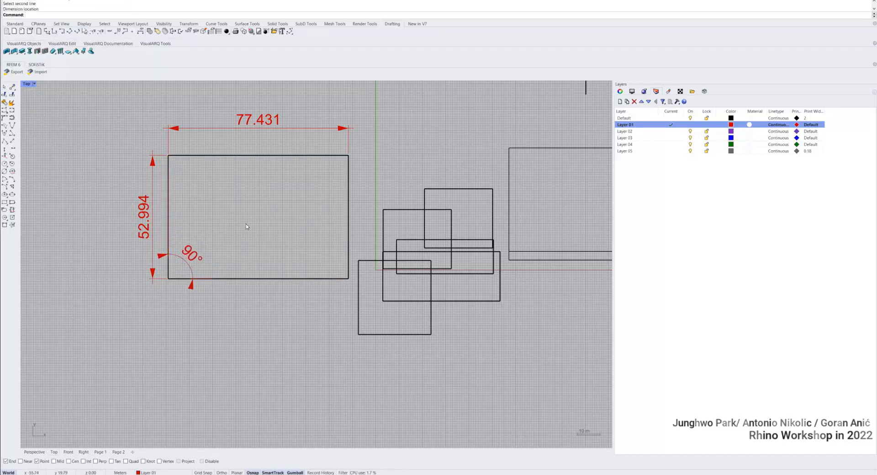
key("Return")
key("Escape")
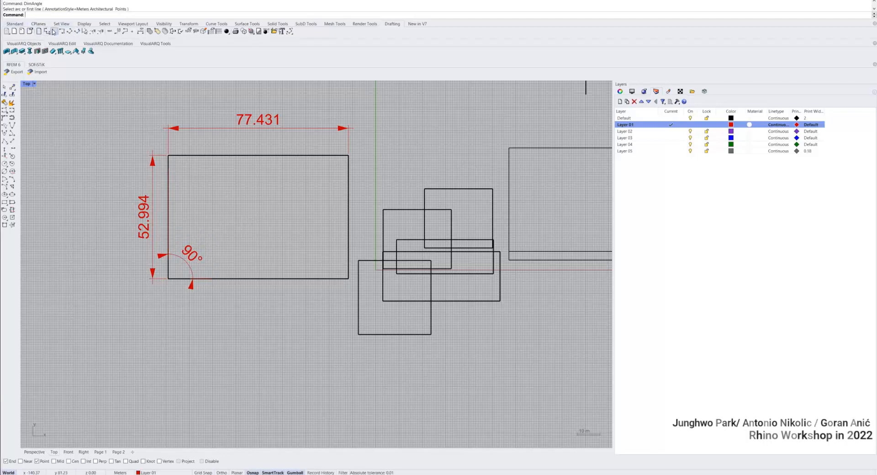
- Add an area dimension to the enlarged rectangle, with a bent leader from its interior to the text below the bottom edge
key("Down")
key("Down")
key("Down")
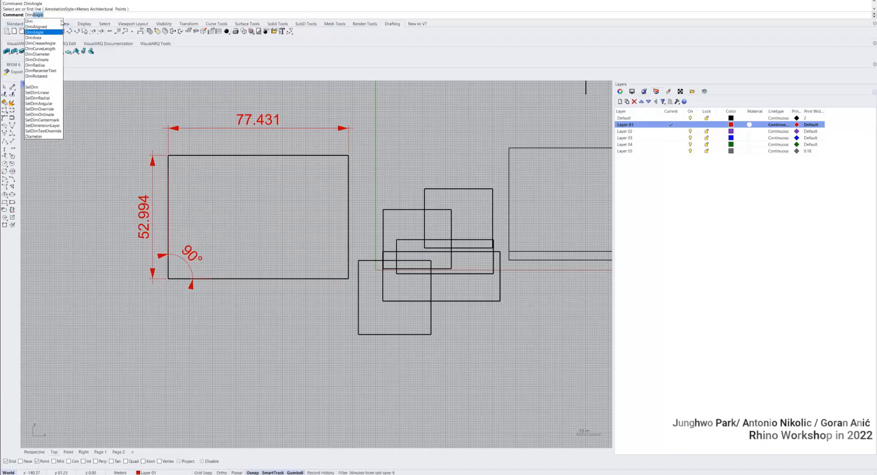
key("Return")
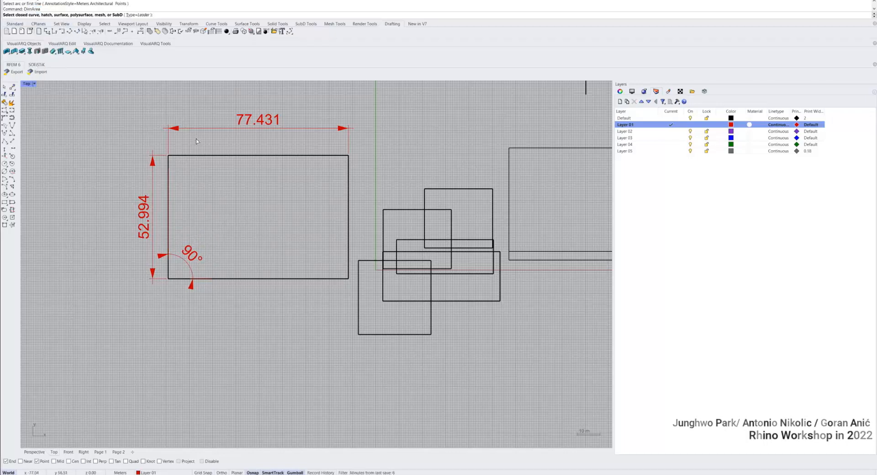
left_click(220, 156)
left_click(257, 213)
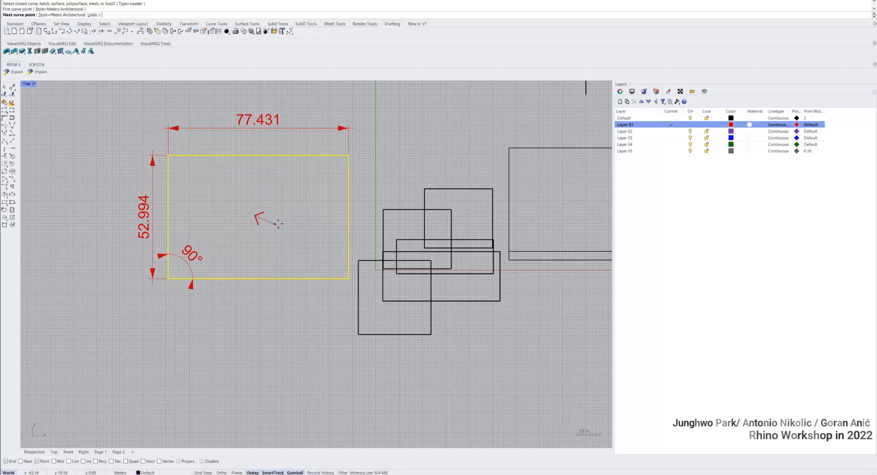
left_click(242, 318)
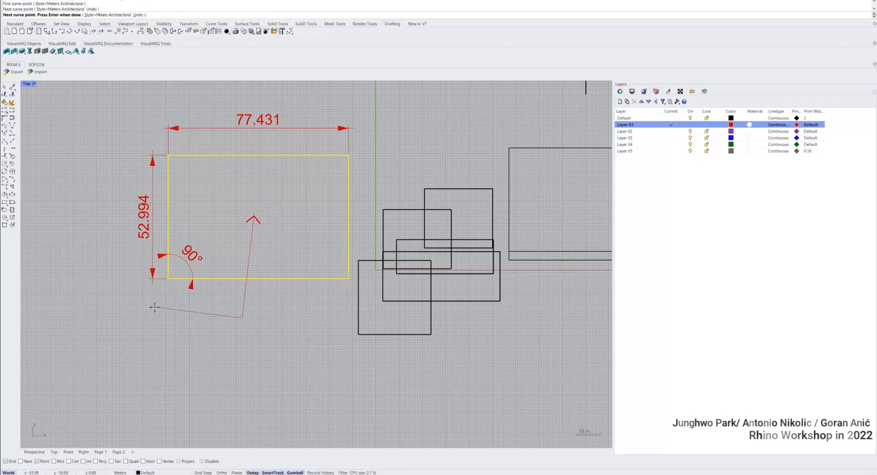
left_click(196, 317)
key("Return")
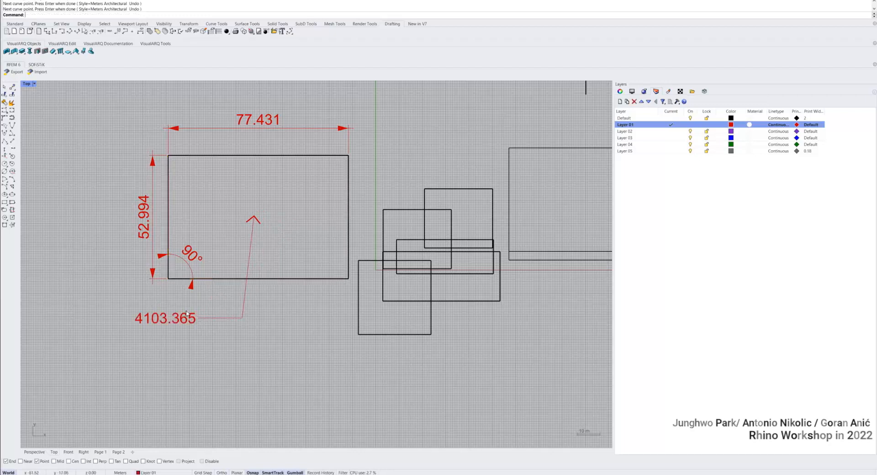
scroll(186, 313, "up", 2)
scroll(163, 317, "down", 2)
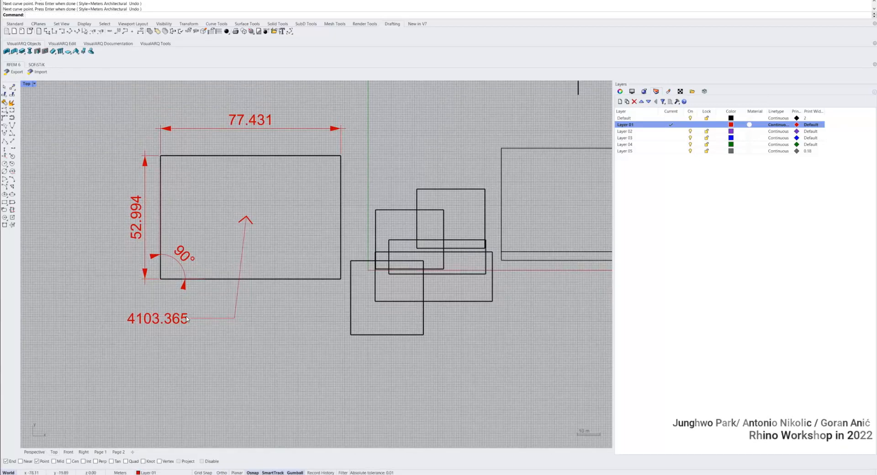
- Start another dimension command
type("D")
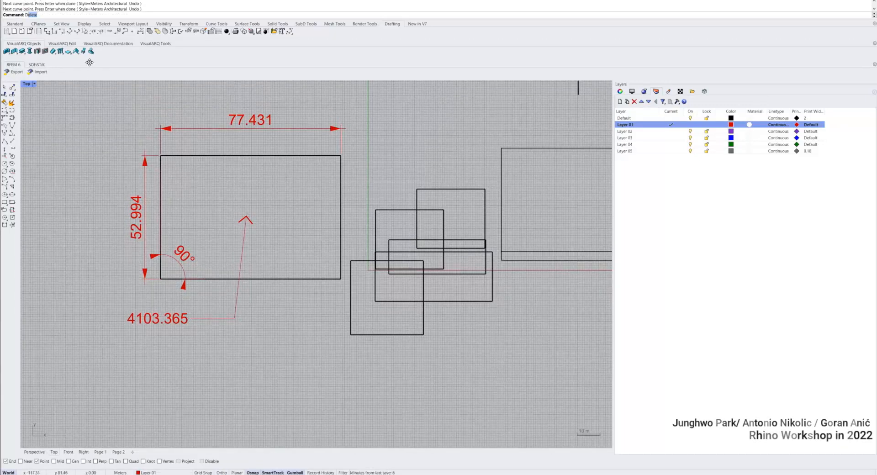
- Add a curve-length dimension with DimCurveLength to the dimensioned rectangle, running its leader outward from the upper-right corner
type("im")
key("Down")
key("Down")
key("Down")
key("Down")
key("Down")
key("Down")
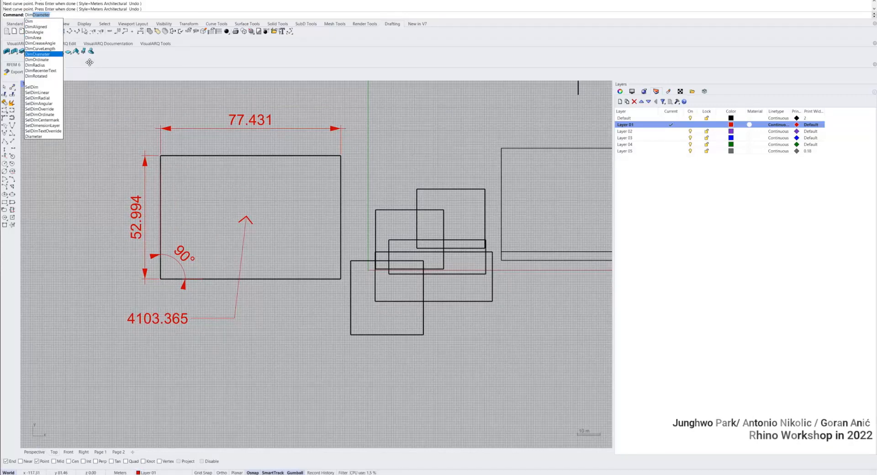
key("Up")
key("Return")
left_click(193, 158)
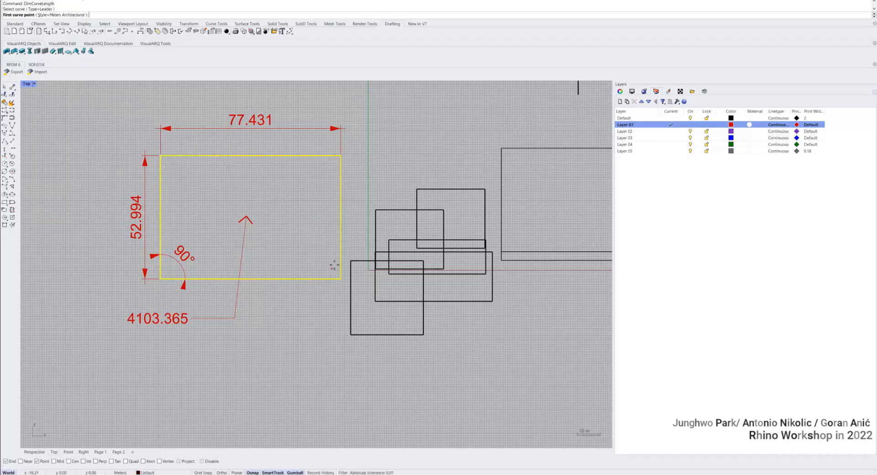
left_click(341, 156)
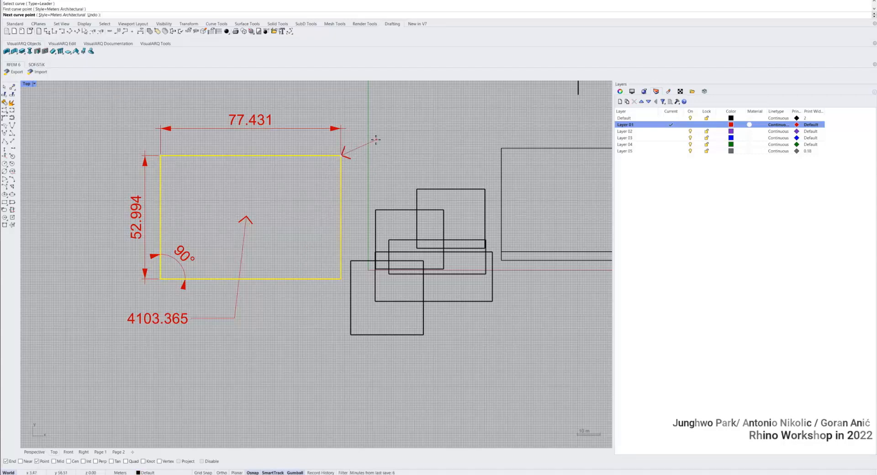
left_click(375, 141)
left_click(387, 141)
key("Return")
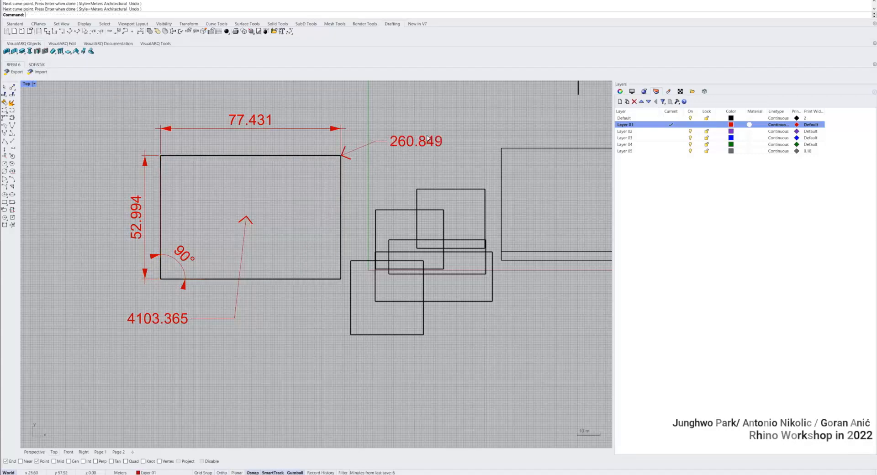
left_click(427, 138)
scroll(423, 139, "up", 3)
mouse_move(328, 161)
right_mouse_down()
mouse_move(430, 163)
mouse_move(401, 170)
right_mouse_up()
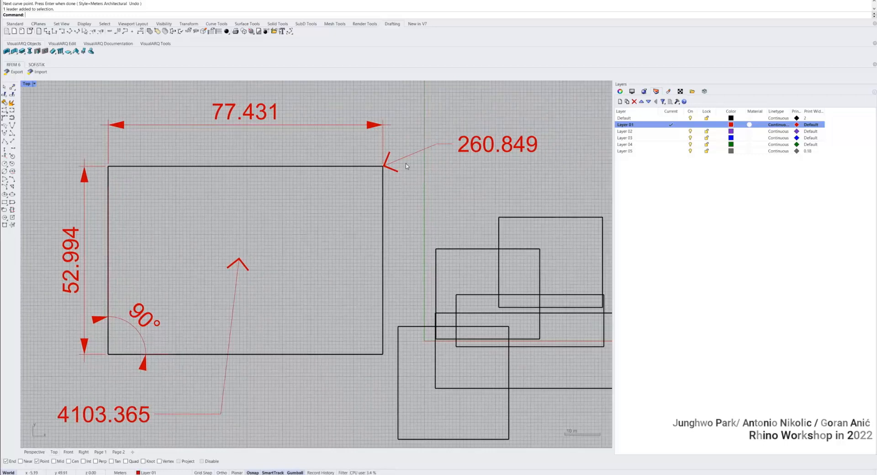
left_click(409, 159)
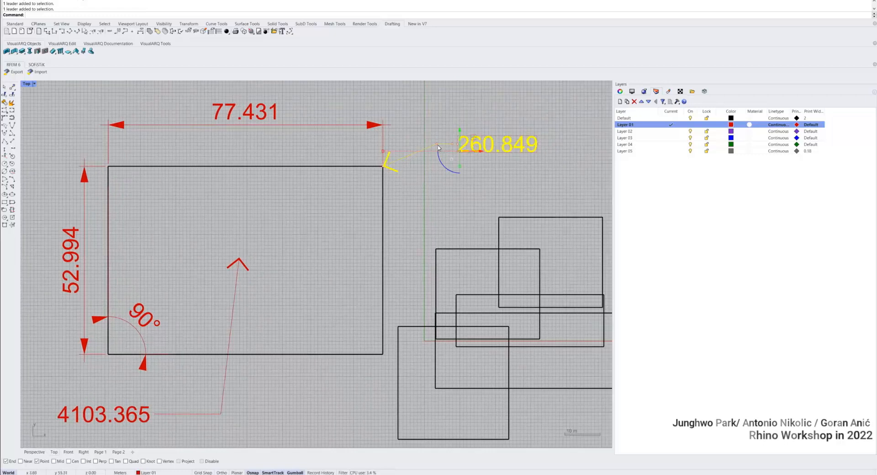
mouse_move(438, 145)
left_mouse_down()
mouse_move(426, 147)
mouse_move(437, 144)
left_mouse_up()
left_click(382, 176)
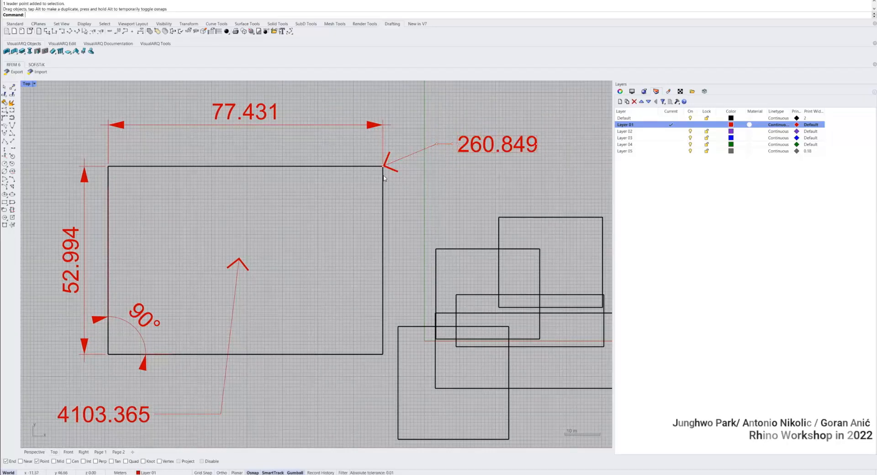
- Scale the dimensioned rectangle symmetrically about its center to about 46.44 m wide and 39.07 m high
left_click(384, 179)
scroll(383, 185, "down", 4)
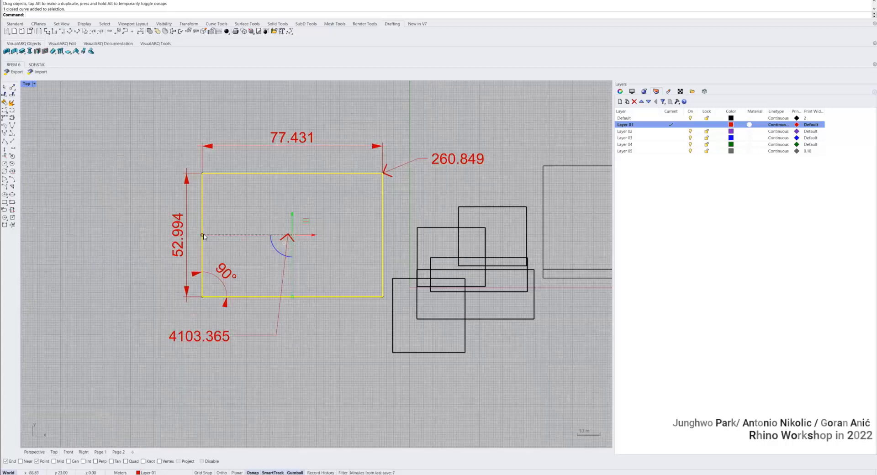
left_click_drag(202, 235, 238, 236)
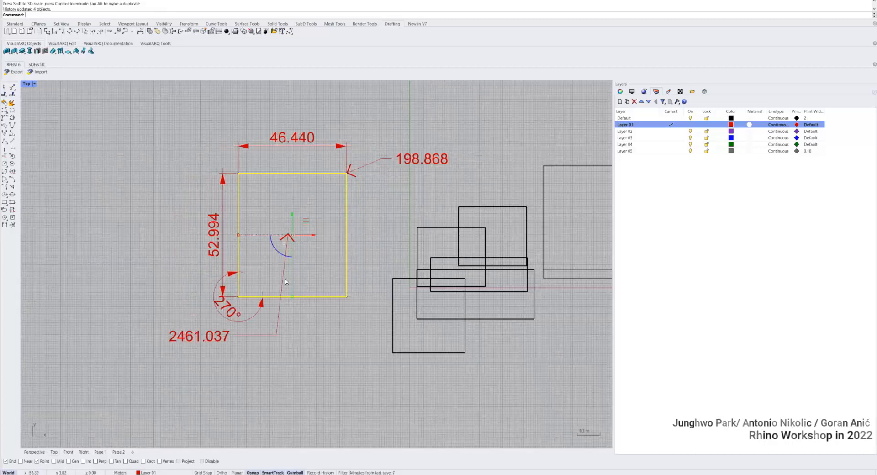
mouse_move(287, 282)
left_mouse_down()
mouse_move(292, 299)
mouse_move(294, 283)
left_mouse_up()
key("Escape")
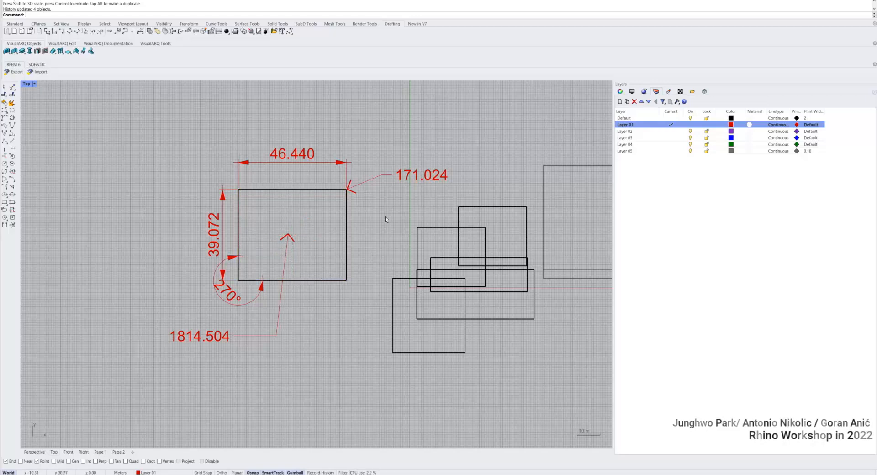
- Delete all curves, hatches, extrusions and dimensions from the Top view and make the Default layer current
scroll(386, 219, "down", 2)
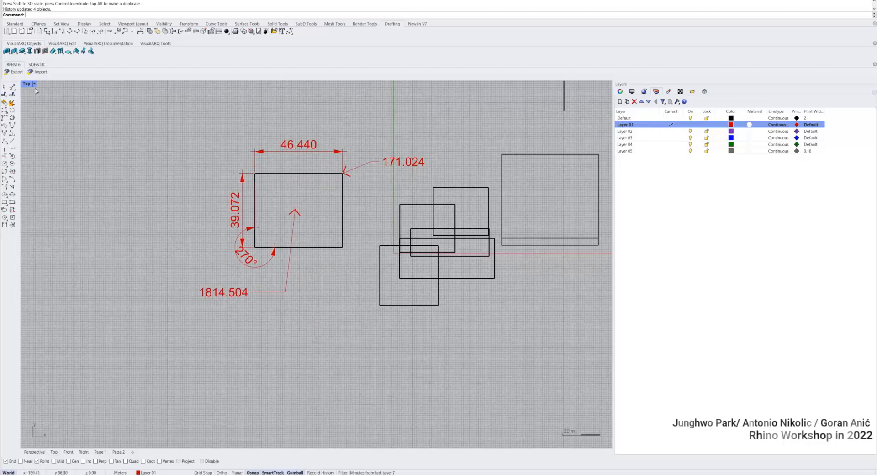
left_click(15, 25)
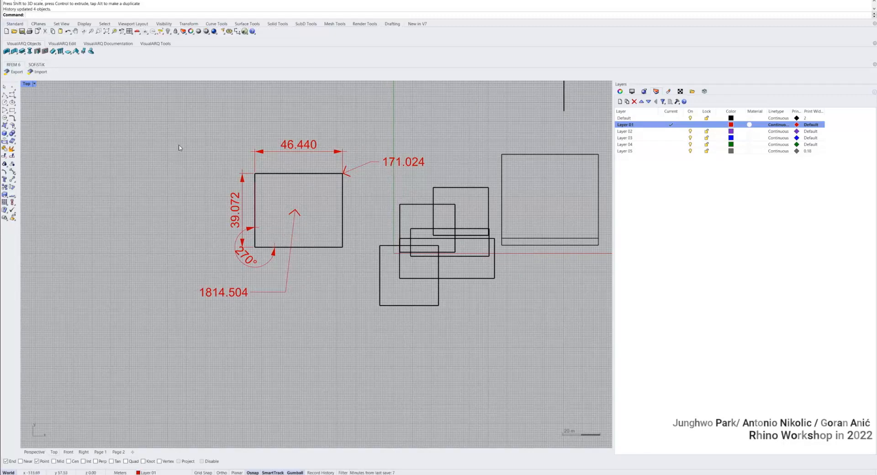
scroll(355, 199, "down", 4)
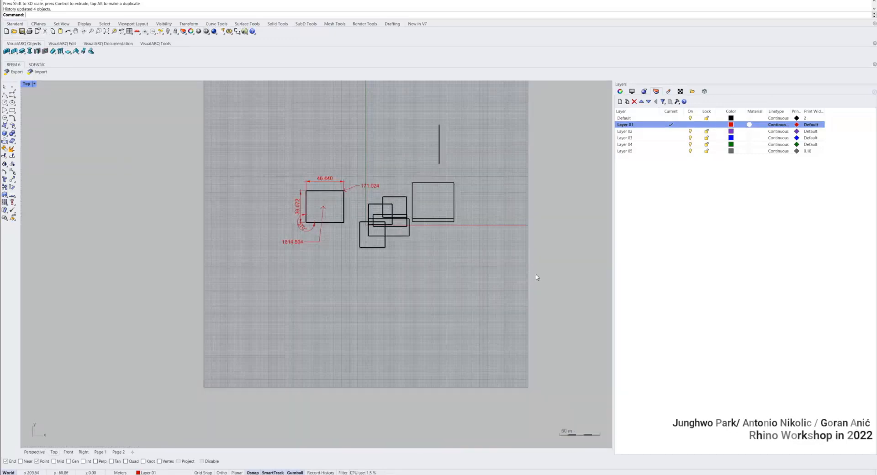
left_click_drag(536, 276, 208, 59)
key("Delete")
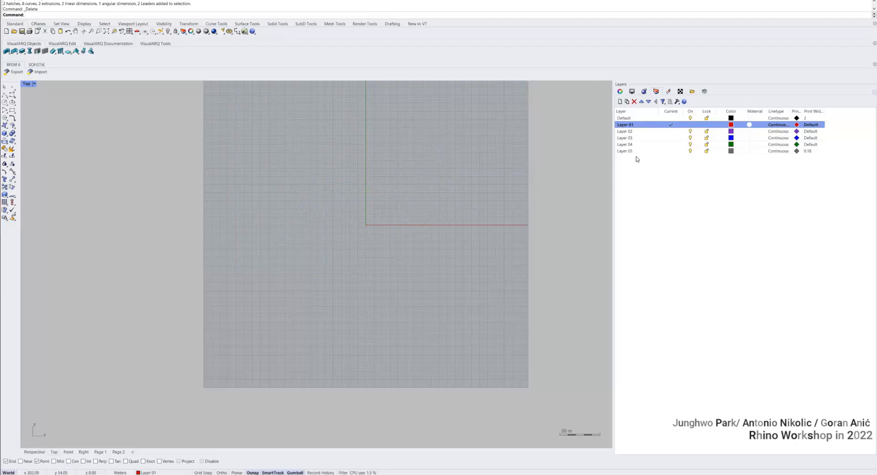
double_click(640, 118)
- Place the Surface Creation tool set as a floating palette over the middle of the viewport
scroll(392, 201, "up", 3)
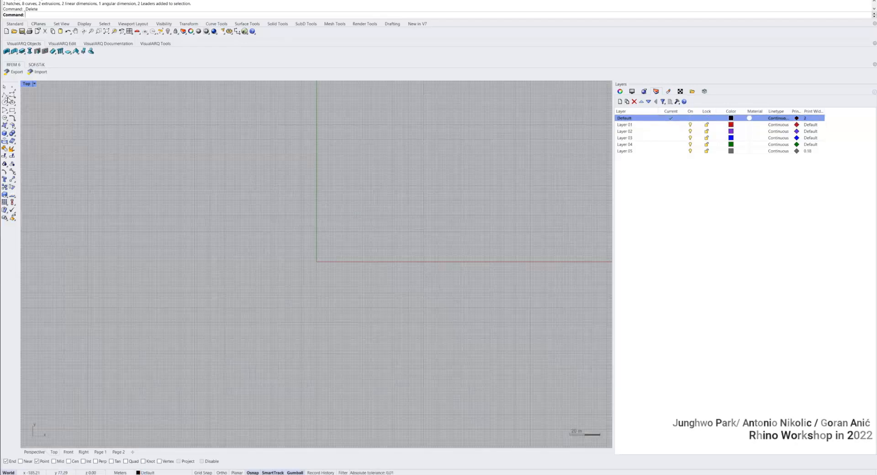
left_click(6, 126)
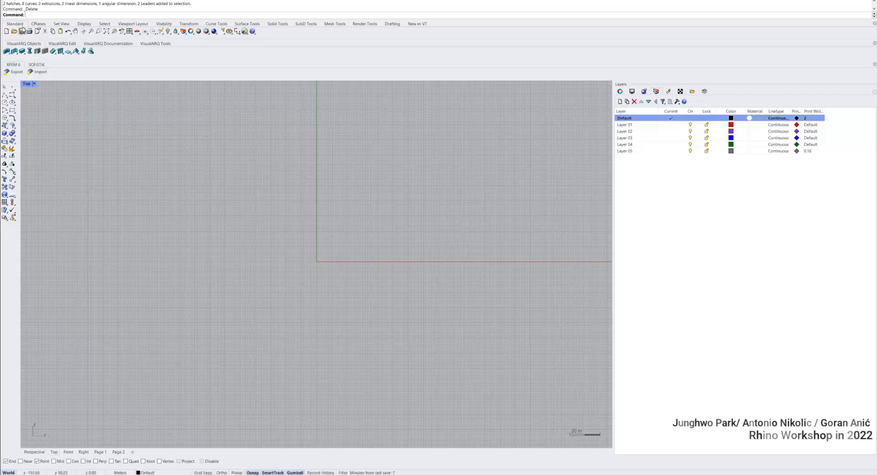
left_click(5, 126)
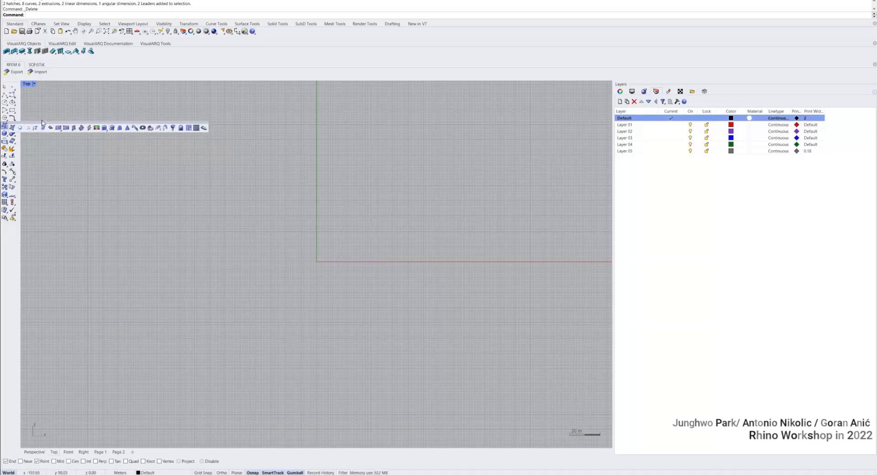
left_click_drag(183, 125, 381, 206)
scroll(246, 228, "up", 4)
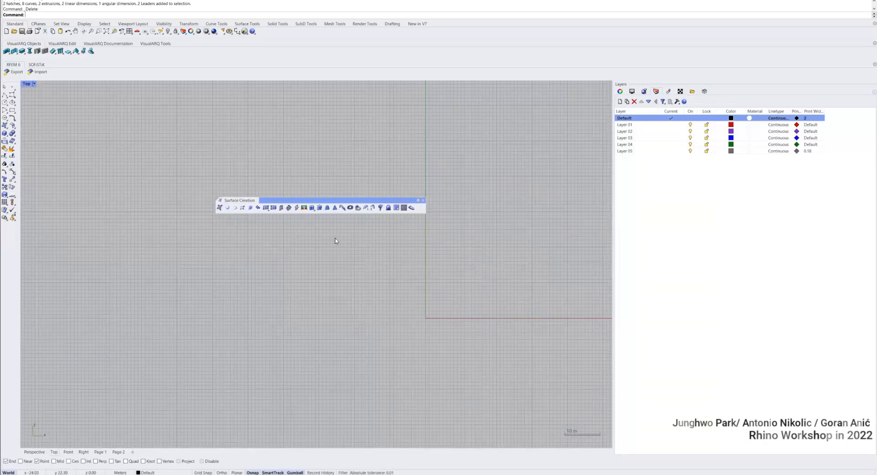
- Create a triangular surface from three corner points in the Top view, just above the X axis and beside the Y axis
left_click(220, 208)
right_click_drag(464, 280, 371, 275)
left_click(371, 275)
left_click(405, 252)
left_click(470, 268)
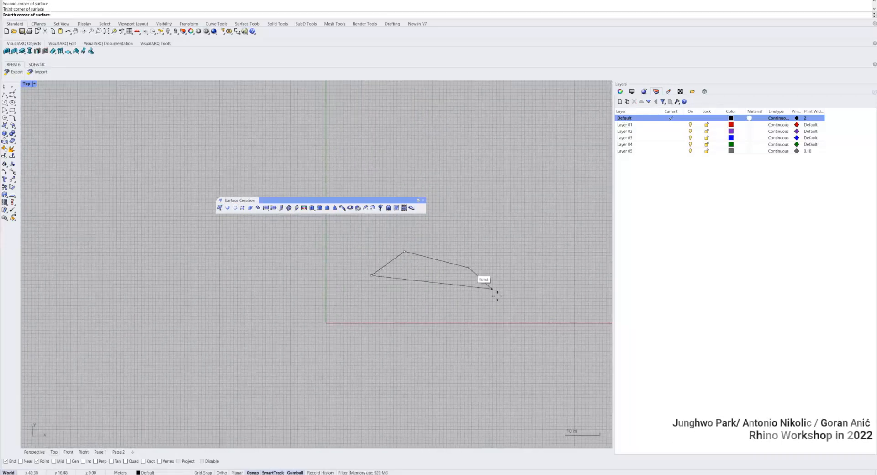
key("Return")
- Set the display mode to Shaded and show the triangular surface in the Perspective view
key("ctrl+alt+s")
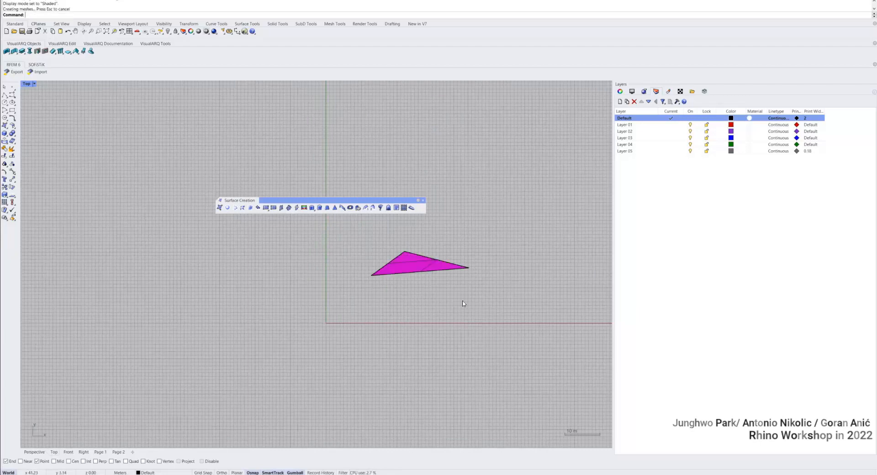
scroll(429, 271, "up", 4)
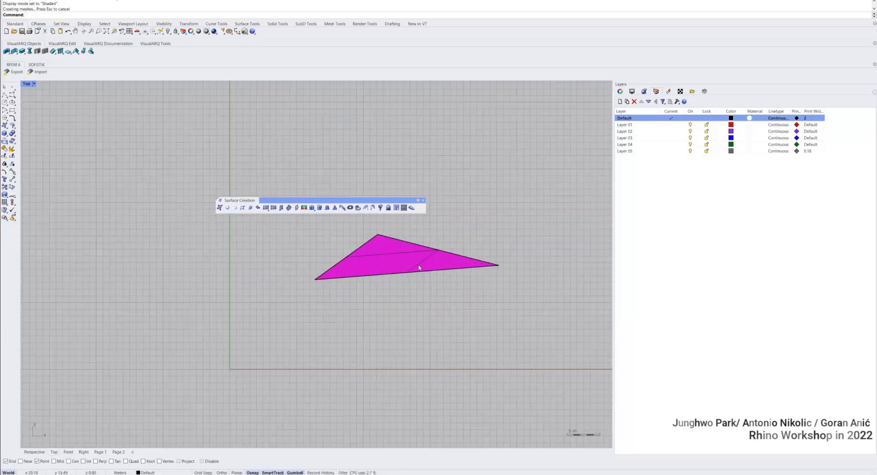
double_click(27, 86)
double_click(327, 87)
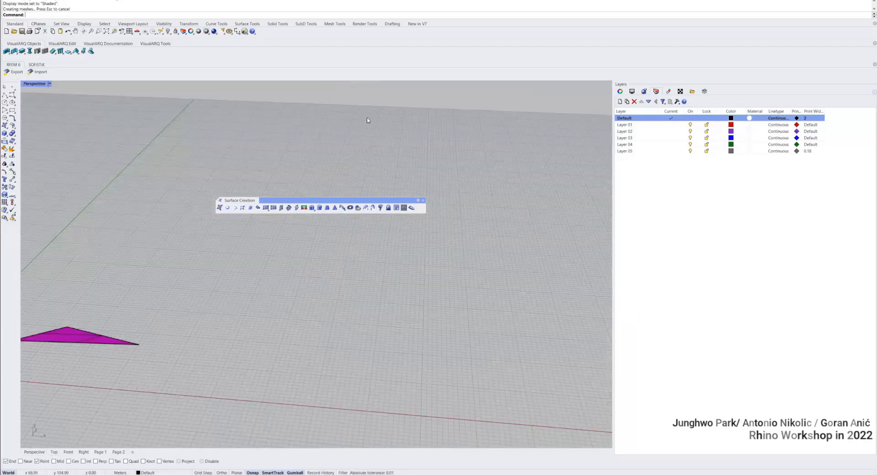
right_click_drag(369, 122, 543, 215)
scroll(342, 297, "up", 6)
right_click_drag(314, 300, 399, 274)
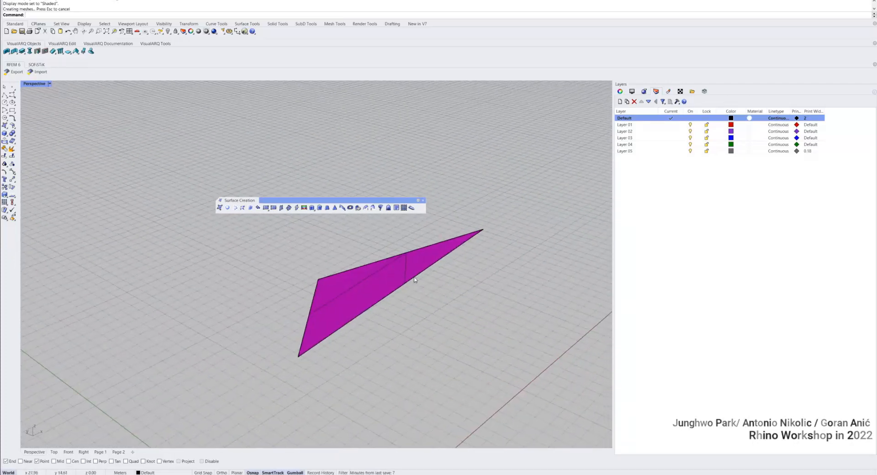
- Flip the normal direction of the triangular surface with the Flip command
left_click(394, 270)
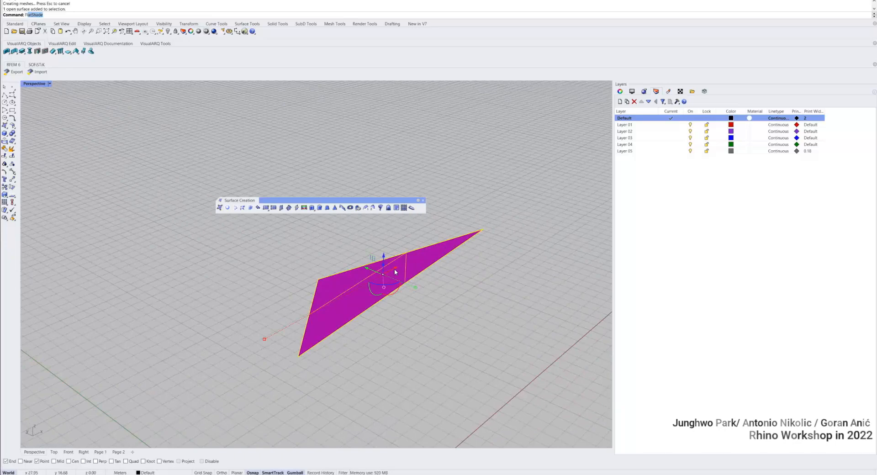
type("lip")
key("Return")
right_click_drag(413, 254, 402, 298)
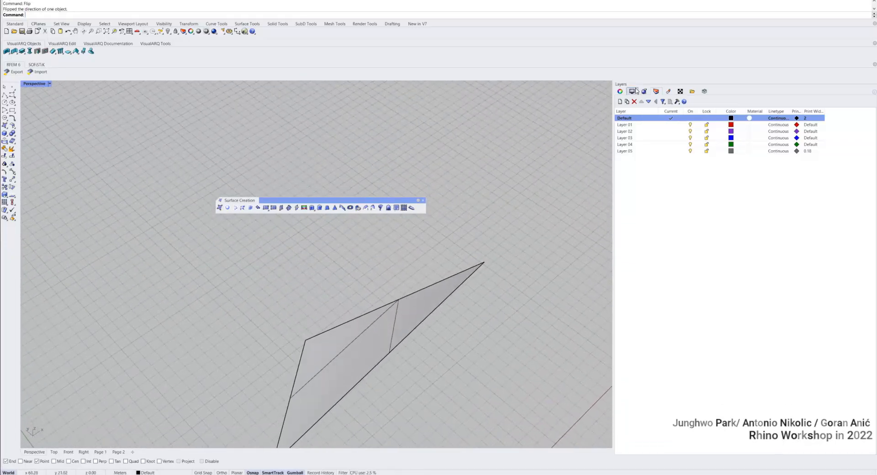
- Set the backface color of the Shaded display mode to Red
left_click(632, 91)
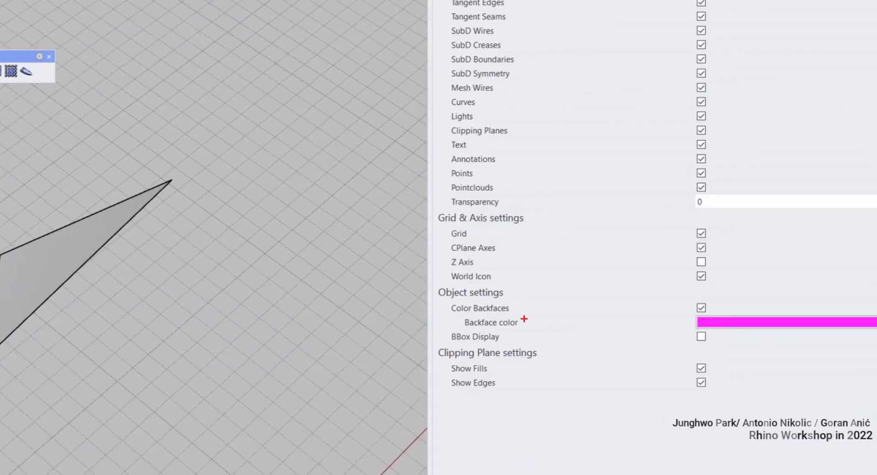
left_click_drag(524, 319, 435, 297)
mouse_move(729, 314)
left_mouse_down()
mouse_move(685, 297)
mouse_move(716, 314)
left_mouse_up()
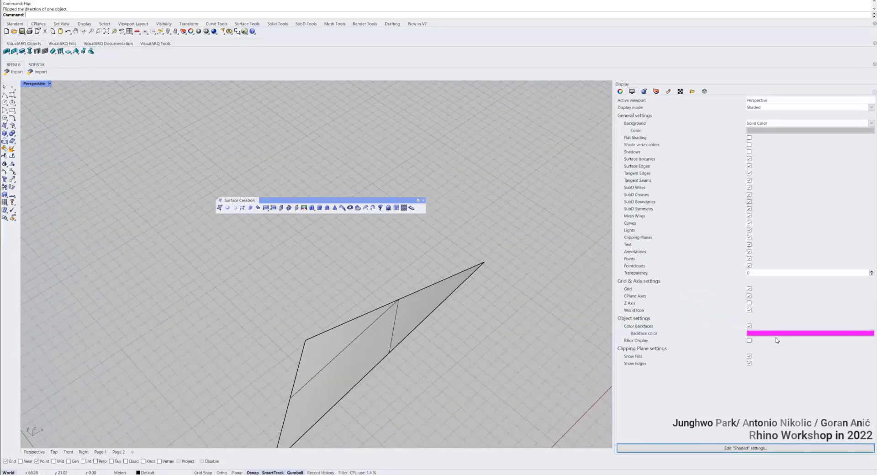
left_click(771, 336)
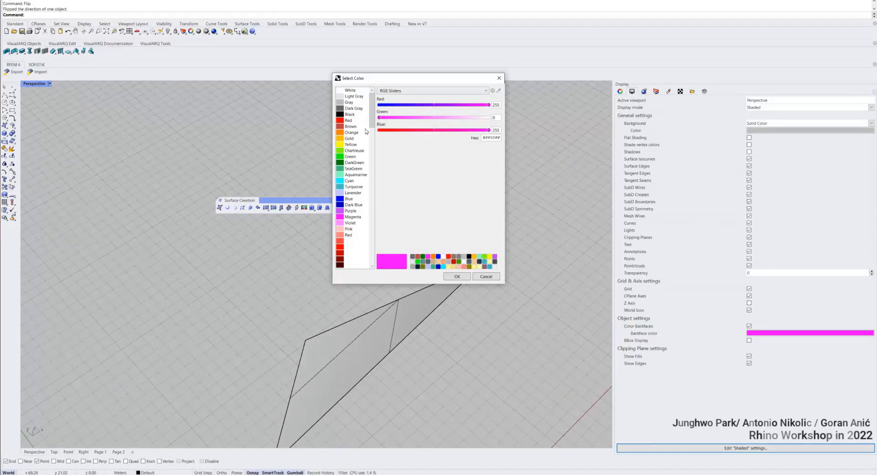
left_click(358, 121)
left_click(449, 277)
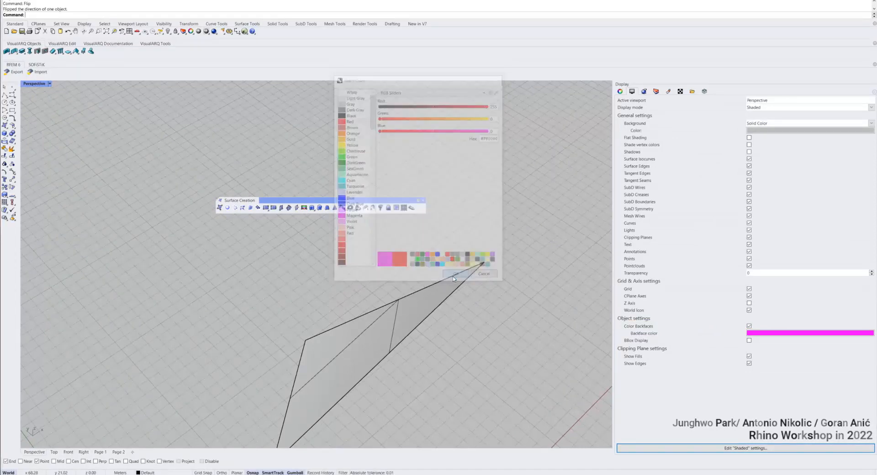
right_click_drag(492, 328, 454, 294)
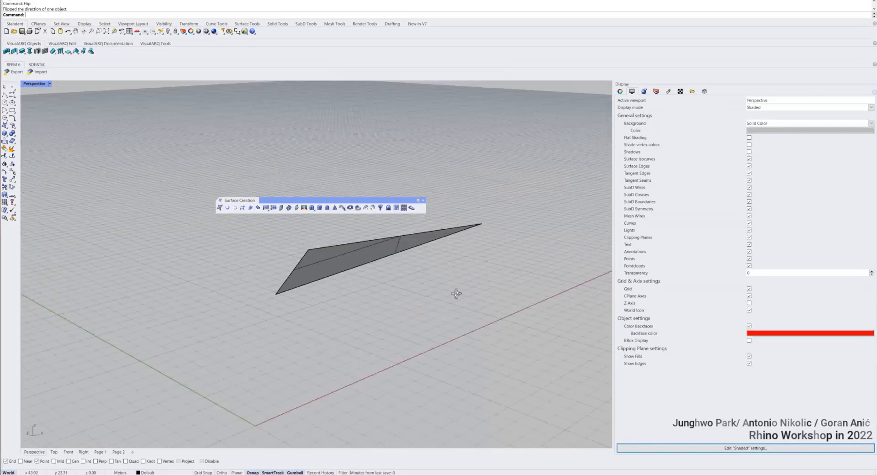
- Turn backface coloring off and on again to compare how the underside of the surface displays
left_click(749, 327)
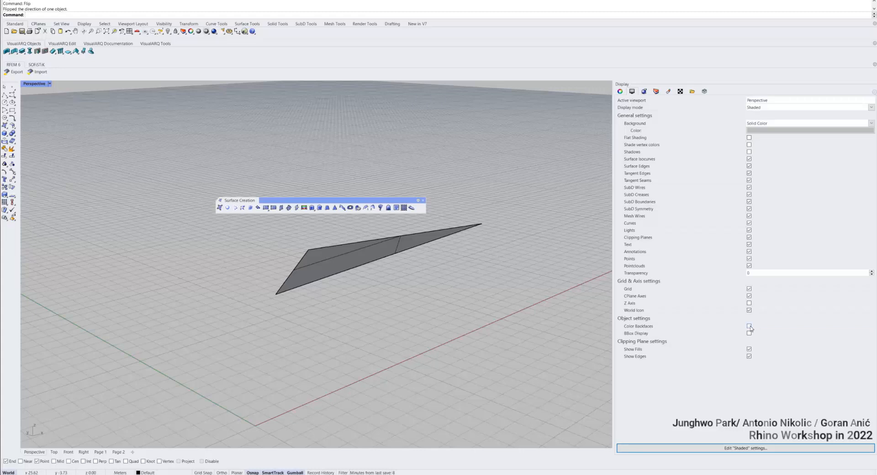
mouse_move(448, 263)
right_mouse_down()
mouse_move(434, 187)
mouse_move(473, 297)
mouse_move(513, 301)
mouse_move(461, 215)
mouse_move(451, 251)
right_mouse_up()
left_click(749, 326)
- Set the backface color of the Shaded display mode to Magenta and check both sides of the surface
left_click(778, 333)
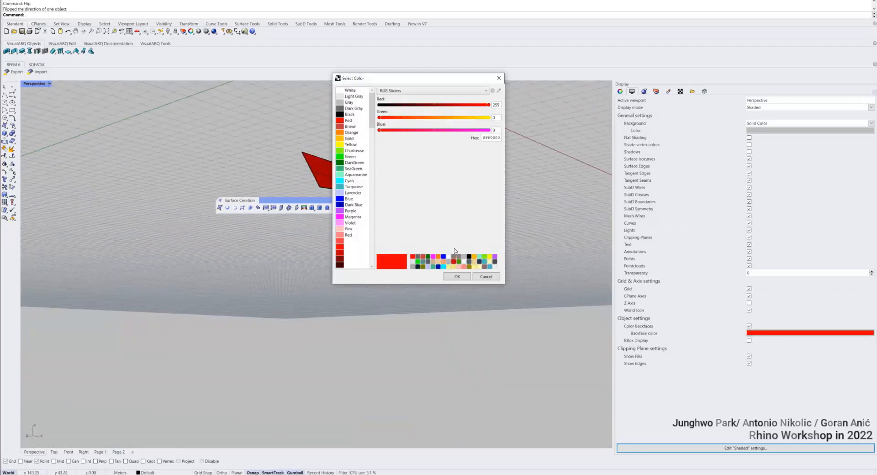
left_click(354, 218)
left_click(457, 277)
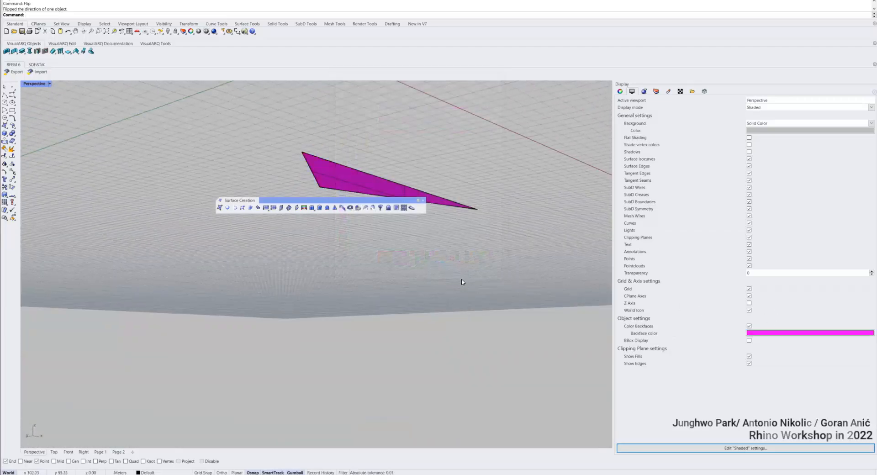
mouse_move(462, 284)
right_mouse_down()
mouse_move(452, 209)
mouse_move(472, 309)
mouse_move(465, 294)
right_mouse_up()
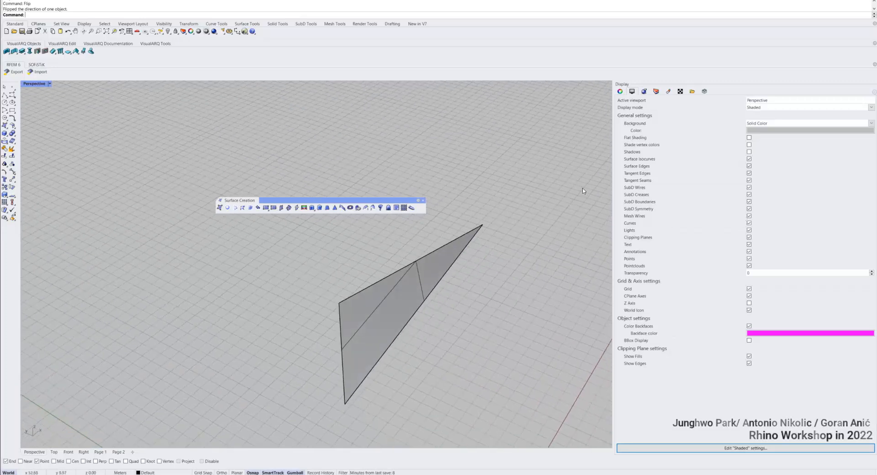
right_click_drag(582, 191, 530, 219)
right_click_drag(511, 270, 450, 291)
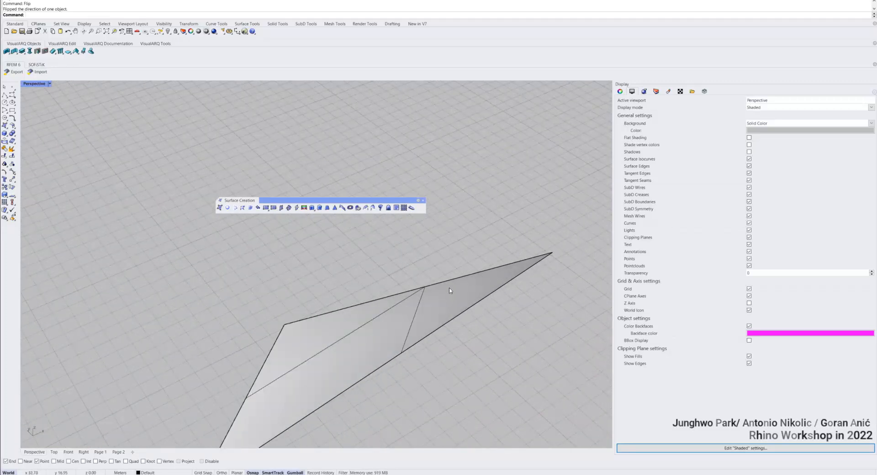
- Create a freehand four-corner surface on the ground plane beyond the triangular surface with the corner-points command
left_click(219, 208)
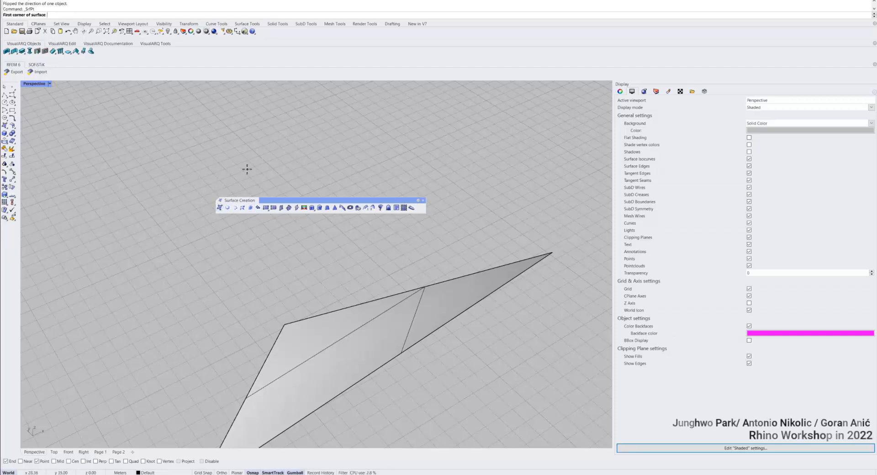
left_click(247, 169)
left_click(274, 127)
left_click(444, 124)
left_click(456, 232)
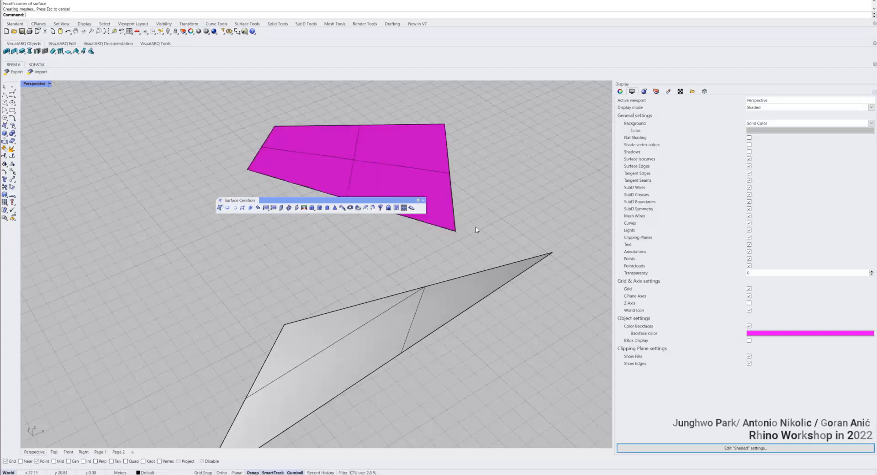
right_click_drag(465, 185, 465, 314)
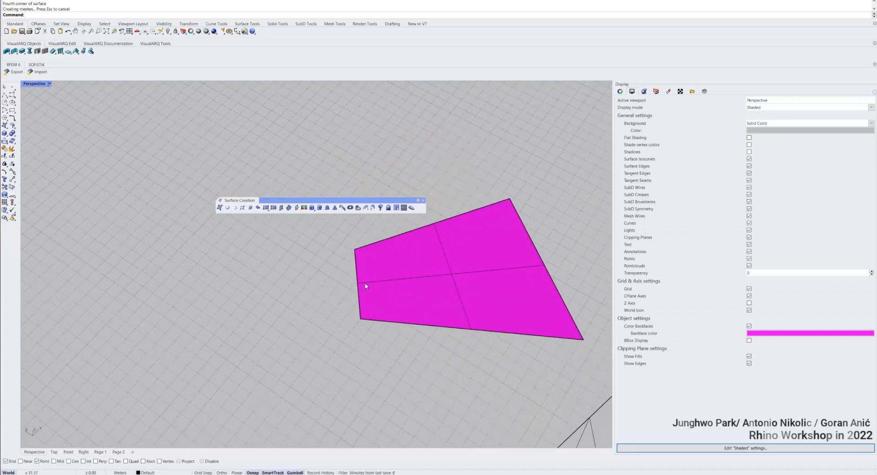
right_click_drag(453, 314, 430, 294)
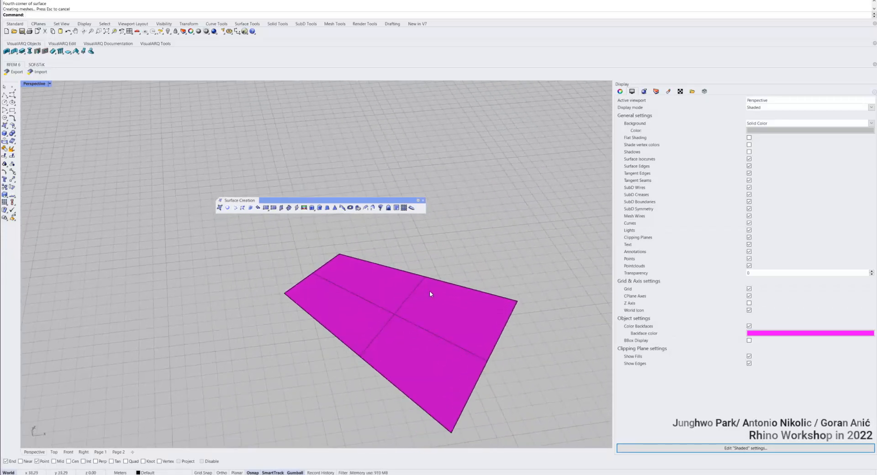
- Turn off Surface Isocurves for the Shaded display mode and flip the normal direction of the new quadrilateral surface
left_click(750, 160)
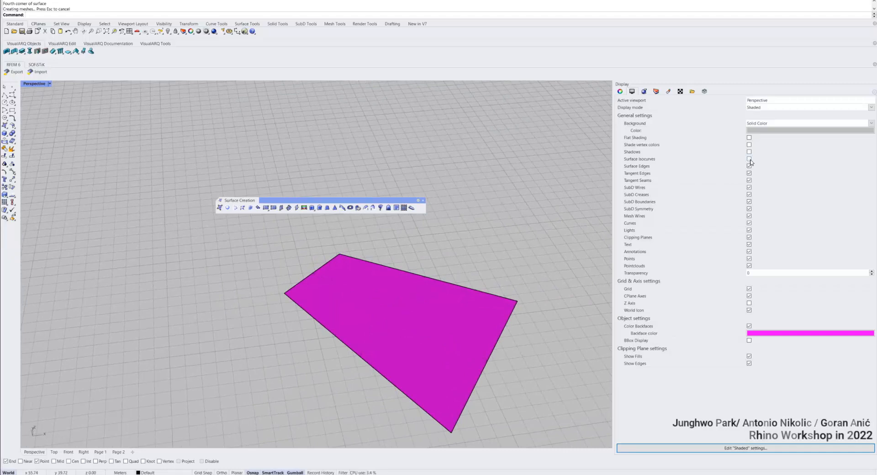
left_click(384, 281)
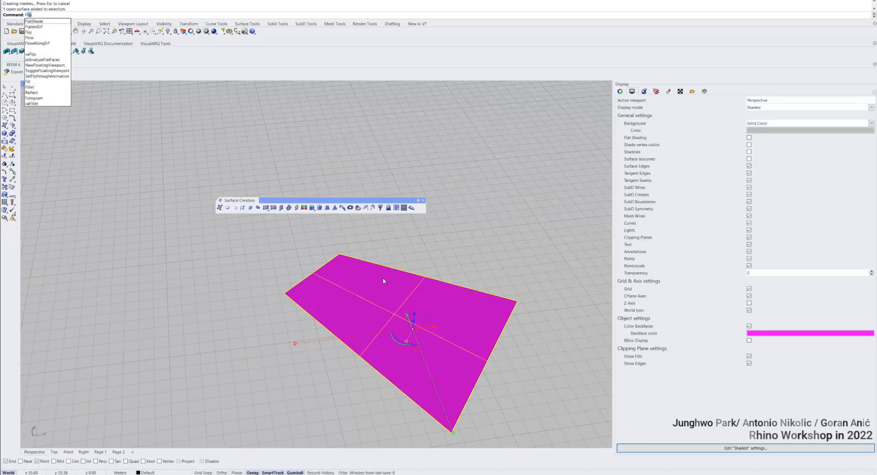
key("Return")
key("Escape")
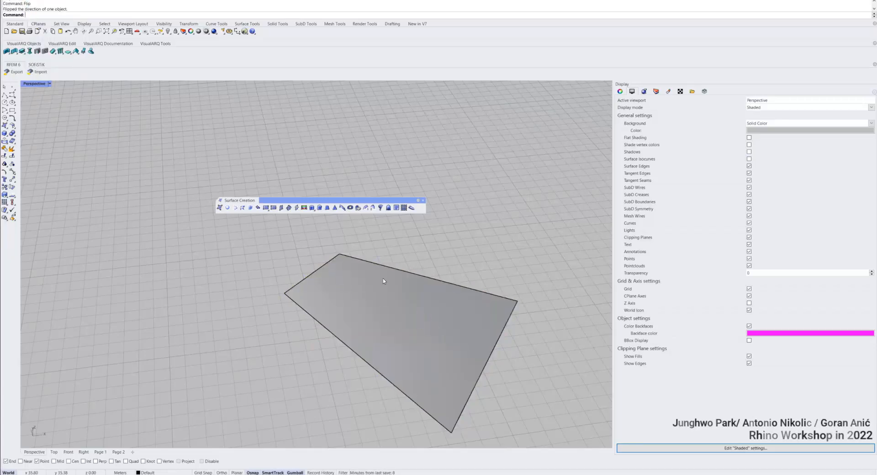
right_click_drag(407, 278, 418, 260)
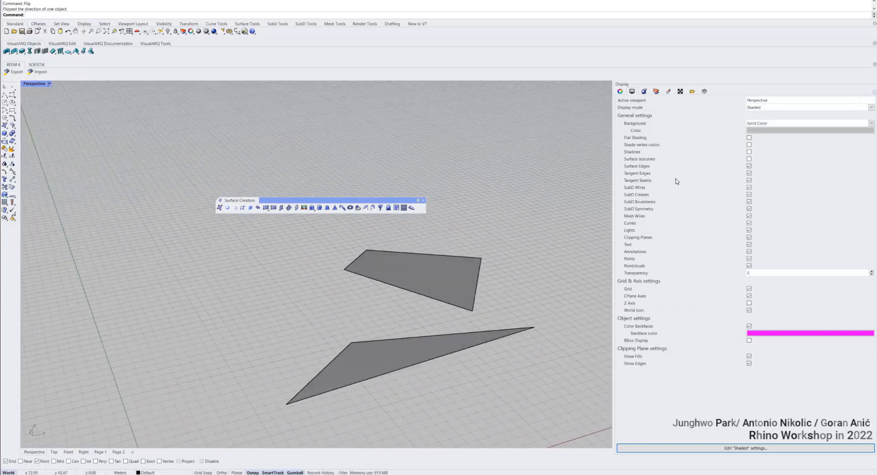
- Compare the Surface Isocurves, Shadows and Surface Edges display settings, leaving isocurves and edges on and shadows off
left_click(749, 160)
left_click(749, 160)
left_click(749, 160)
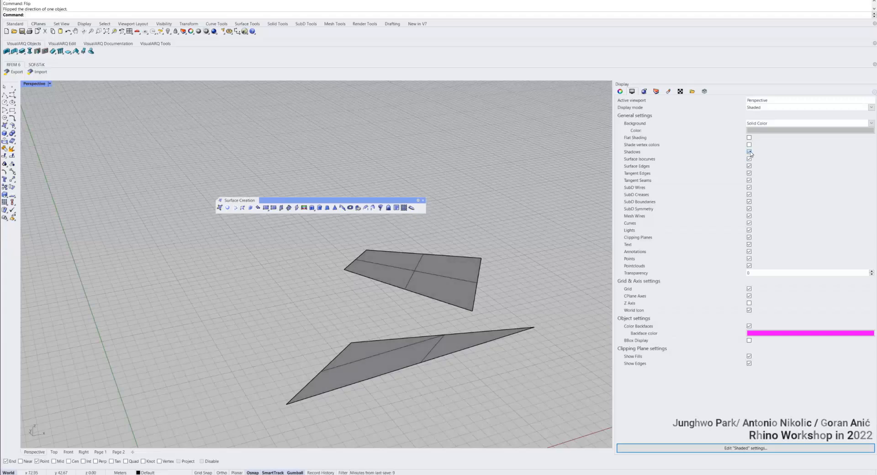
left_click(749, 152)
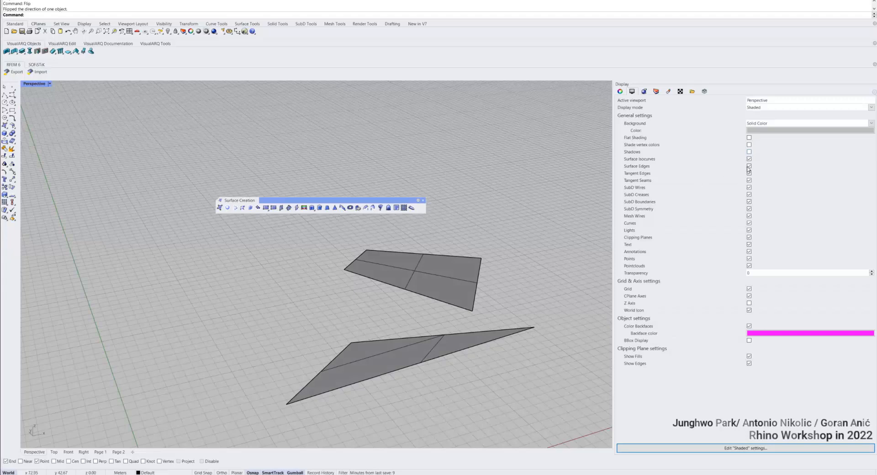
left_click(749, 166)
left_click(749, 166)
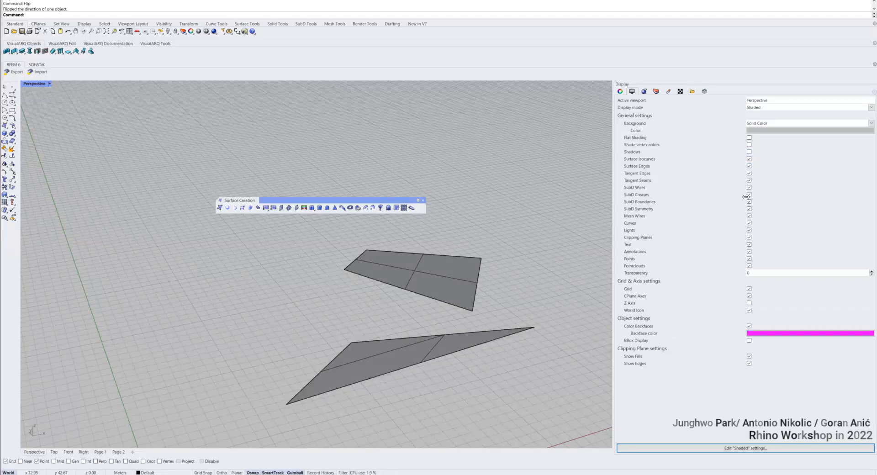
- Create a small three-corner surface on the empty ground near the green axis
right_click_drag(485, 218, 266, 231)
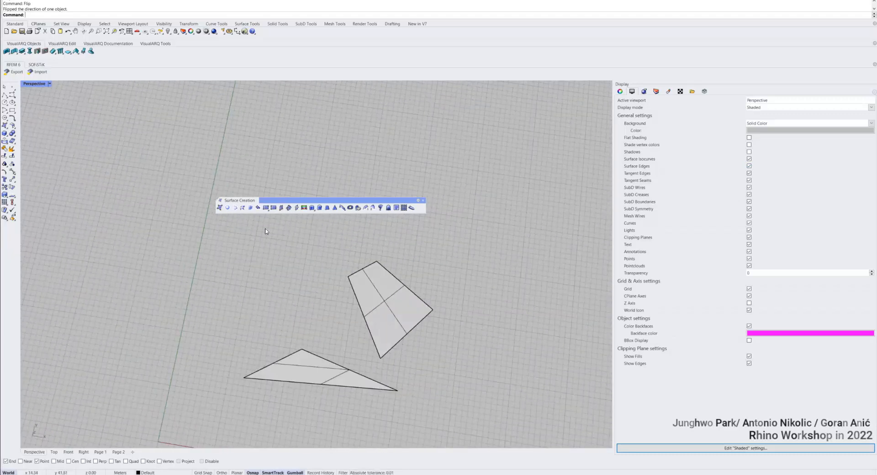
left_click(219, 209)
left_click(211, 280)
left_click(229, 255)
left_click(278, 274)
right_click(277, 277)
- Create a small freehand four-corner surface between the small triangle and the two larger surfaces
right_click(257, 308)
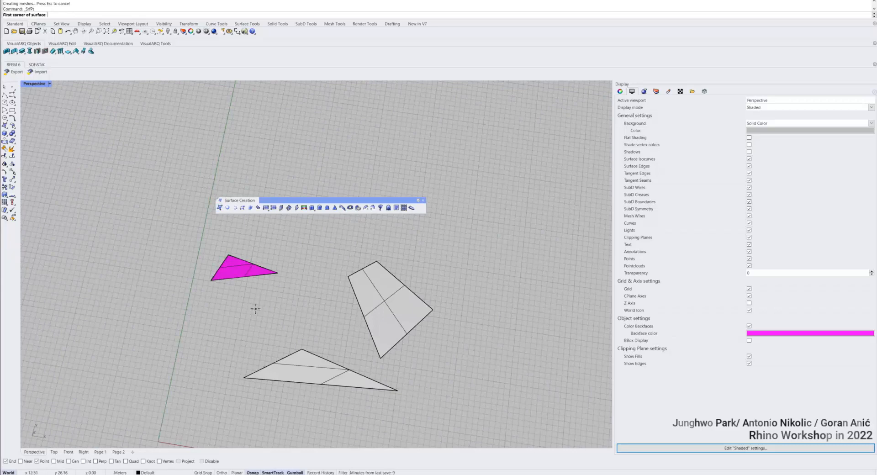
left_click(256, 309)
left_click(261, 297)
left_click(296, 295)
left_click(298, 319)
- Create a four-corner surface snapped to a corner of the small quadrilateral, the large triangle's nearest corner and two corners of the large quadrilateral
scroll(297, 320, "up", 1)
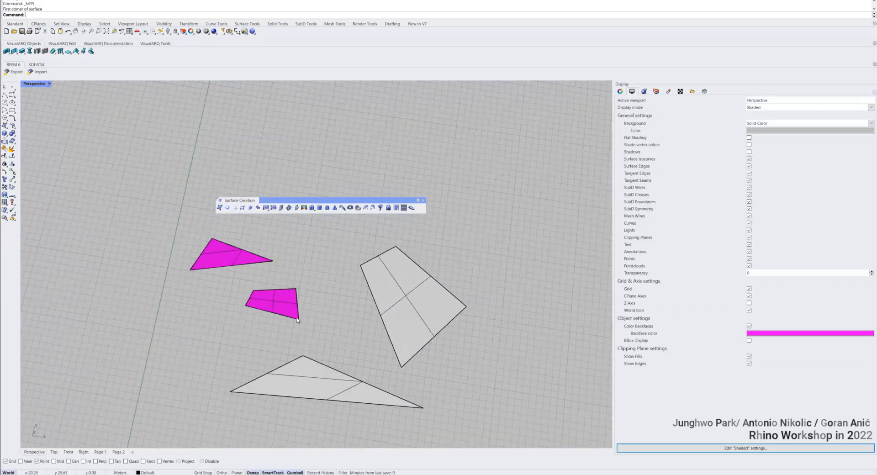
right_click_drag(299, 319, 374, 276)
right_click(327, 289)
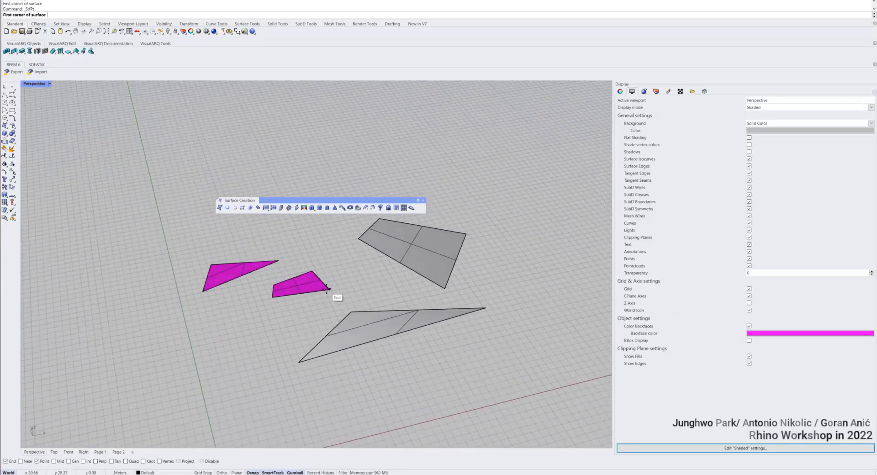
left_click(328, 290)
left_click(352, 312)
left_click(445, 288)
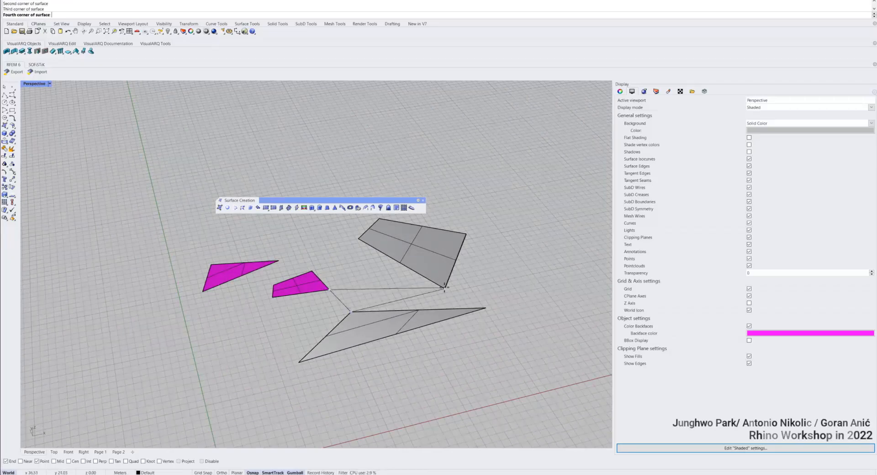
left_click(359, 238)
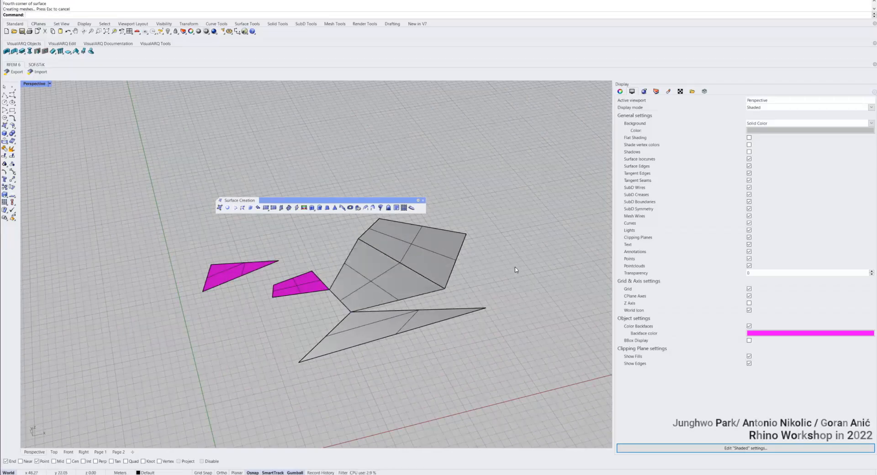
- Turn on the control points of the large quadrilateral surface with the PointsOn command
right_click_drag(515, 270, 433, 261)
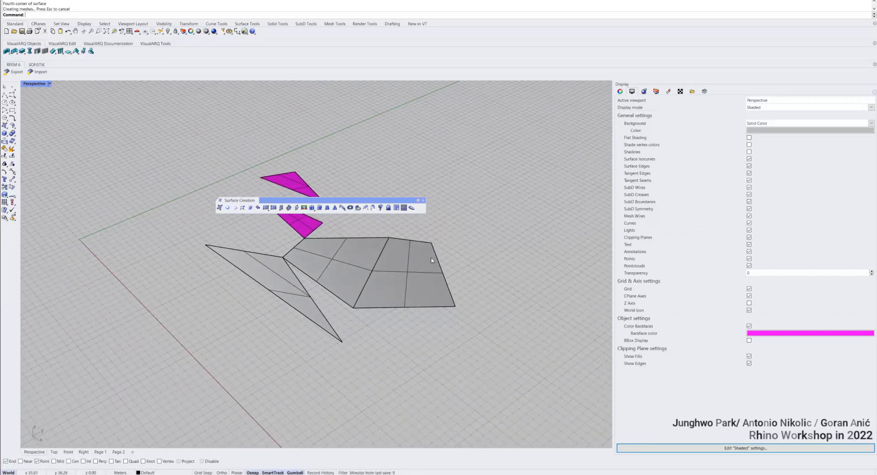
left_click(433, 261)
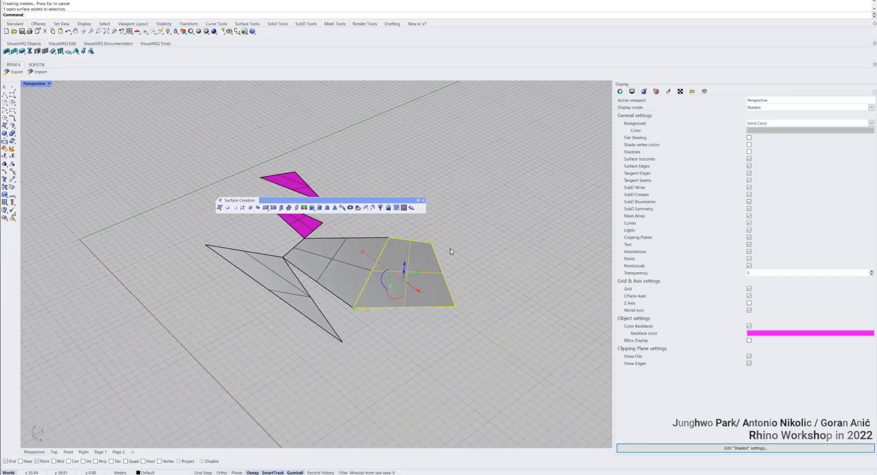
key("F10")
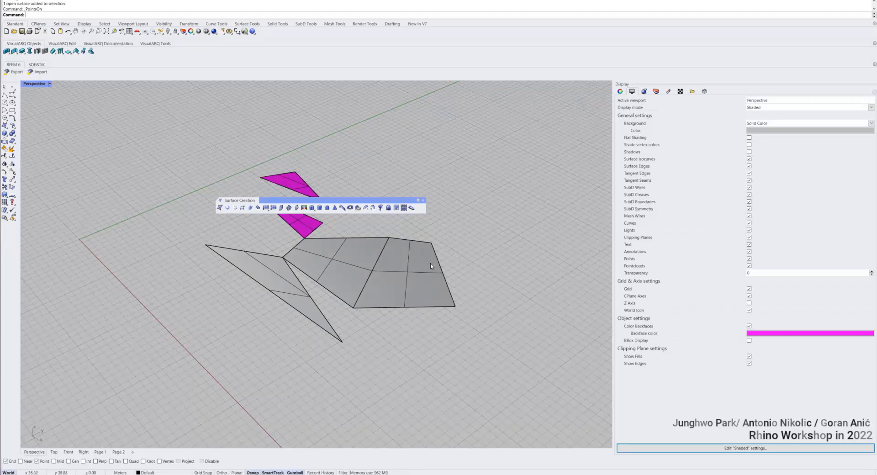
left_click(416, 273)
type("Point")
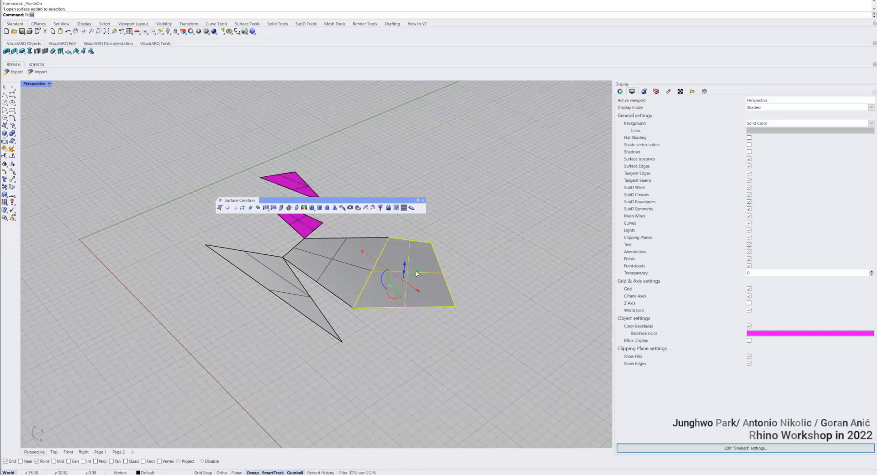
key("Down")
key("Down")
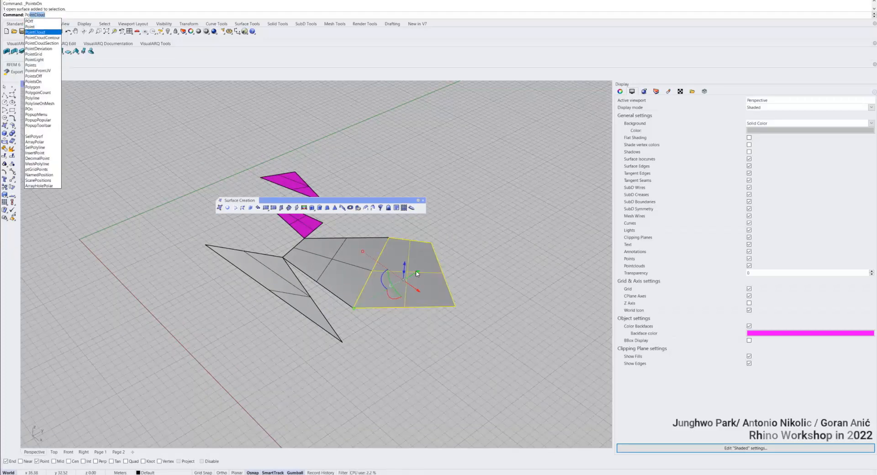
type("intsOn")
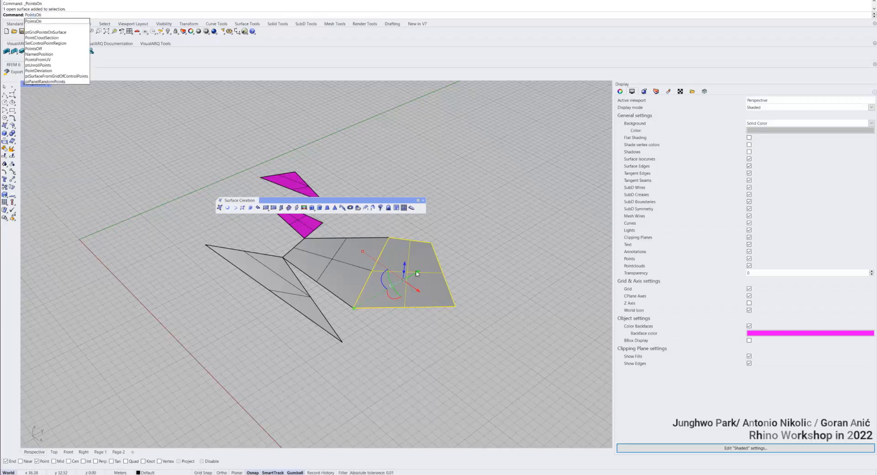
key("Return")
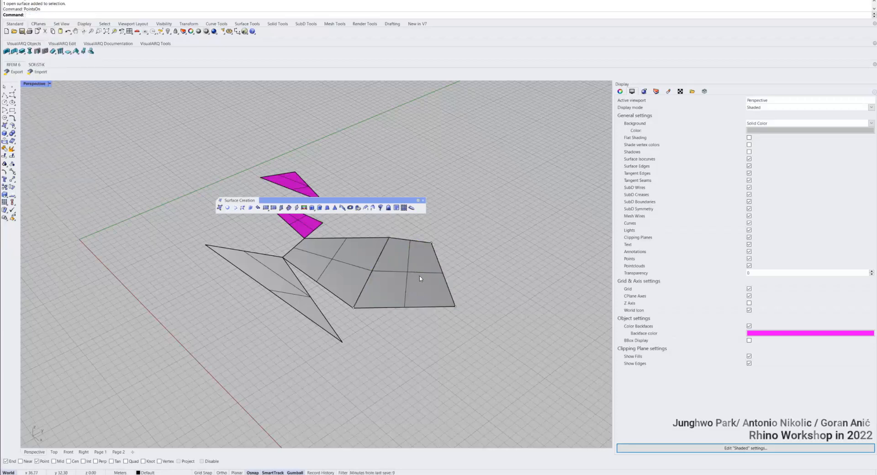
- Raise two diagonally opposite corner control points of the large quadrilateral vertically to warp the surface
scroll(421, 278, "up", 5)
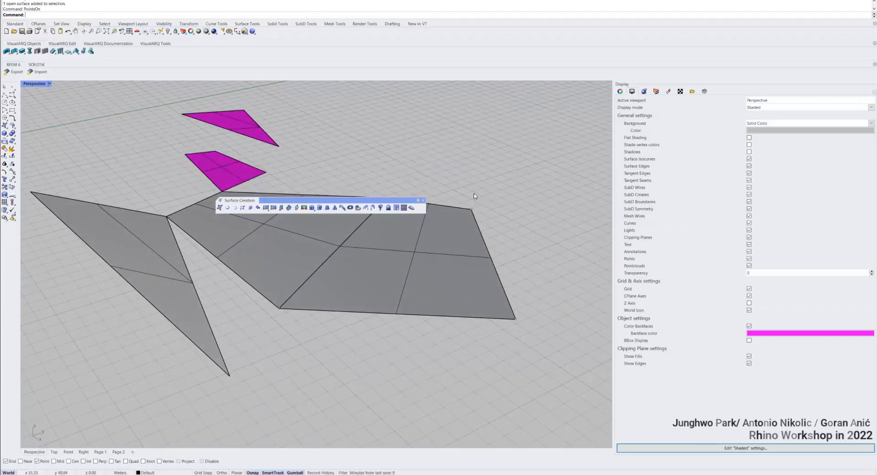
left_click(472, 209)
left_click_drag(474, 193, 478, 148)
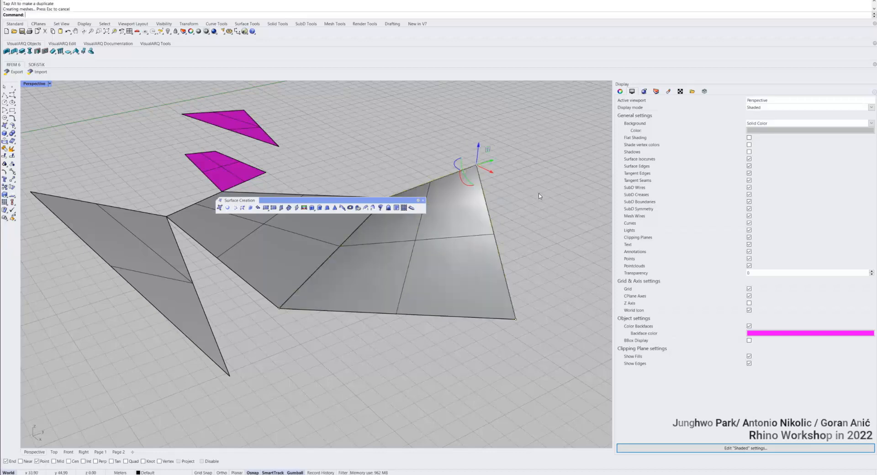
right_click_drag(539, 194, 540, 193)
left_click_drag(434, 276, 470, 227)
right_click_drag(518, 221, 450, 241)
left_click(450, 240)
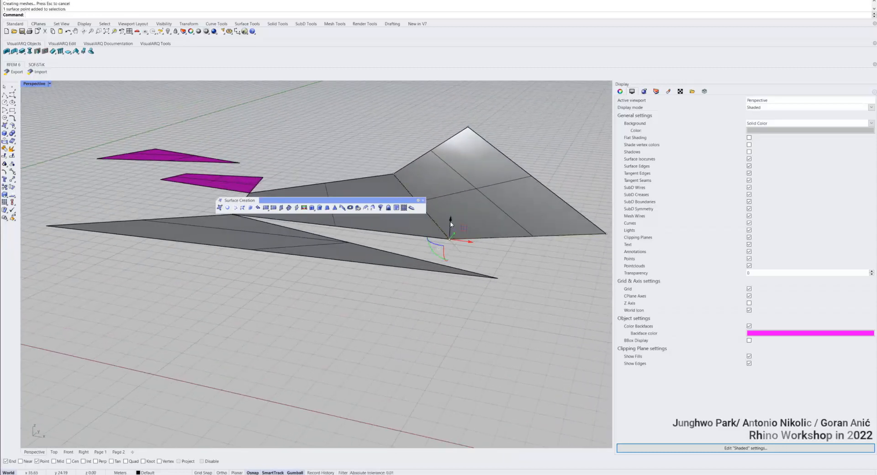
left_click_drag(450, 221, 452, 178)
- Move the warped surface along the red axis away from the neighbouring surfaces and inspect its curvature from several sides
right_click_drag(453, 178, 122, 150)
left_click(364, 168)
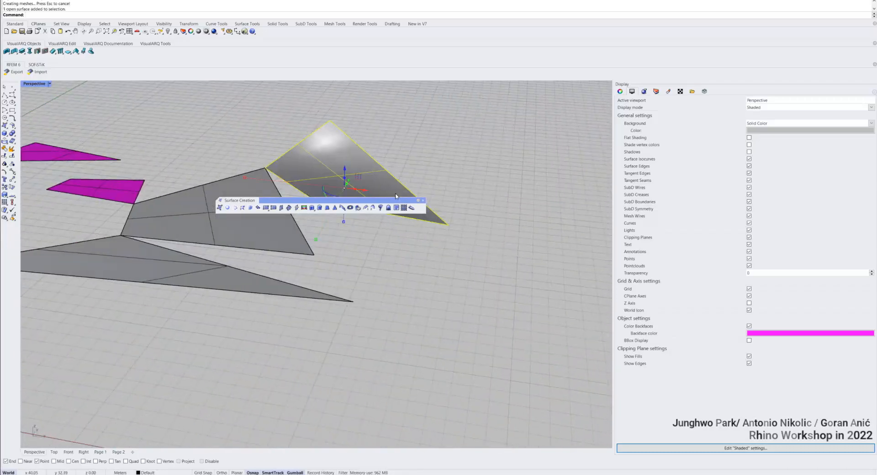
left_click_drag(368, 192, 460, 177)
right_click_drag(460, 176, 320, 147)
left_click(447, 149)
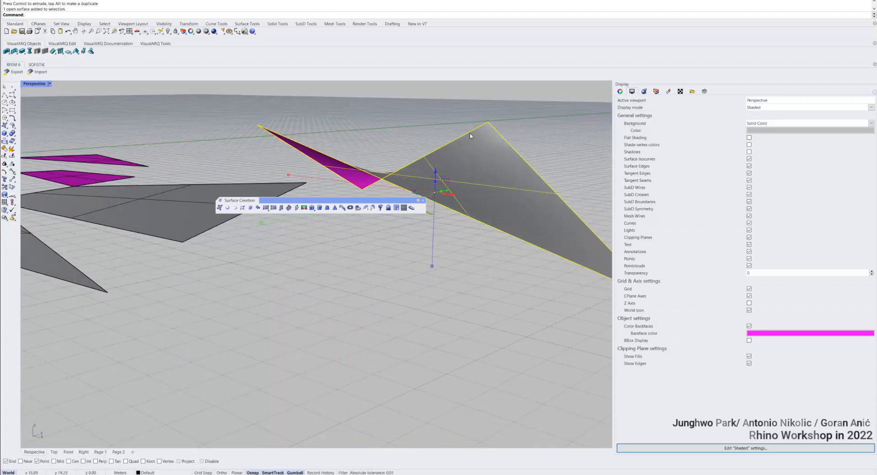
right_click_drag(470, 136, 331, 158)
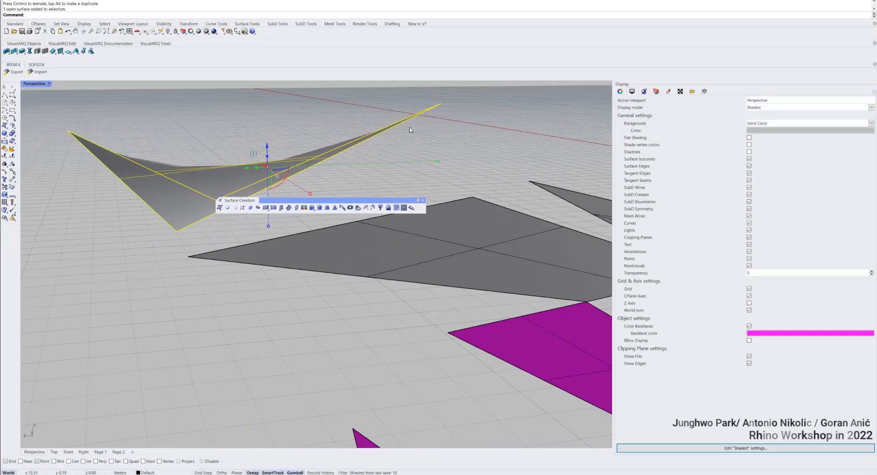
right_click_drag(411, 130, 514, 139)
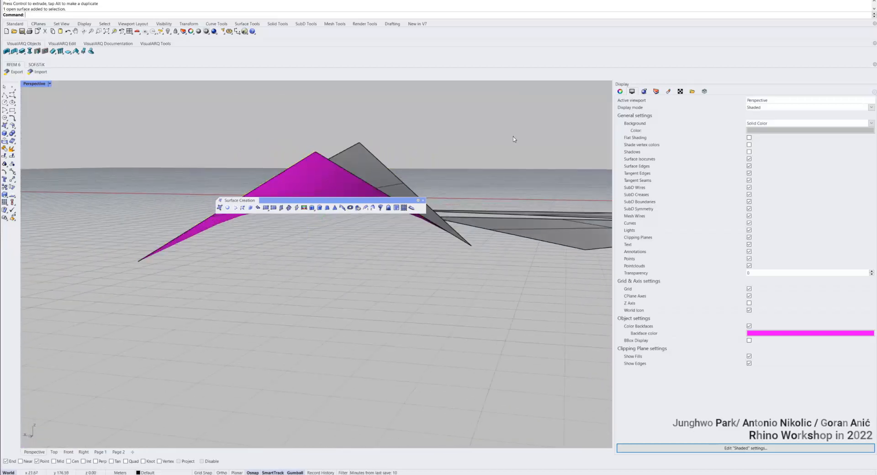
- Turn on the control points of the warped surface and select its low outer corner point
left_click(156, 252)
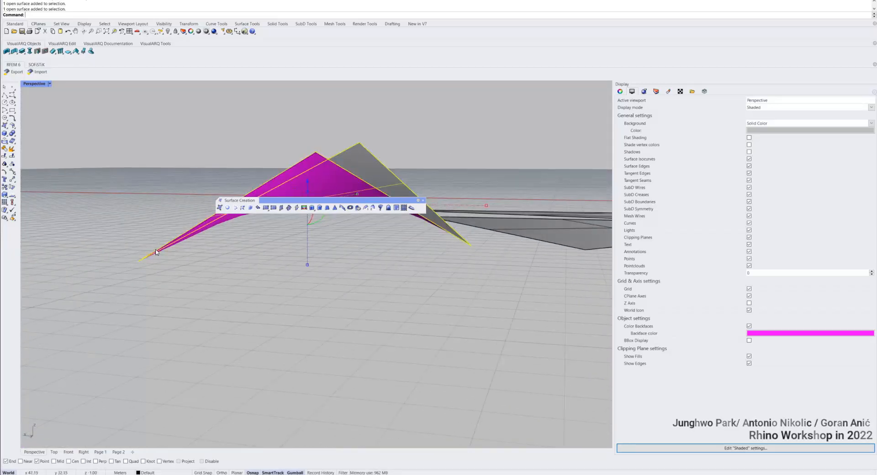
key("F10")
left_click_drag(99, 231, 169, 308)
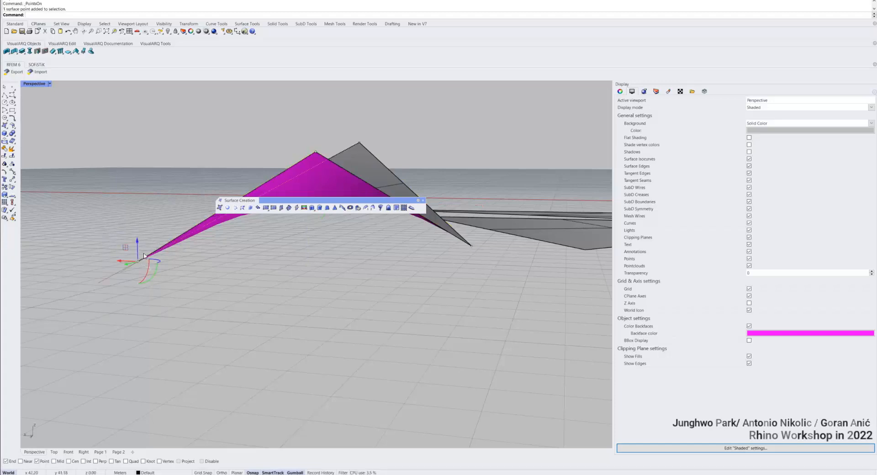
- Try raising the selected corner control point vertically and undo the move
left_click_drag(138, 239, 138, 116)
right_click_drag(438, 176, 309, 164)
key("ctrl+z")
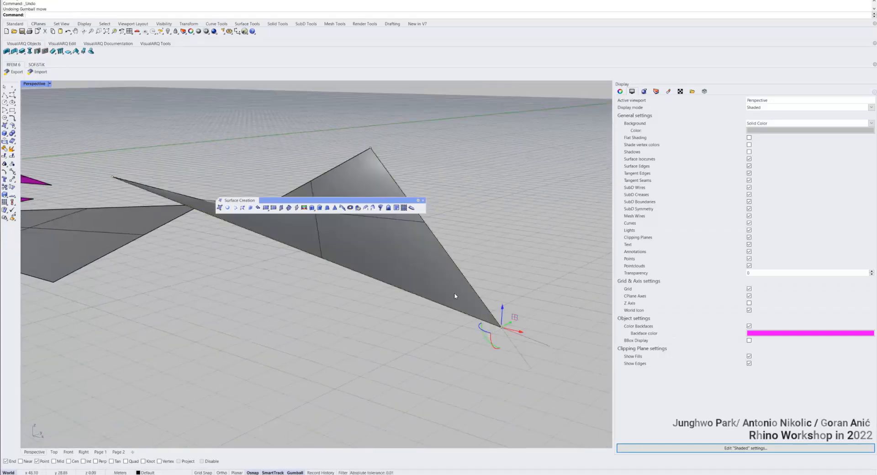
- Move the low corner control point inward along the red axis and turn off the surface's control points
left_click_drag(512, 332, 373, 300)
key("Escape")
key("Escape")
right_click_drag(460, 263, 416, 268)
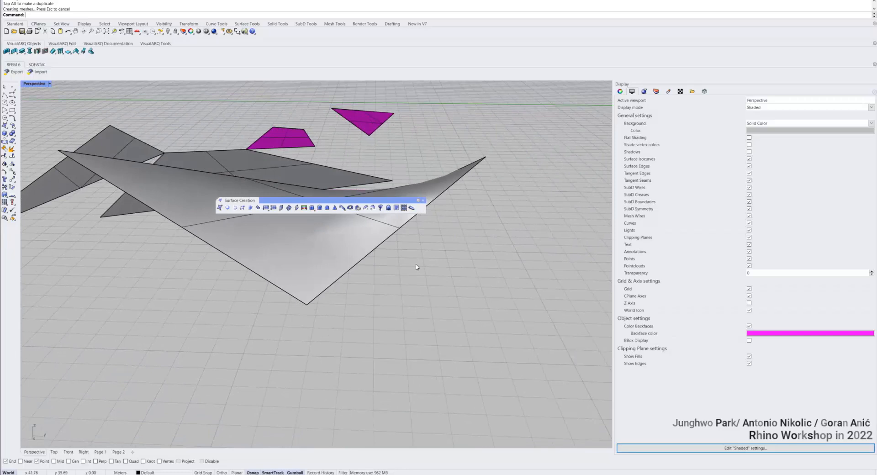
- Move the surface creation tools clear of the model and draw a rectangle on the ground beside the triangular surface
right_click_drag(437, 221, 260, 213)
left_click_drag(219, 203, 141, 157)
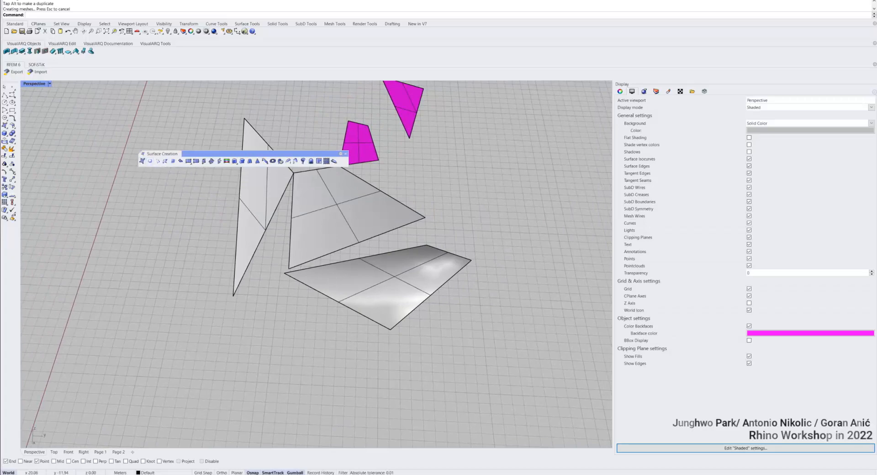
left_click(12, 111)
left_click(138, 299)
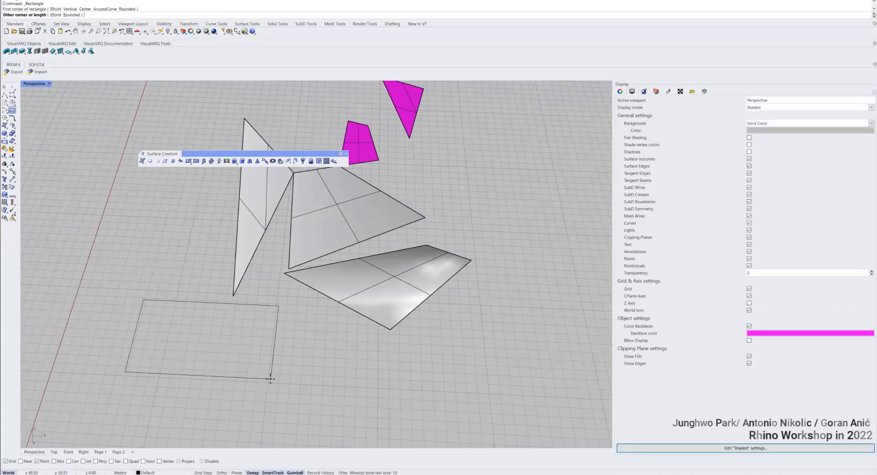
right_click_drag(272, 377, 141, 280)
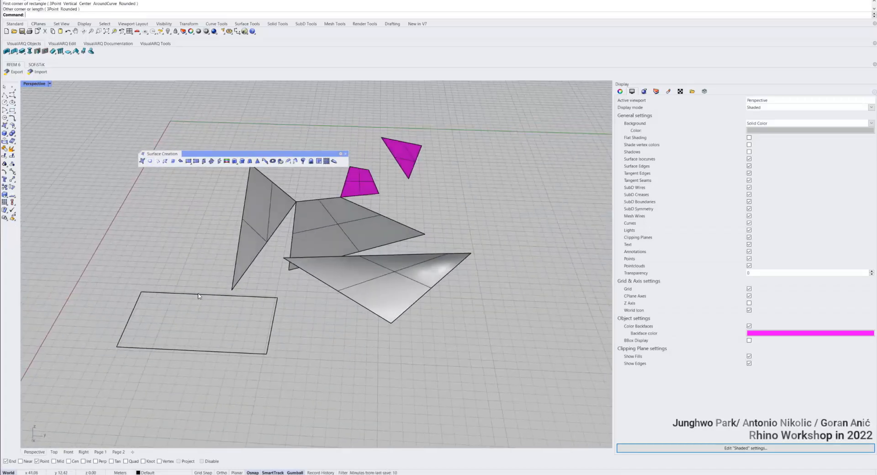
- Create a planar surface from the new rectangle
scroll(197, 295, "up", 5)
right_click_drag(189, 302, 239, 290, "shift")
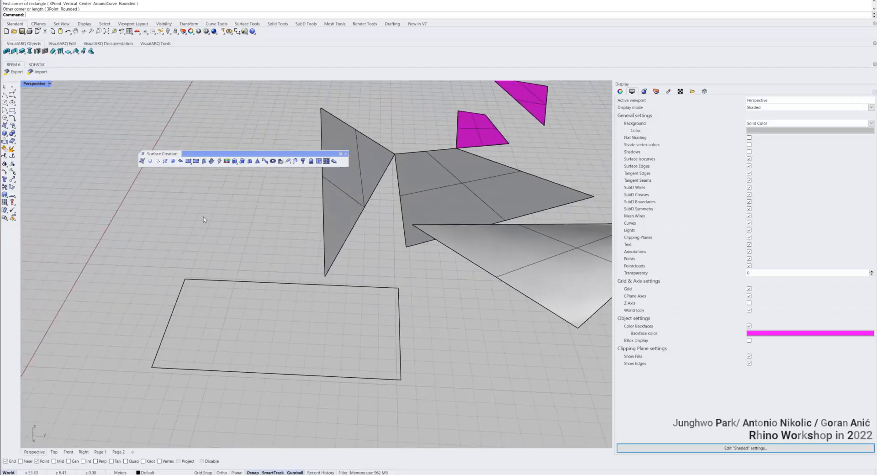
left_click(150, 162)
left_click(243, 282)
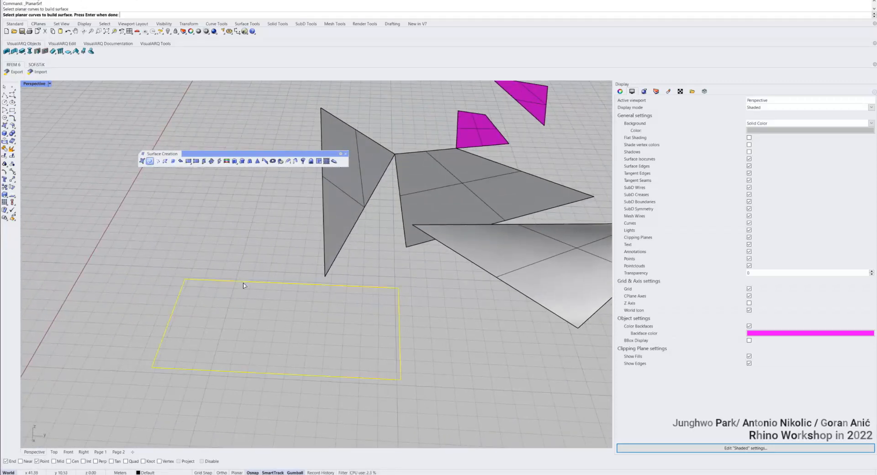
right_click(289, 317)
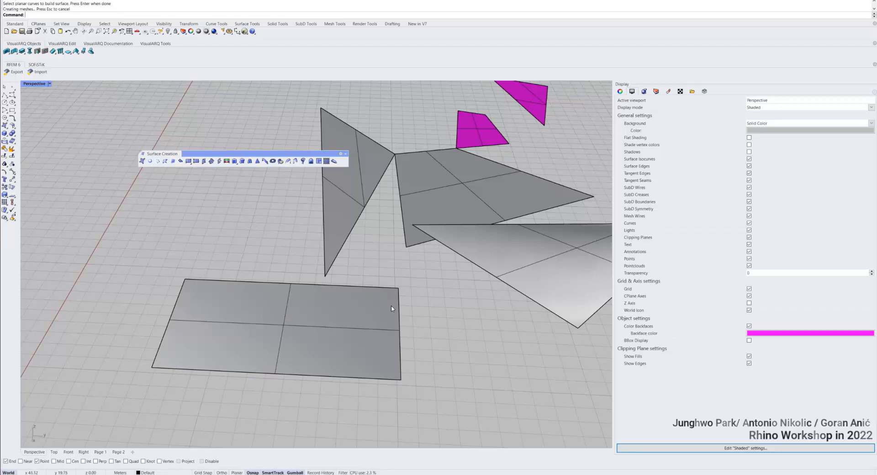
- Move the rectangle's outline curve off its planar surface to an empty area along the green axis
left_click(397, 308)
left_click(417, 319)
scroll(371, 297, "down", 4)
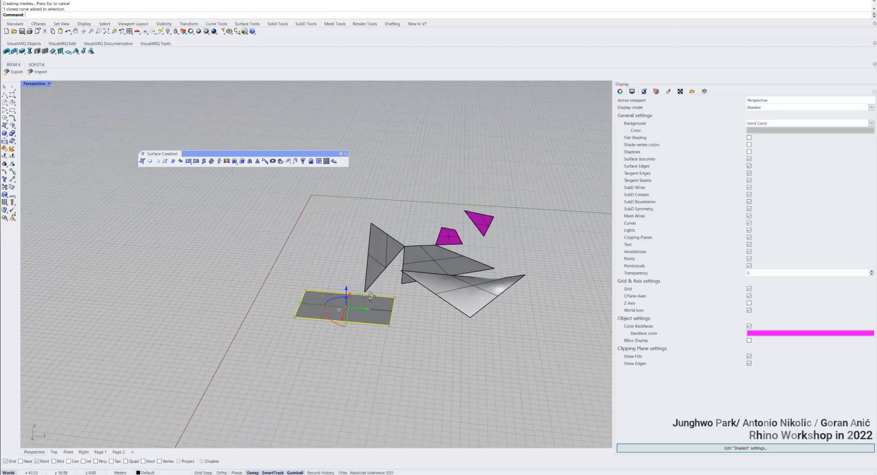
right_click_drag(370, 297, 393, 310)
left_click_drag(400, 315, 551, 352)
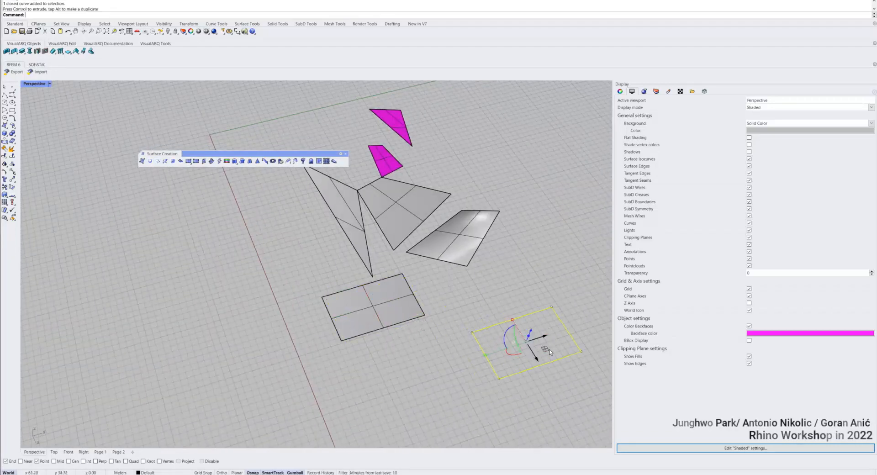
right_click_drag(549, 352, 464, 290, "shift")
scroll(463, 312, "up", 6)
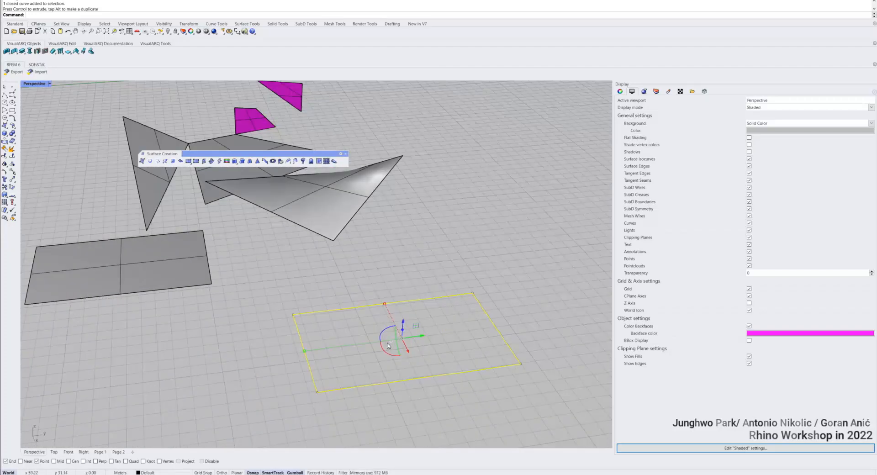
- Tilt the moved rectangle out of the ground plane and create a planar surface from it
left_click_drag(385, 354, 191, 185)
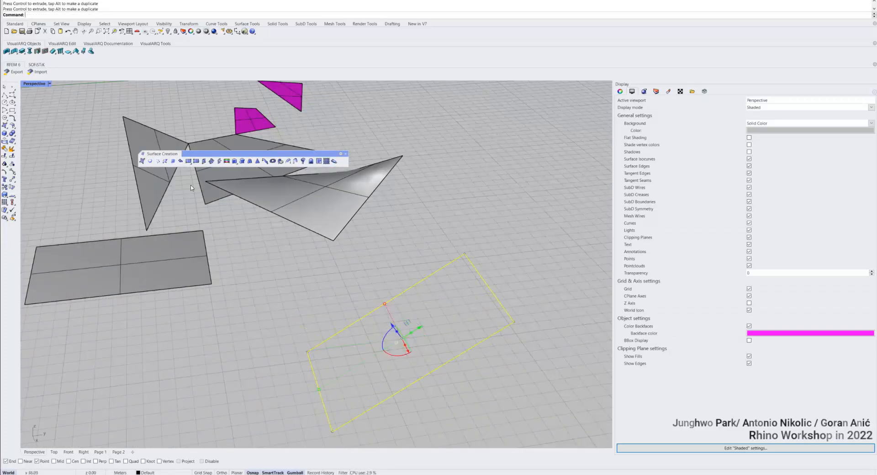
left_click(155, 161)
scroll(382, 292, "down", 3)
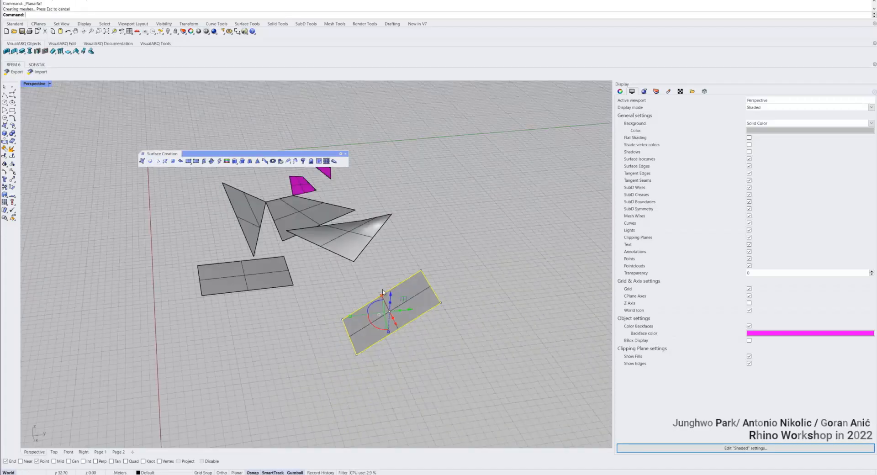
- Move the tilted outline along the green axis beside its surface and lower one upper corner to make the curve non-planar
left_click_drag(405, 313, 541, 309)
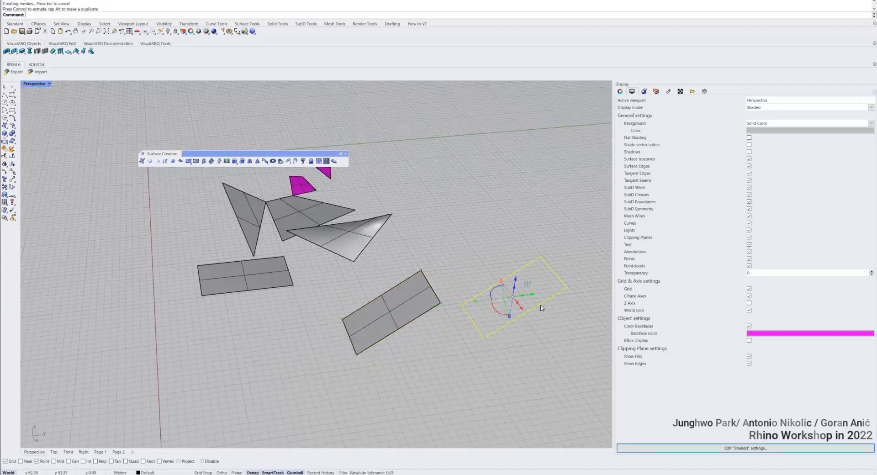
left_click(525, 238)
left_click(537, 258)
left_click_drag(531, 237, 536, 259)
left_click(544, 295)
left_click(542, 303)
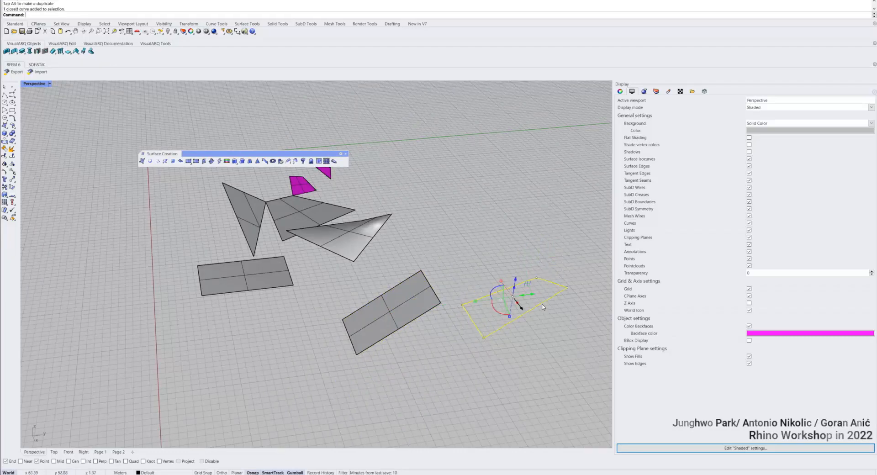
right_click_drag(543, 304, 403, 279)
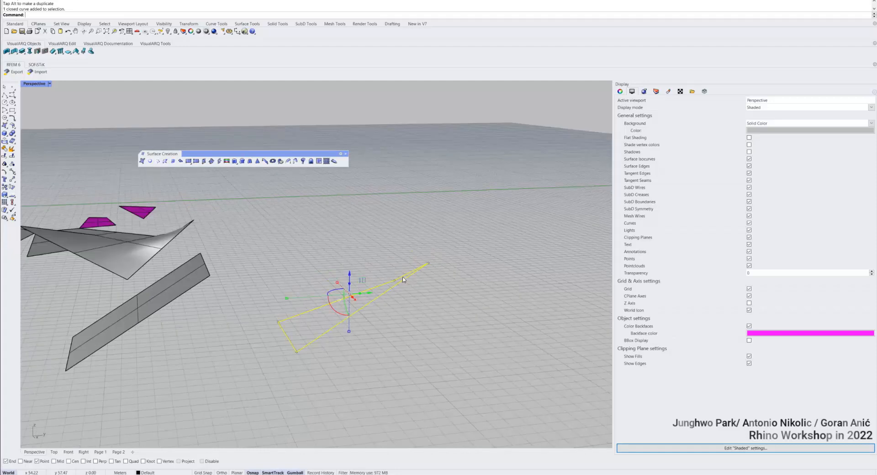
- Try to create a planar surface from the non-planar outline
left_click(151, 161)
right_click_drag(390, 240, 409, 259)
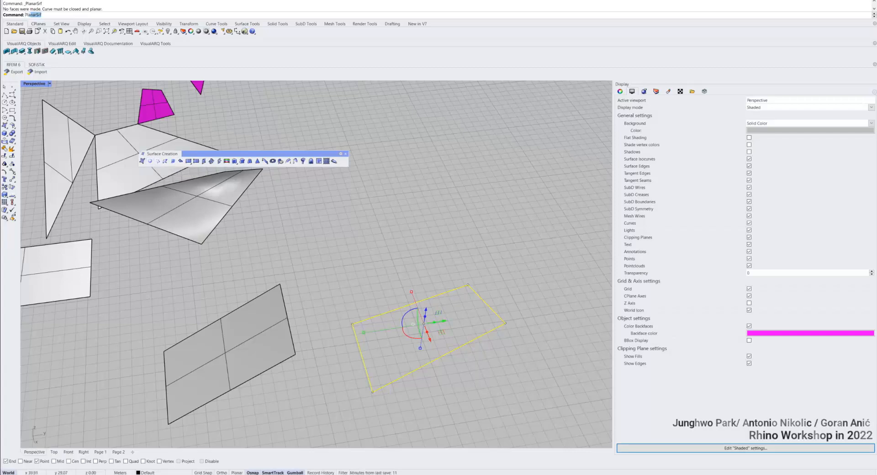
key("BackSpace")
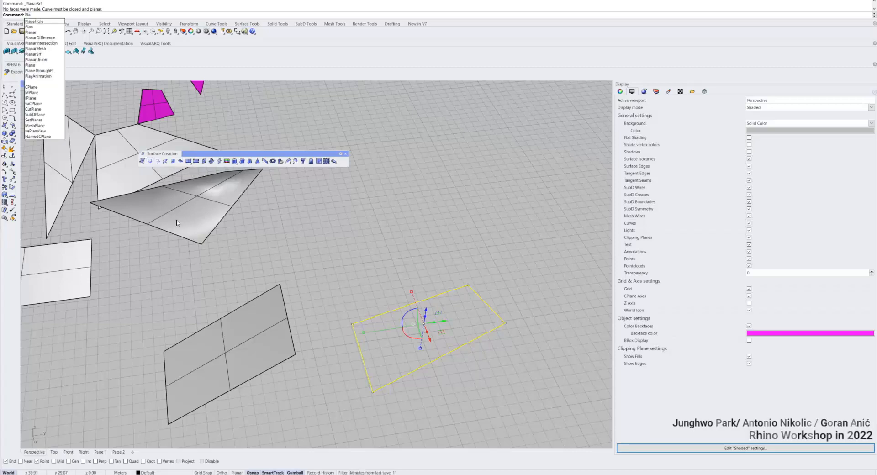
key("Down")
key("Down")
key("Down")
key("Down")
key("Down")
key("Down")
key("Down")
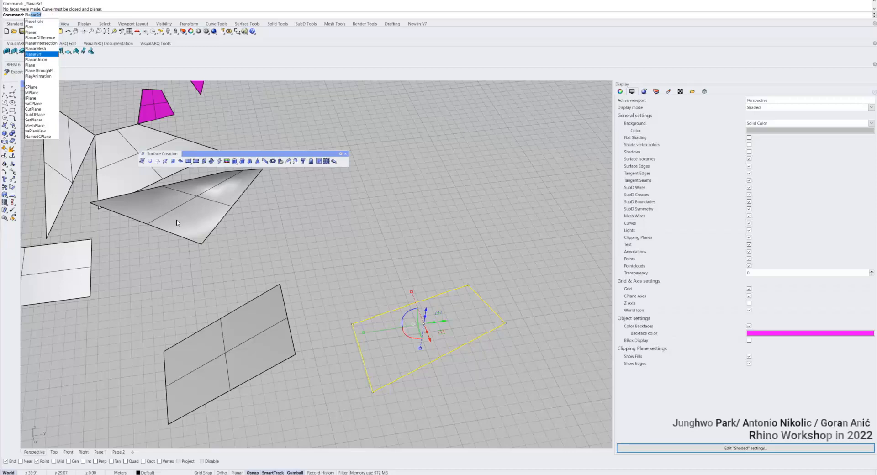
key("Escape")
key("Escape")
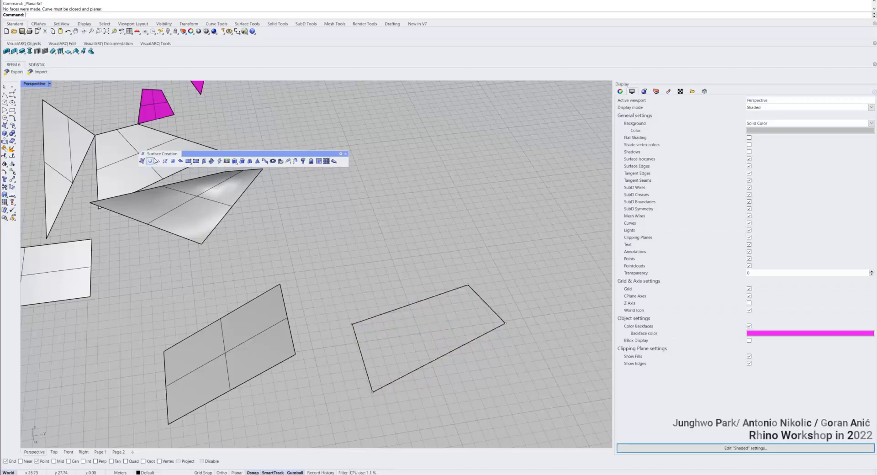
- Draw a rectangle next to the first planar surface and a smaller rectangle inside it
right_click_drag(156, 245, 286, 234, "shift")
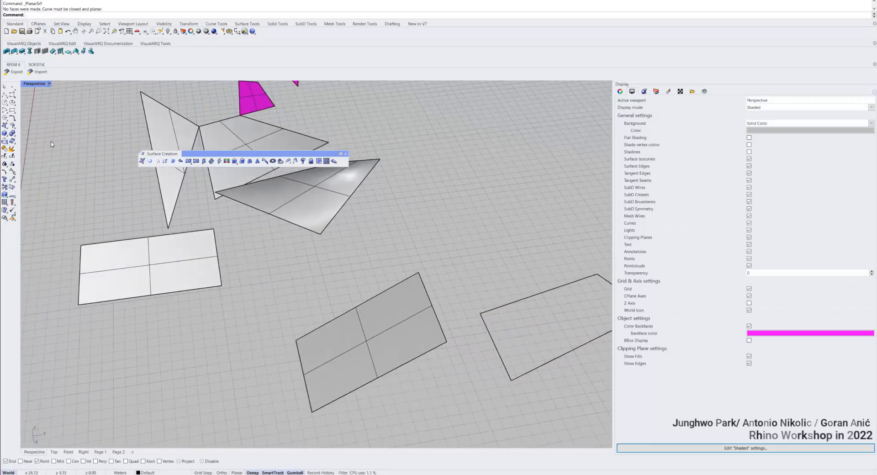
left_click(12, 110)
left_click(106, 390)
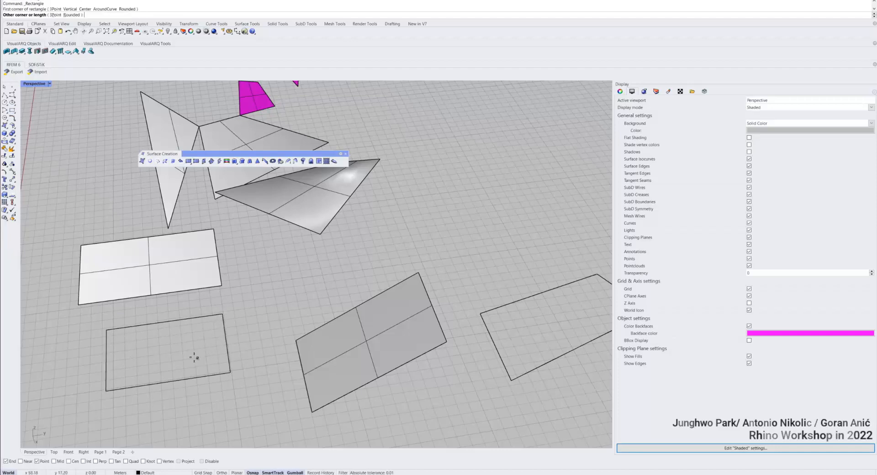
left_click(155, 344)
- Create a planar surface with a rectangular opening from the two nested rectangles
left_click_drag(244, 360, 190, 337)
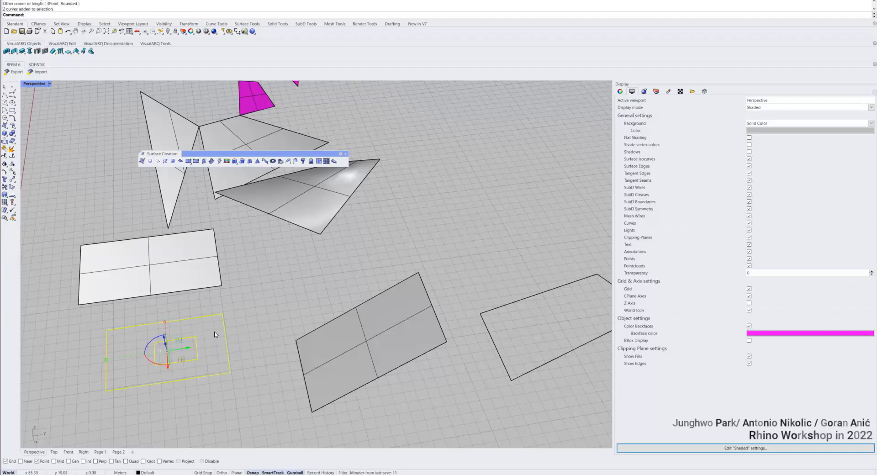
left_click(150, 161)
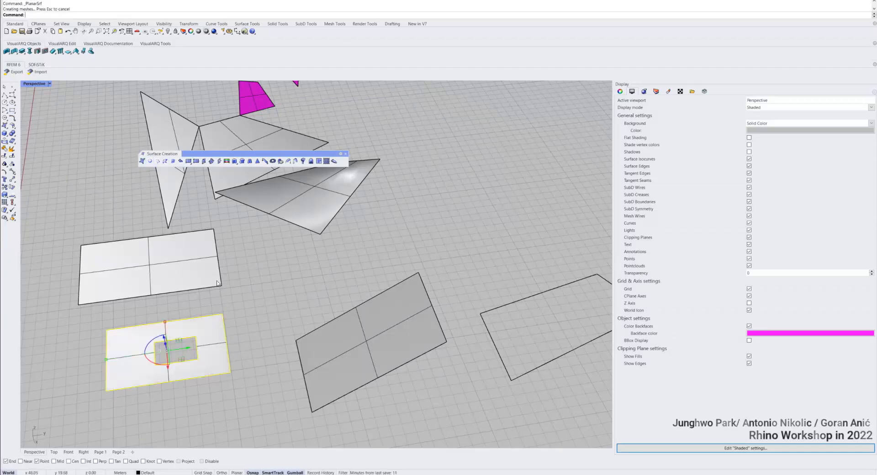
key("Escape")
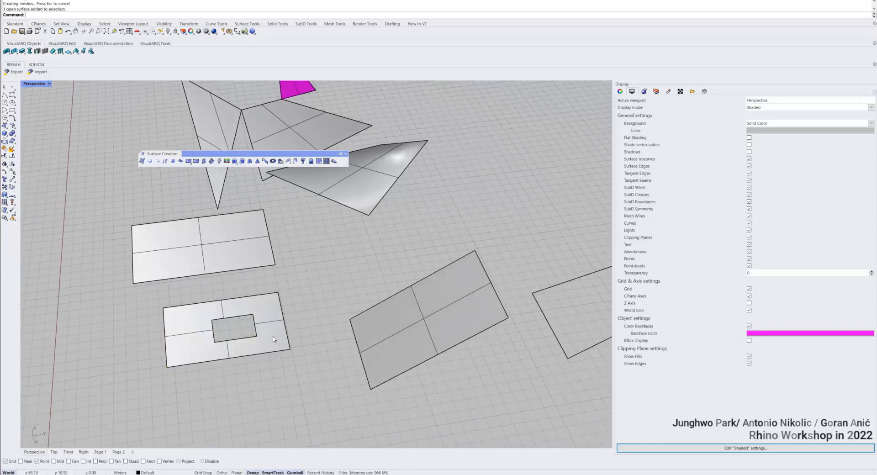
scroll(267, 340, "up", 3)
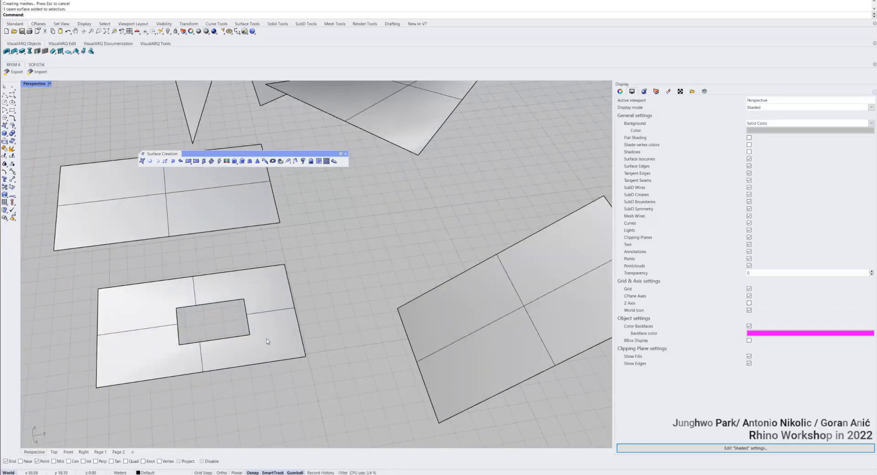
right_click_drag(267, 341, 226, 296)
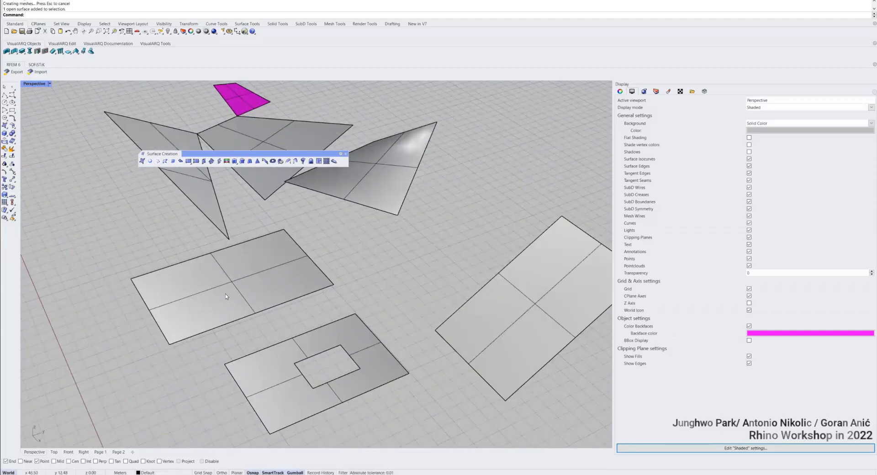
left_click(13, 110)
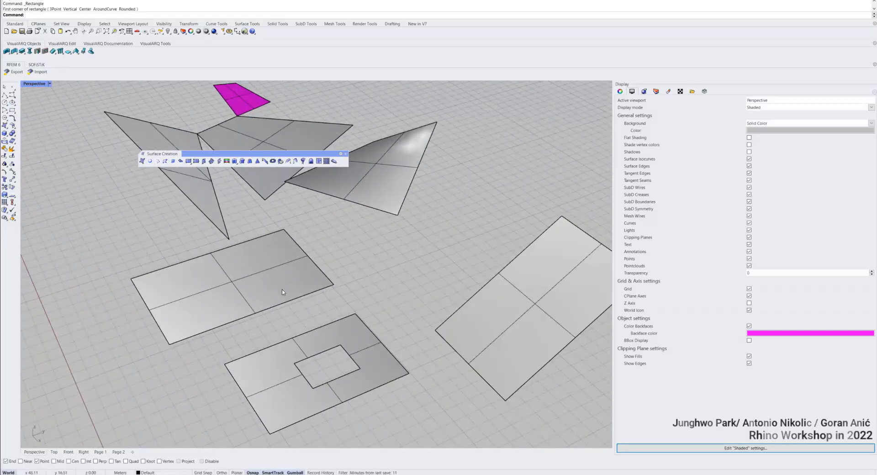
right_click_drag(282, 289, 310, 277)
scroll(332, 287, "down", 6)
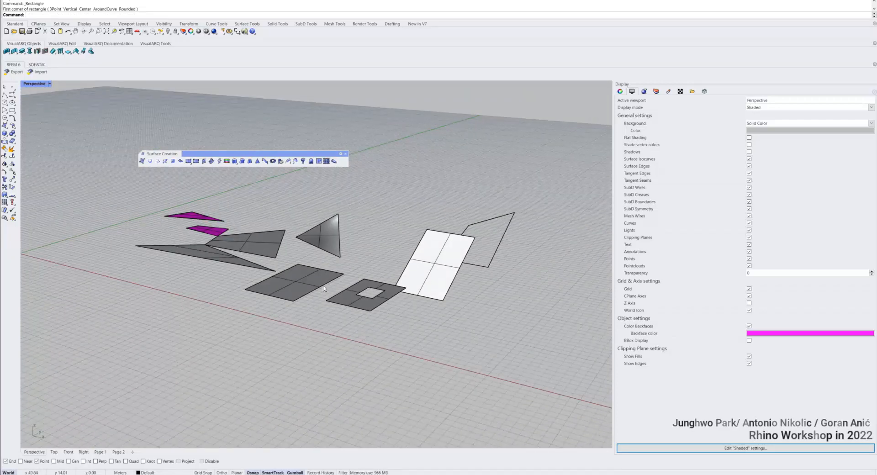
- Copy the surface with the rectangular opening straight down along the blue axis
right_click_drag(354, 272, 344, 277)
scroll(365, 309, "up", 2)
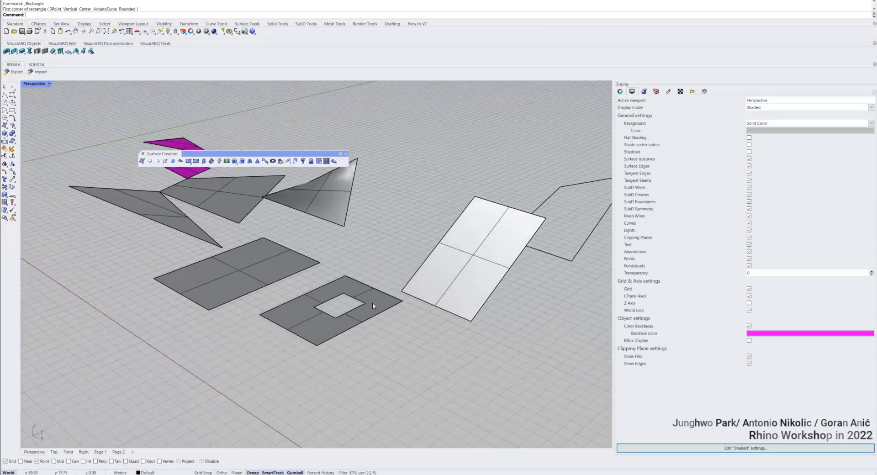
left_click(373, 304)
left_click_drag(331, 291, 332, 356, "alt")
left_click(405, 340)
mouse_move(405, 341)
right_mouse_down()
mouse_move(387, 329)
mouse_move(411, 322)
mouse_move(398, 331)
mouse_move(406, 331)
right_mouse_up()
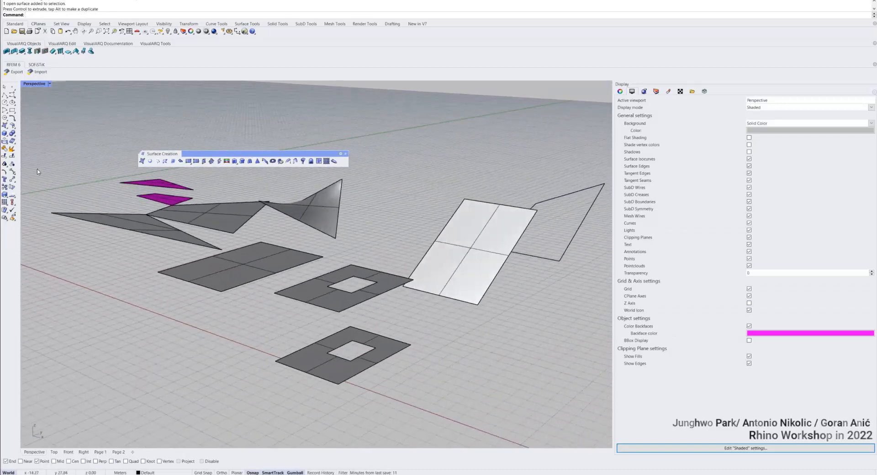
- Create a vertical surface from four corner points joining matching edges of the upper and lower surfaces with openings
left_click(4, 125)
left_click(339, 312)
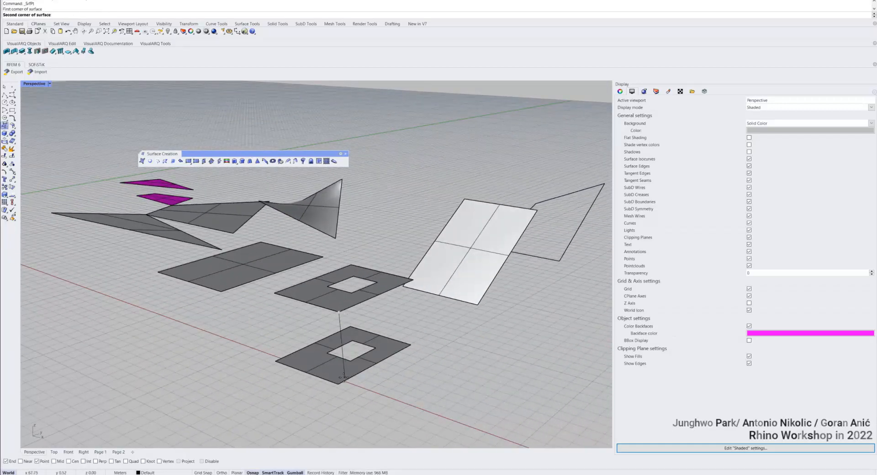
left_click(338, 382)
left_click(411, 343)
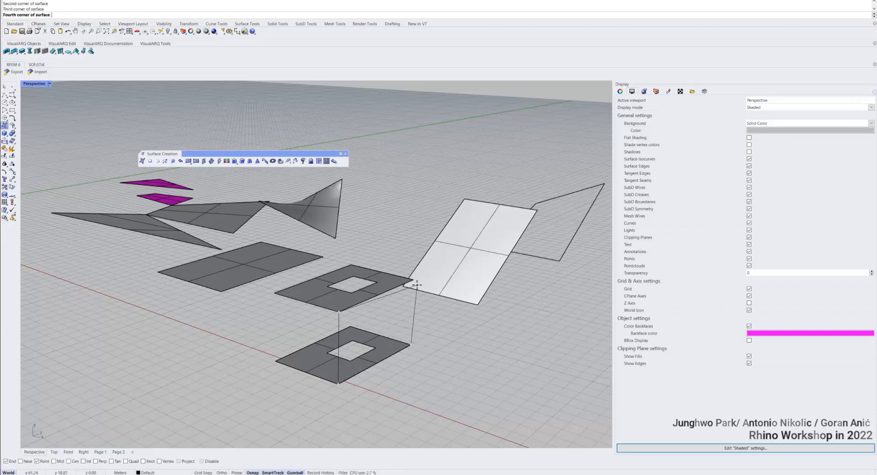
left_click(413, 279)
key("Return")
left_click(403, 311)
key("Escape")
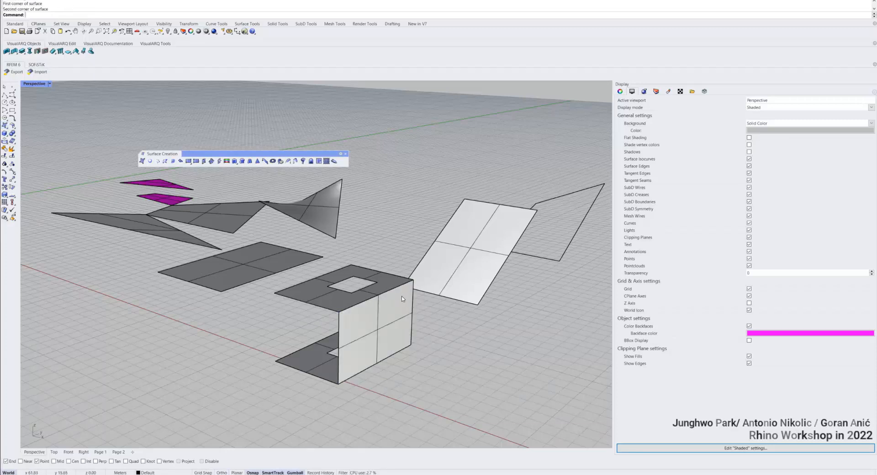
- Highlight the vertical side surface together with the upper surface and clear the selection
left_click(399, 304)
left_click(388, 277, "shift")
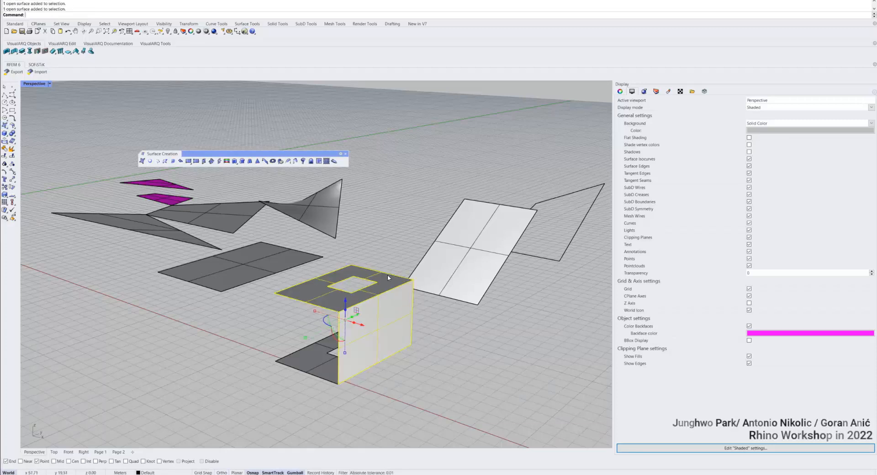
key("Escape")
- Move the outer outline curve of the surface with the opening along the green axis, beyond the non-planar outline
right_click_drag(360, 344, 313, 348)
scroll(313, 347, "down", 4)
right_click_drag(423, 335, 398, 337, "shift")
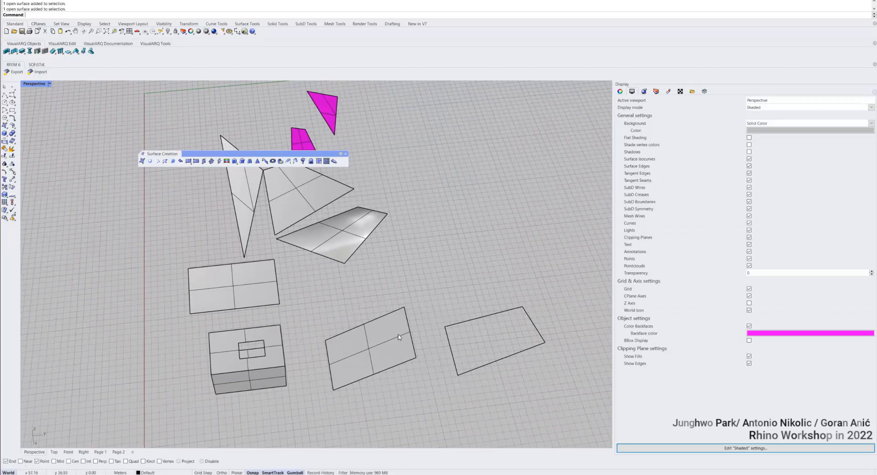
left_click(280, 326)
left_click_drag(264, 350, 589, 329)
right_click_drag(574, 319, 436, 337, "shift")
scroll(436, 337, "up", 2)
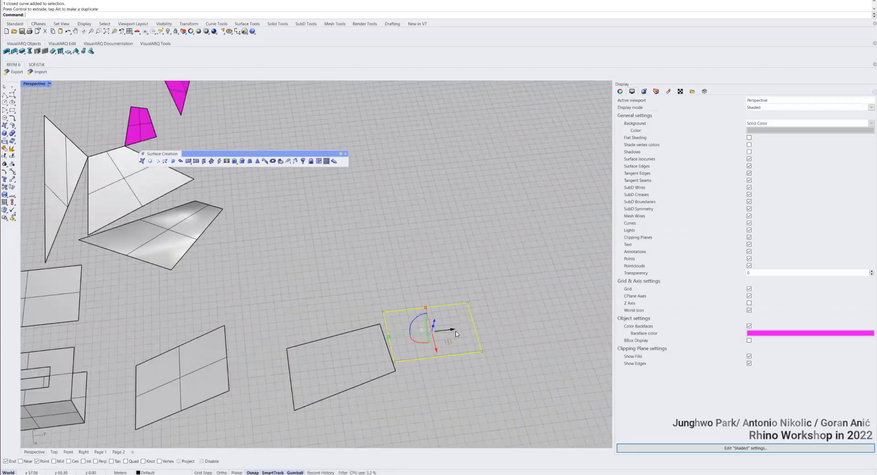
- Move the outer outline curve along the red axis, farther away from the neighbouring non-planar outline
left_click_drag(455, 334, 449, 291)
scroll(469, 291, "up", 5)
key("Escape")
scroll(452, 310, "down", 5)
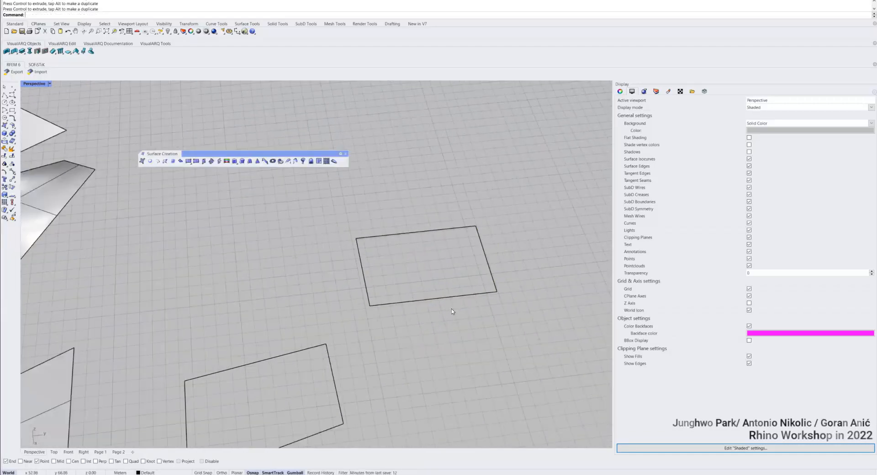
- Highlight the plain rectangular surface without an opening and clear the selection
right_click_drag(310, 274, 505, 269)
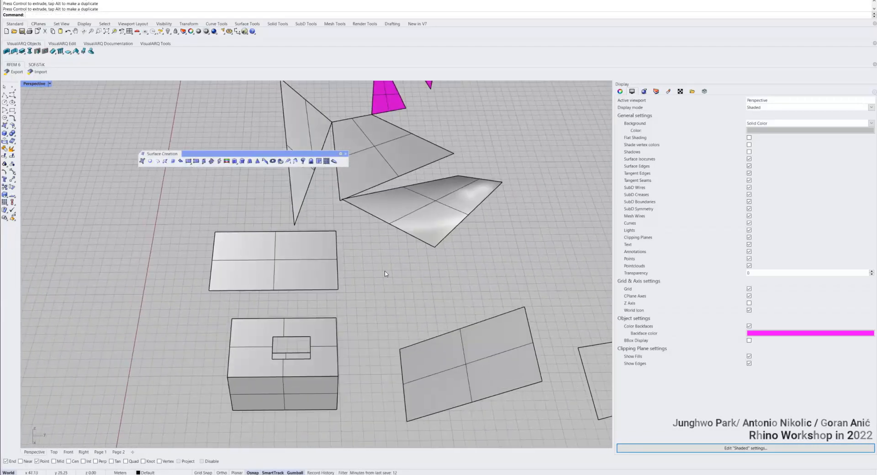
right_click_drag(356, 274, 393, 276)
scroll(209, 285, "up", 6)
right_click_drag(283, 292, 263, 303)
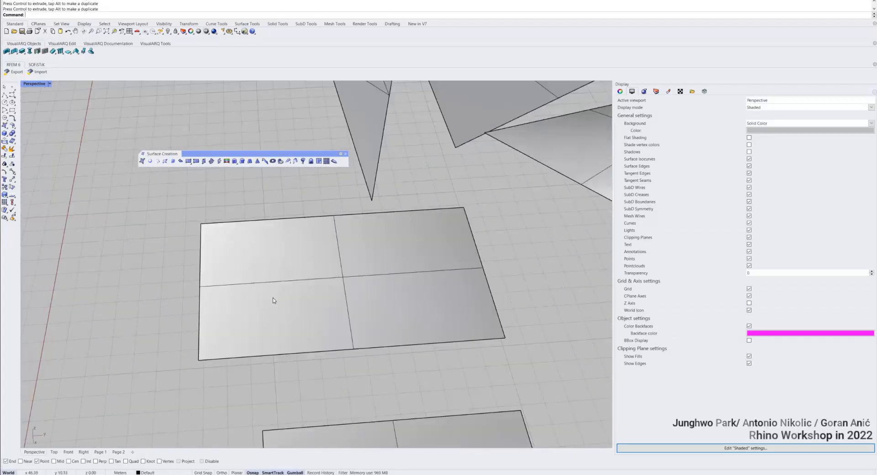
left_click(258, 268)
left_click(49, 182)
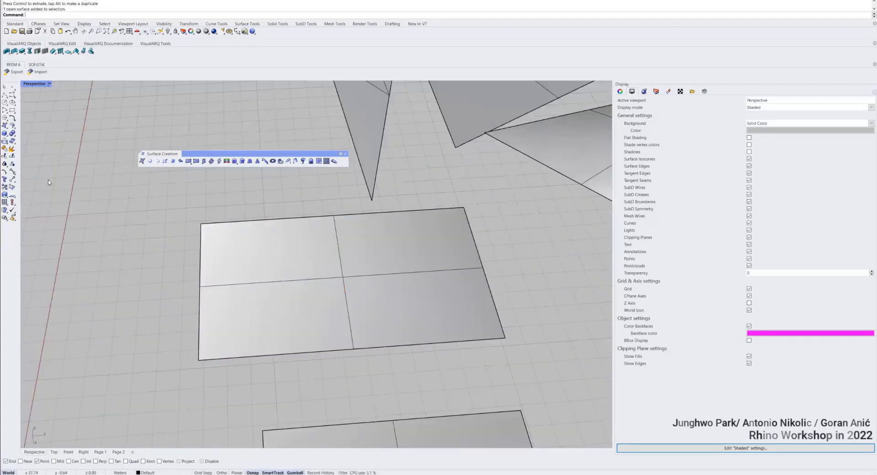
left_click(264, 250)
key("Escape")
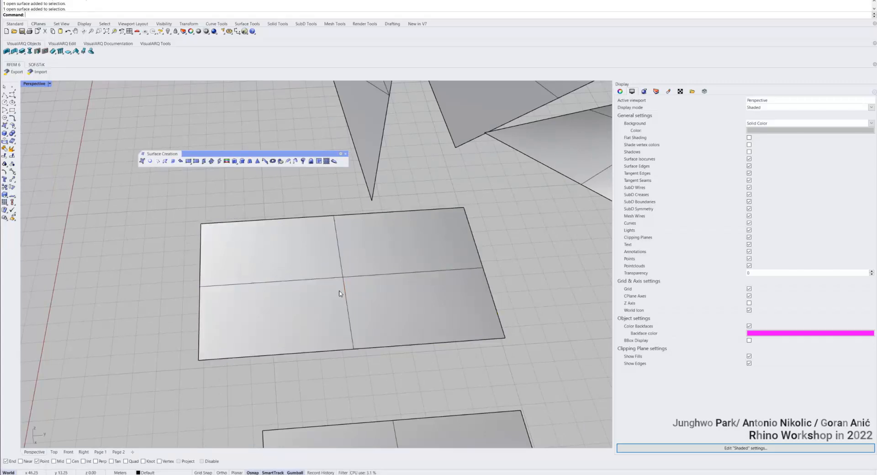
- Draw a small rectangle from a corner of the plain planar surface and move it inward so it lies within the surface
left_click(13, 110)
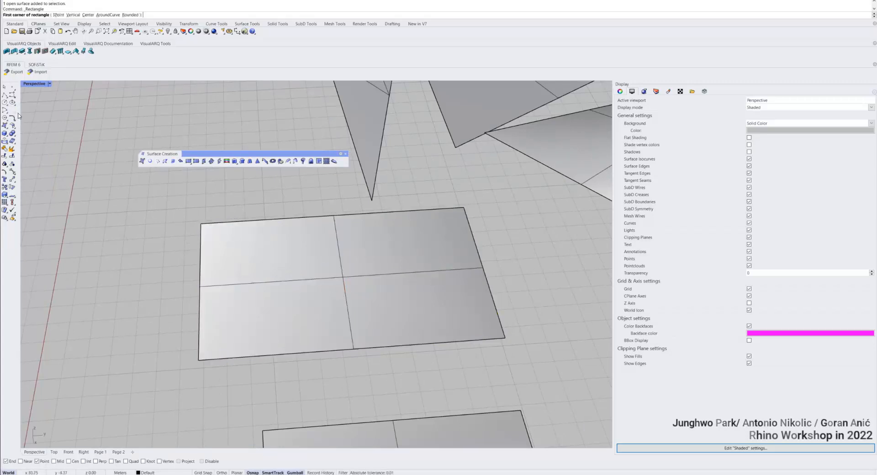
left_click(201, 224)
left_click(282, 266)
left_click(283, 267)
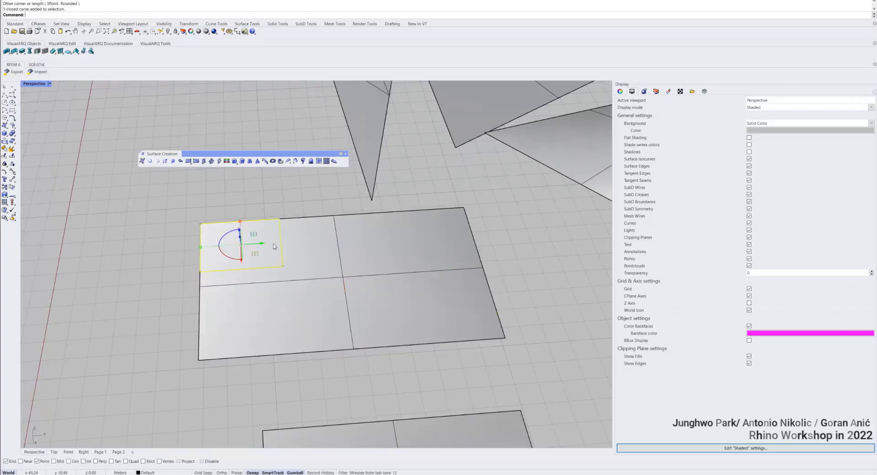
left_click_drag(283, 268, 314, 285)
key("Escape")
- Split the planar surface with the inner rectangle and delete the cut-out piece
right_click_drag(390, 275, 366, 272)
left_click(370, 271)
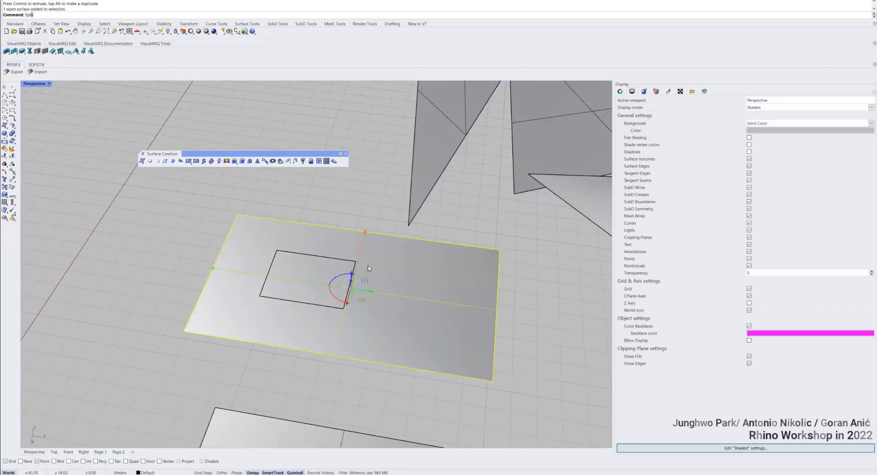
key("Return")
left_click(351, 274)
key("Return")
left_click(320, 277)
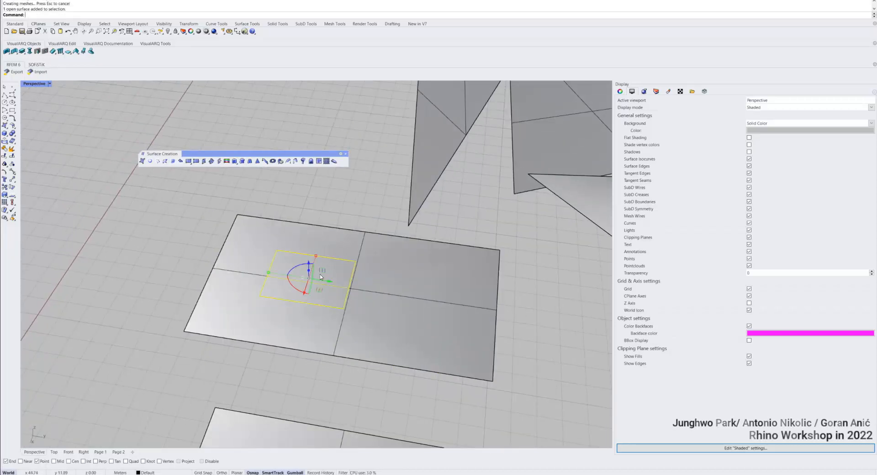
key("Delete")
- Delete the leftover rectangle curve around the new opening
mouse_move(342, 295)
right_mouse_down()
mouse_move(352, 290)
mouse_move(345, 285)
right_mouse_up()
left_click(345, 286)
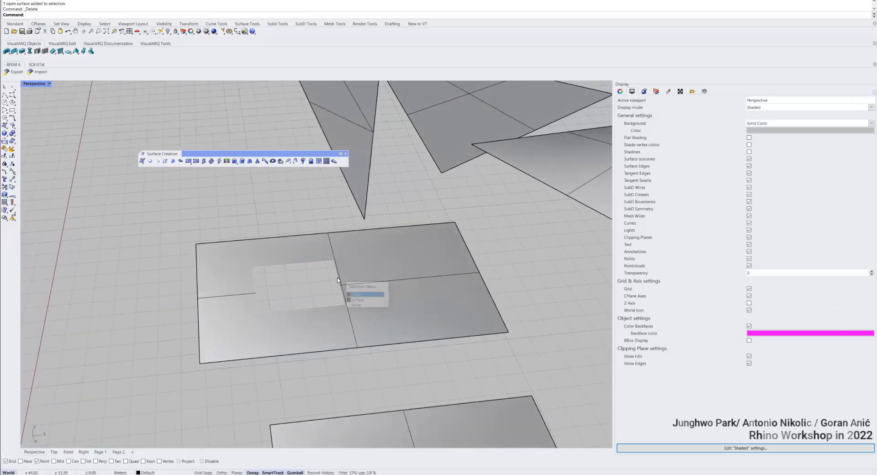
left_click(354, 294)
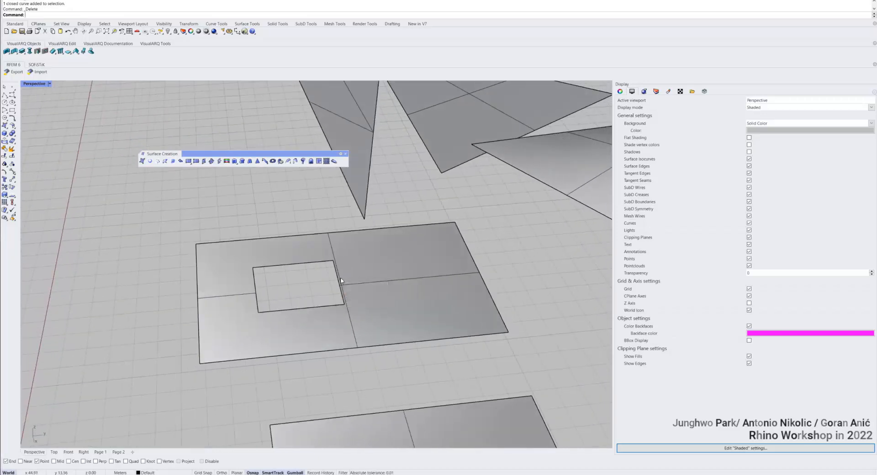
- Draw a circle from its center point in the free area beside the surface with the new rectangular opening
scroll(352, 280, "down", 4)
mouse_move(352, 280)
right_mouse_down()
mouse_move(400, 258)
mouse_move(409, 224)
mouse_move(354, 277)
right_mouse_up()
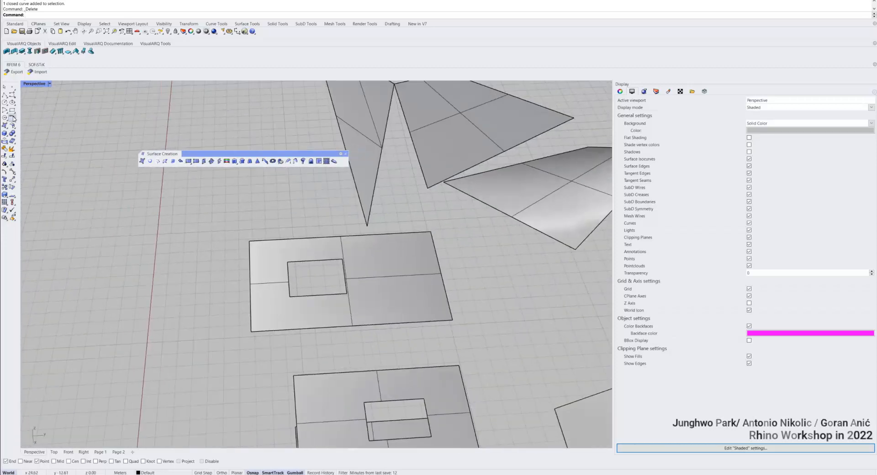
left_click(5, 102)
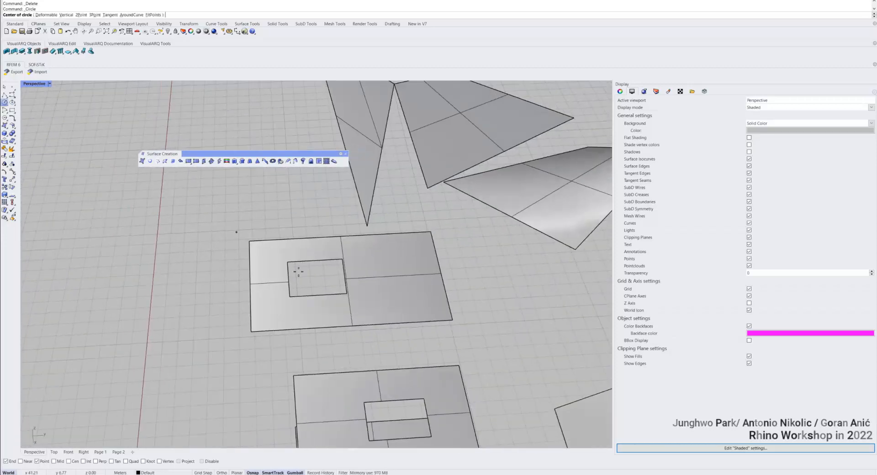
left_click(373, 349)
left_click(411, 348)
right_click_drag(411, 348, 427, 335)
- Move the circle onto the surface and along the green axis until it clears the rectangular opening
left_click(434, 312)
left_click_drag(419, 306, 371, 245)
scroll(437, 256, "down", 8)
mouse_move(438, 257)
right_mouse_down()
mouse_move(437, 212)
mouse_move(428, 251)
right_mouse_up()
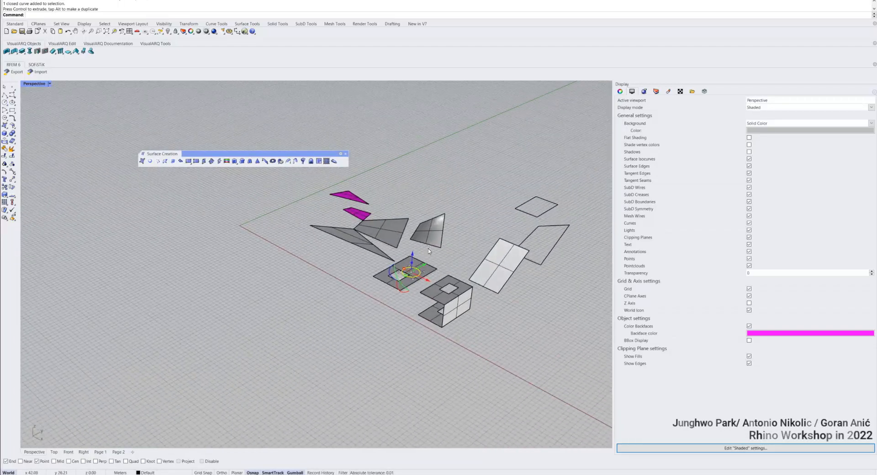
scroll(396, 286, "up", 6)
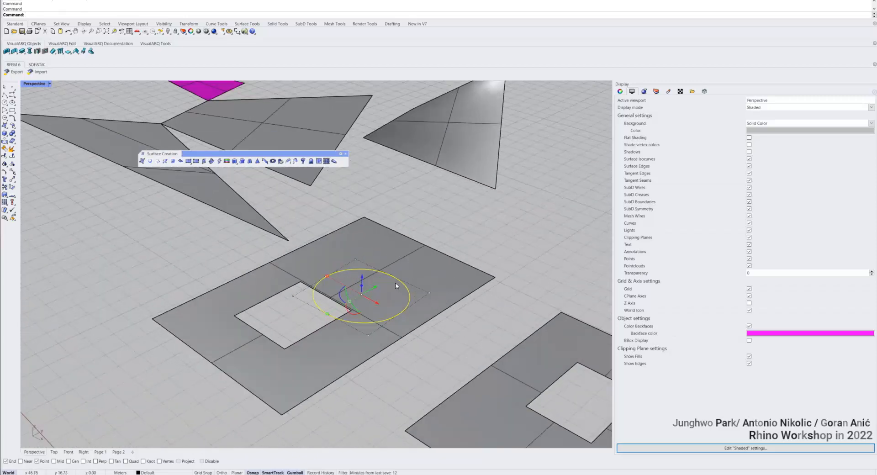
left_click_drag(377, 288, 404, 266)
key("Escape")
- Split the surface with the circle and delete the circular piece inside it
left_click(369, 327)
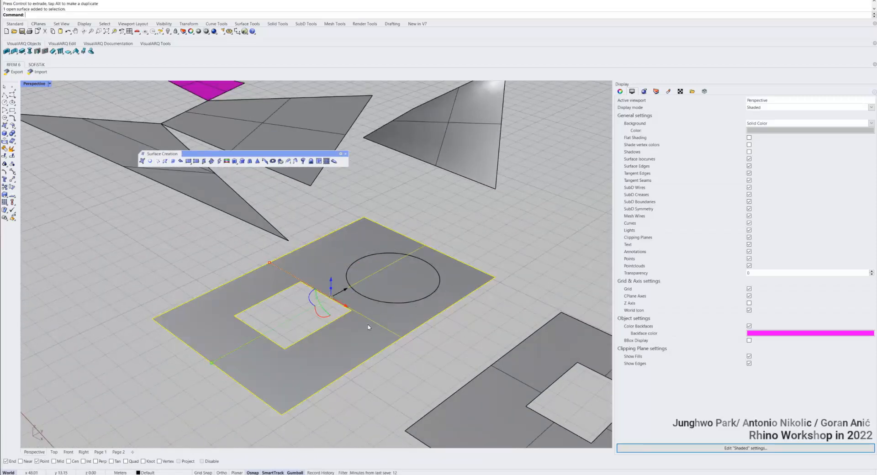
type("Split")
key("Return")
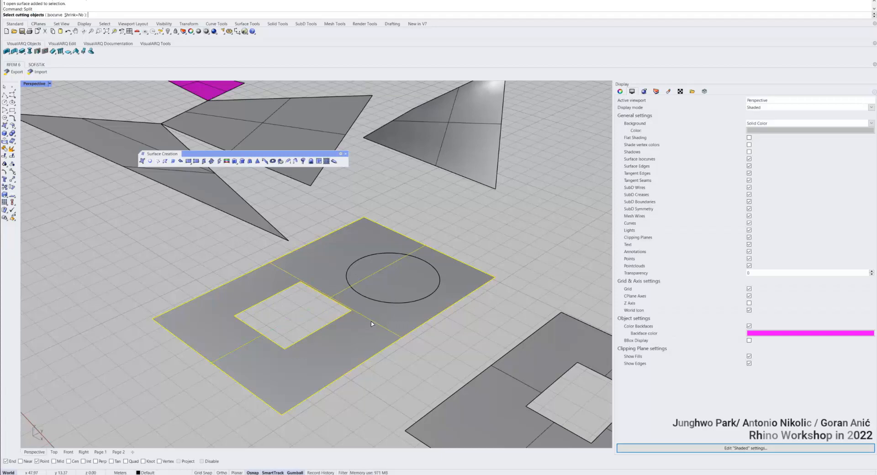
left_click(388, 304)
key("Return")
left_click(393, 287)
key("Delete")
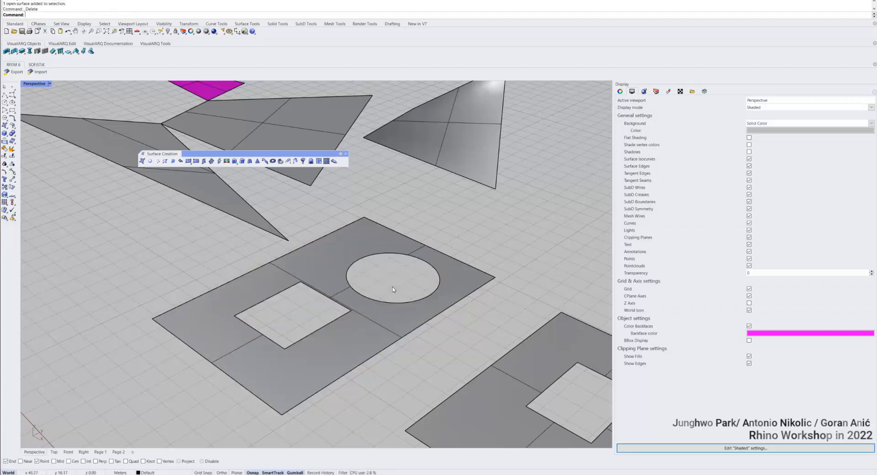
- Turn on the control points of the surface with two openings and try to pick a corner of the rectangular opening
scroll(400, 288, "down", 3)
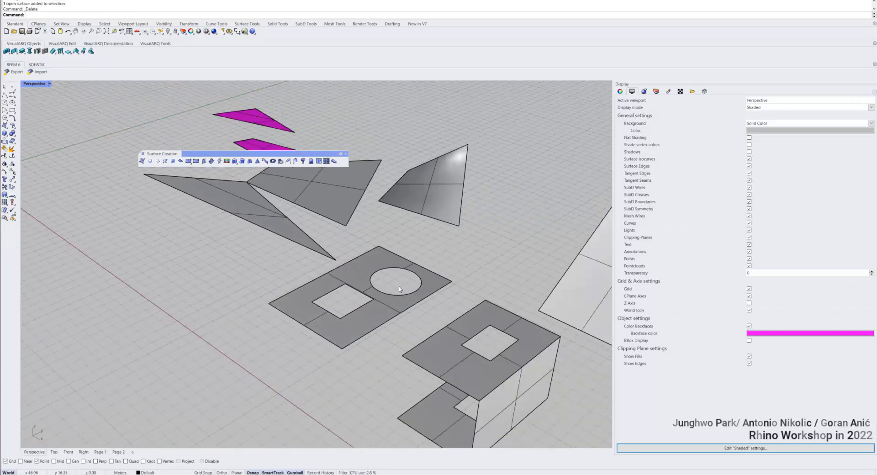
right_click_drag(407, 288, 326, 266)
left_click(326, 266)
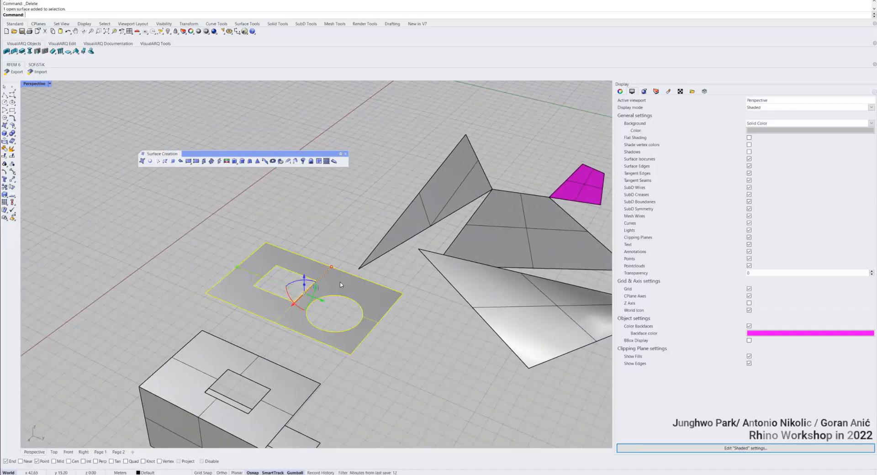
scroll(312, 283, "up", 2)
key("F10")
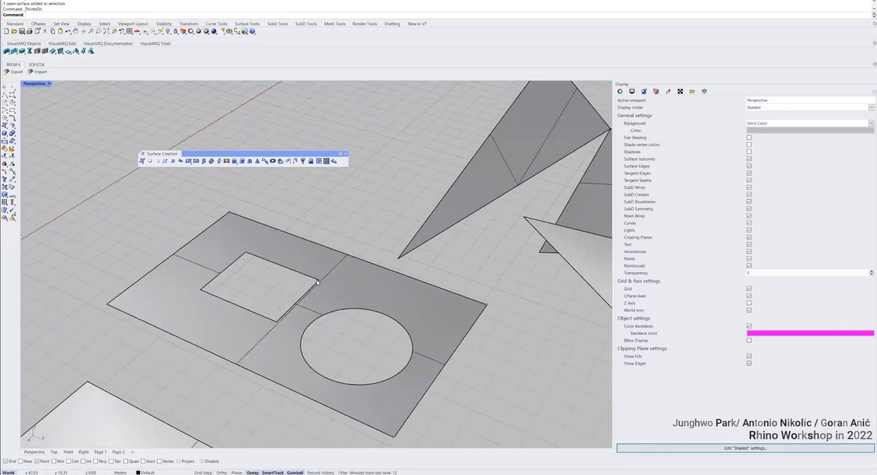
left_click(318, 282)
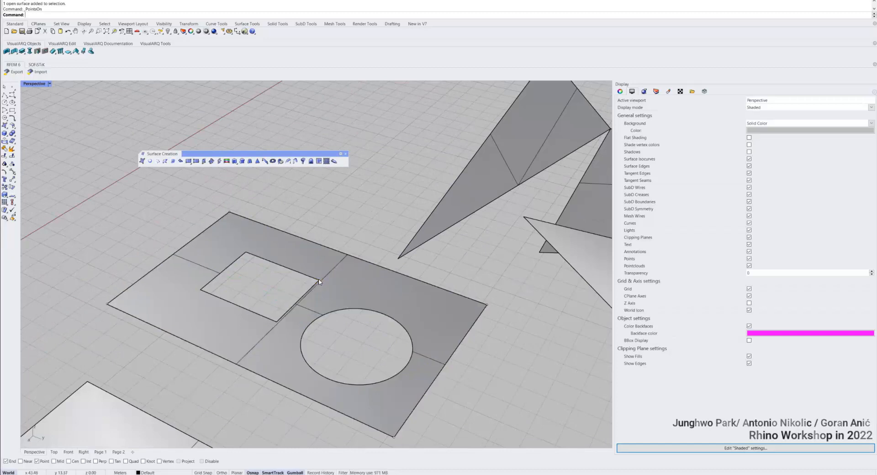
right_click_drag(308, 254, 341, 288)
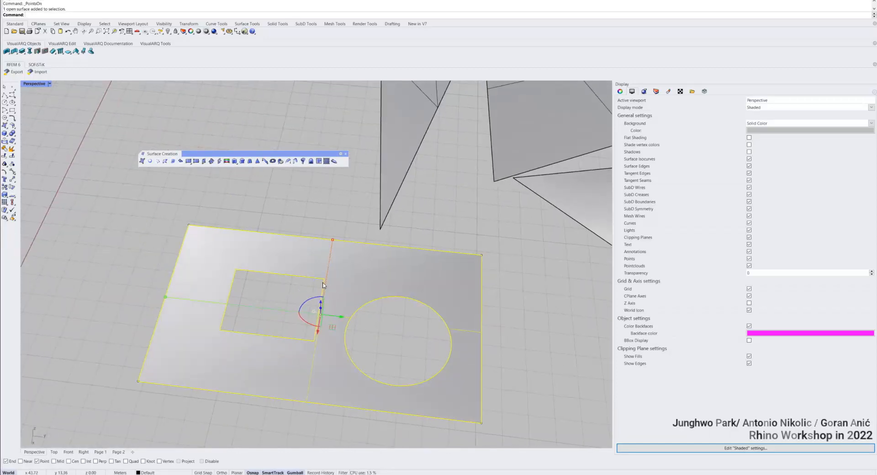
left_click(322, 281)
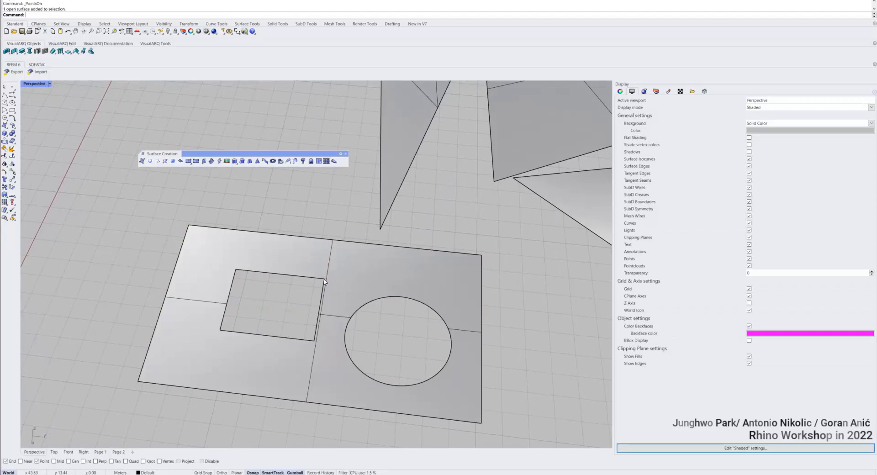
- Inspect the surface's outer corner control point in Wireframe display, and return to Shaded display with the control points hidden
left_click(332, 289)
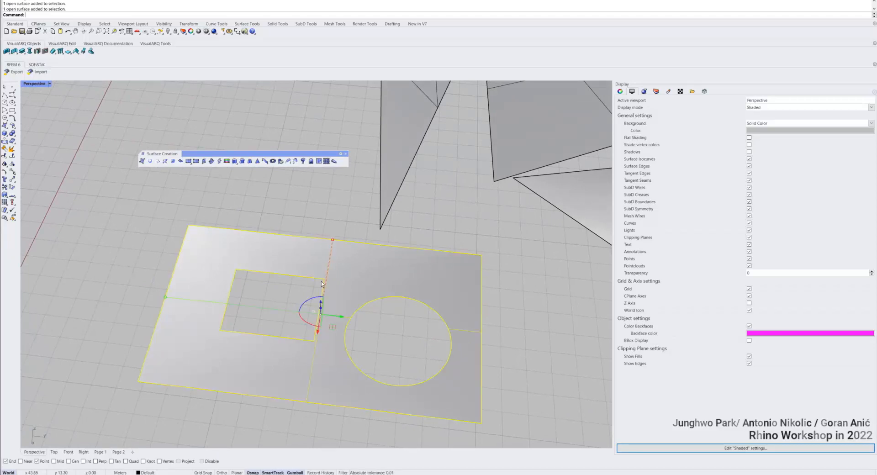
key("F10")
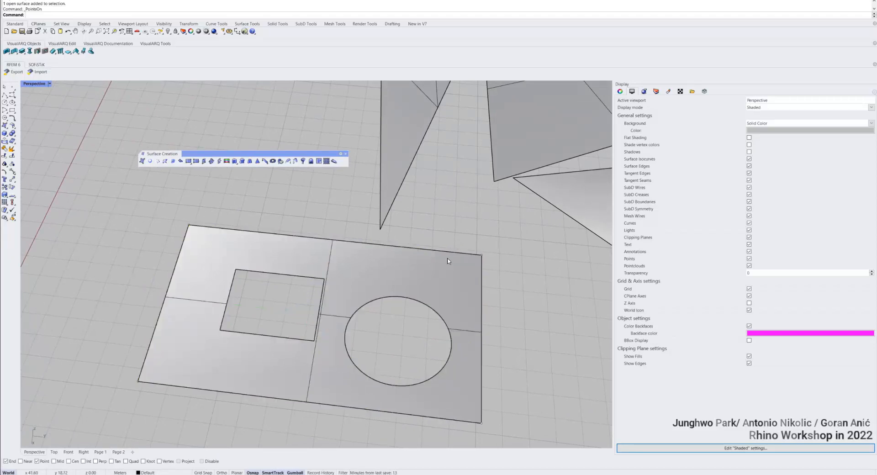
key("ctrl+alt+w")
left_click(482, 255)
key("F11")
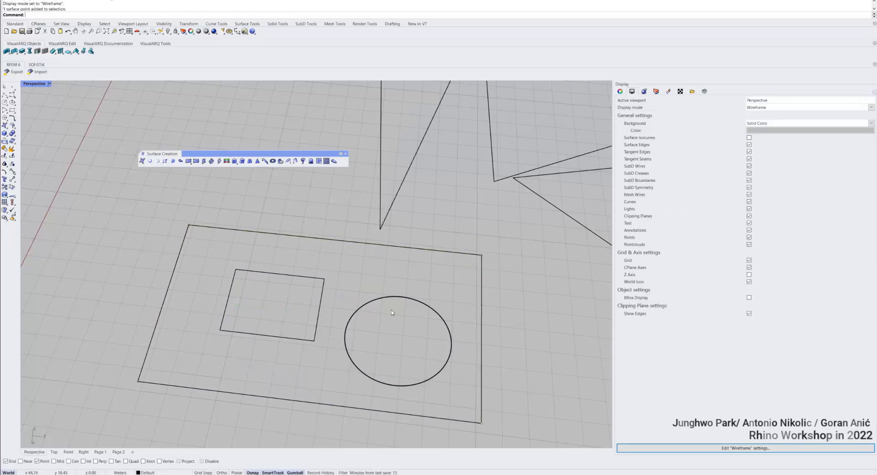
key("ctrl+alt+s")
left_click(330, 286)
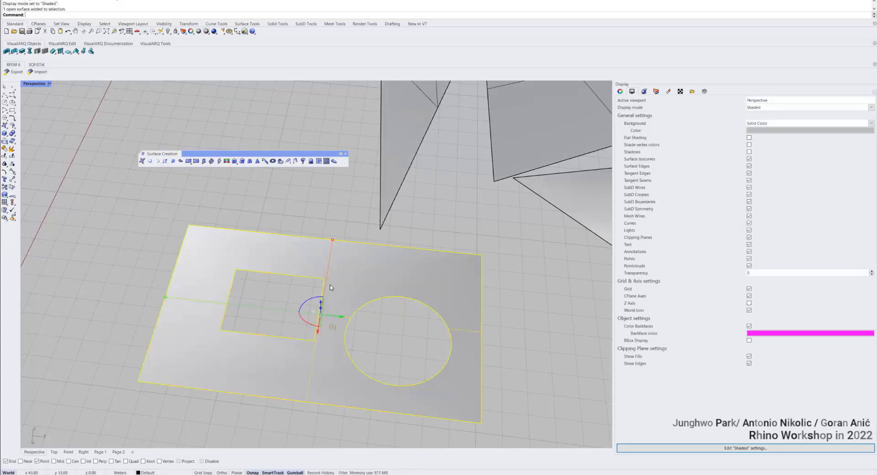
key("Escape")
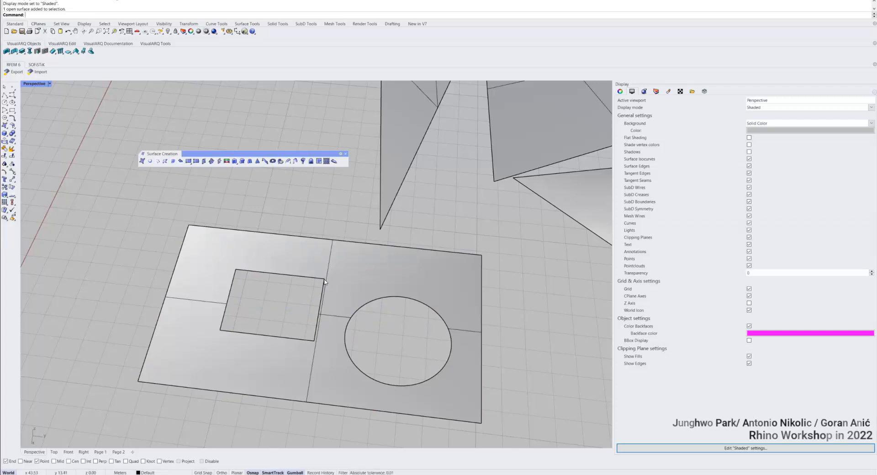
- Move the edge of the rectangular opening nearest the circle along the green axis, away from the circle, to narrow the opening
left_click(325, 281, "ctrl+shift")
right_click_drag(327, 299, 373, 274)
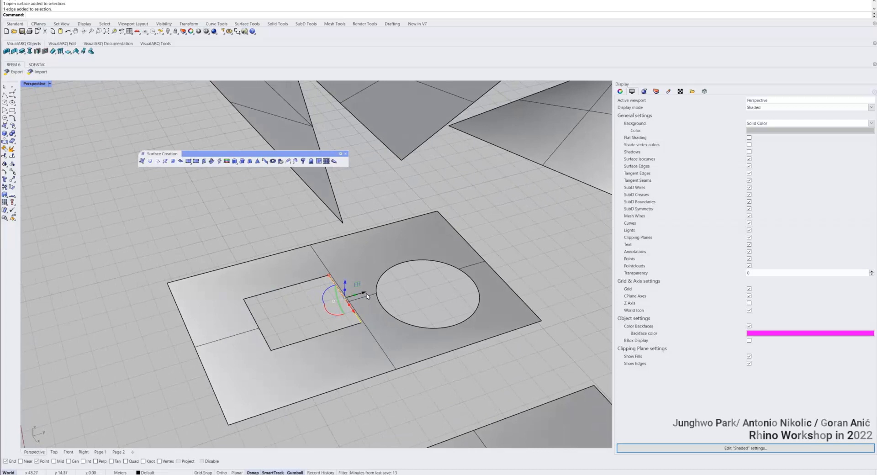
left_click_drag(367, 296, 326, 306)
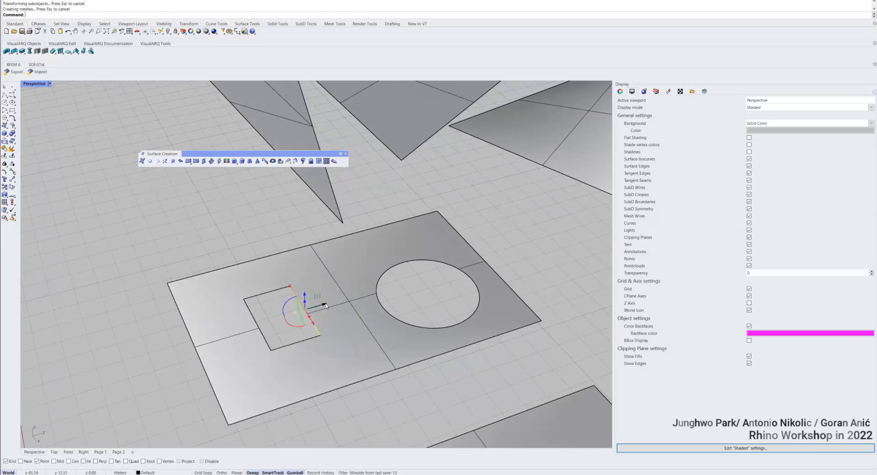
key("Escape")
- Select the surface vertex at a corner of the moved opening edge and raise it along the blue axis to warp the surface
left_click(320, 336, "ctrl+shift")
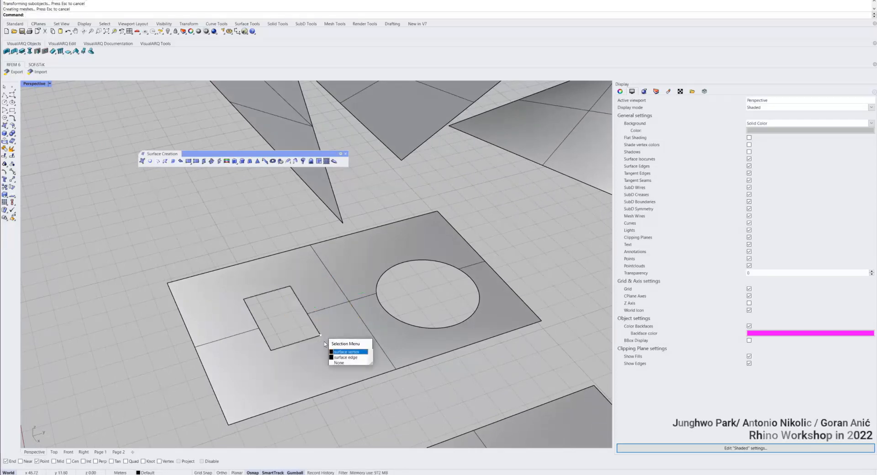
left_click(340, 352)
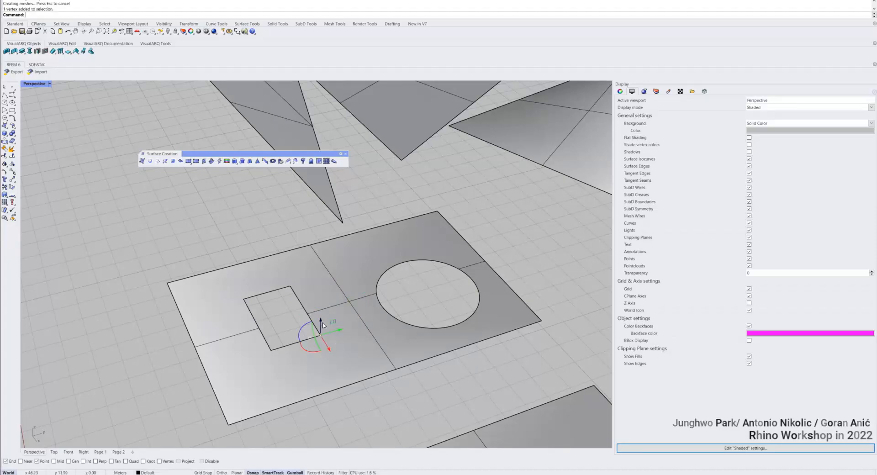
left_click_drag(320, 317, 320, 289)
key("Escape")
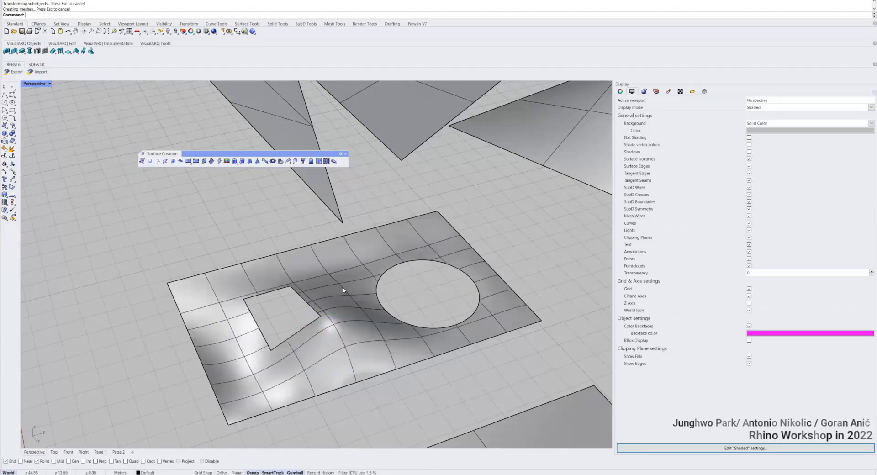
right_click_drag(321, 296, 470, 257)
scroll(329, 260, "up", 4)
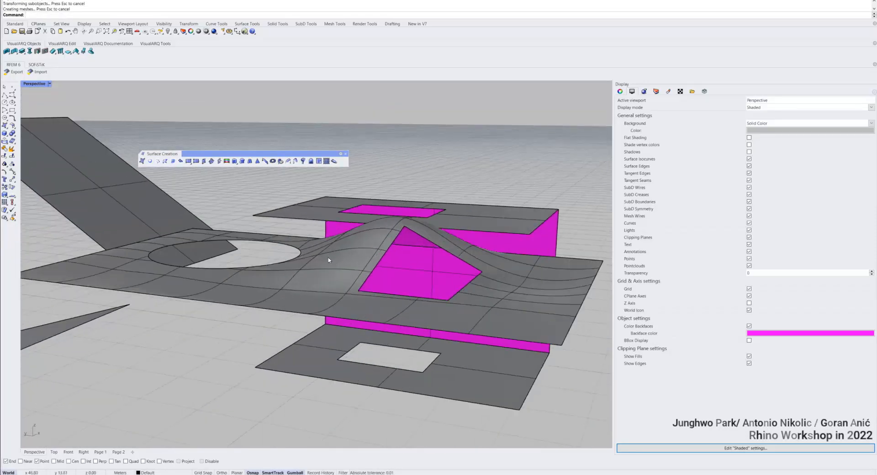
- Undo the last vertex move that warped the surface with the two openings
right_click_drag(329, 260, 423, 269)
right_click_drag(299, 296, 293, 269)
scroll(433, 265, "down", 3)
key("ctrl+z")
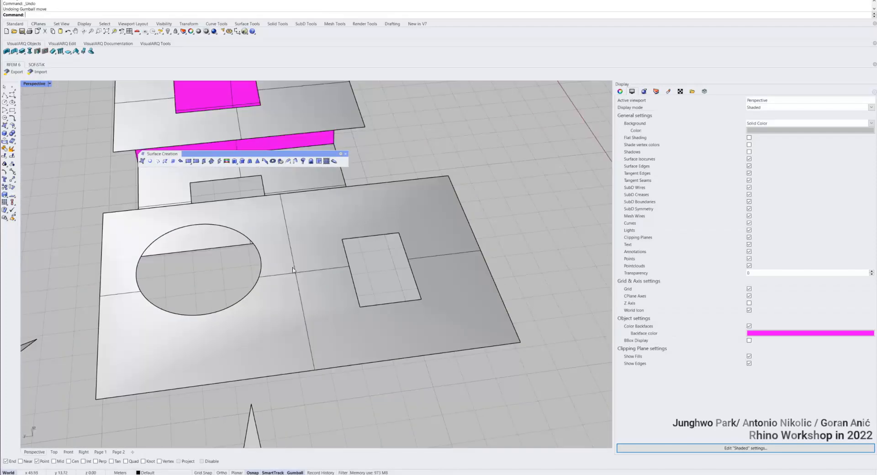
- Select the rectangular opening's edge nearest the circle and raise it along the blue axis to warp the surface
scroll(351, 288, "up", 2)
left_click(356, 285, "ctrl+shift")
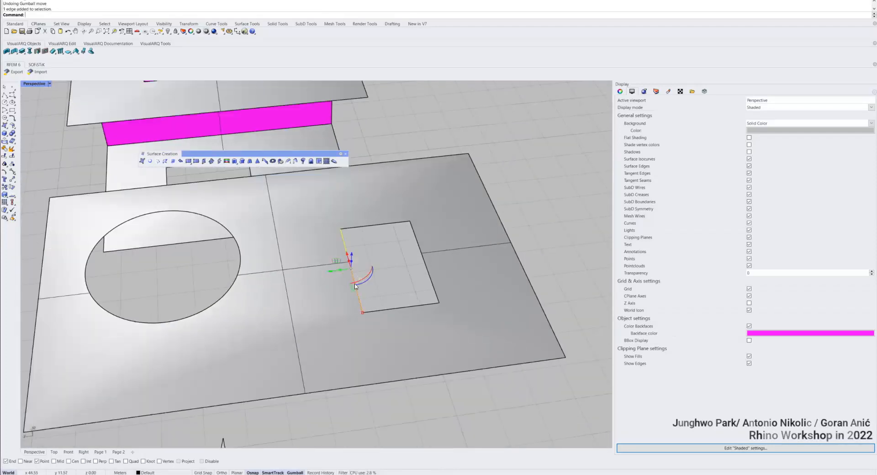
left_click_drag(353, 258, 352, 229)
right_click_drag(390, 232, 314, 246)
left_click(314, 247)
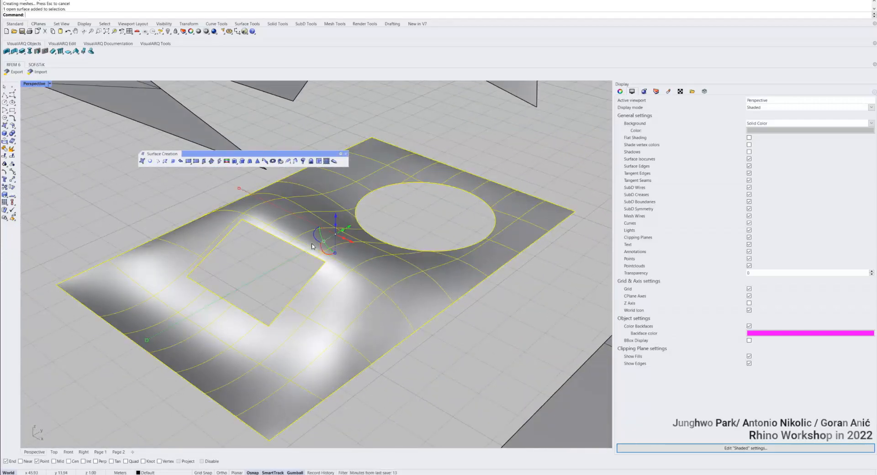
key("Escape")
right_click_drag(368, 272, 247, 250)
- Undo the edge move on the surface with the two openings
key("ctrl+z")
scroll(249, 251, "down", 4)
right_click_drag(305, 274, 267, 251)
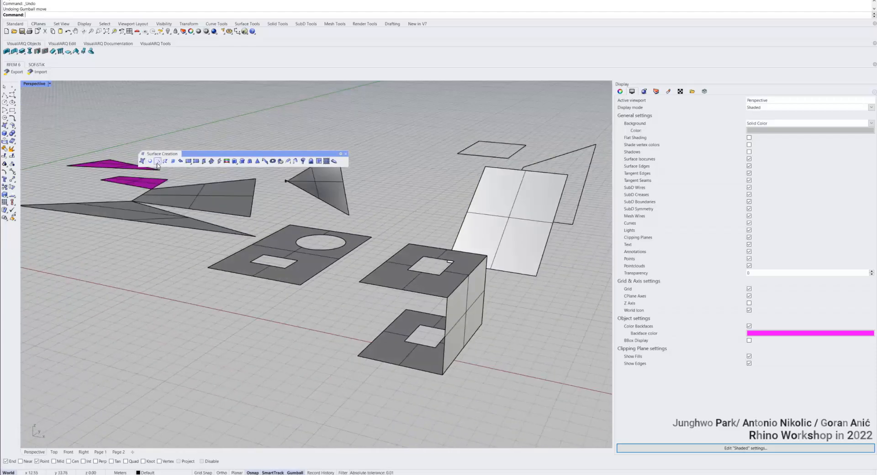
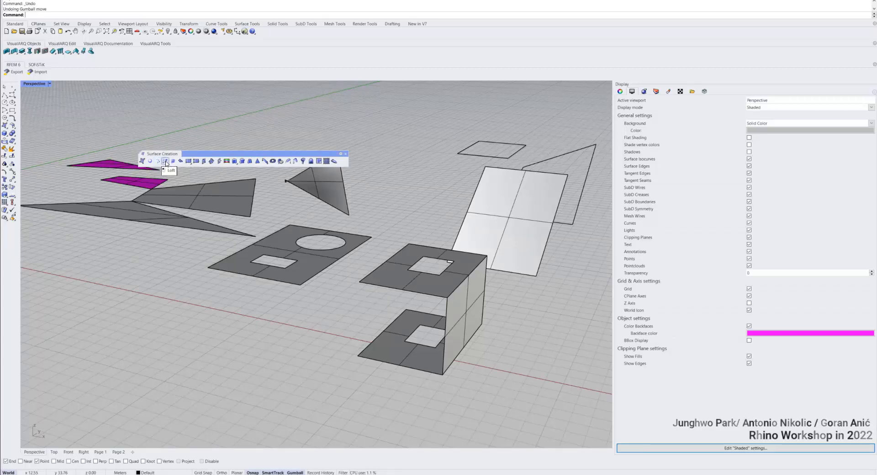
- Copy the flat rectangle curve twice along the blue axis to stack three rectangles above one another
right_click_drag(409, 206, 190, 245)
right_click_drag(374, 243, 255, 280, "shift")
scroll(393, 263, "up", 5)
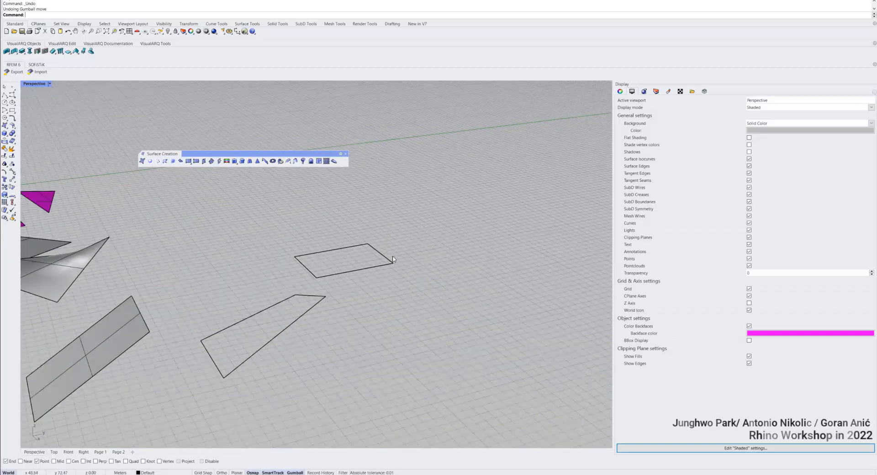
left_click(391, 263)
right_click_drag(389, 257, 469, 309, "shift")
scroll(469, 309, "down", 3)
left_click_drag(418, 294, 423, 225)
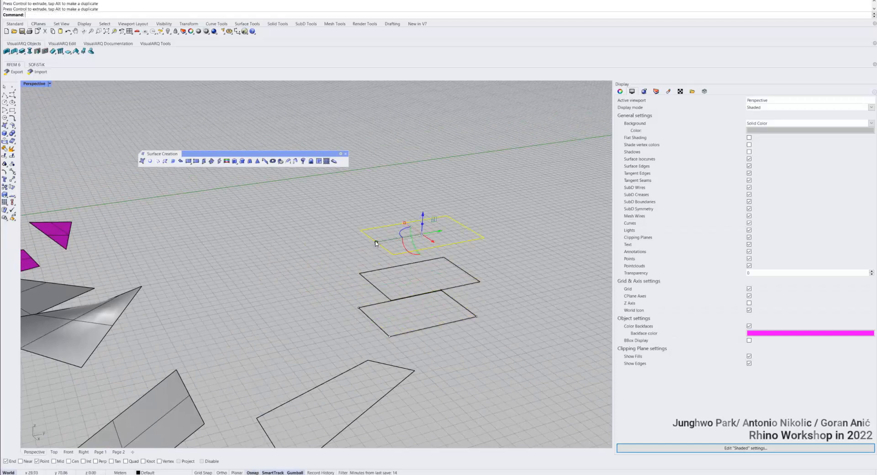
- Enlarge the top rectangle along the green and red axes, and stretch the middle rectangle slightly along the green axis
left_click_drag(376, 242, 364, 245)
left_click_drag(404, 223, 394, 217)
left_click(389, 284)
left_click(376, 292)
scroll(377, 293, "up", 4)
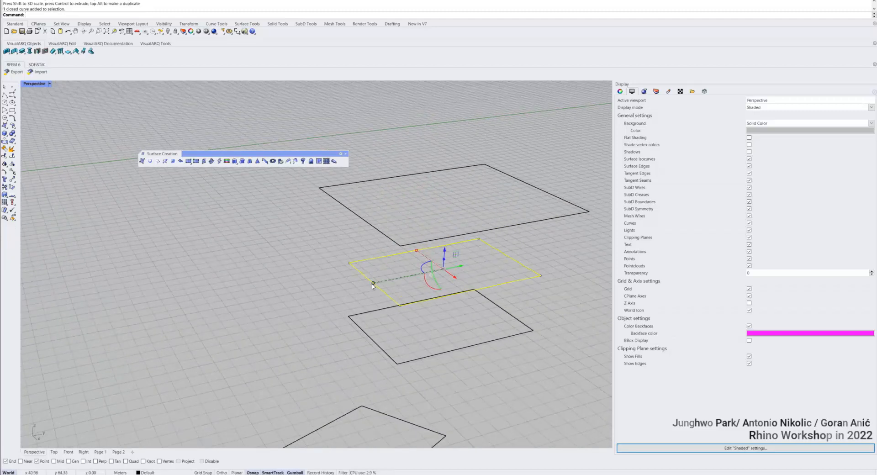
left_click_drag(373, 285, 362, 288)
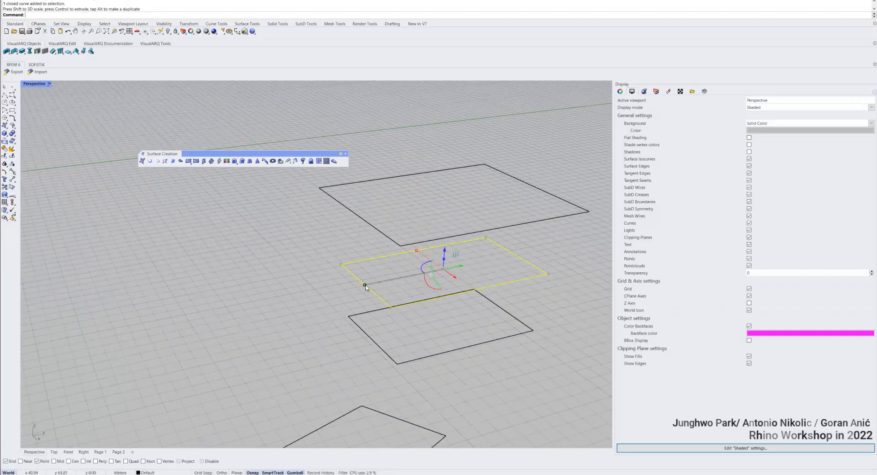
left_click_drag(420, 270, 418, 266)
left_click(414, 268)
- Loft the three stacked rectangle curves with the Normal style and Do not simplify, keeping the default seam points
right_click_drag(415, 270, 309, 259)
left_click_drag(443, 389, 238, 195)
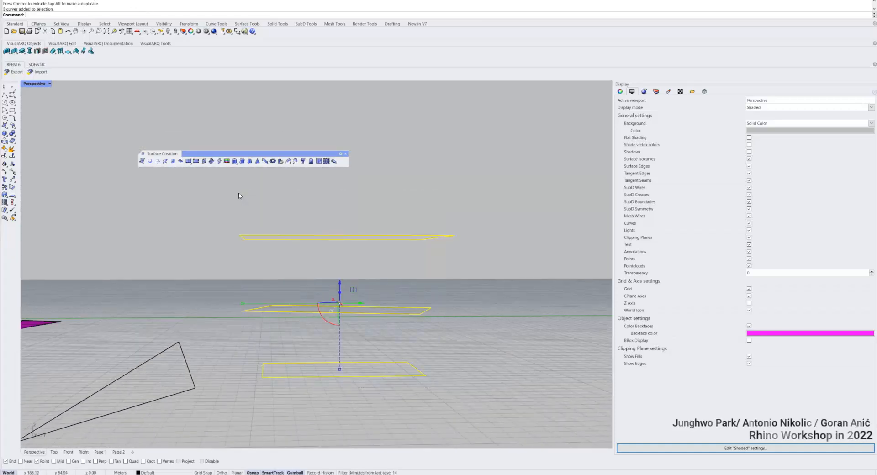
left_click(166, 161)
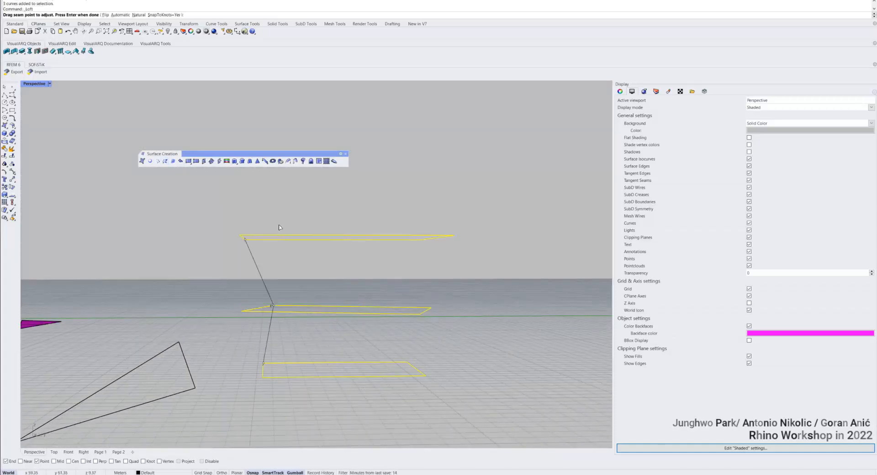
right_click_drag(354, 193, 373, 232)
key("Return")
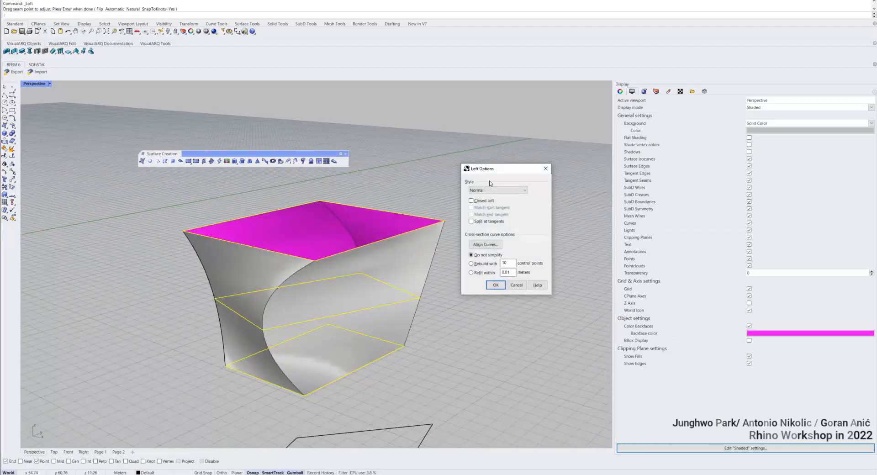
left_click_drag(496, 170, 514, 196)
key("Return")
- Move the lofted polysurface sideways along the green axis, clear of its three rectangle curves
right_click_drag(329, 243, 374, 246)
right_click(373, 246)
key("Escape")
key("Escape")
left_click(371, 289)
scroll(373, 290, "down", 5)
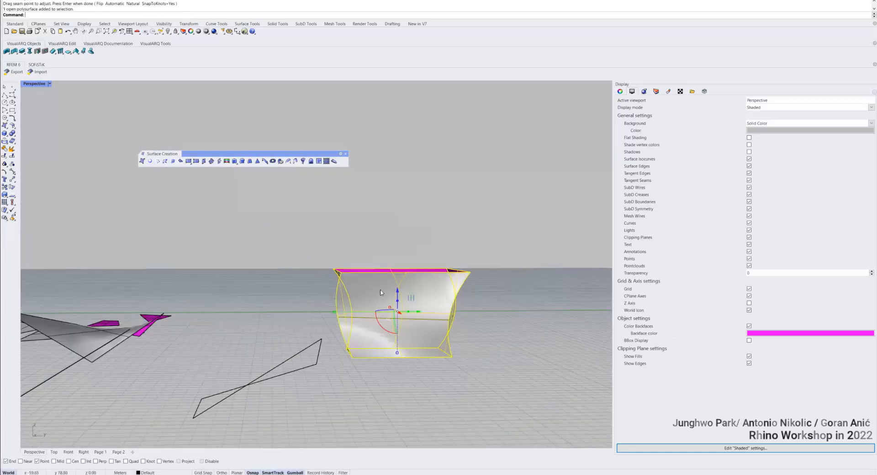
left_click_drag(381, 292, 524, 293)
right_click_drag(507, 320, 361, 308, "shift")
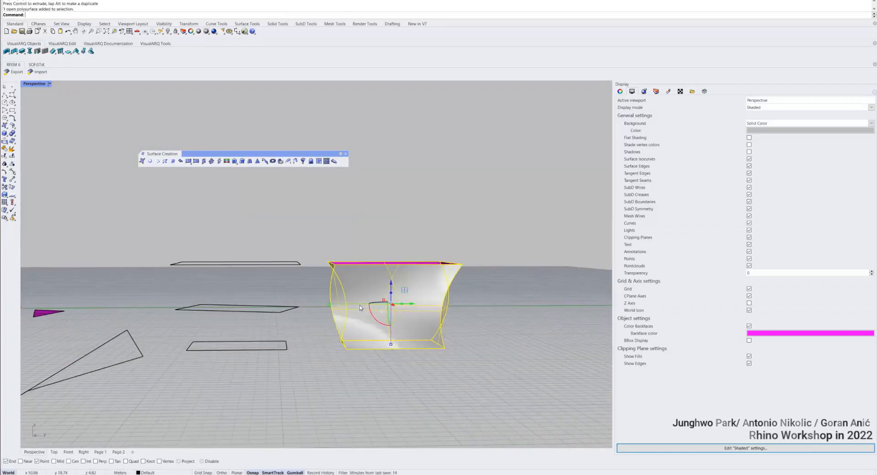
left_click_drag(360, 308, 406, 311)
- Start a second loft through the three rectangle curves with the default seam points, keeping the preview unobstructed by its options
left_click_drag(283, 367, 215, 253)
left_click(165, 161)
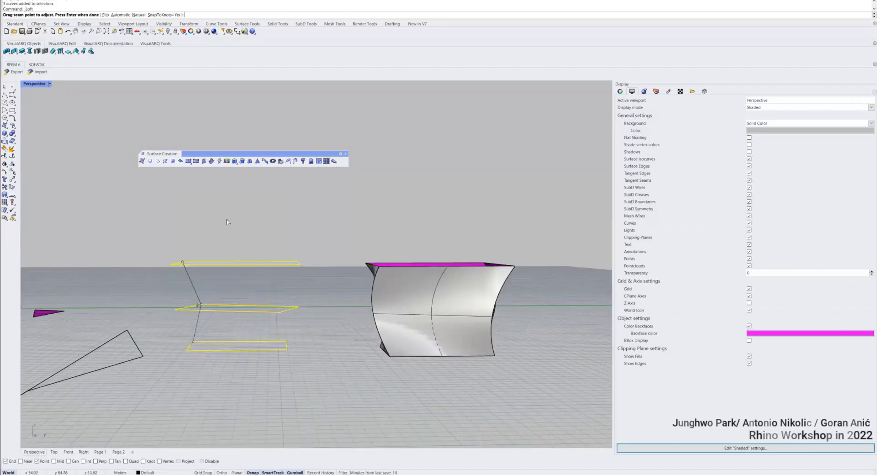
key("Return")
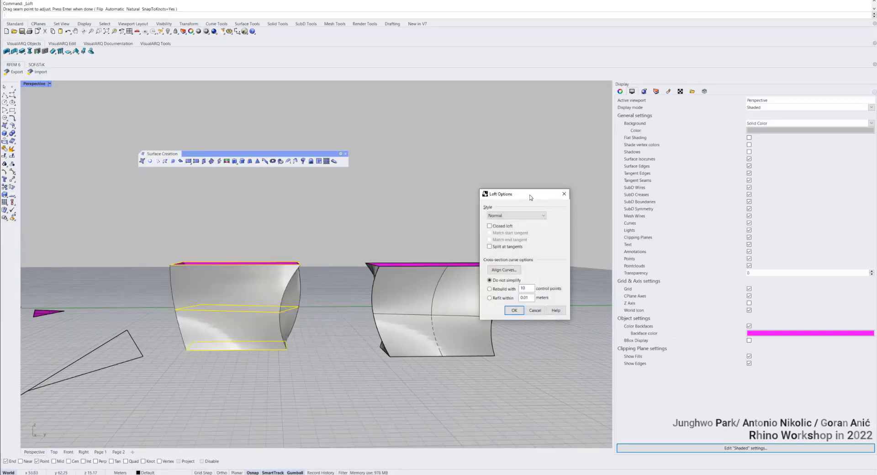
left_click_drag(530, 197, 386, 211)
- Preview the Loose, Tight, Straight sections and Uniform loft styles, and set the style back to Normal
left_click(361, 229)
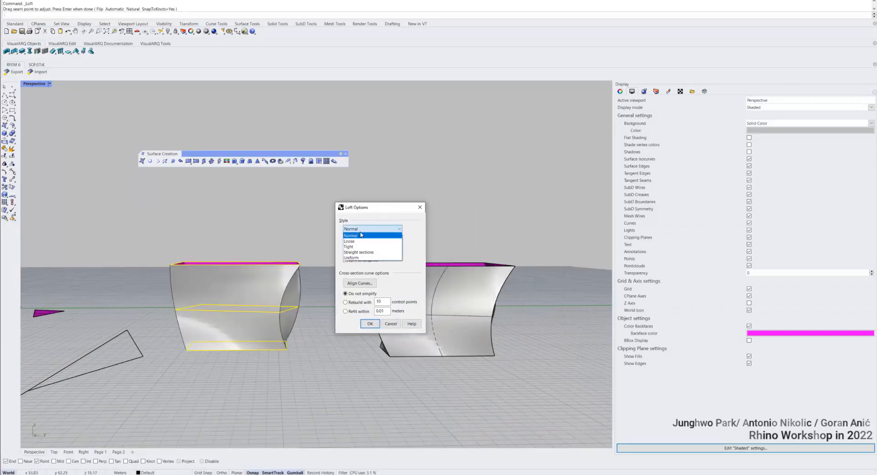
left_click(359, 241)
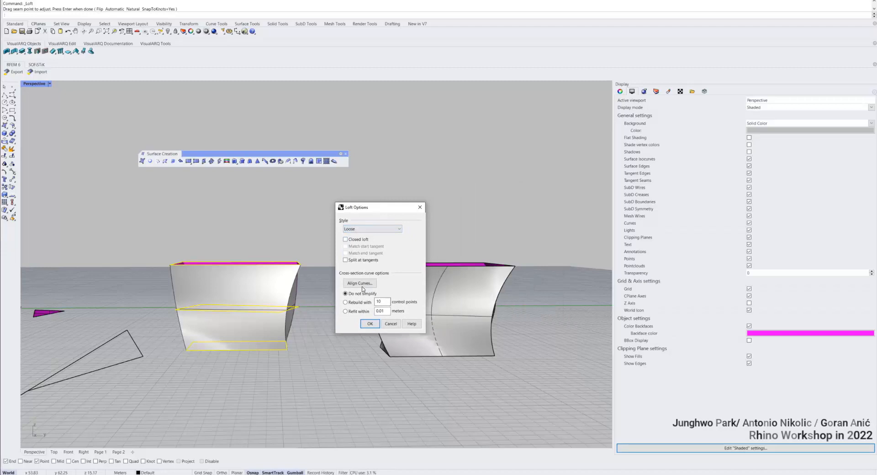
left_click(374, 229)
left_click(368, 248)
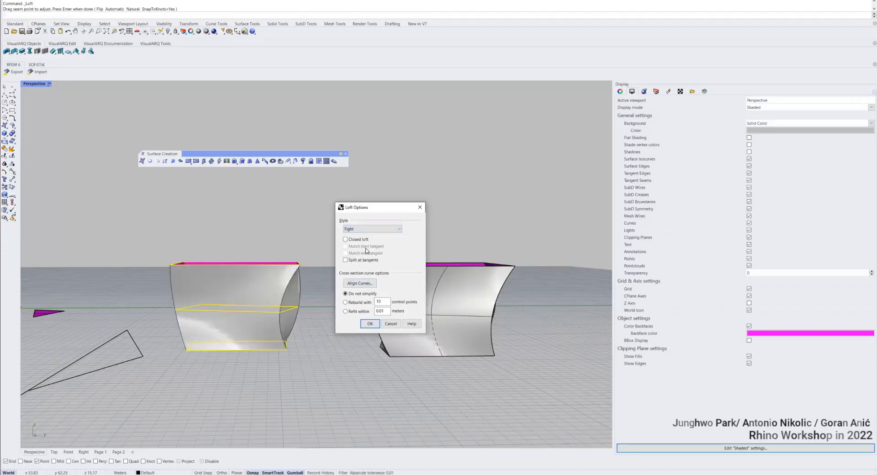
left_click(362, 230)
left_click(356, 254)
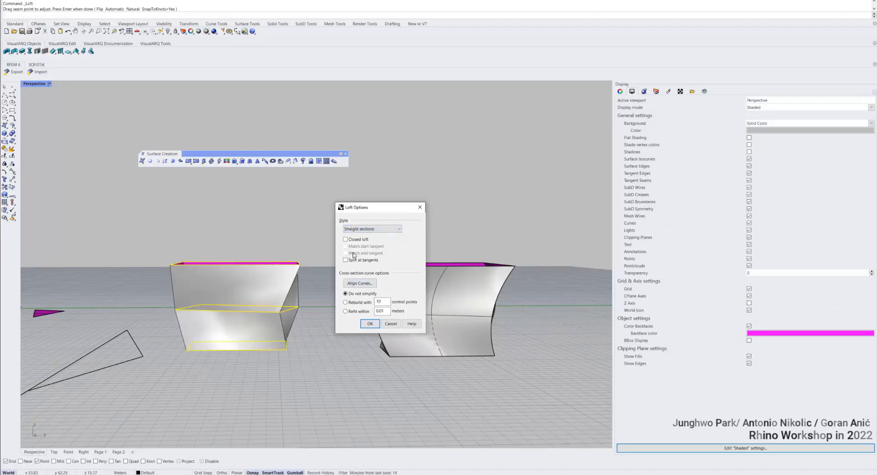
left_click(361, 228)
left_click(357, 261)
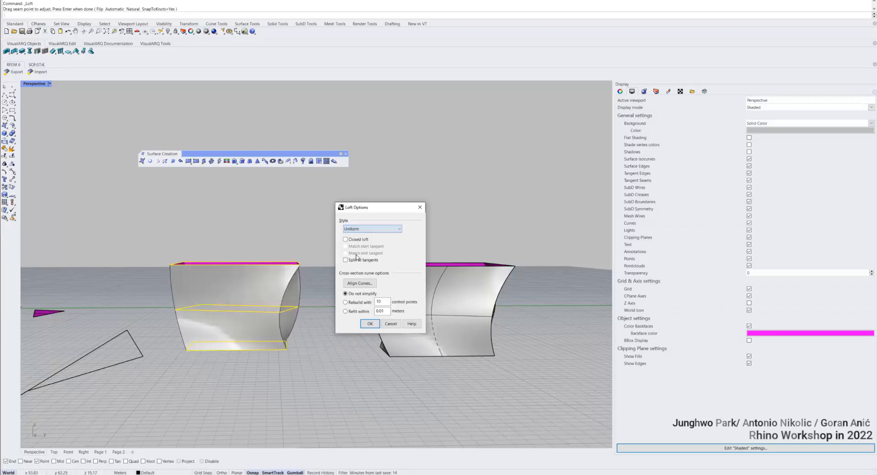
left_click(364, 229)
left_click(361, 234)
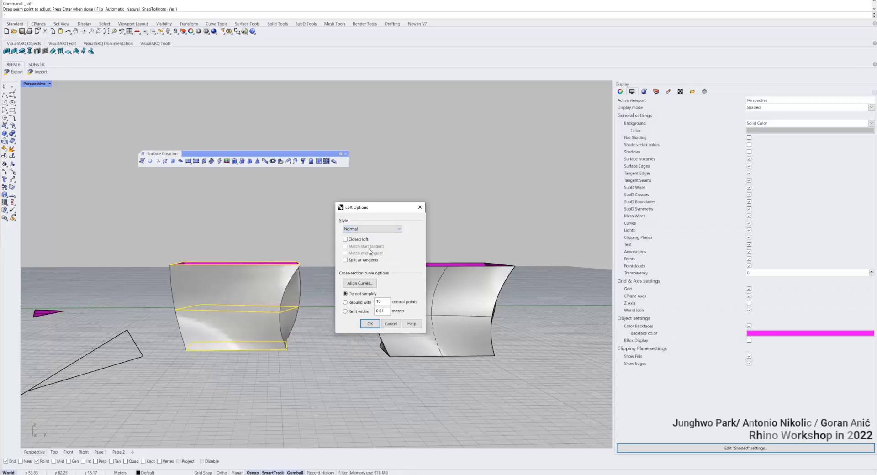
- Preview the loft rebuilt with 10 and 30 control points, and return to Do not simplify
left_click(355, 303)
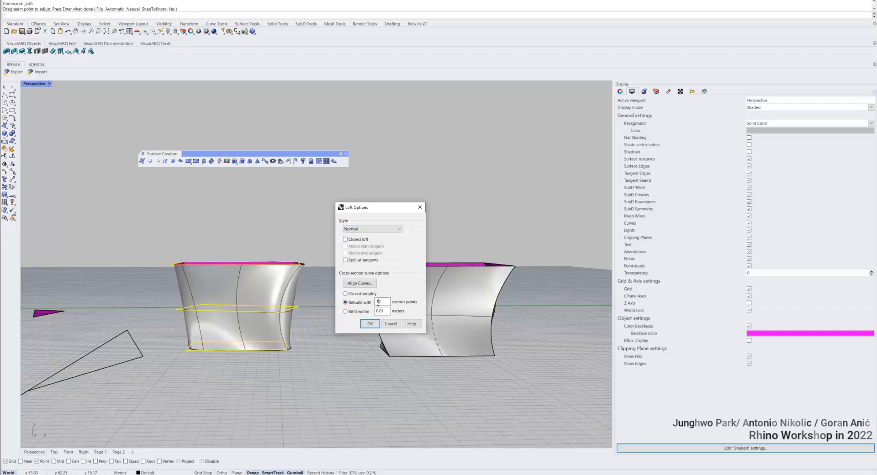
left_click_drag(378, 302, 365, 303)
type("3")
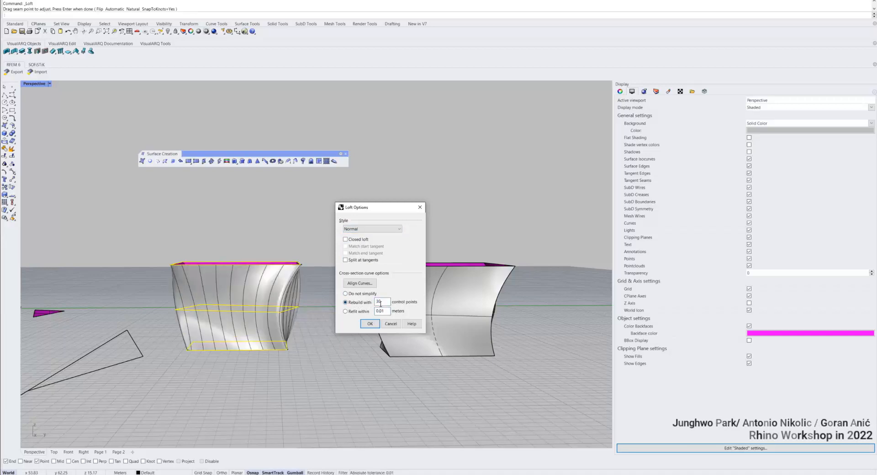
left_click(352, 294)
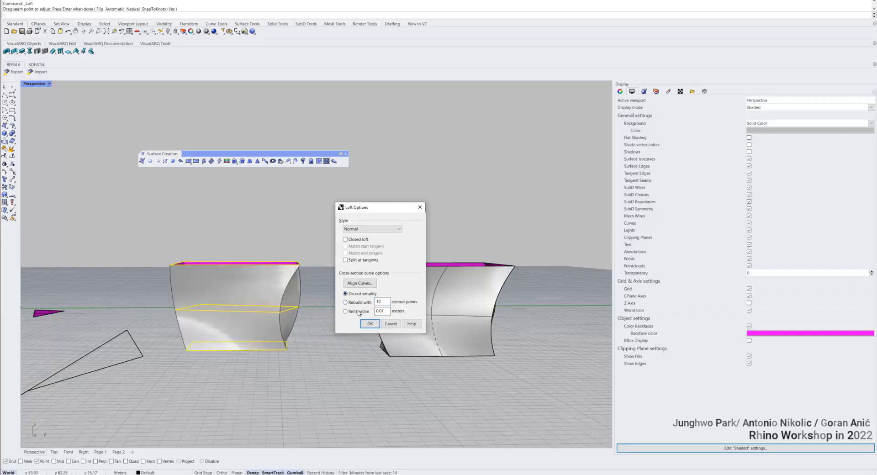
- Preview the Closed loft option, turn it off again, and complete the Normal loft without simplifying the curves
left_click(350, 241)
right_click_drag(282, 252, 248, 253)
left_click(363, 239)
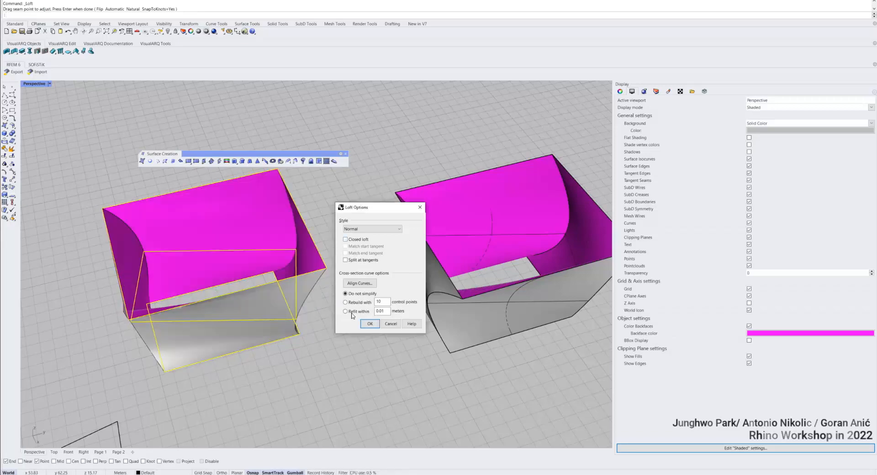
left_click(370, 324)
right_click_drag(368, 322, 300, 320)
scroll(292, 311, "down", 5)
- Draw a wavy degree 3 control-point curve with four points in the Front view, starting on the red axis beside the existing objects
double_click(41, 84)
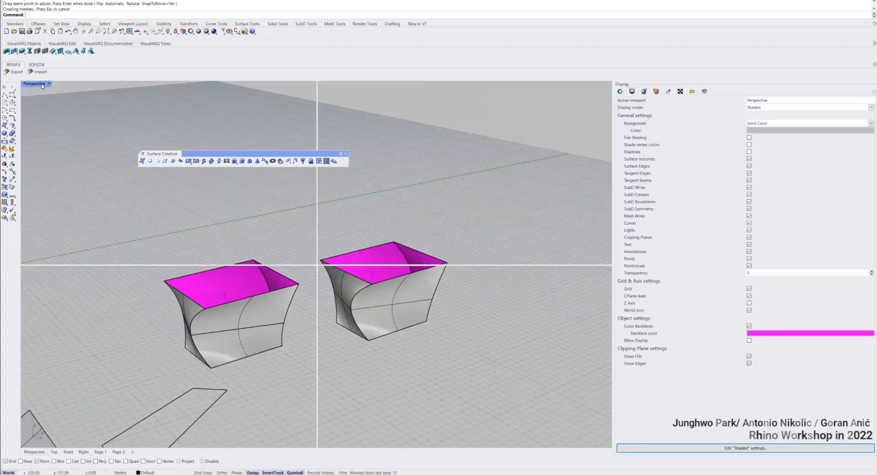
double_click(28, 269)
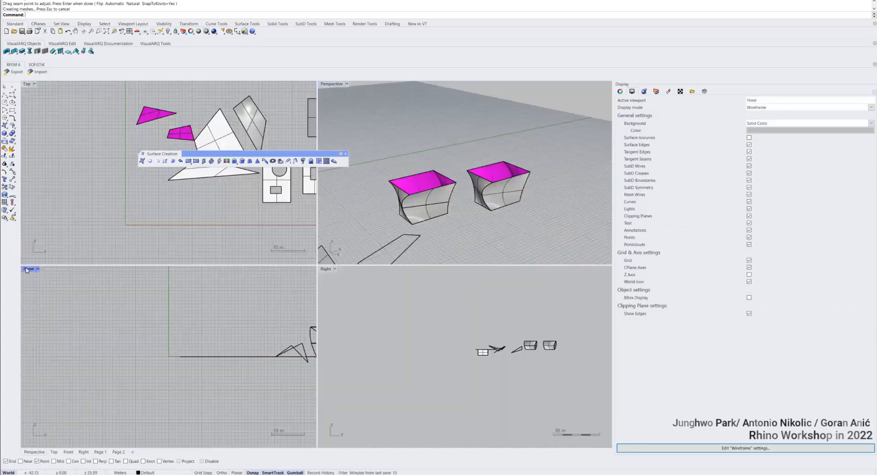
scroll(262, 200, "up", 2)
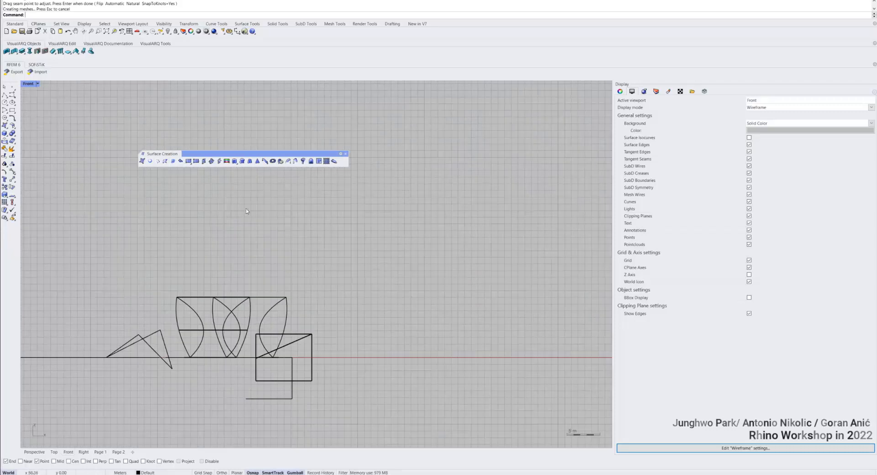
left_click(12, 94)
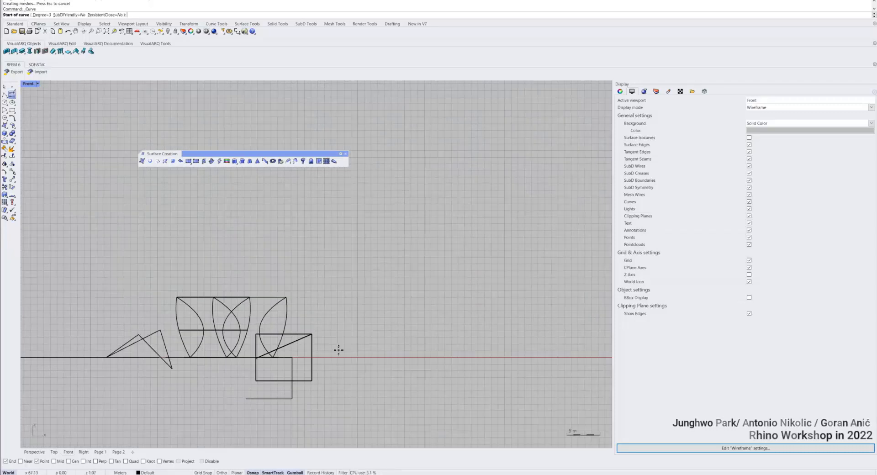
left_click(358, 359)
left_click(397, 309)
left_click(457, 365)
left_click(502, 333)
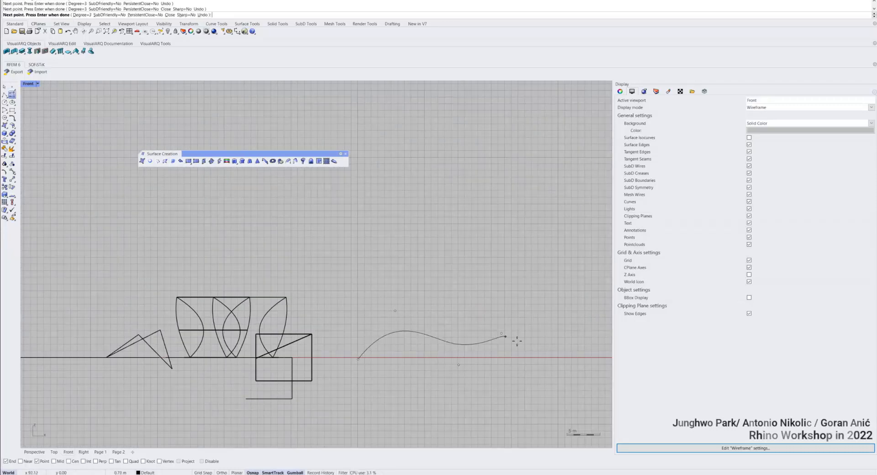
right_click(535, 350)
- Select the wavy curve and make two copies of it side by side across the ground plane in the Perspective view
left_click(475, 345)
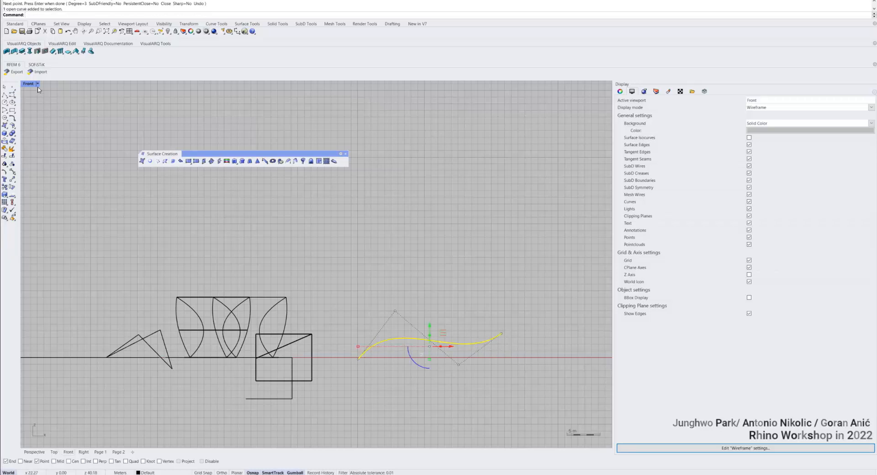
double_click(32, 88)
double_click(328, 88)
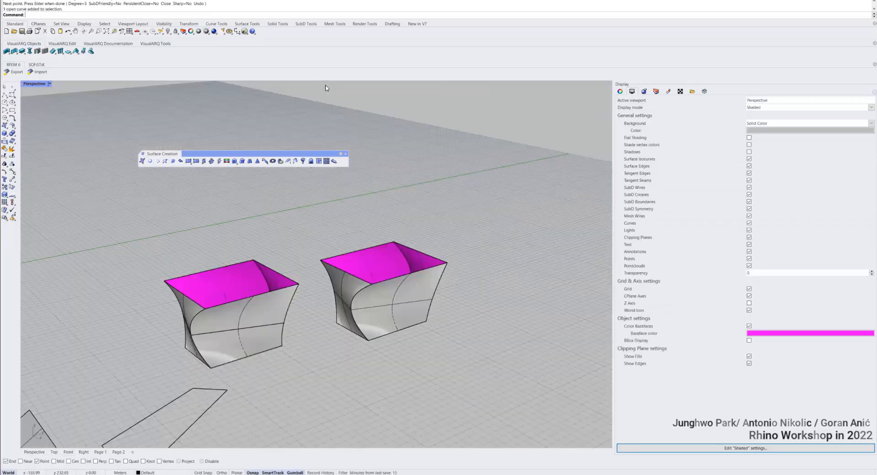
scroll(382, 225, "down", 3)
scroll(381, 225, "down", 2)
scroll(191, 304, "up", 10)
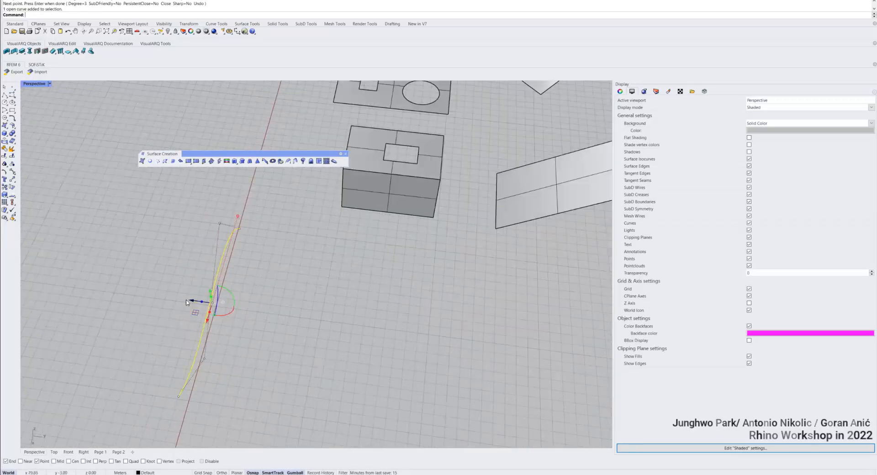
left_click_drag(218, 302, 313, 315, "alt")
key("Escape")
right_click_drag(309, 314, 383, 357)
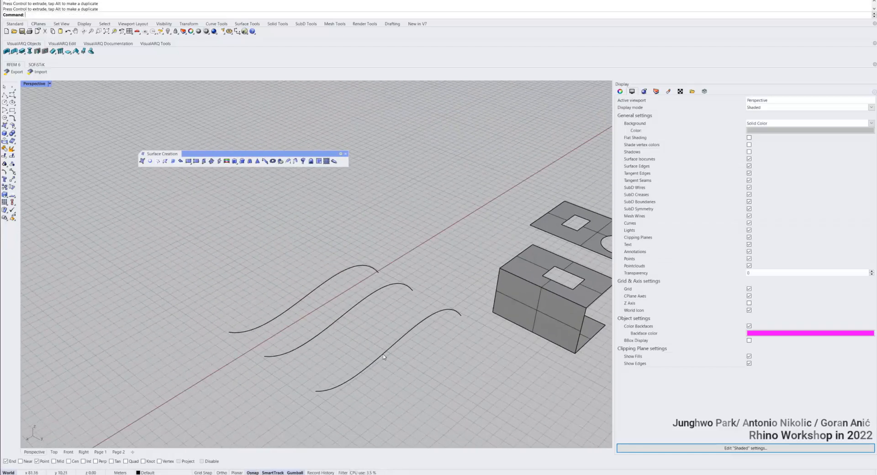
- Raise the two inner control points of the middle wavy curve vertically, turning it into one high arch
left_click(352, 310)
right_click_drag(353, 311, 337, 310)
left_click(332, 223)
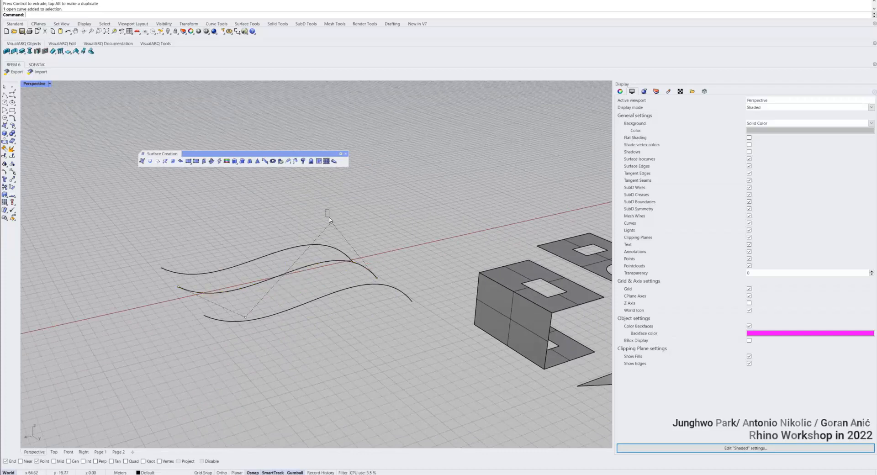
left_click_drag(332, 208, 327, 182)
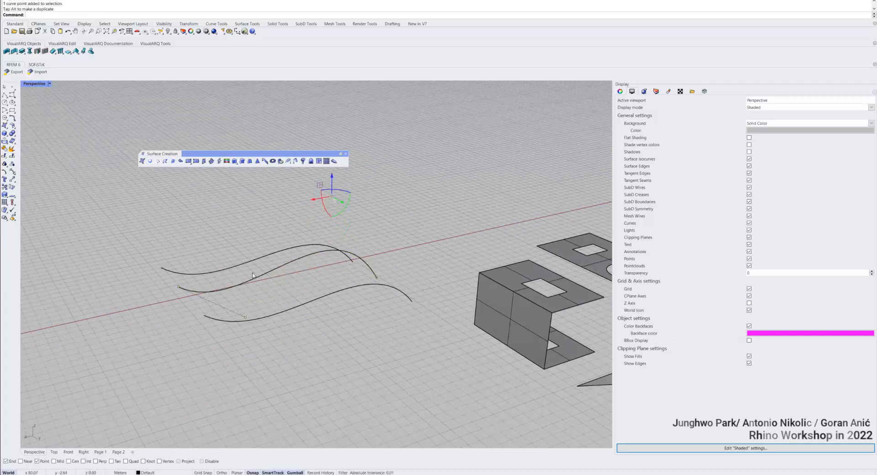
left_click(244, 317)
left_click_drag(245, 299, 243, 233)
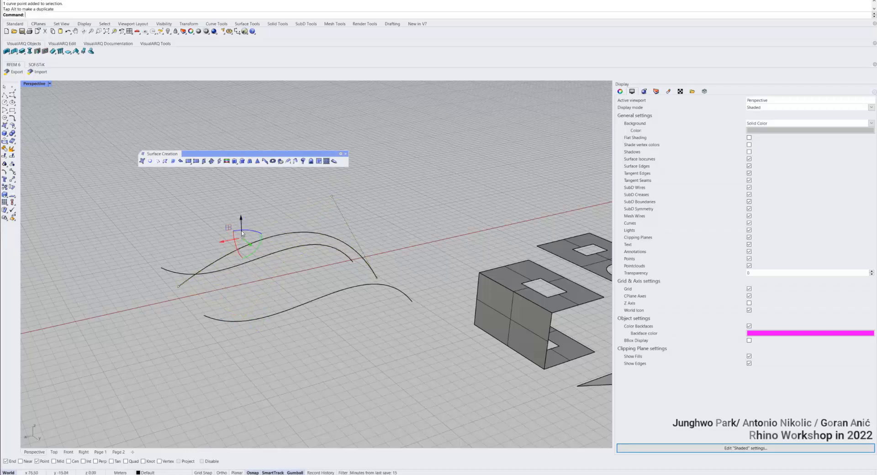
- Scale the nearest wavy curve shorter along its length and lower its crest control point
left_click(328, 310)
left_click(327, 299)
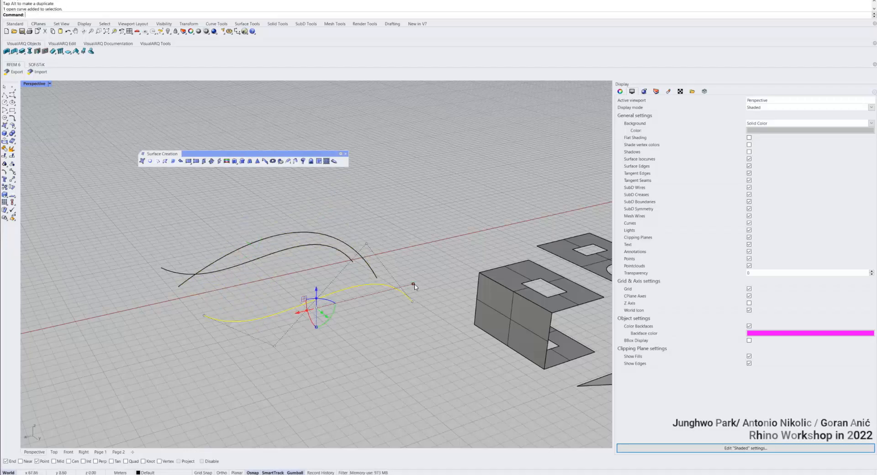
left_click_drag(414, 287, 392, 289)
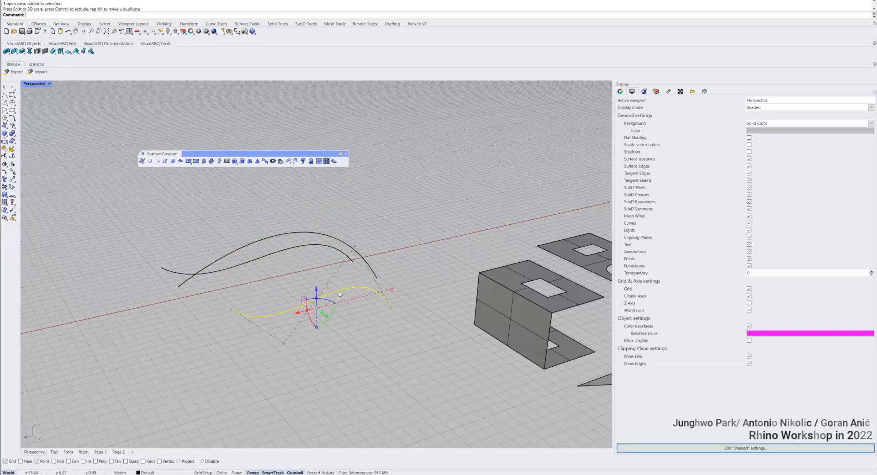
left_click(355, 247)
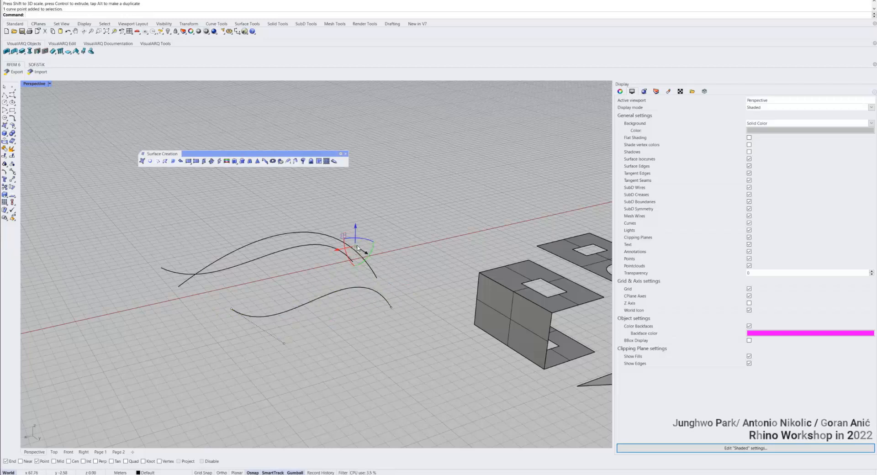
left_click_drag(356, 228, 357, 260)
key("Escape")
key("Escape")
- Loft a surface through the three wavy curves with the Normal style and Do not simplify
right_click_drag(319, 276, 429, 314)
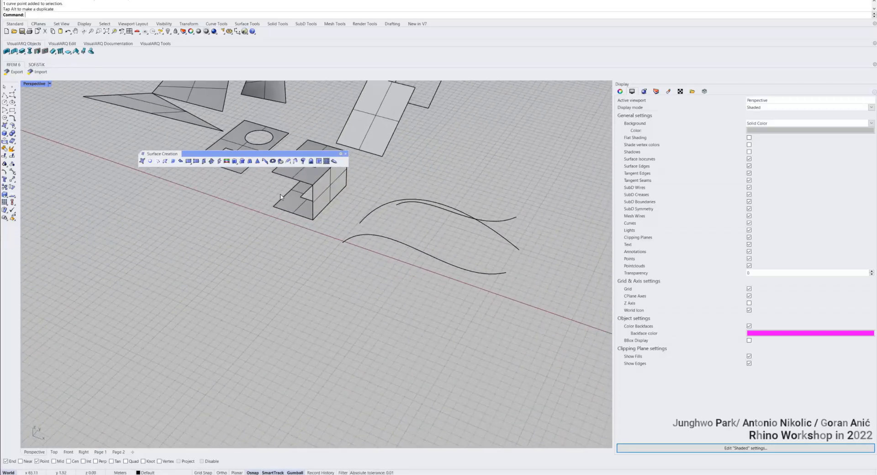
left_click(166, 161)
left_click_drag(470, 333, 479, 208)
key("Return")
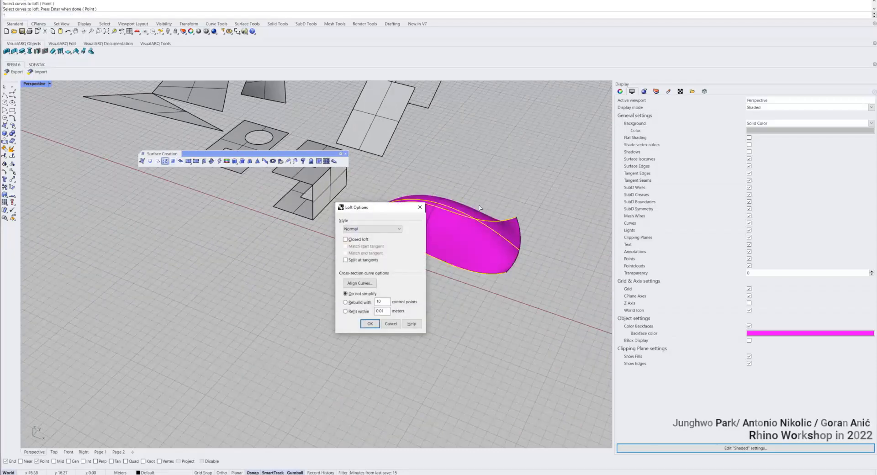
key("Return")
- Flip the direction of the lofted surface
right_click_drag(504, 208, 367, 287)
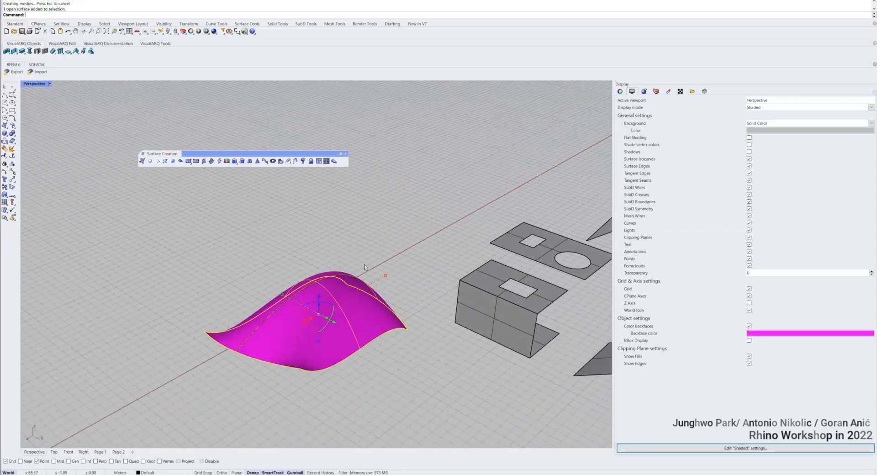
key("Return")
key("Escape")
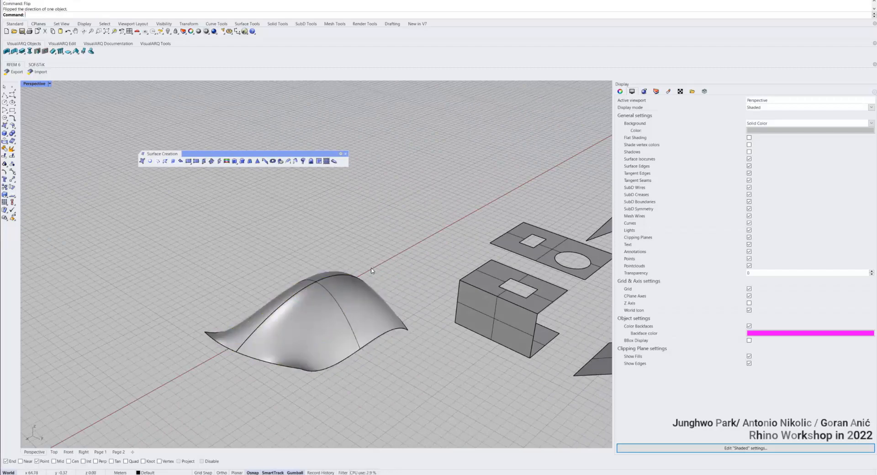
right_click_drag(370, 264, 468, 208)
scroll(446, 300, "up", 5)
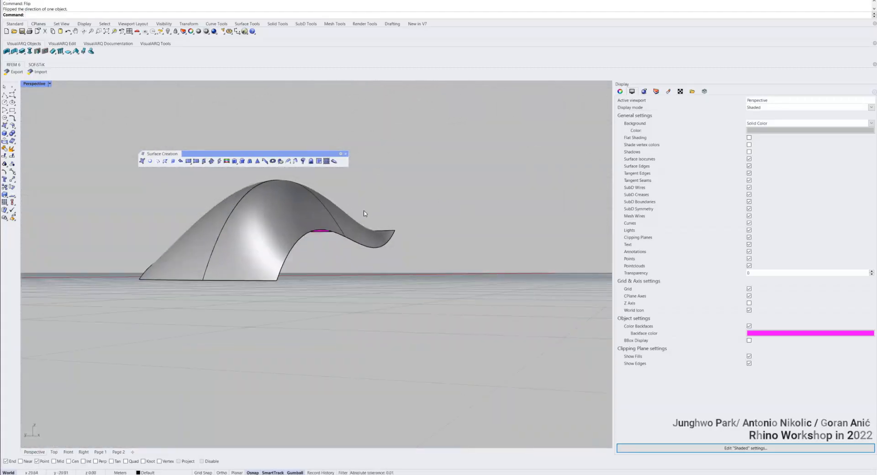
right_click_drag(364, 213, 365, 264)
- Rebuild the lofted surface with a point count of 10 in U and 7 in V, at degree 3 in both directions
left_click(370, 259)
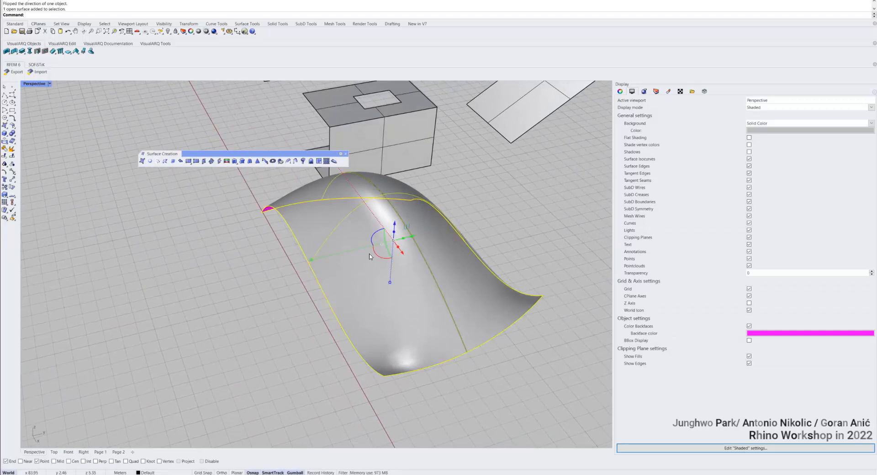
type("Re")
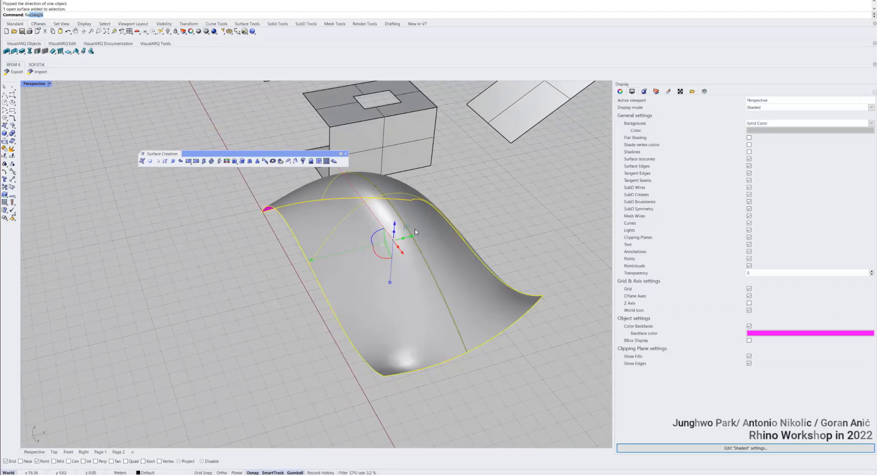
type("b")
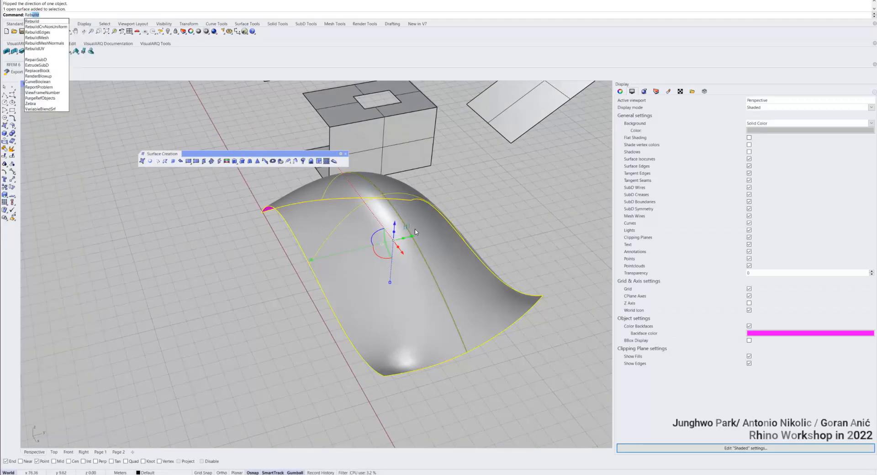
key("Return")
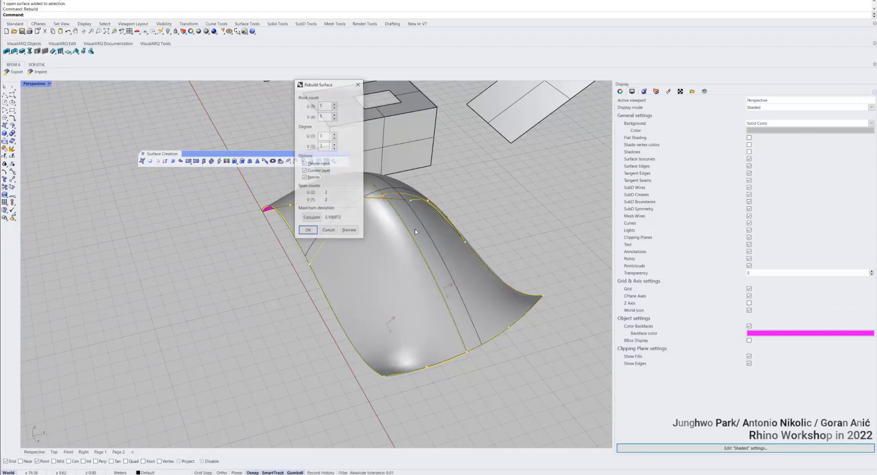
left_click_drag(338, 85, 620, 140)
right_click_drag(421, 213, 378, 228)
scroll(378, 229, "up", 2)
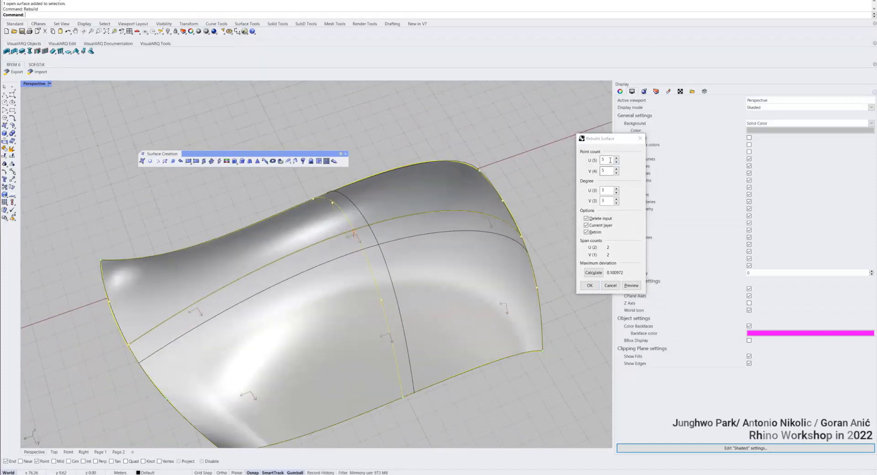
left_click(579, 159)
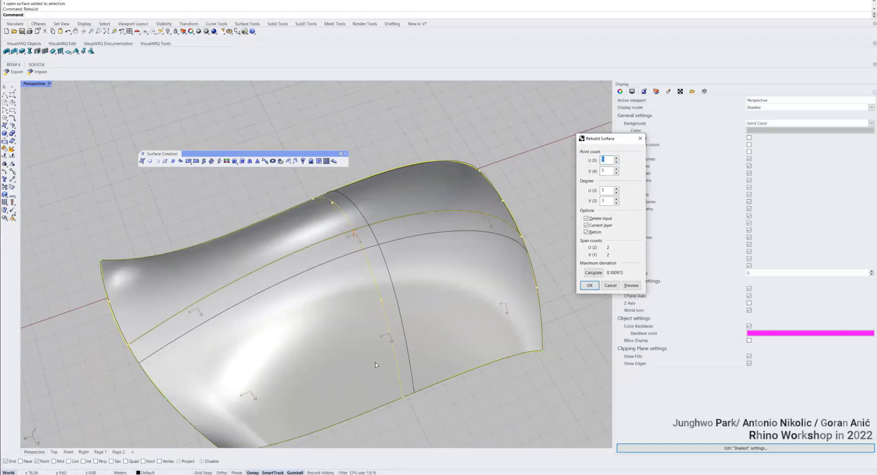
type("10")
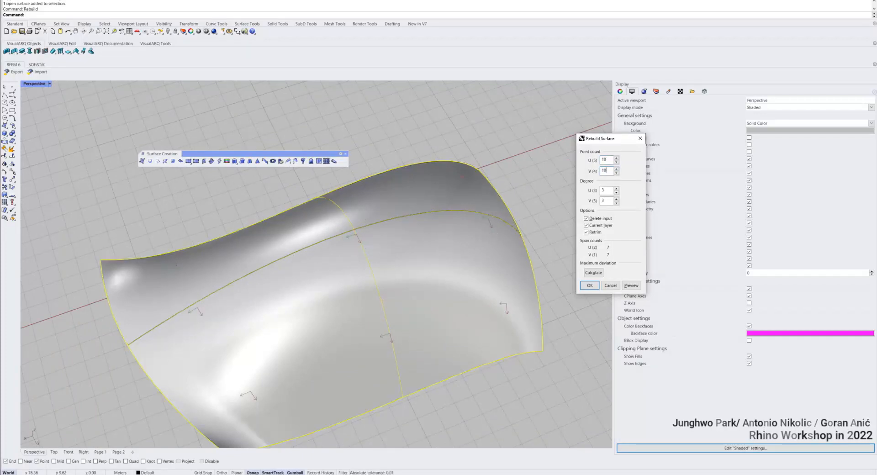
key("alt+p")
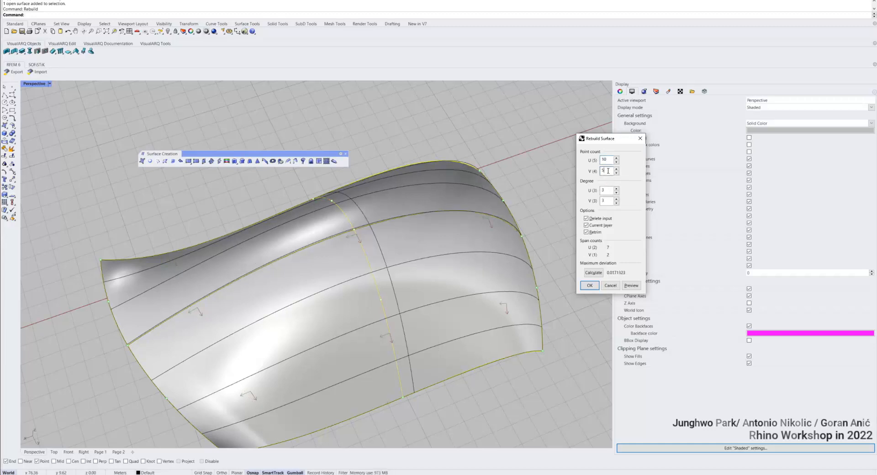
left_click(604, 161)
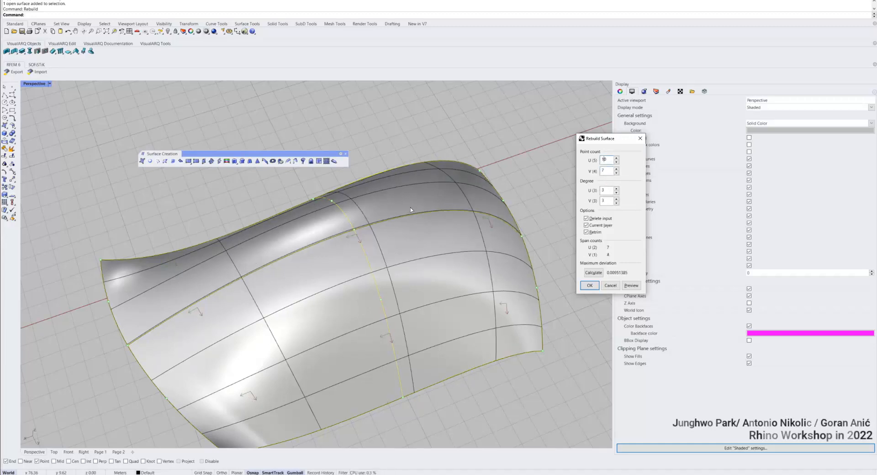
left_click(592, 286)
left_click(547, 250)
- Move the rebuilt surface sideways along the ground plane, clear of its three section curves
left_click(442, 255)
scroll(439, 255, "down", 8)
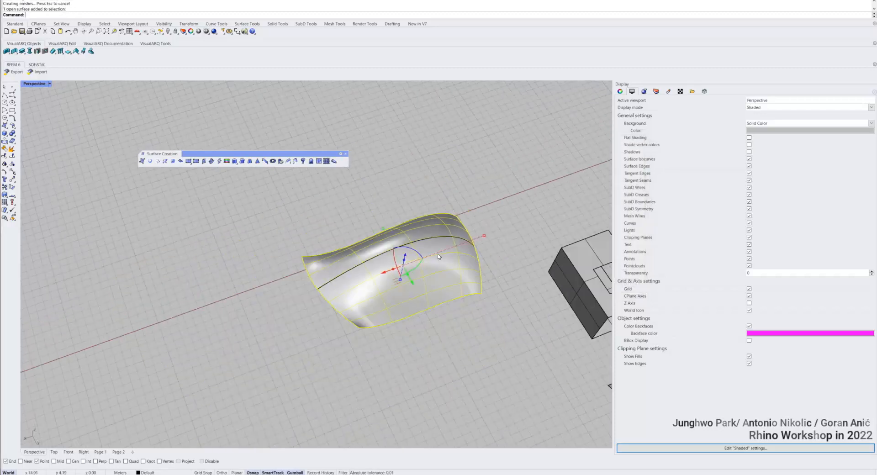
right_click_drag(438, 256, 434, 253)
right_click_drag(527, 285, 401, 266, "shift")
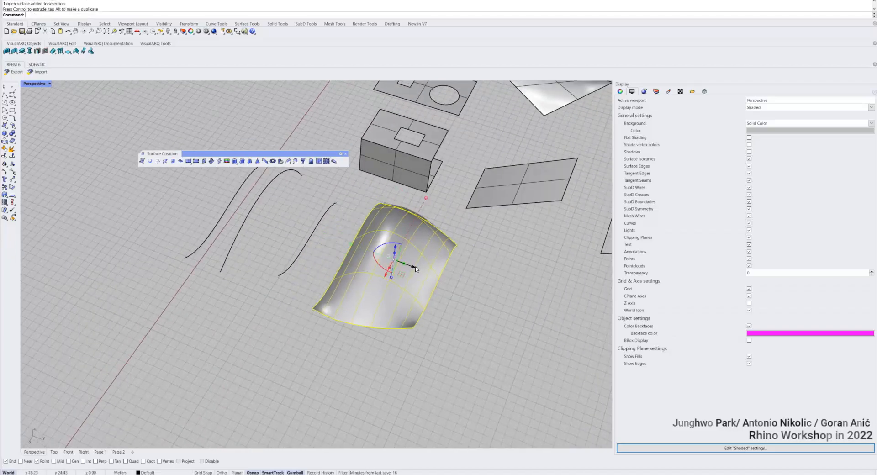
- Show the rebuilt surface's control points, select two neighbouring points near its middle and move them vertically
scroll(401, 266, "up", 3)
key("F10")
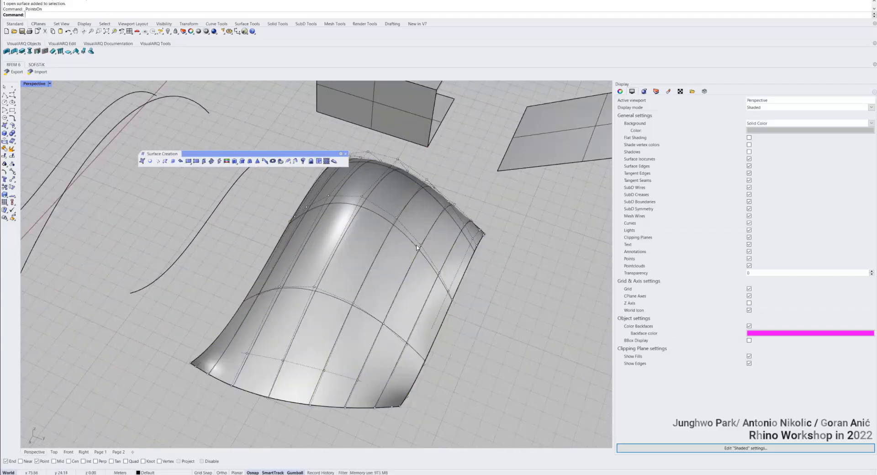
right_click_drag(417, 248, 389, 200)
left_click_drag(387, 201, 427, 213)
right_click_drag(427, 213, 400, 210)
left_click_drag(400, 211, 400, 198)
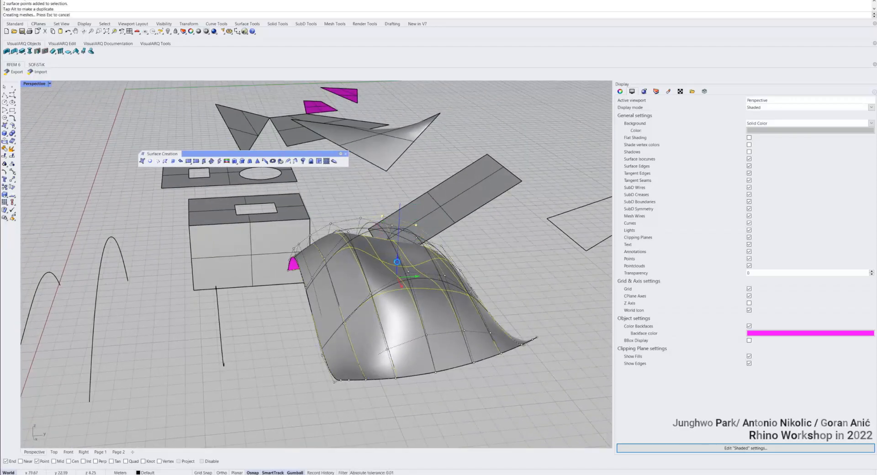
- Pull the two selected control points down to form a dent, raise them slightly again, and hide the control points
right_click_drag(401, 198, 411, 256)
left_click_drag(302, 273, 302, 331)
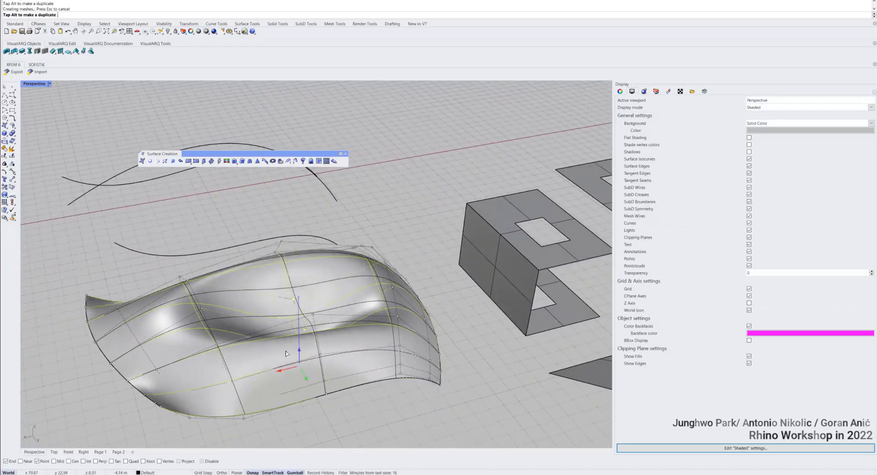
right_click_drag(302, 331, 385, 351)
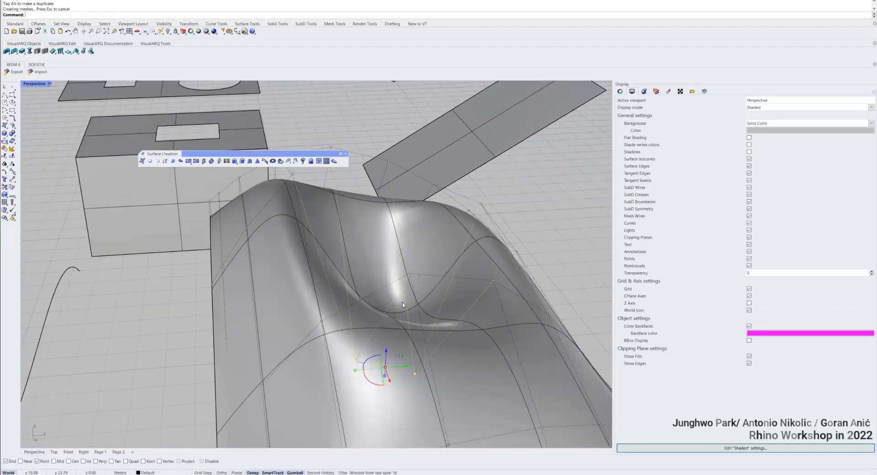
left_click_drag(385, 351, 385, 318)
key("Escape")
key("Escape")
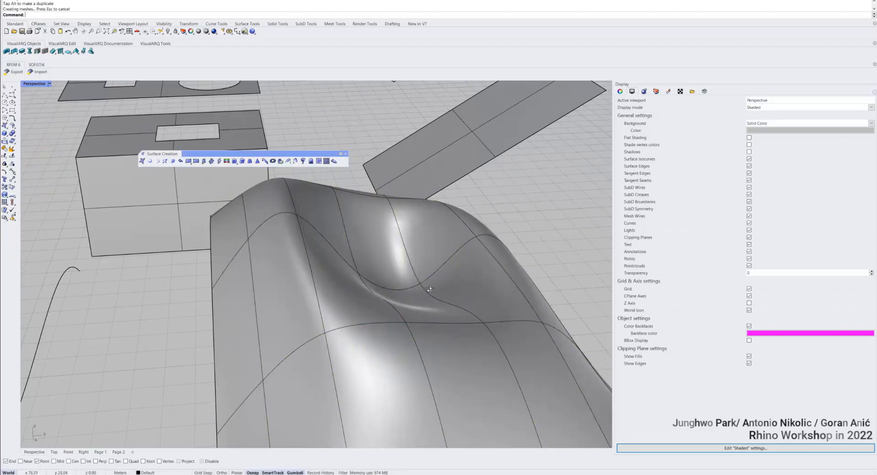
- Examine the dented surface and its isocurves from several sides and distances
right_click_drag(428, 290, 221, 277)
left_click(223, 286)
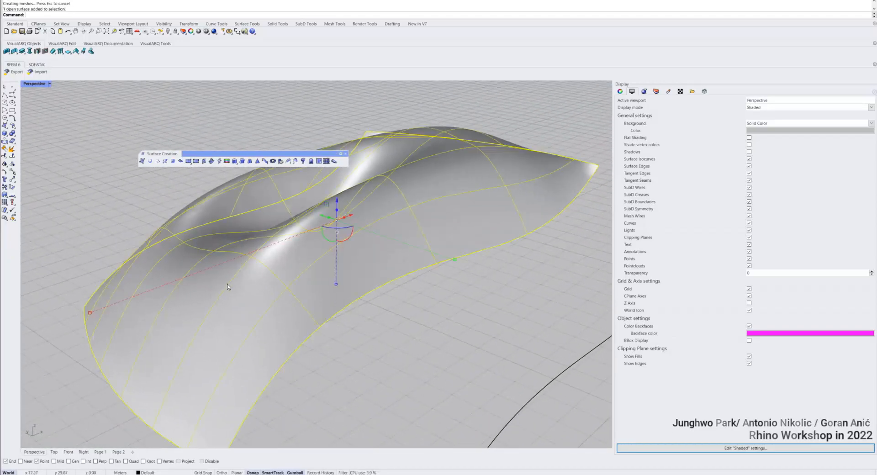
scroll(228, 287, "down", 10)
key("Escape")
scroll(447, 274, "down", 3)
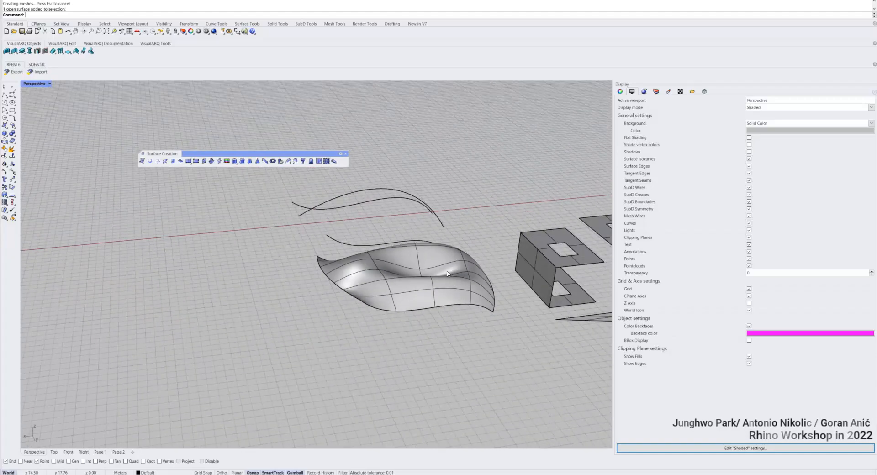
scroll(447, 274, "down", 2)
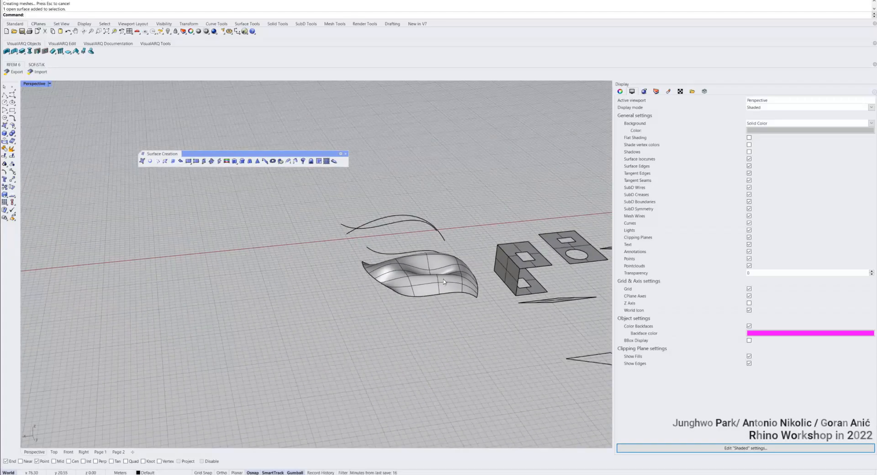
right_click_drag(447, 283, 307, 364)
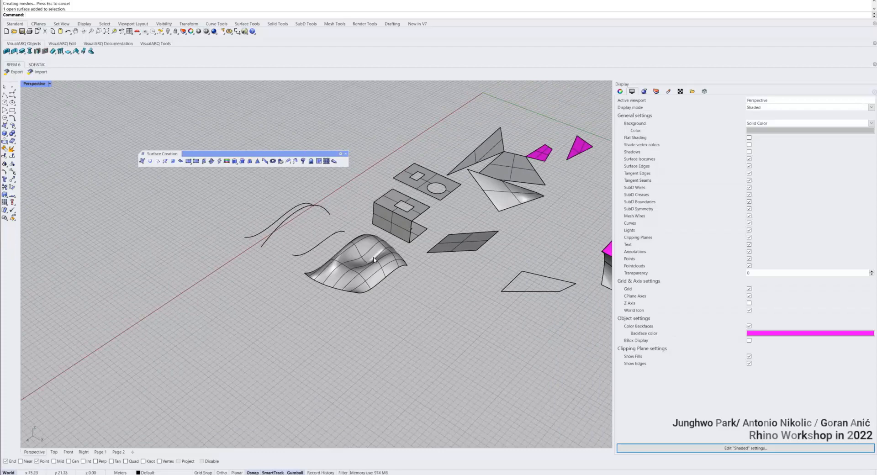
scroll(374, 260, "up", 10)
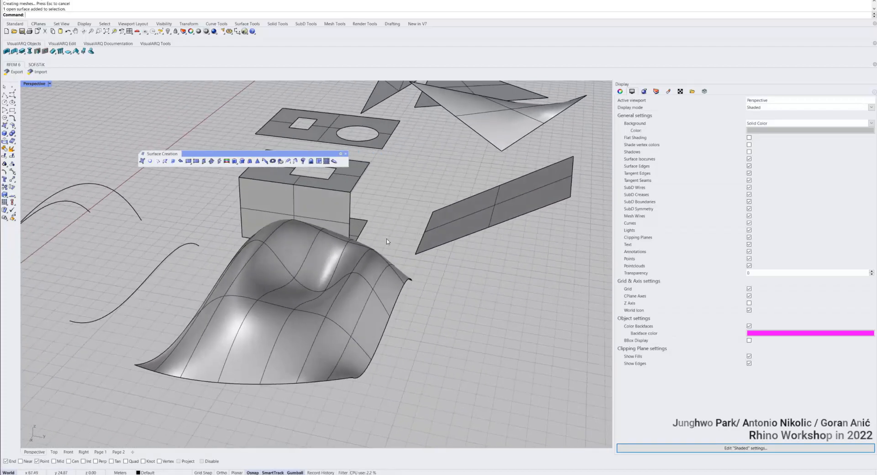
- Extract the wireframe of the dented surface with ExtractWireframe
mouse_move(387, 242)
right_mouse_down()
mouse_move(327, 245)
mouse_move(324, 253)
mouse_move(365, 249)
right_mouse_up()
left_click(327, 259)
key("Escape")
left_click(367, 248)
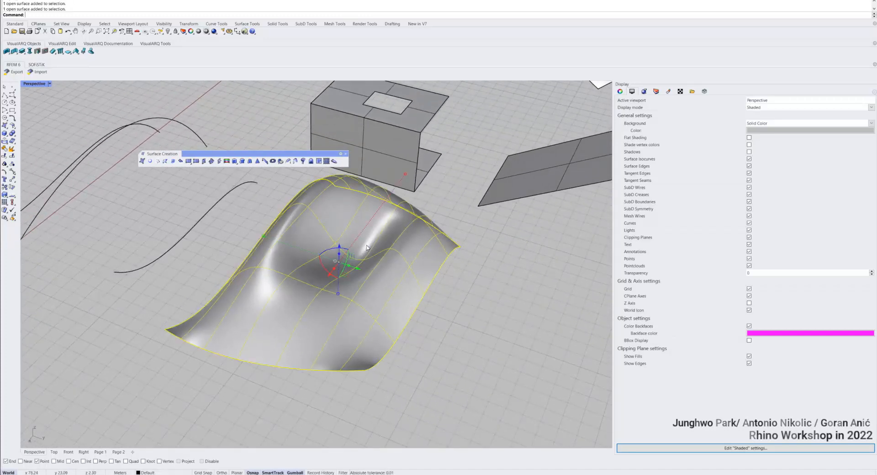
type("Edtract")
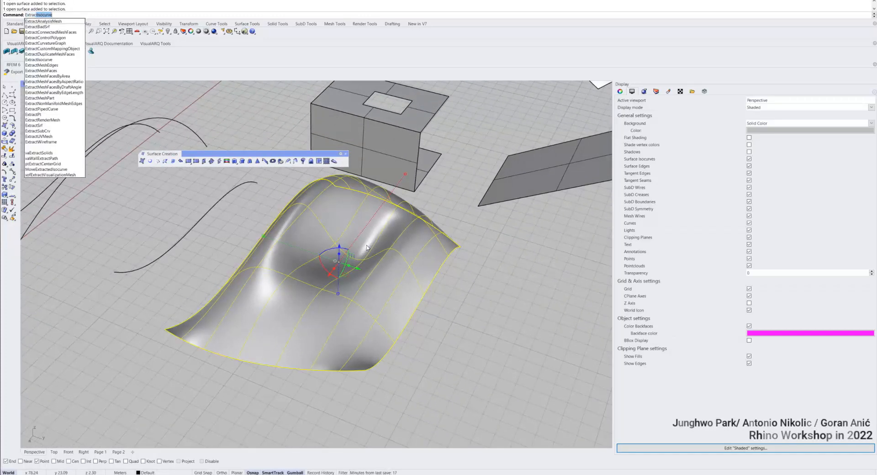
type("w")
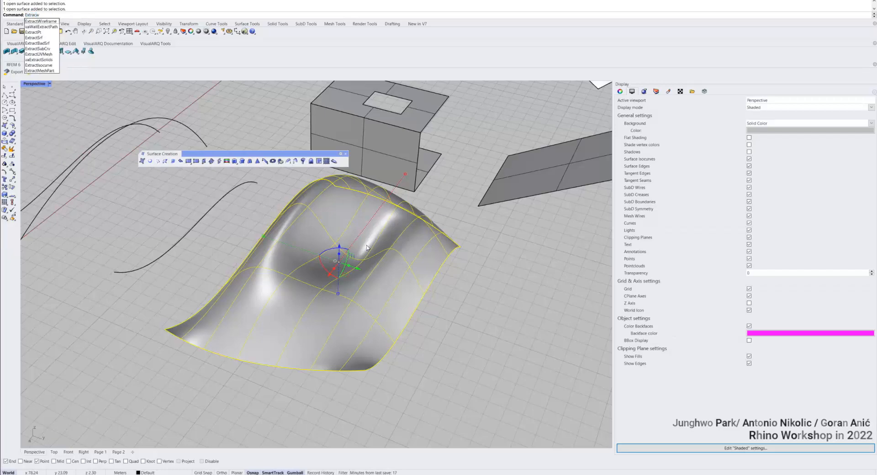
key("Down")
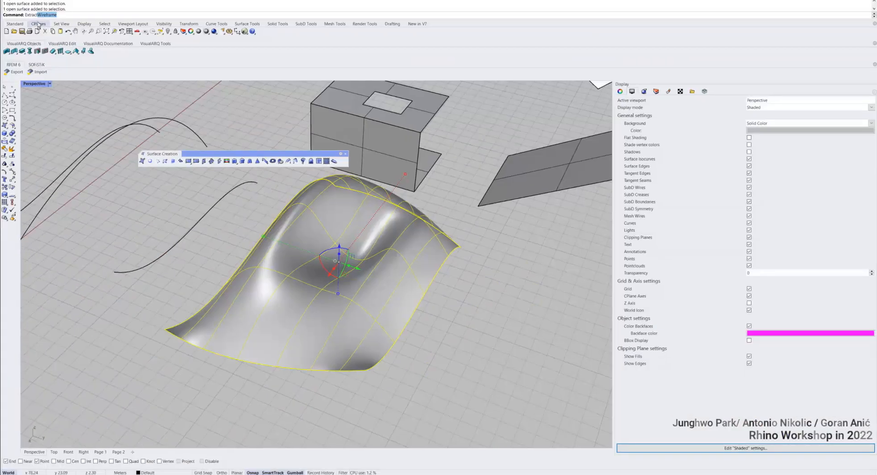
key("Return")
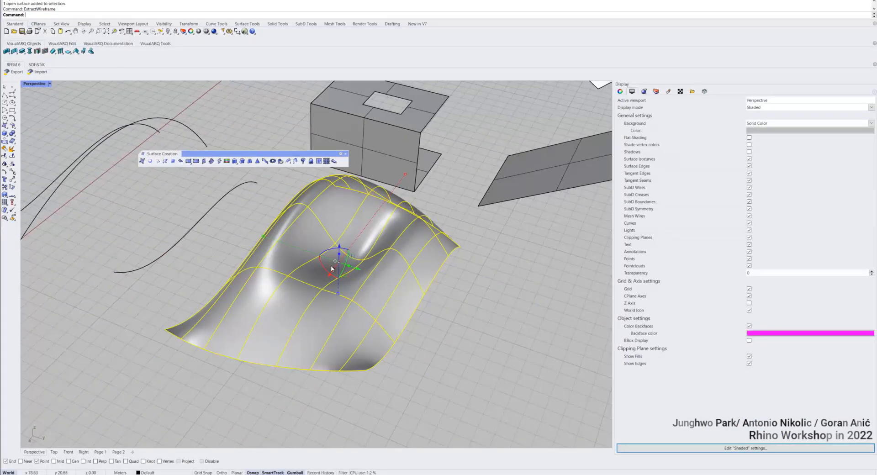
- Move the extracted wireframe curves along the ground plane, clear of the dented surface
scroll(340, 259, "down", 3)
left_click_drag(359, 273, 554, 351)
key("Escape")
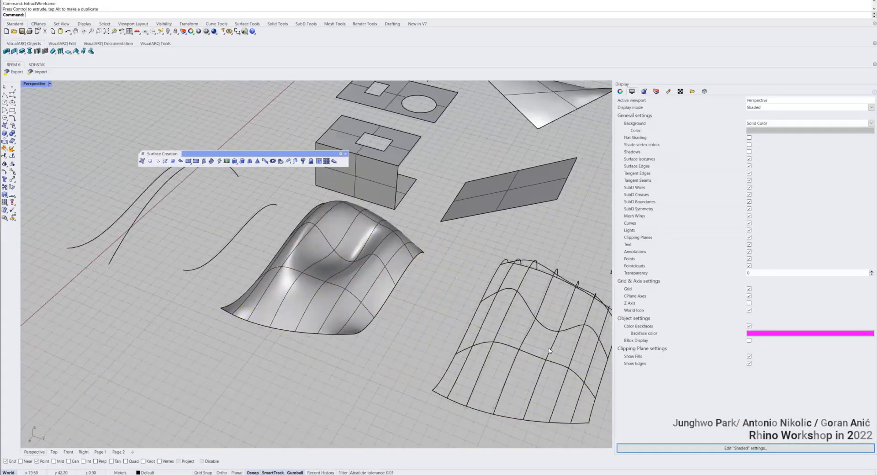
- Select all lengthwise curves of the extracted wireframe and rebuild them with 20 points and degree 1
right_click_drag(554, 352, 317, 328, "shift")
left_click(264, 276)
left_click(233, 278)
left_click(248, 299)
left_click(276, 322)
scroll(389, 266, "up", 4)
left_click(390, 265)
left_click(388, 271)
scroll(387, 269, "down", 3)
left_click_drag(339, 335, 187, 320)
right_click_drag(185, 322, 248, 299)
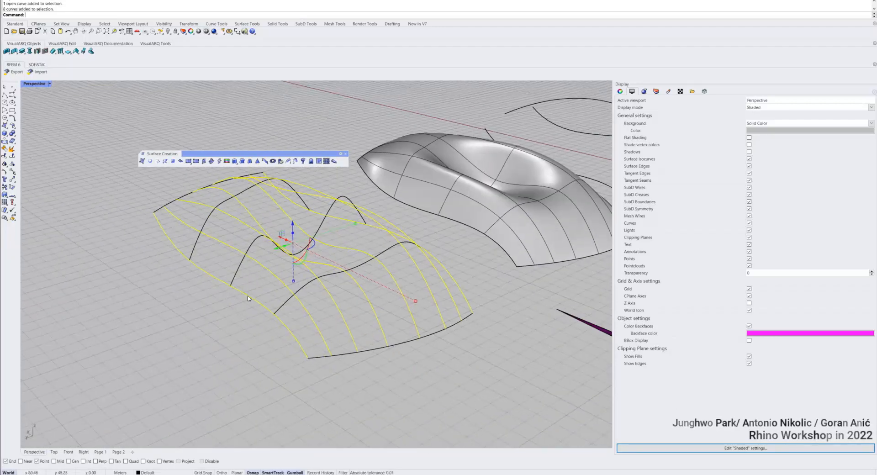
type("Rebuild")
key("Return")
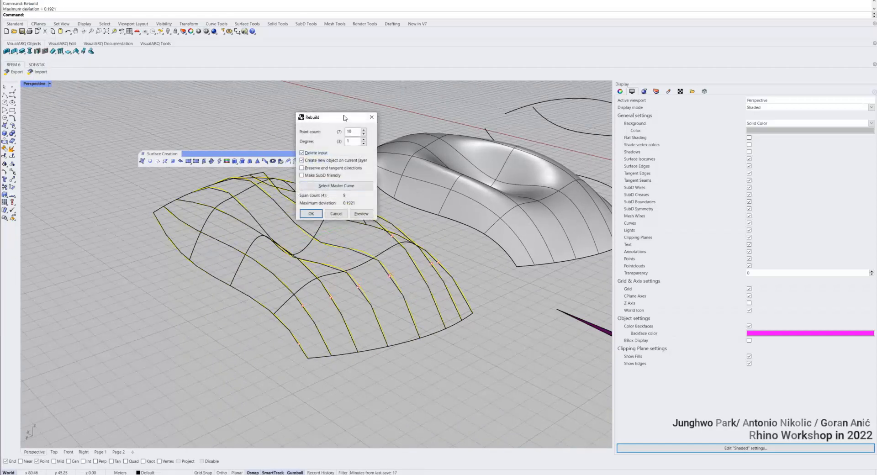
left_click_drag(344, 118, 440, 130)
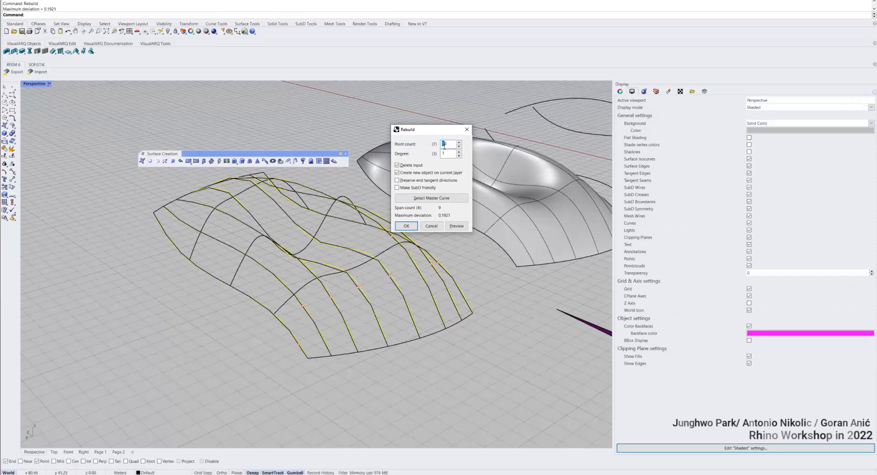
left_click(455, 227)
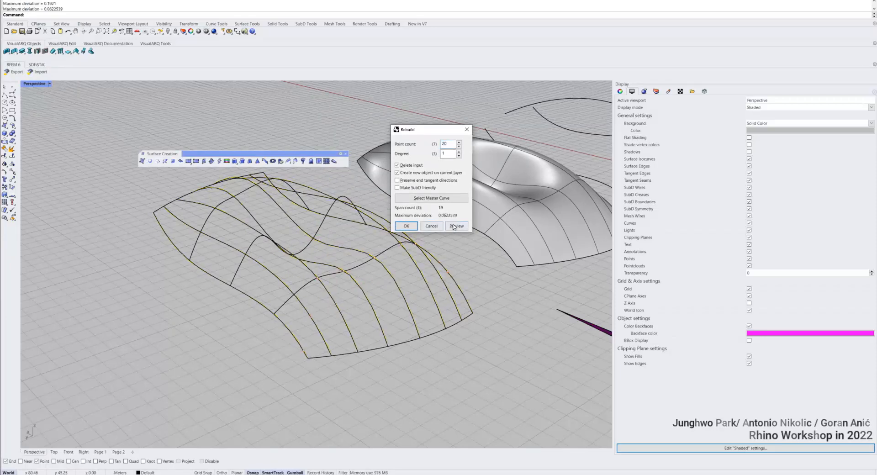
left_click(409, 230)
right_click_drag(402, 233, 224, 203)
key("Escape")
- Select the wireframe's inner crosswise curves and rebuild them as well, accepting the current Rebuild settings
scroll(265, 236, "up", 6)
scroll(206, 206, "up", 3)
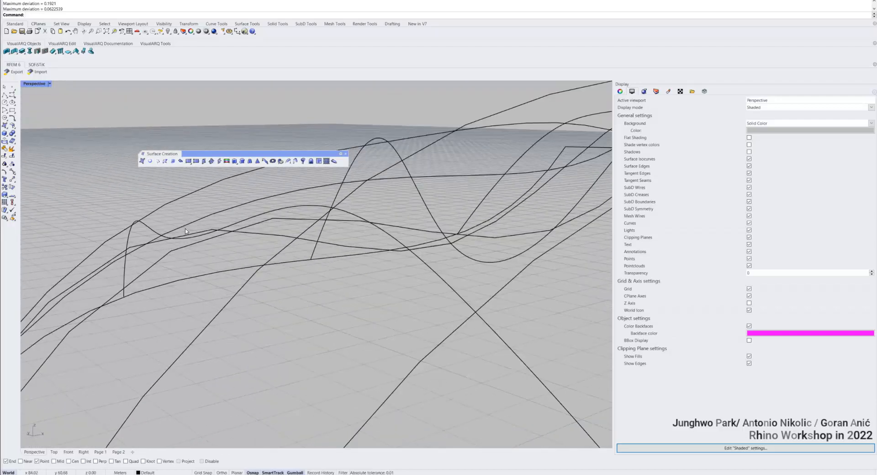
right_click_drag(208, 238, 179, 245)
left_click(180, 245)
scroll(180, 246, "down", 4)
left_click(320, 189, "shift")
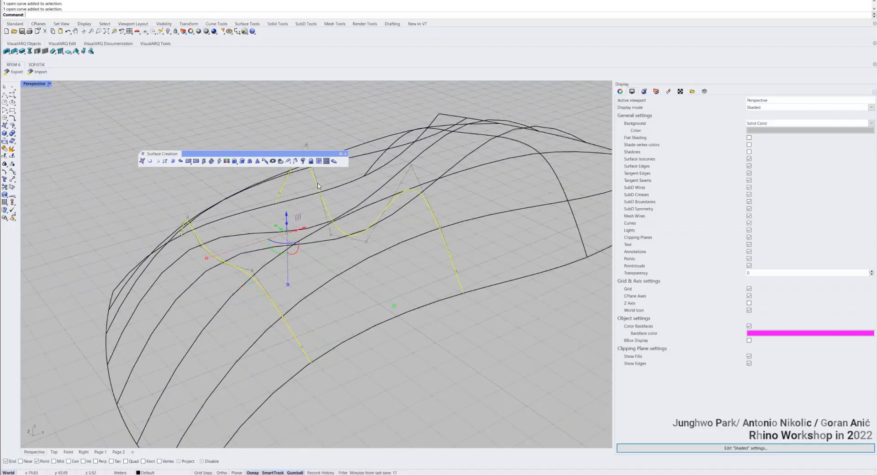
left_click(529, 146, "shift")
scroll(529, 146, "down", 5)
mouse_move(529, 145)
right_mouse_down("shift")
mouse_move(386, 211)
mouse_move(334, 198)
mouse_move(360, 187)
mouse_move(381, 198)
mouse_move(374, 208)
right_mouse_up("shift")
right_click(377, 209)
left_click(406, 226)
key("Escape")
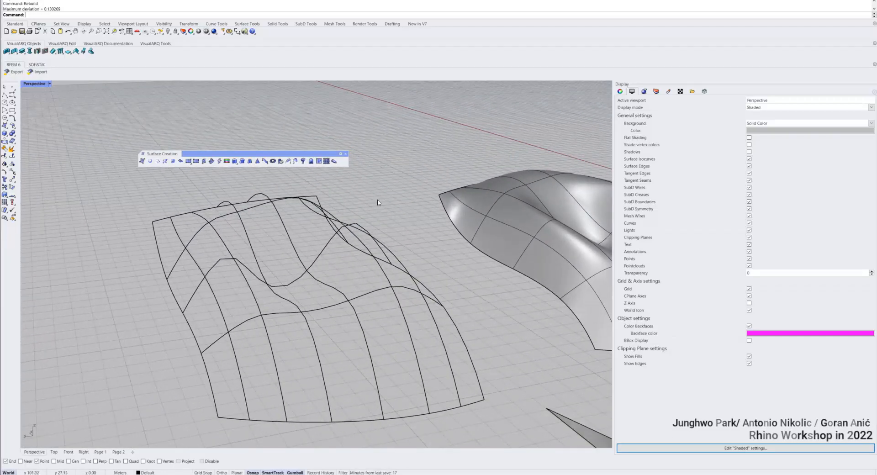
- Examine the rebuilt wireframe from several sides and select individual curves to check how they run
right_click_drag(378, 202, 324, 215)
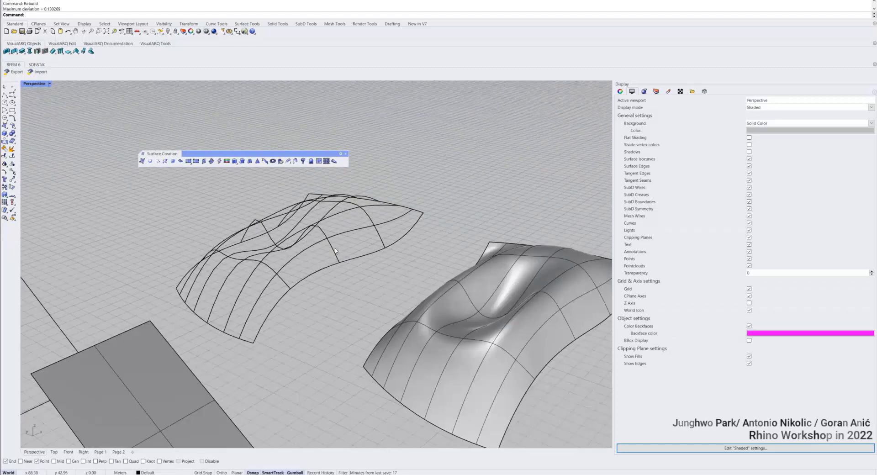
left_click(347, 261)
left_click(366, 243)
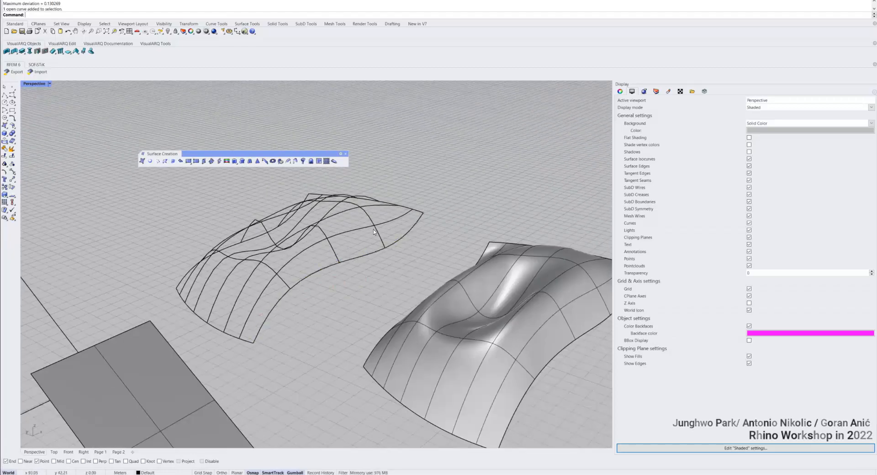
left_click(375, 228)
left_click(399, 247)
scroll(399, 247, "down", 4)
mouse_move(399, 247)
right_mouse_down()
mouse_move(383, 260)
mouse_move(399, 257)
right_mouse_up()
scroll(330, 233, "up", 6)
right_click_drag(331, 253, 353, 254)
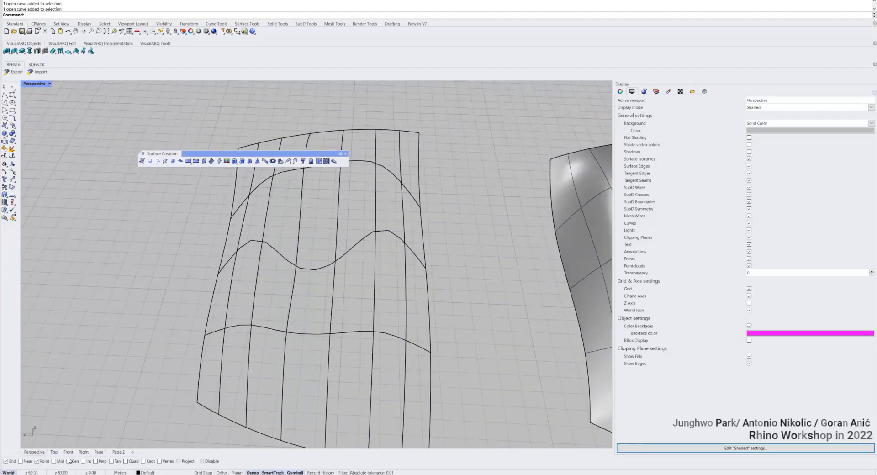
- Turn on intersection snapping and draw a diagonal polyline between opposite curve intersections of one cell in the wireframe's middle
left_click(84, 461)
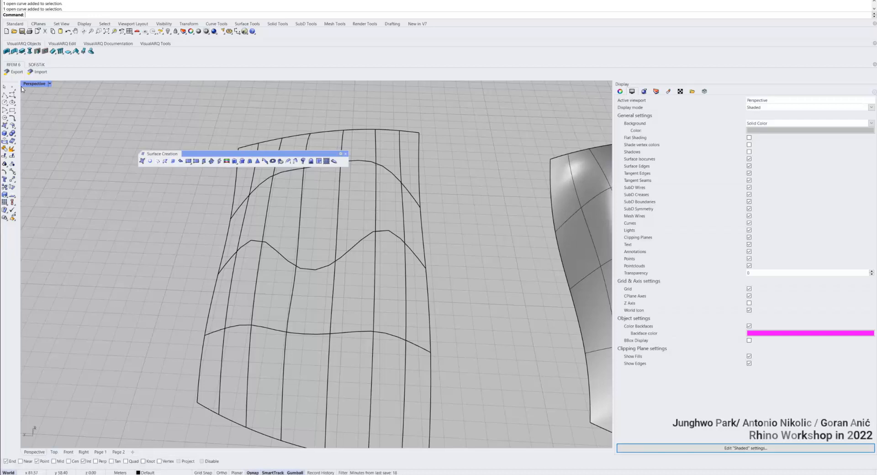
left_click(5, 96)
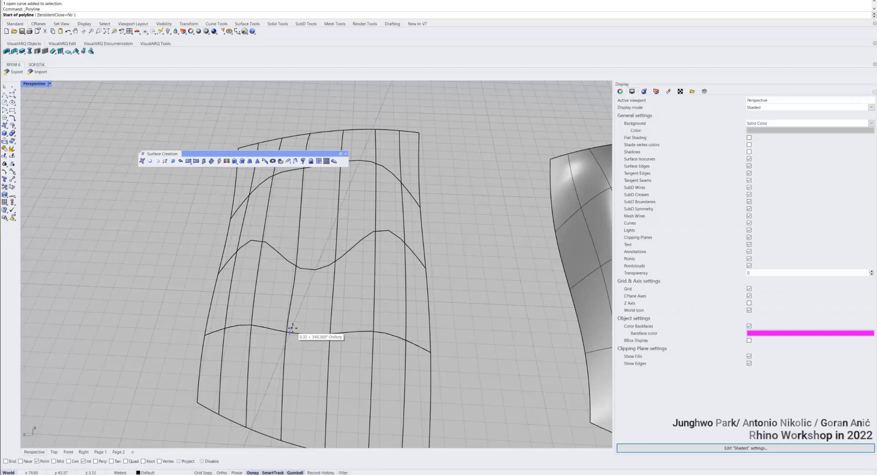
scroll(306, 390, "up", 3)
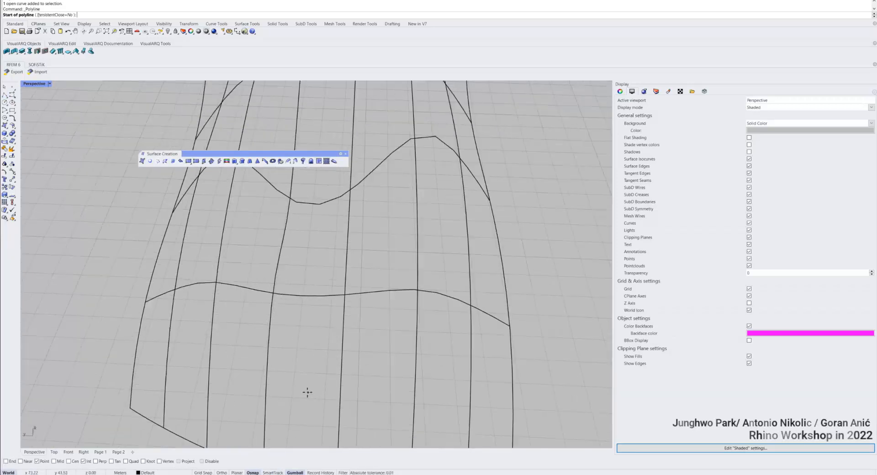
left_click(276, 294)
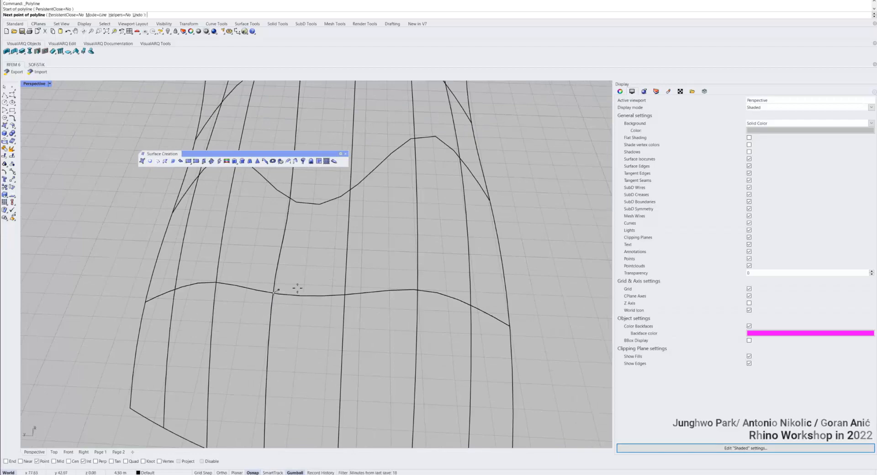
left_click(351, 191)
mouse_move(384, 276)
right_mouse_down()
mouse_move(339, 237)
mouse_move(333, 261)
mouse_move(344, 286)
mouse_move(484, 255)
mouse_move(296, 270)
right_mouse_up()
key("Return")
- Examine the wireframe with its diagonal beside the dented surface from several sides and distances
scroll(360, 276, "down", 5)
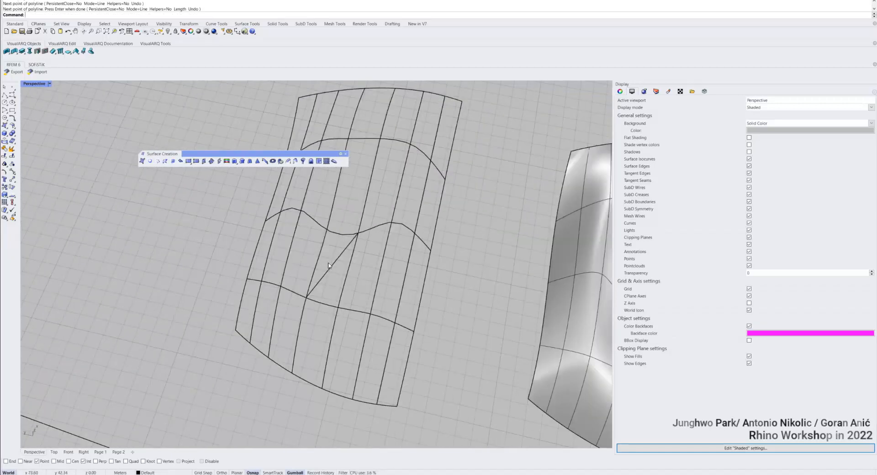
scroll(329, 265, "down", 5)
right_click_drag(413, 290, 383, 238)
scroll(350, 256, "down", 6)
scroll(383, 238, "up", 6)
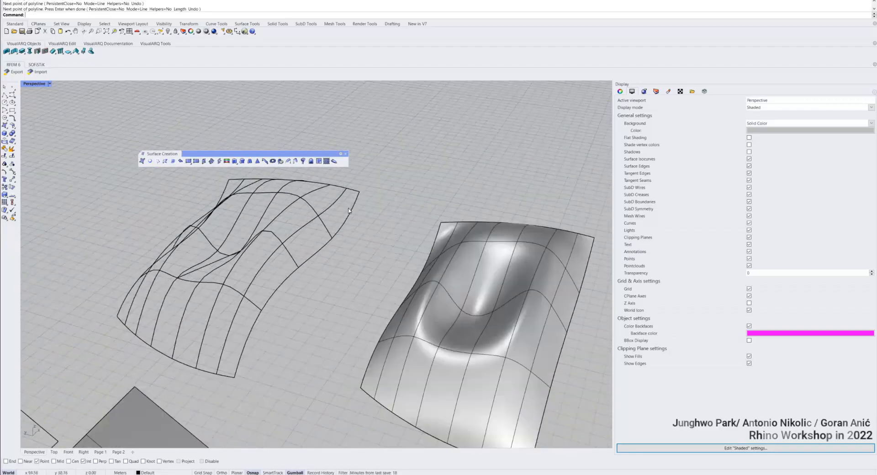
scroll(372, 205, "down", 4)
right_click_drag(372, 204, 247, 218)
scroll(343, 214, "down", 4)
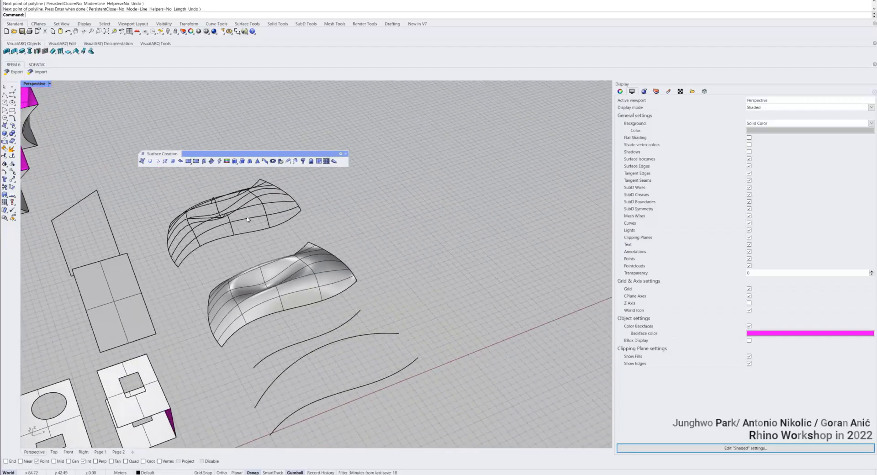
- Create a pipe along the wireframe's long outer edge curve, accepting the default radii
scroll(295, 251, "up", 3)
left_click(273, 210)
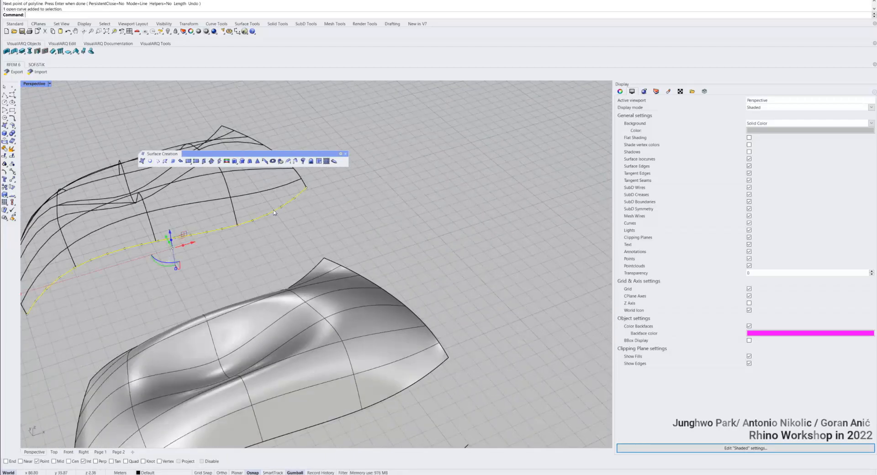
scroll(360, 239, "down", 1)
type("Pip")
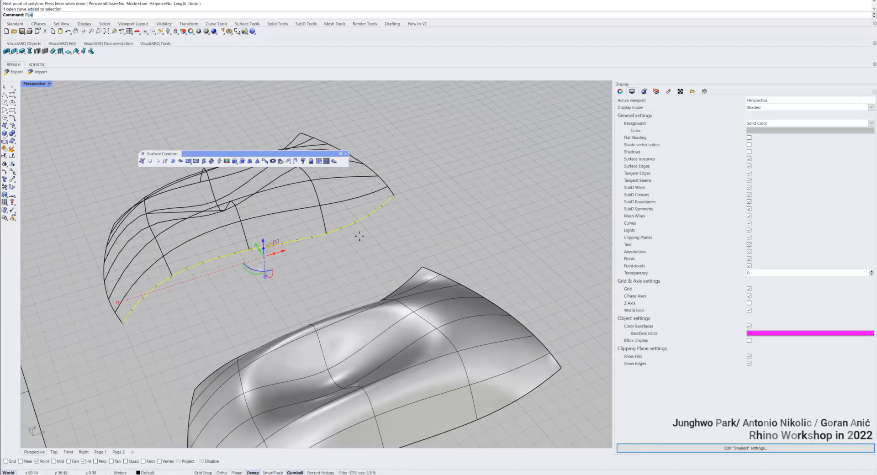
type("e")
key("Return")
key("Return")
key("Return")
key("Return")
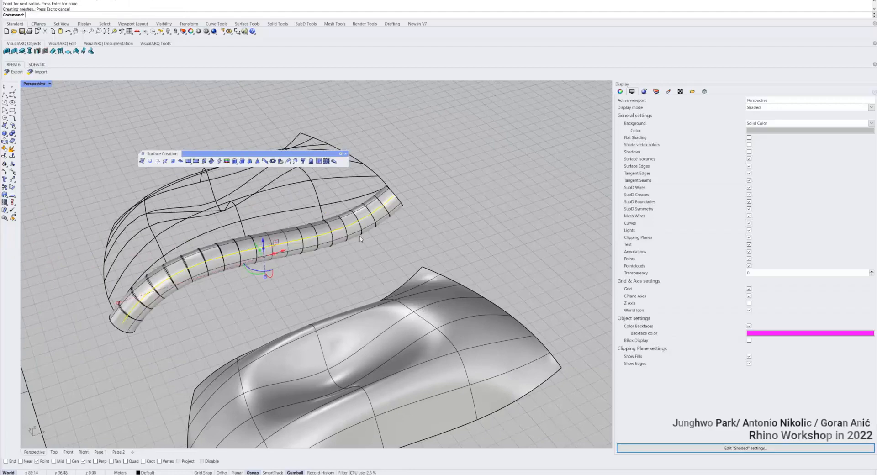
- Examine the pipe along the wireframe's edge up close and delete it
left_click(360, 237)
scroll(347, 236, "up", 3)
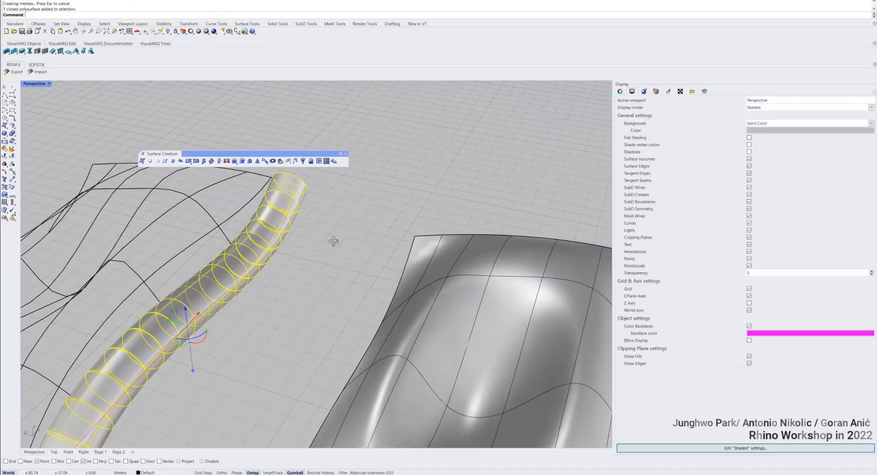
left_click(333, 242)
right_click_drag(283, 242, 349, 225, "shift")
left_click(310, 254)
key("Delete")
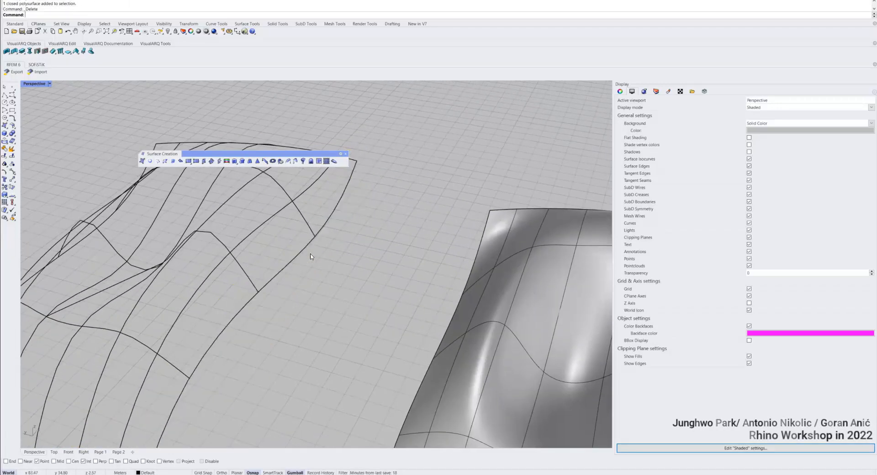
- Move the floating Surface Creation palette clear of the models
scroll(310, 256, "down", 8)
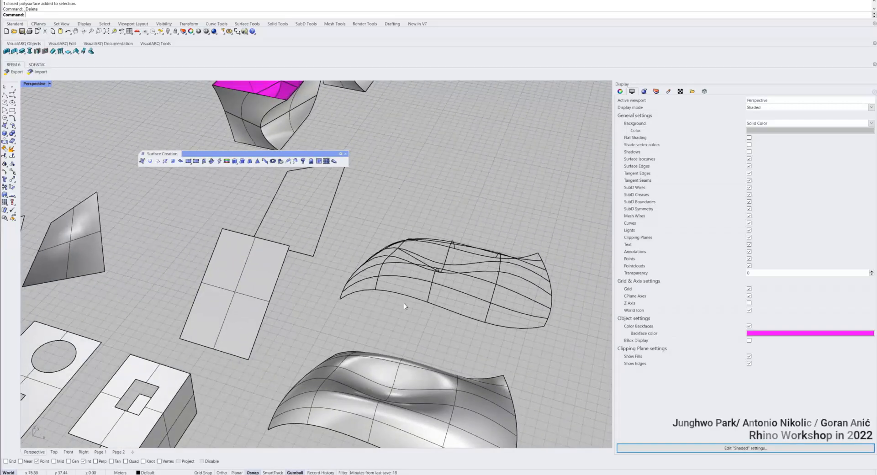
right_click_drag(404, 305, 296, 232)
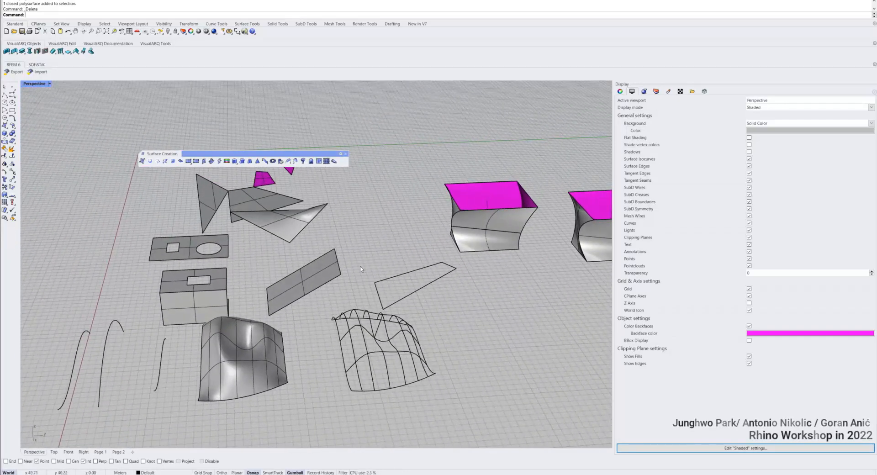
right_click_drag(360, 270, 348, 330)
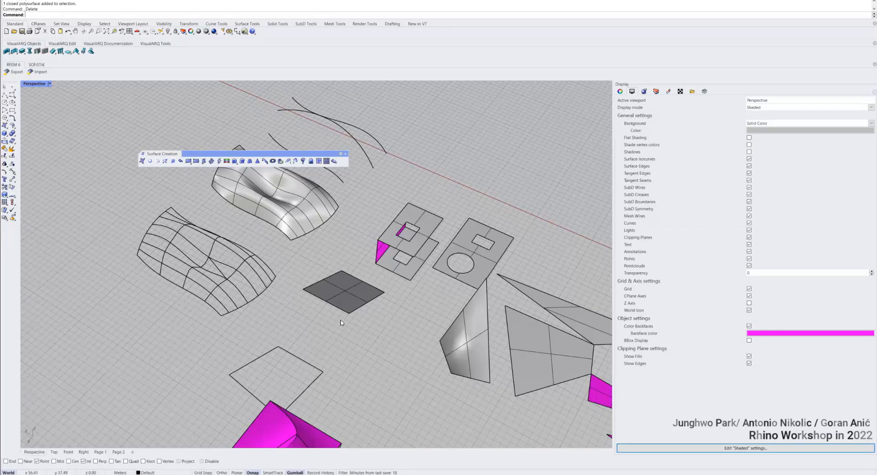
left_click_drag(185, 154, 147, 121)
- Examine the dented surface up close and beside its extracted wireframe and the original section curves
right_click_drag(299, 195, 236, 175)
right_click_drag(343, 242, 328, 234)
scroll(328, 234, "up", 6)
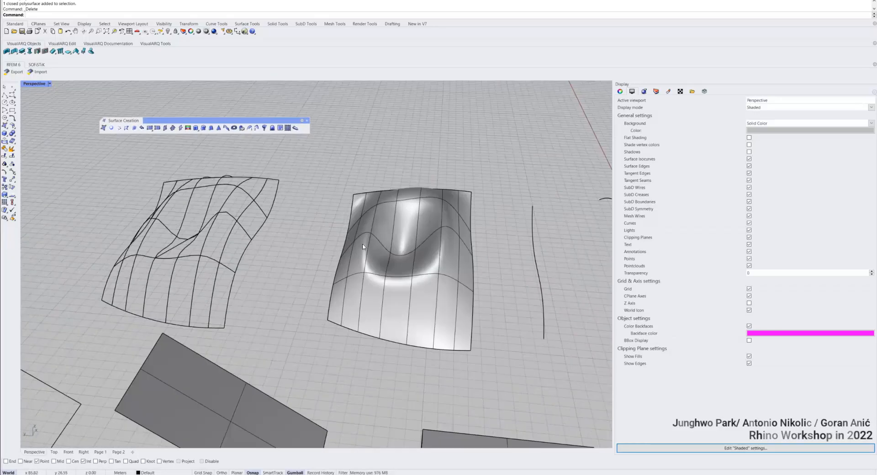
right_click_drag(406, 274, 288, 239)
scroll(328, 248, "up", 3)
scroll(328, 248, "up", 3)
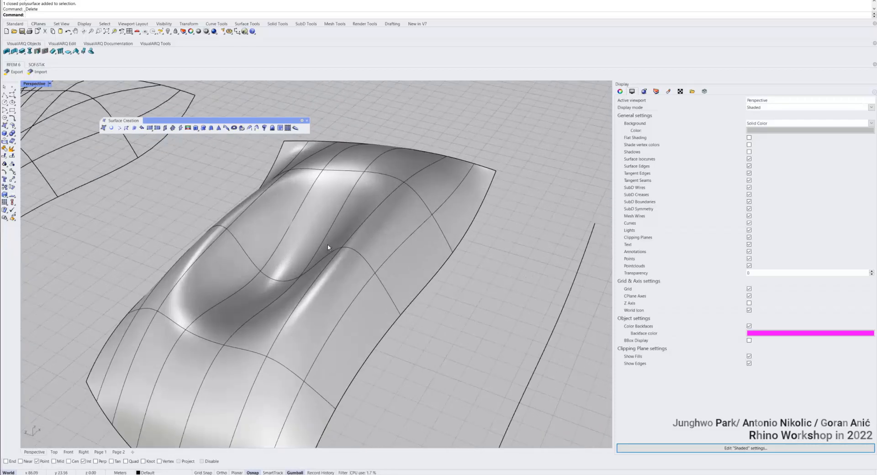
right_click_drag(334, 260, 286, 310, "shift")
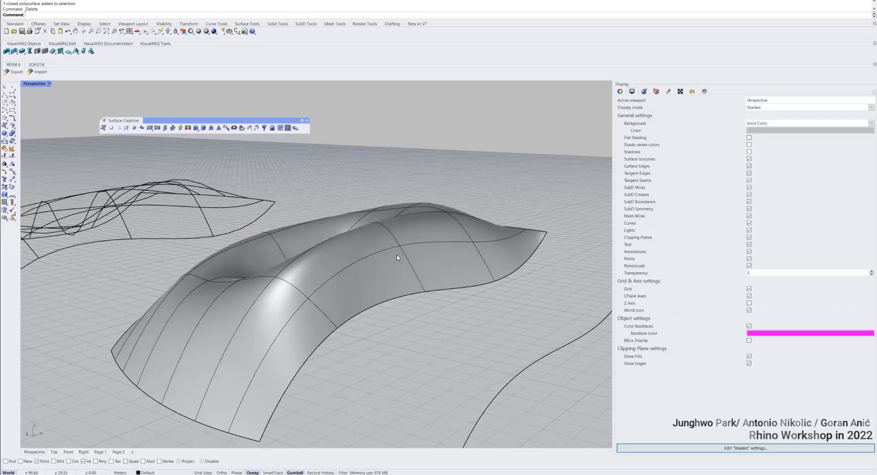
scroll(398, 256, "down", 6)
right_click_drag(368, 267, 360, 276)
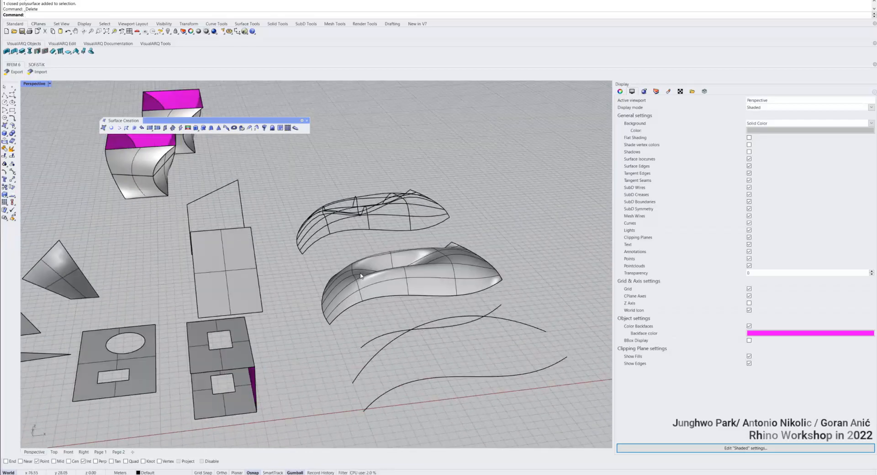
- Annotate the view with three stacked red ellipses joined by curved side profiles, retracing the lowest ellipse
scroll(361, 275, "down", 2)
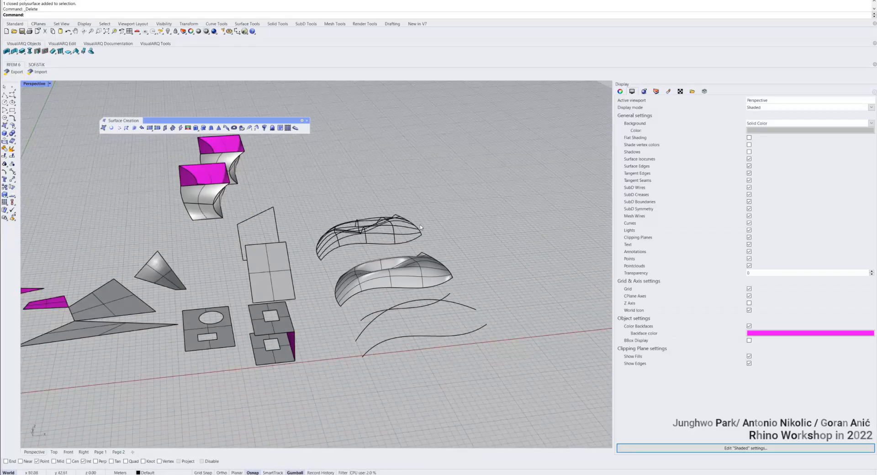
mouse_move(450, 115)
left_mouse_down()
mouse_move(500, 161)
mouse_move(466, 120)
left_mouse_up()
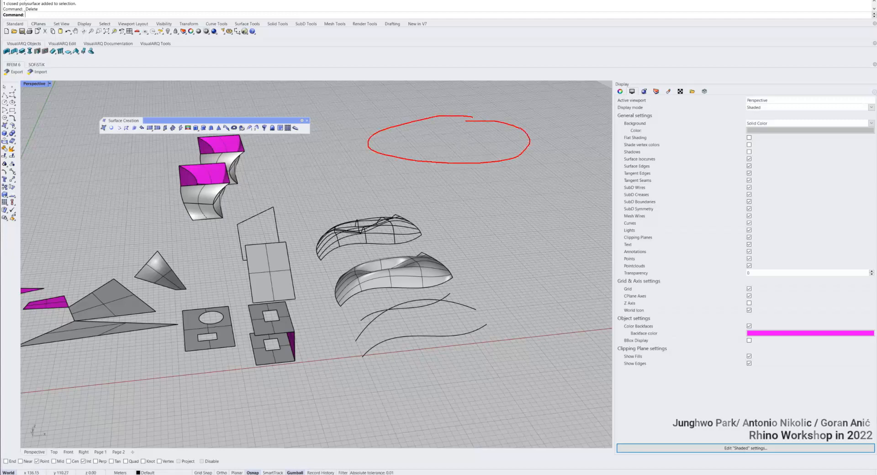
mouse_move(496, 214)
left_mouse_down()
mouse_move(392, 227)
mouse_move(506, 230)
mouse_move(479, 215)
left_mouse_up()
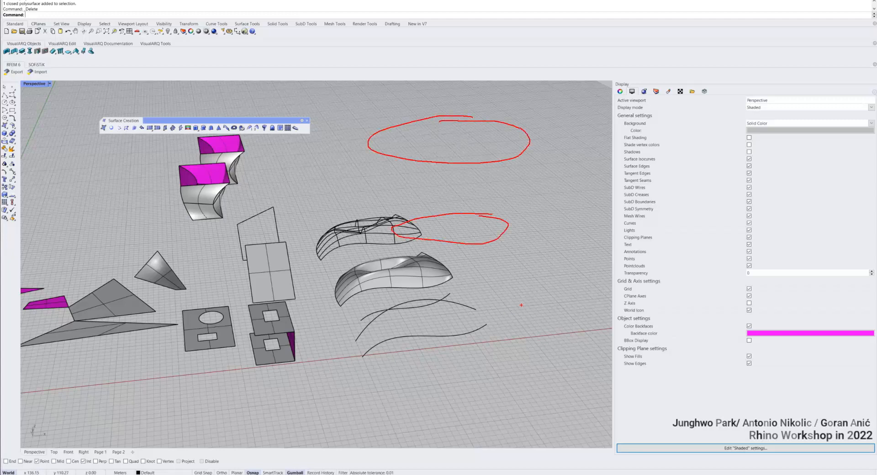
mouse_move(360, 314)
left_mouse_down()
mouse_move(515, 298)
mouse_move(523, 339)
mouse_move(509, 302)
left_mouse_up()
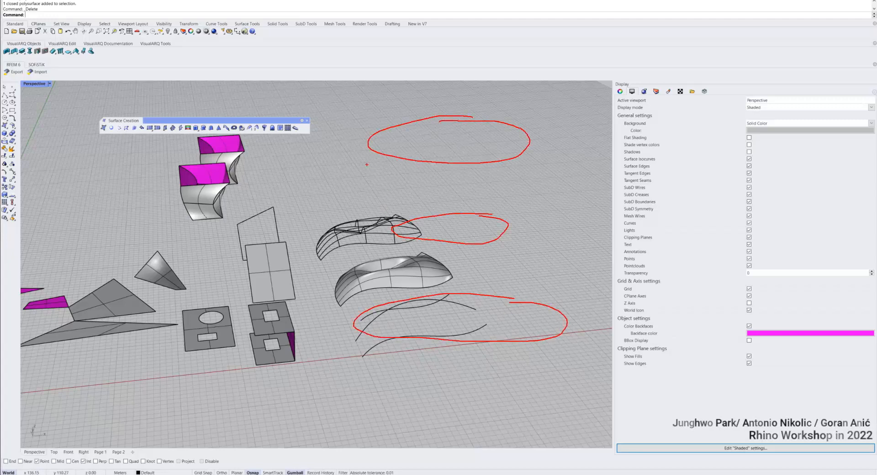
left_click_drag(376, 174, 365, 300)
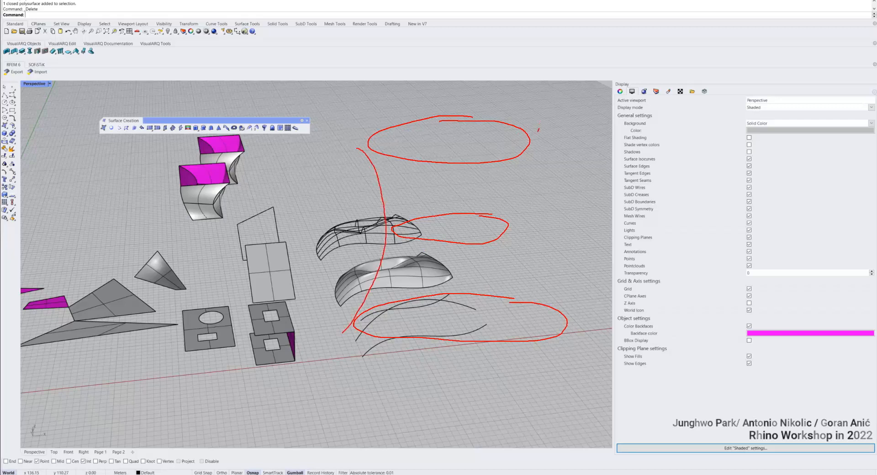
mouse_move(538, 130)
left_mouse_down()
mouse_move(510, 237)
mouse_move(570, 313)
left_mouse_up()
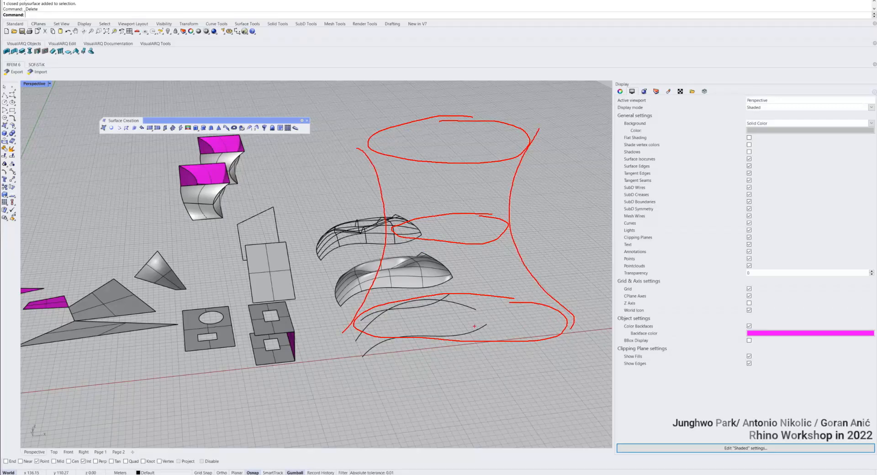
mouse_move(346, 325)
left_mouse_down()
mouse_move(430, 342)
mouse_move(558, 340)
left_mouse_up()
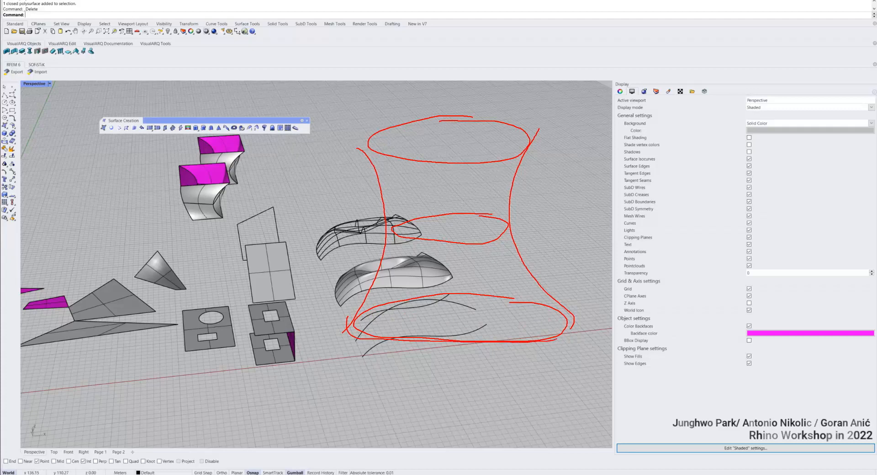
mouse_move(540, 309)
left_mouse_down()
mouse_move(421, 297)
mouse_move(348, 319)
left_mouse_up()
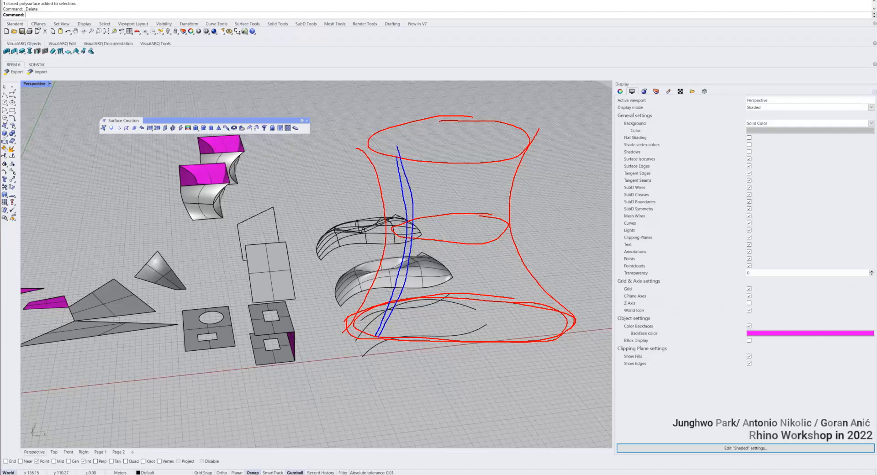
- Add blue vertical strips running down the sketched tower form and clear all the annotations
left_click_drag(431, 163, 433, 270)
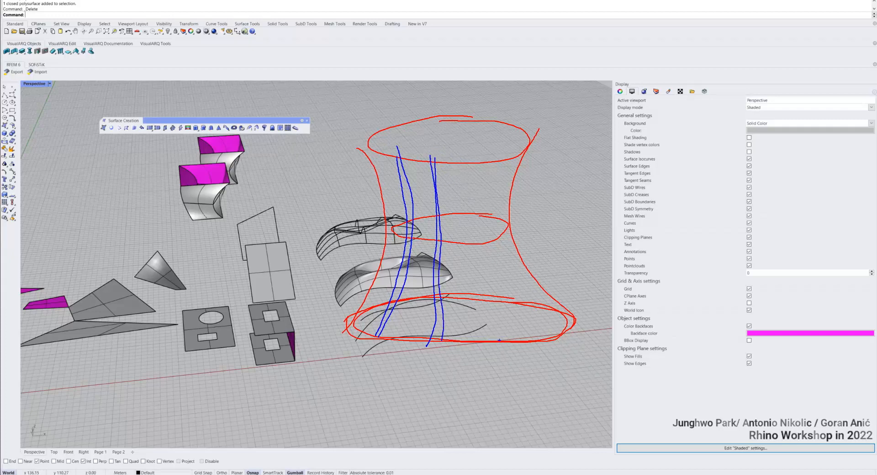
mouse_move(500, 340)
left_mouse_down()
mouse_move(477, 282)
mouse_move(456, 154)
mouse_move(494, 307)
left_mouse_up()
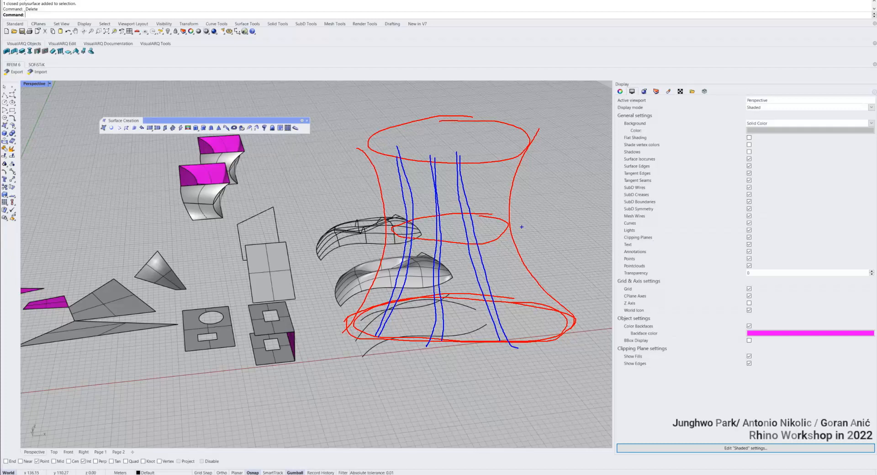
key("Escape")
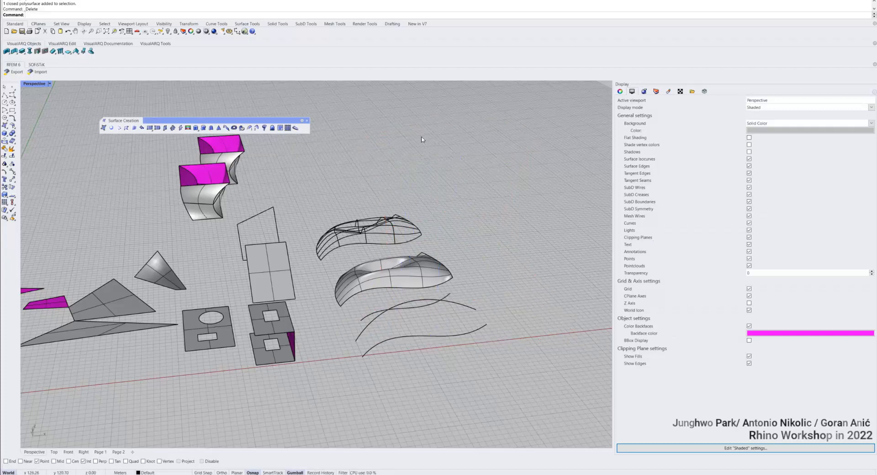
- Select the twisted triangular surface and move it a short way clear of the neighbouring planar surfaces
right_click_drag(423, 139, 287, 208)
scroll(411, 224, "down", 2)
scroll(410, 225, "up", 5)
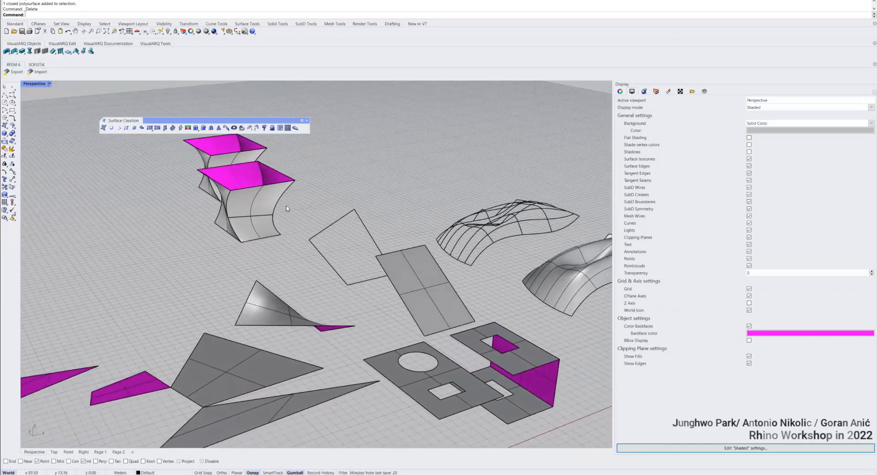
left_click(290, 306)
left_click(301, 309)
right_click_drag(302, 309, 331, 306)
left_click(466, 292)
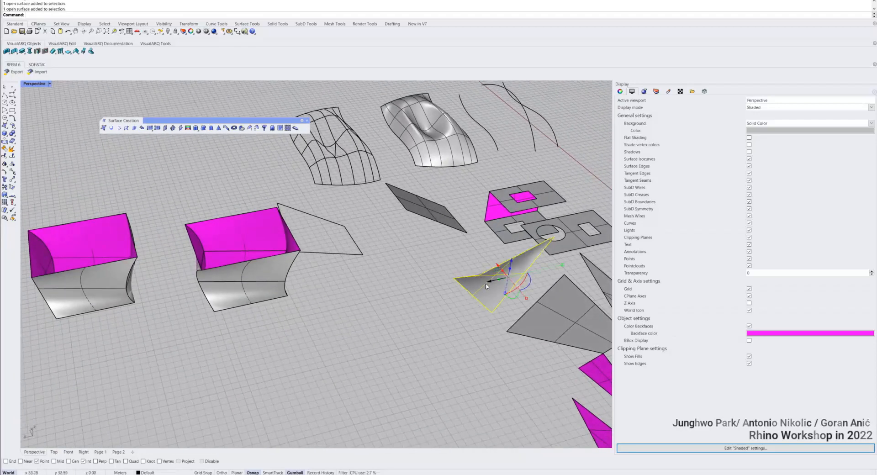
left_click_drag(487, 286, 452, 288)
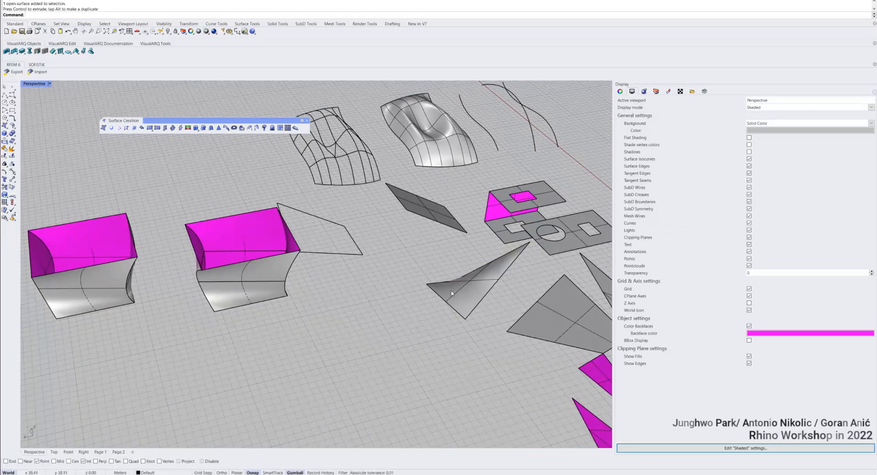
- Select all the models across the scene and clear the selection
right_click_drag(425, 268, 495, 321)
scroll(443, 260, "down", 5)
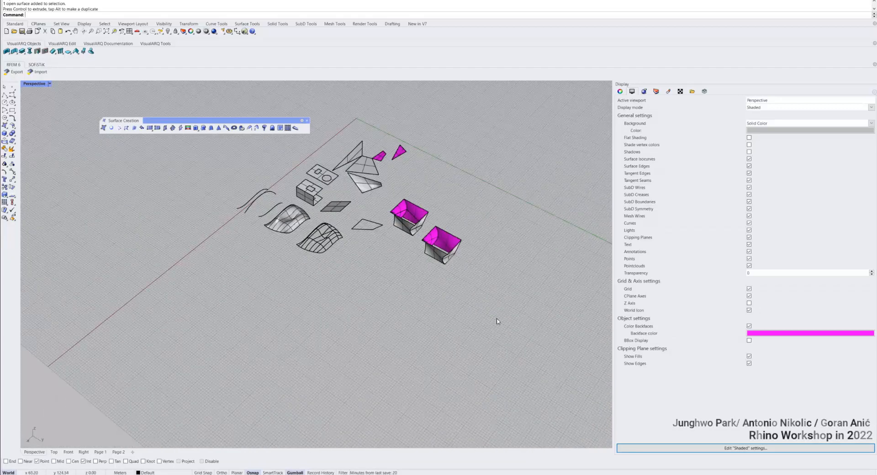
left_click_drag(497, 319, 232, 137)
key("Escape")
scroll(233, 139, "up", 6)
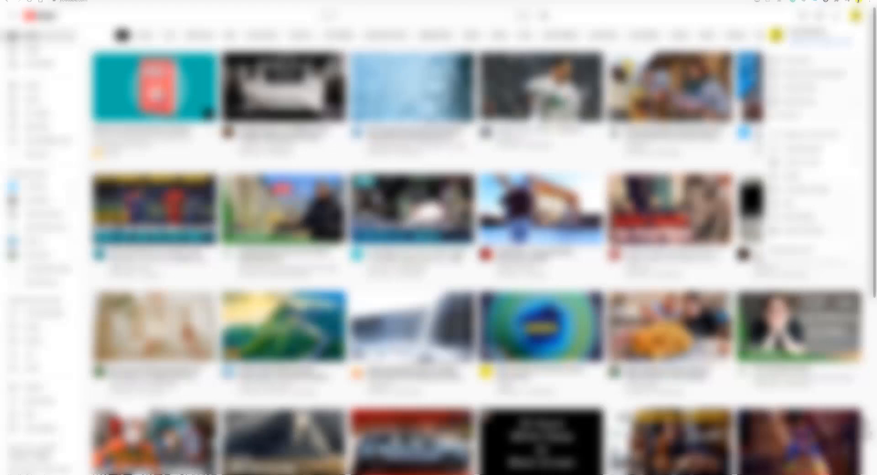
- Switch to YouTube, open the PointOneStudio channel and browse its uploads and home page playlists
left_click(798, 61)
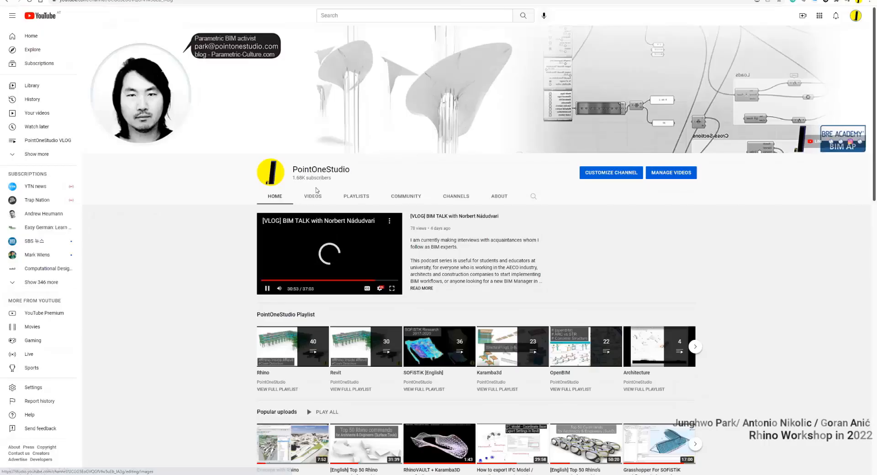
left_click(322, 192)
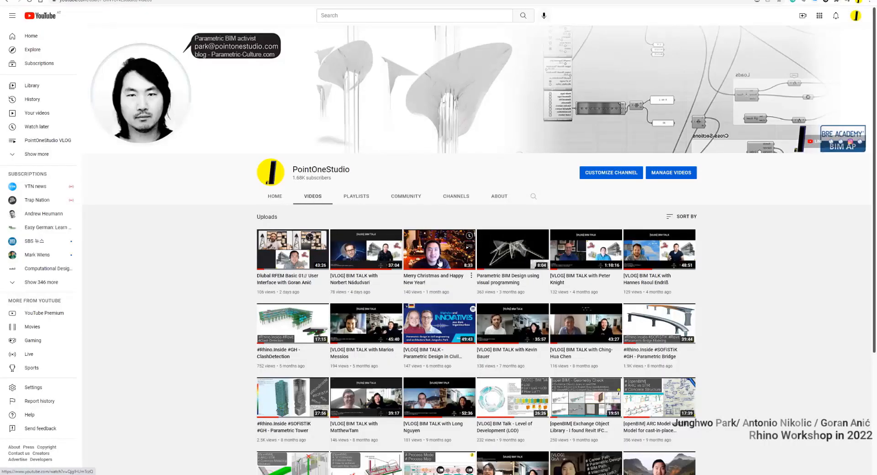
scroll(329, 191, "down", 3)
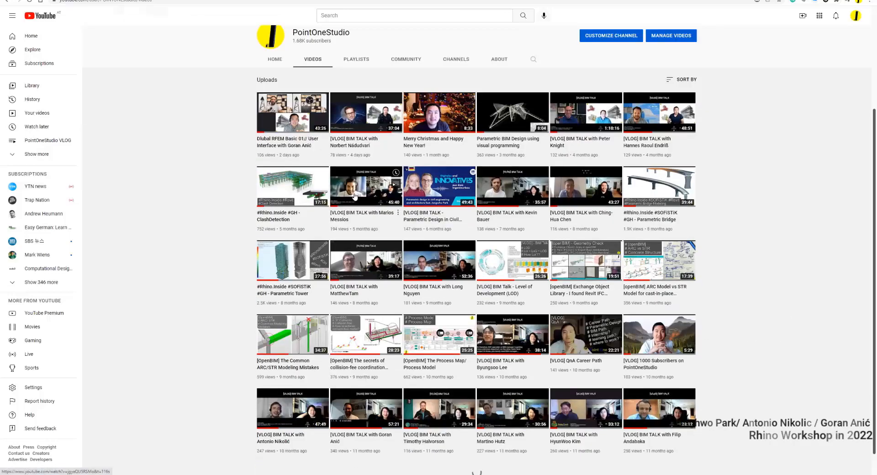
scroll(297, 137, "up", 2)
left_click(276, 127)
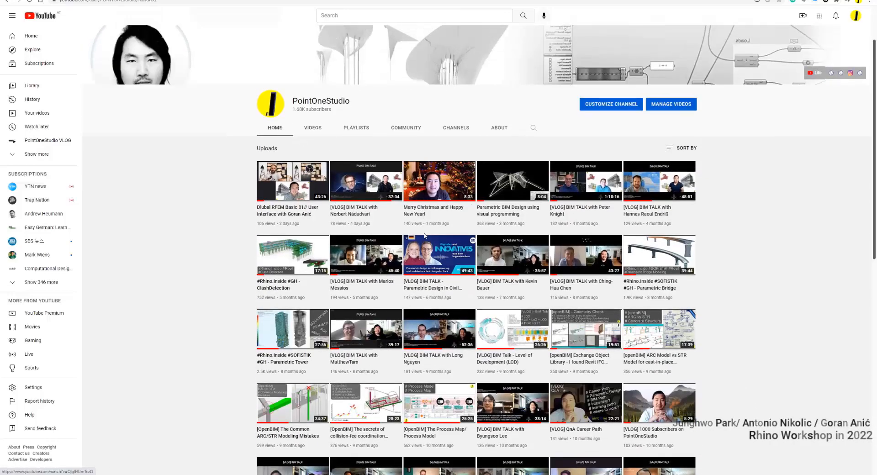
scroll(428, 296, "down", 6)
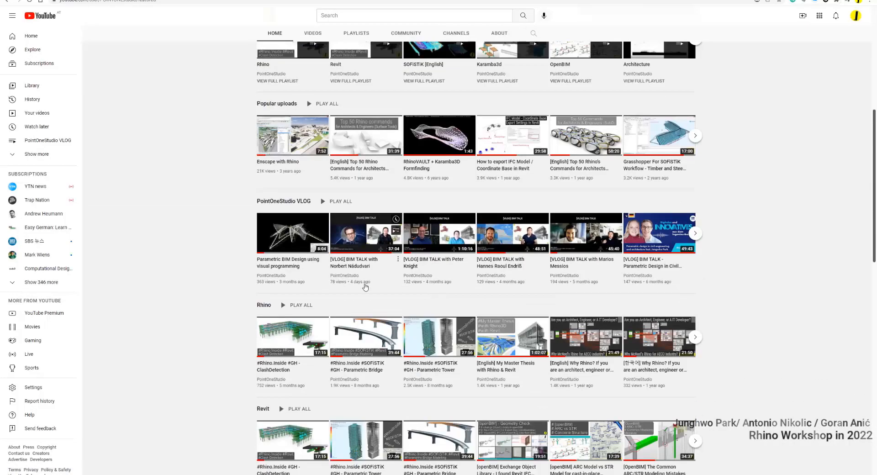
scroll(327, 89, "up", 7)
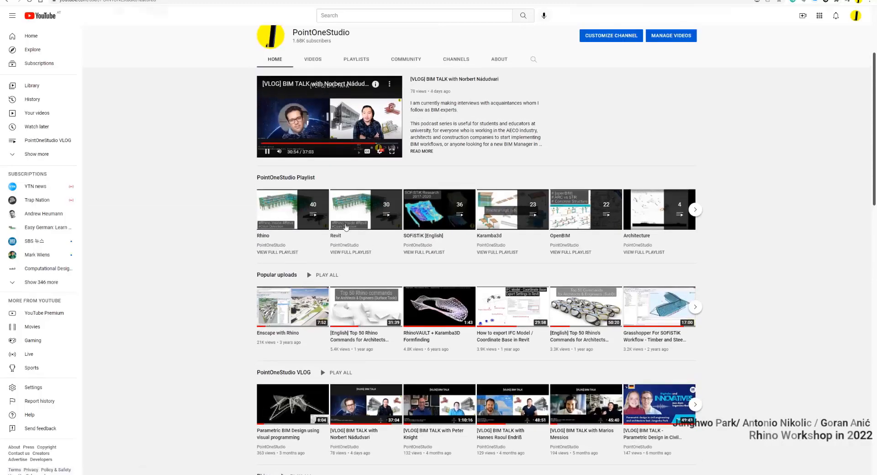
scroll(310, 260, "down", 8)
- Open the channel's Rhino playlist, view the Korean Top 50 Rhino Commands video on Surface Tools, and return to the playlist's first video
left_click(303, 240)
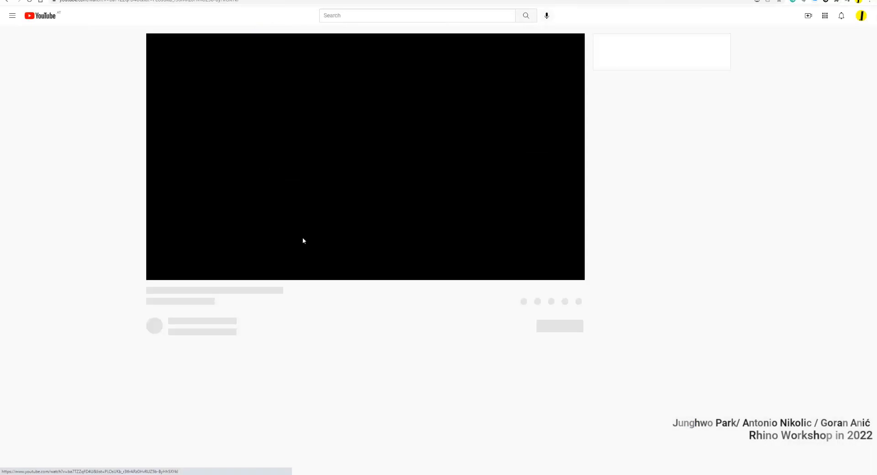
left_click(362, 153)
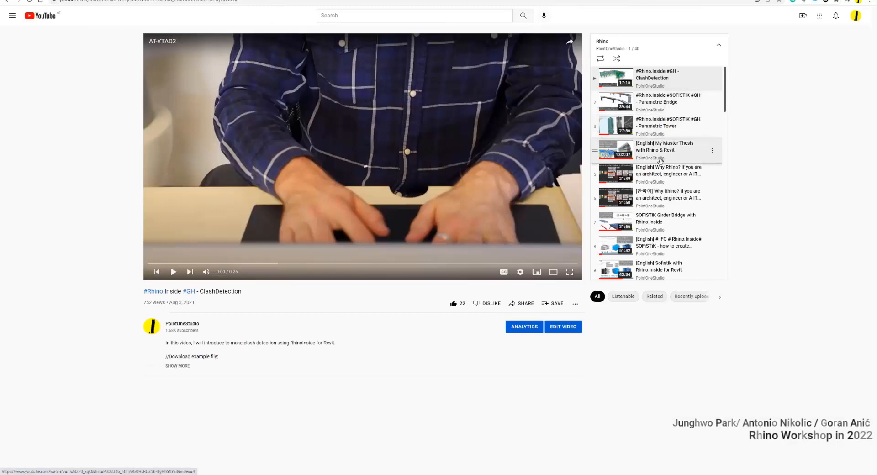
scroll(658, 214, "down", 2)
scroll(658, 214, "down", 3)
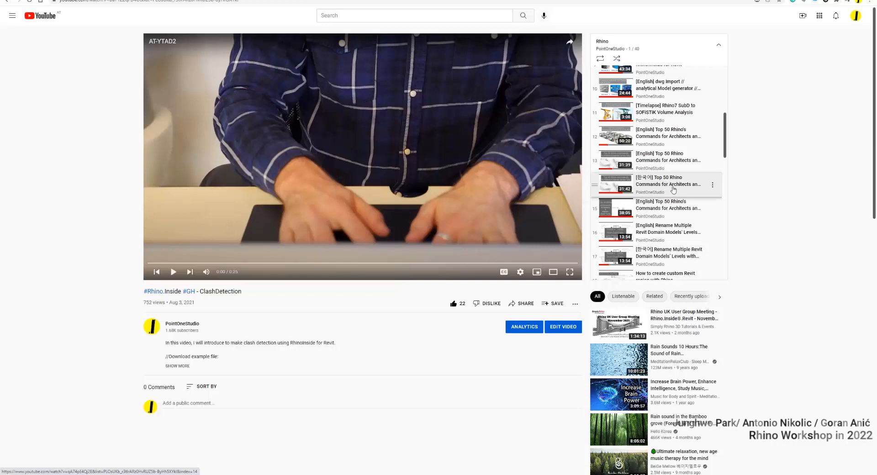
scroll(674, 187, "down", 1)
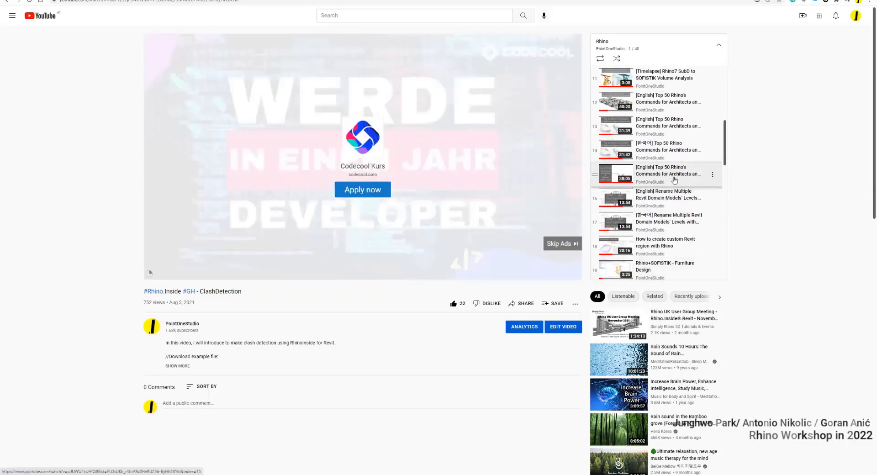
scroll(674, 180, "up", 1)
left_click(672, 185)
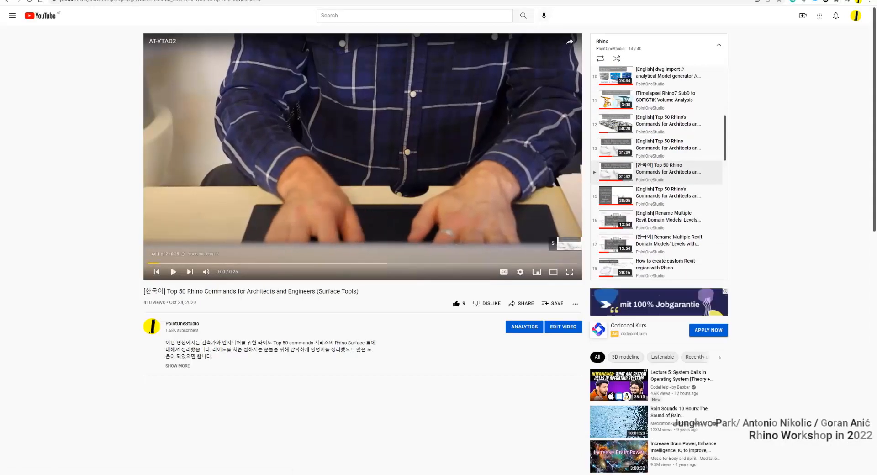
key("alt+Left")
left_click(263, 184)
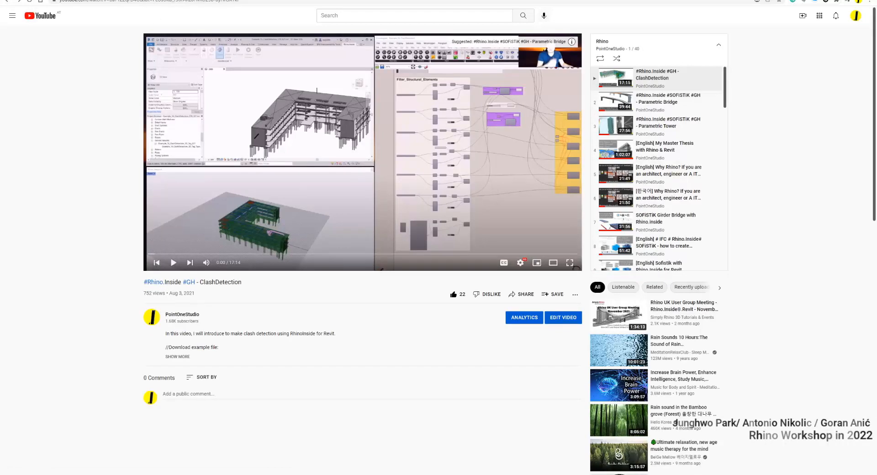
- Switch back to Rhino and explode the closed four-sided curve beside the planar surface into separate segments
mouse_move(438, 274)
right_mouse_down()
mouse_move(417, 258)
mouse_move(405, 228)
right_mouse_up()
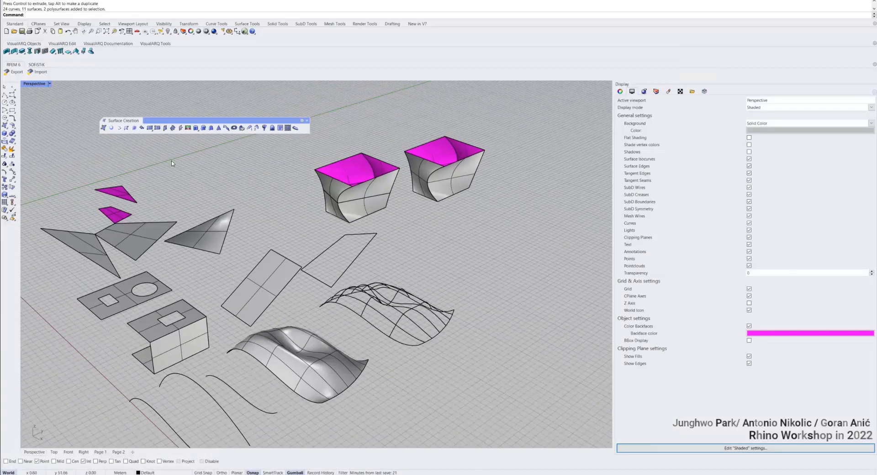
scroll(179, 169, "up", 5)
right_click_drag(160, 178, 295, 222)
scroll(154, 165, "down", 5)
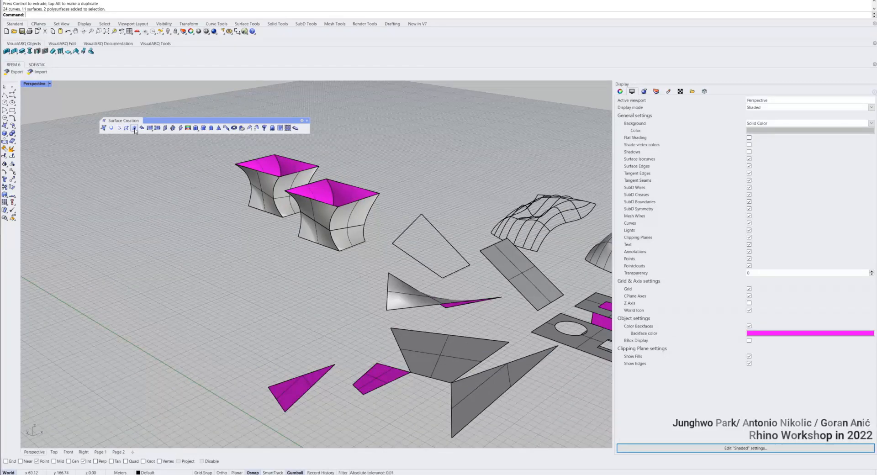
right_click_drag(491, 192, 292, 210)
scroll(219, 172, "up", 5)
mouse_move(338, 233)
right_mouse_down()
mouse_move(313, 251)
mouse_move(342, 245)
right_mouse_up()
left_click(480, 319)
right_click_drag(519, 306, 421, 215, "shift")
left_click(420, 215)
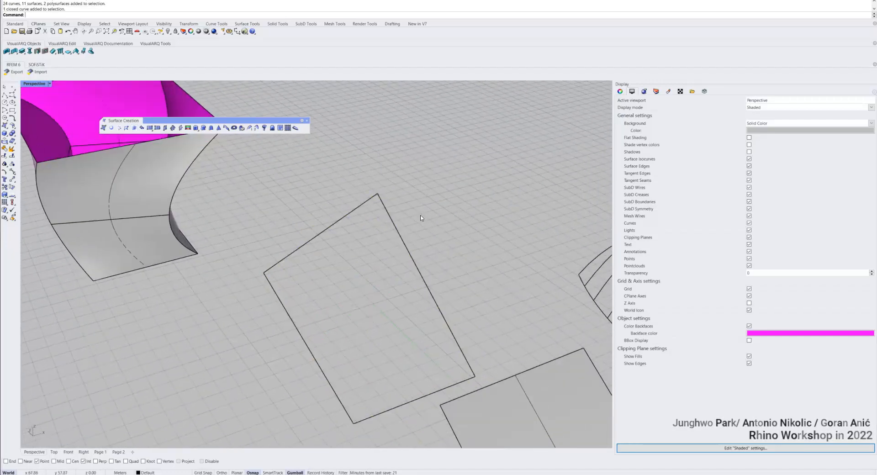
left_click(421, 218)
type("Ex")
key("Return")
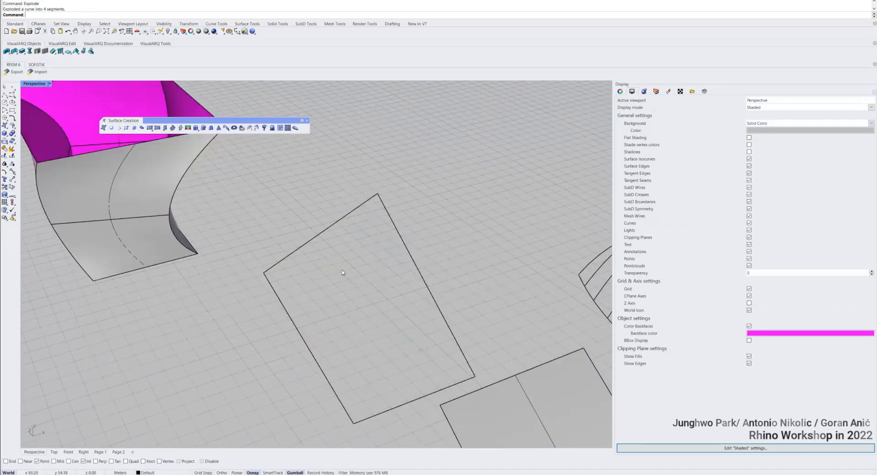
- Create a surface from edge curves using the two long opposite segments of the exploded four-sided outline
left_click(128, 128)
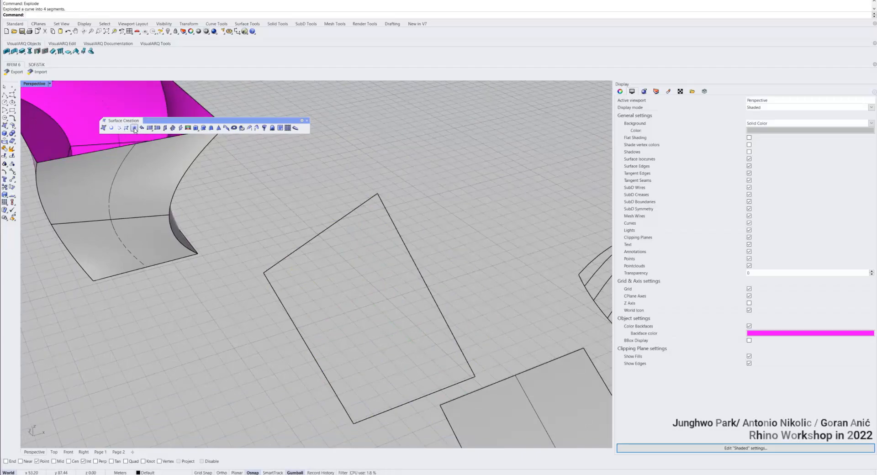
left_click(288, 314)
left_click(416, 266)
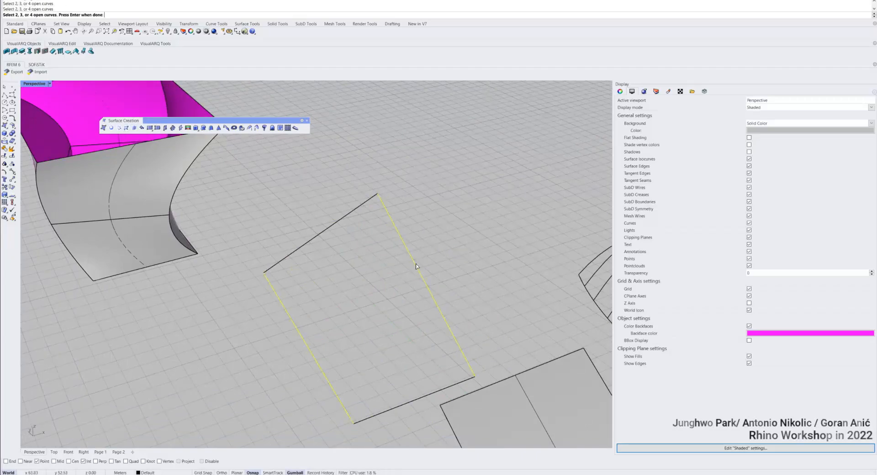
right_click(416, 265)
right_click_drag(416, 265, 410, 329)
scroll(320, 174, "down", 5)
scroll(327, 274, "up", 5)
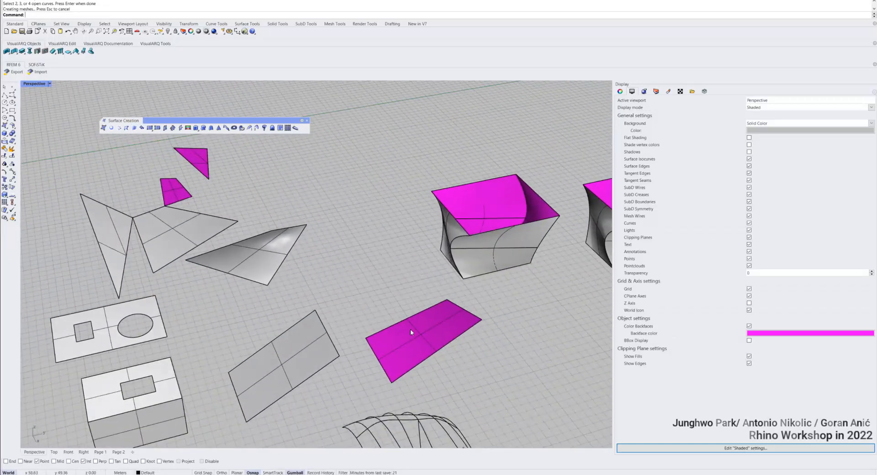
- Flip the direction of the surface inside the four-sided outline and delete it, keeping the outline's curves
left_click(412, 333)
key("Return")
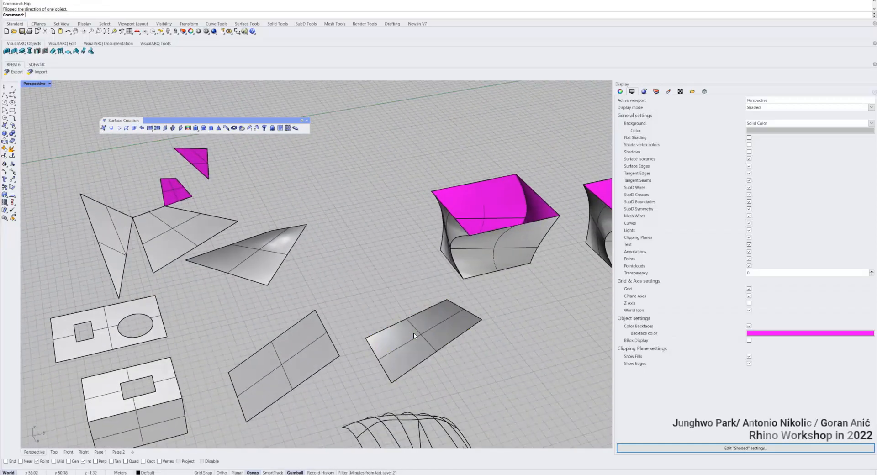
scroll(364, 290, "up", 5)
key("Delete")
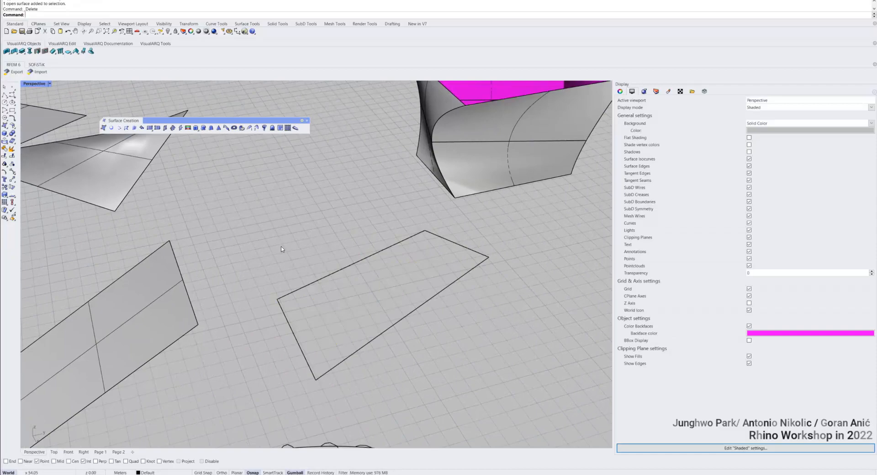
- Create a surface from edge curves using the outline's two short opposite segments, examine it from another angle, and delete it
left_click(136, 129)
left_click(296, 339)
left_click(449, 241)
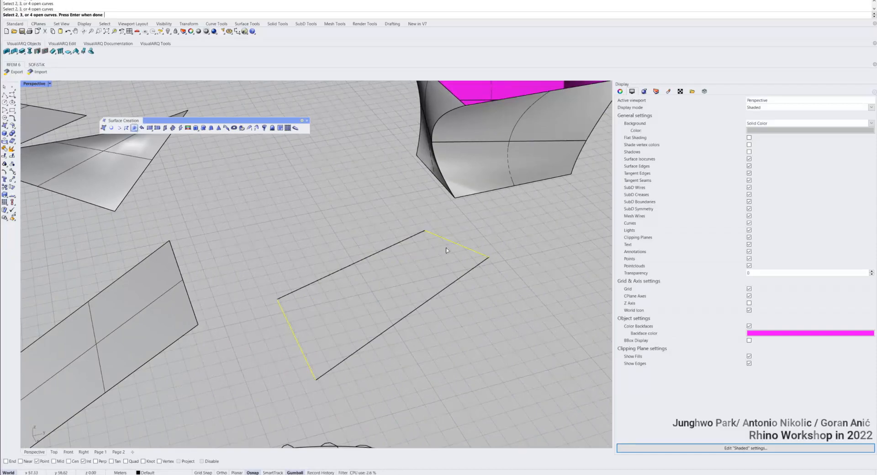
right_click(451, 258)
right_click_drag(451, 259, 304, 270)
left_click(303, 270)
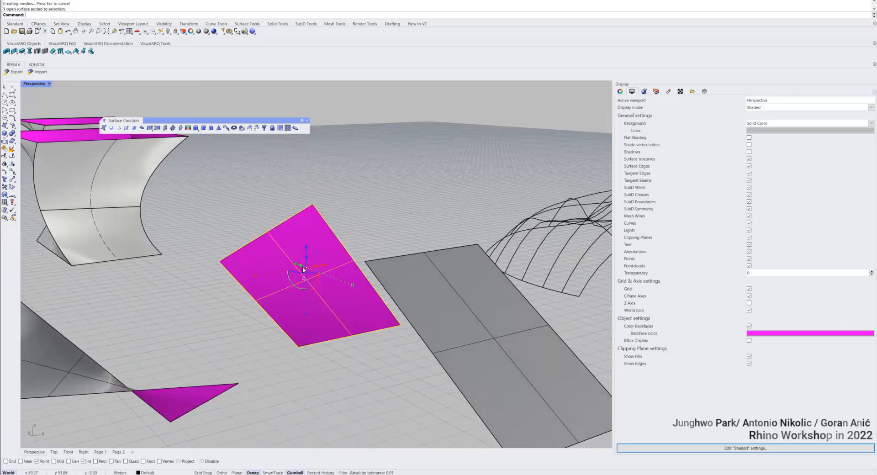
scroll(304, 270, "down", 2)
scroll(304, 268, "down", 2)
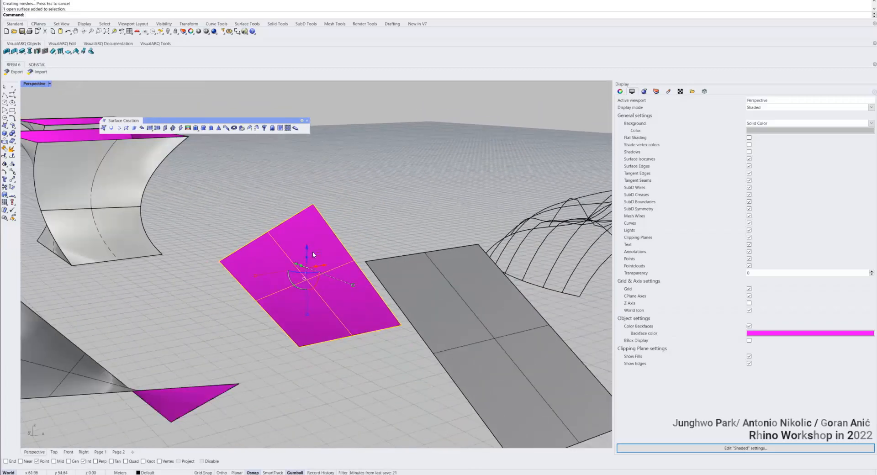
key("Delete")
- Create a surface from edge curves using two neighbouring lengthwise curves of the curved wireframe
right_click_drag(313, 254, 380, 253)
scroll(309, 270, "down", 5)
scroll(383, 223, "up", 8)
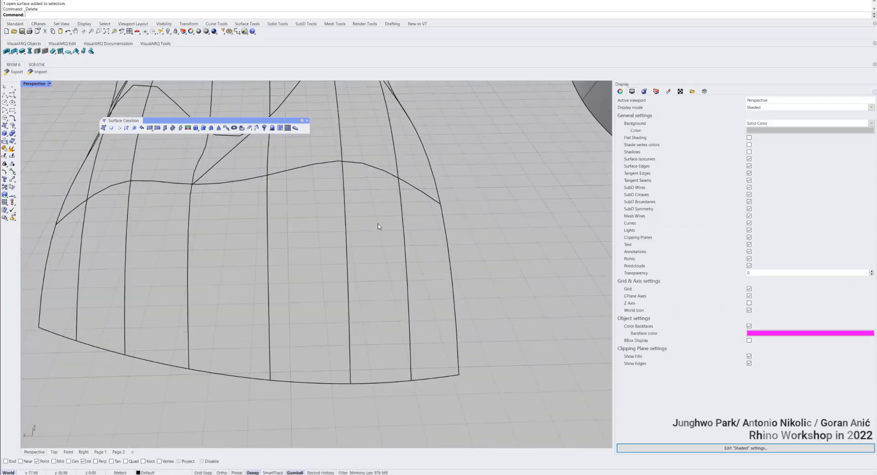
left_click(134, 128)
left_click(363, 210)
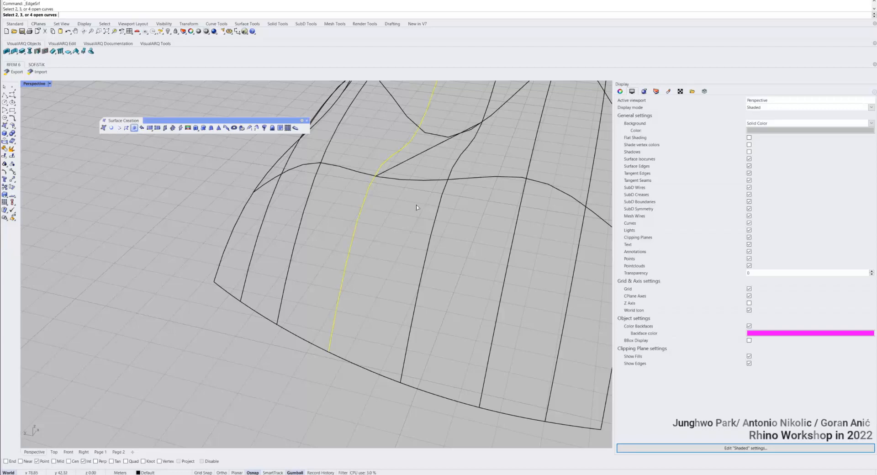
left_click(437, 209)
key("Return")
- Inspect the surface generated between the wireframe's curves and delete it
right_click_drag(430, 224, 311, 232)
left_click(379, 238)
left_click(310, 231)
left_click(456, 239)
scroll(456, 241, "down", 5)
key("Delete")
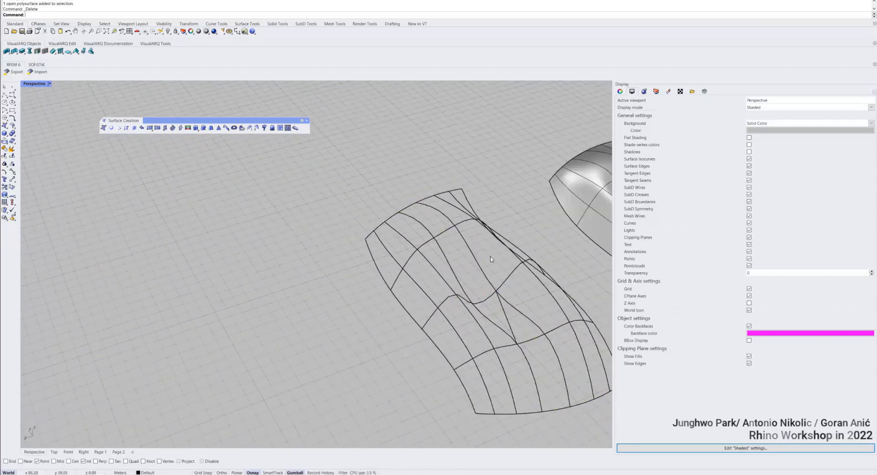
- Examine the lofted volumes, the open outline, the wireframe and the planar plates from several angles
scroll(456, 244, "down", 5)
scroll(317, 207, "up", 4)
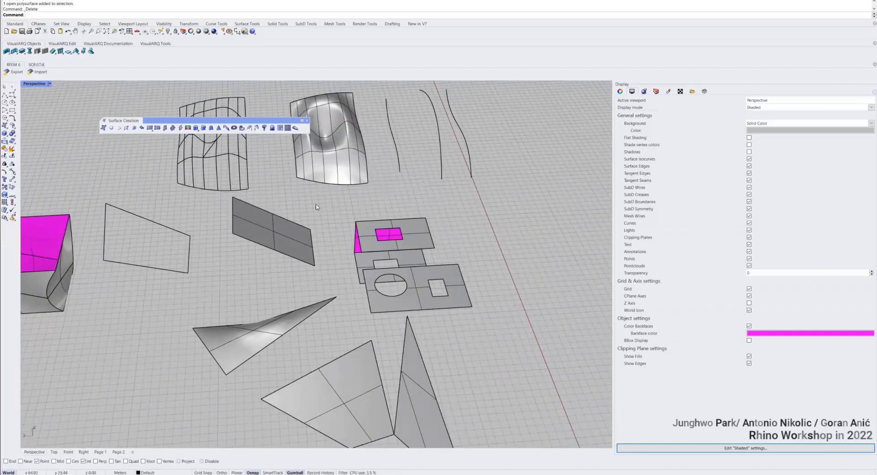
right_click_drag(392, 217, 347, 196)
scroll(292, 168, "up", 6)
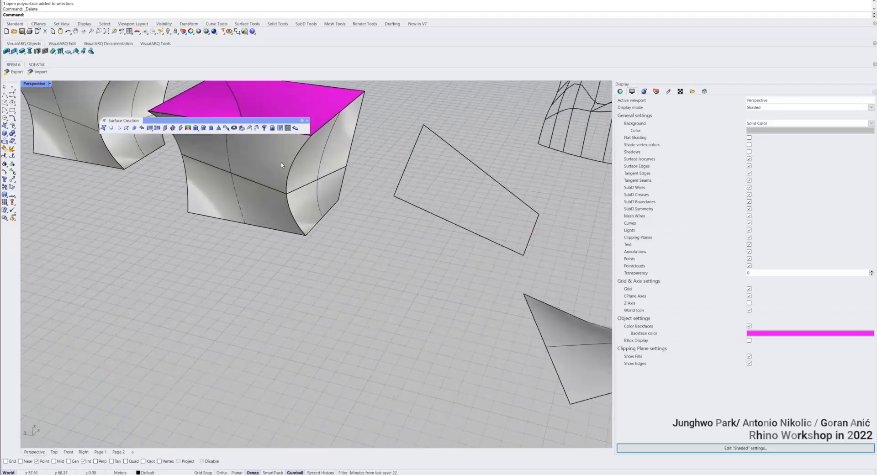
scroll(317, 180, "down", 5)
scroll(317, 179, "down", 5)
right_click_drag(475, 186, 428, 200)
right_click_drag(525, 184, 359, 202, "shift")
scroll(359, 202, "up", 6)
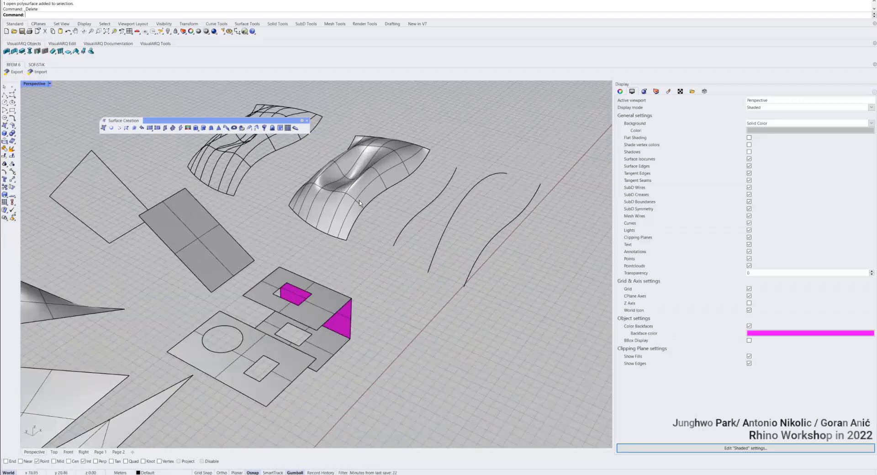
right_click_drag(291, 235, 376, 211)
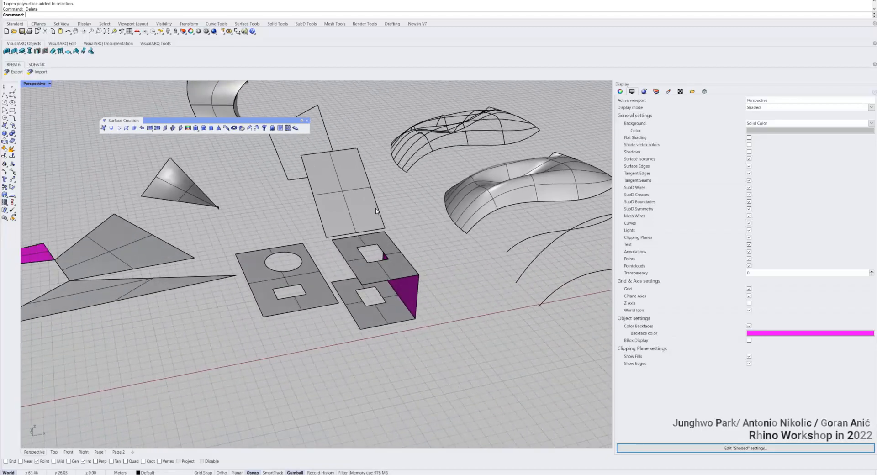
- Create a surface from edge curves closing the open end between the upper and lower plates with rectangular holes
scroll(392, 306, "up", 7)
right_click_drag(393, 307, 417, 305)
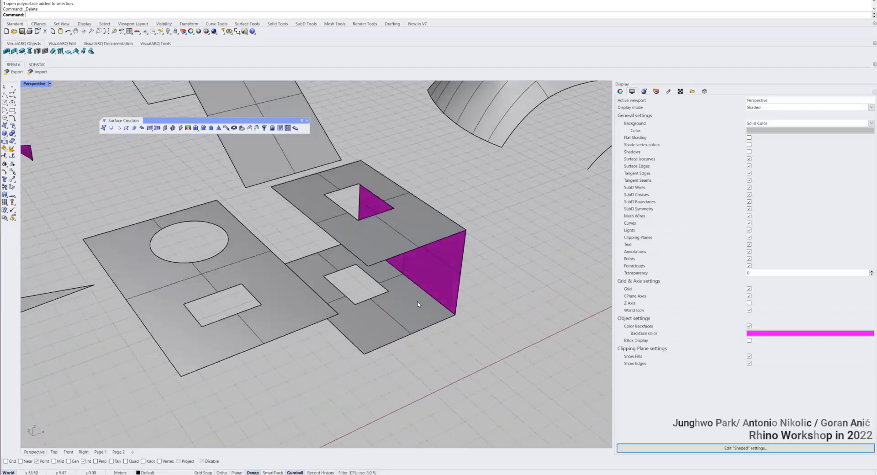
left_click(141, 128)
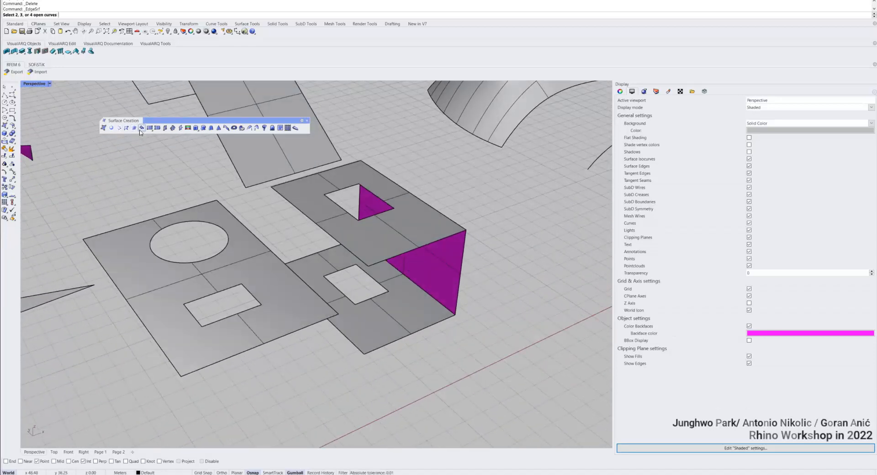
left_click(414, 251)
left_click(413, 330)
right_click(413, 331)
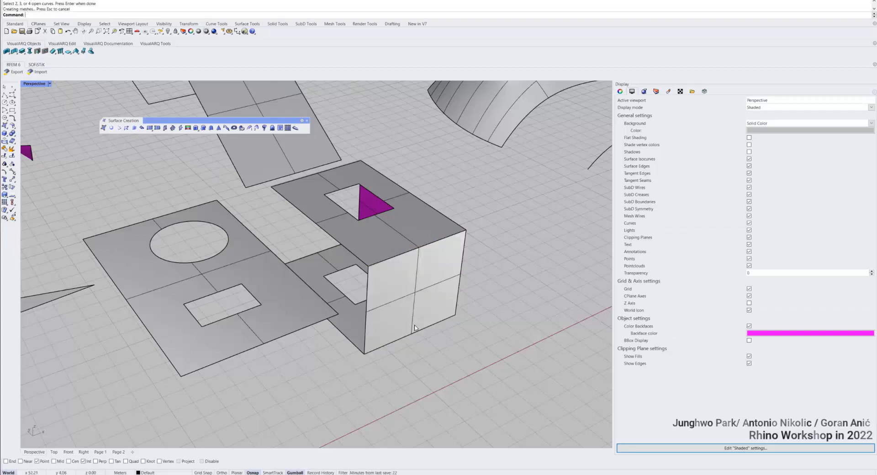
- Close the adjacent long side of the box with an edge-curve surface between the two plates' facing edges
right_click_drag(413, 330, 310, 239)
right_click(309, 239)
left_click(307, 232)
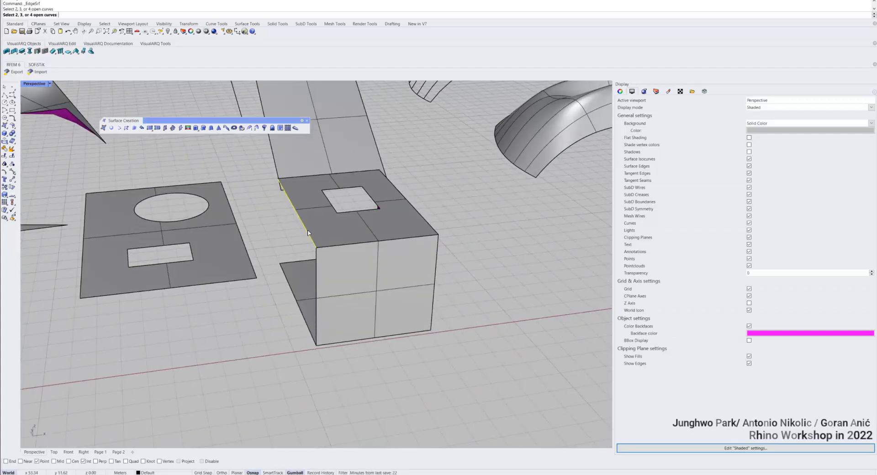
left_click(296, 302)
right_click(296, 301)
- Turn on solid edit points for the flat surface with rectangular and circular holes and display the viewport as Wireframe
right_click_drag(297, 302, 339, 257)
scroll(278, 269, "up", 5)
left_click(268, 294)
scroll(339, 256, "up", 2)
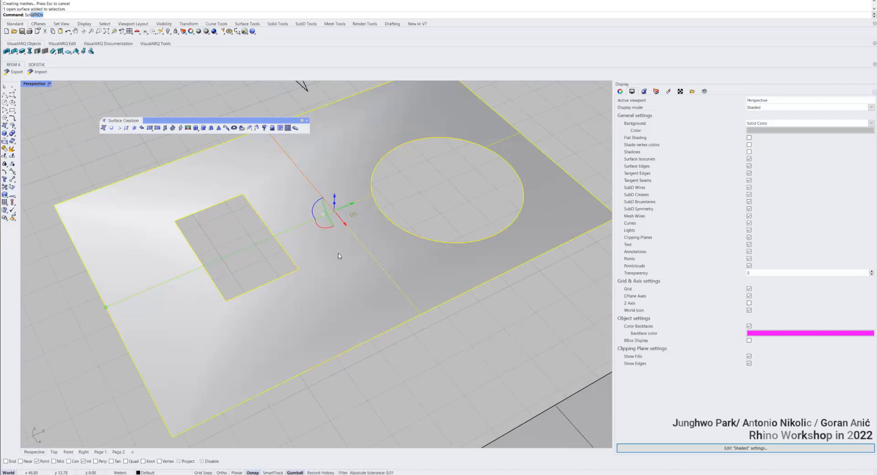
key("Return")
scroll(339, 259, "down", 4)
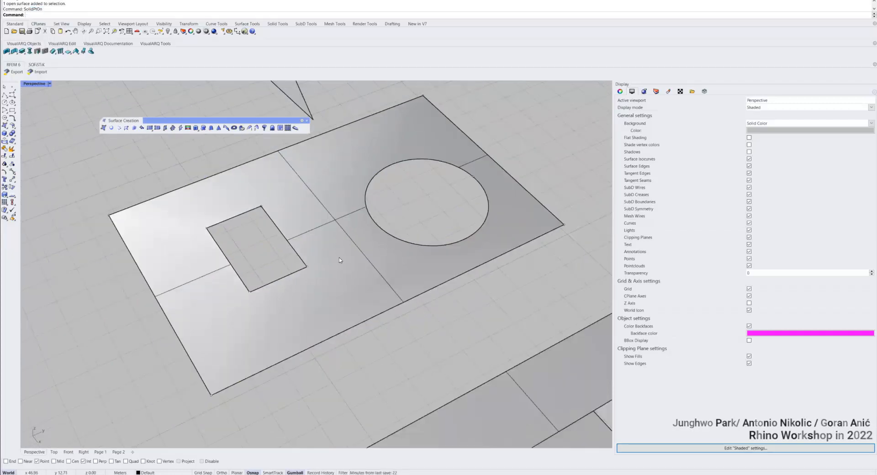
key("ctrl+alt+w")
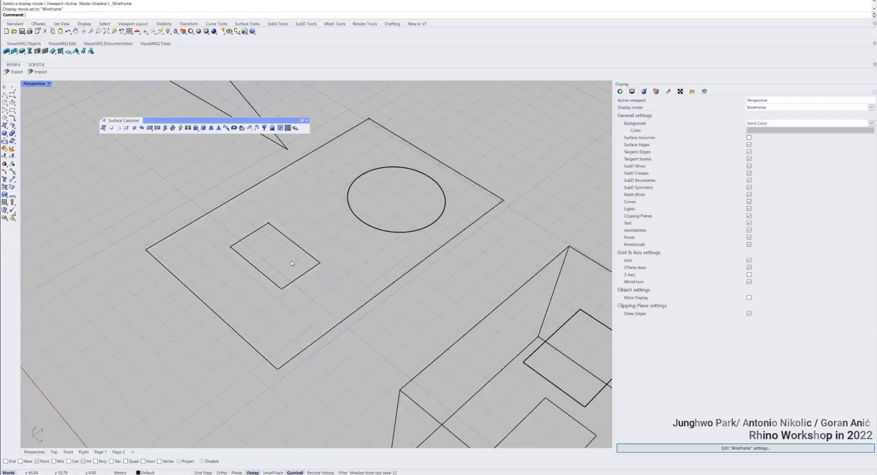
- Reshape the rectangular hole by moving one of its corner points, and move the circular hole's point across the surface's outer edge
scroll(282, 257, "up", 1)
left_click(329, 264)
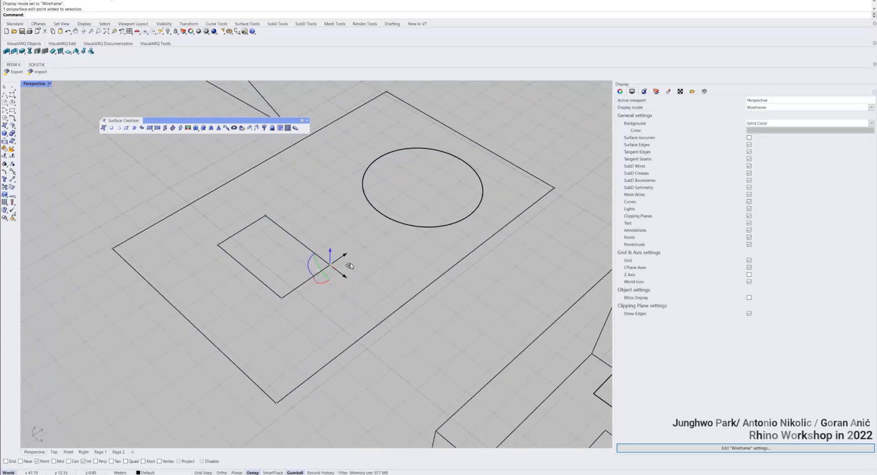
left_click_drag(349, 266, 364, 237)
left_click_drag(439, 139, 565, 116)
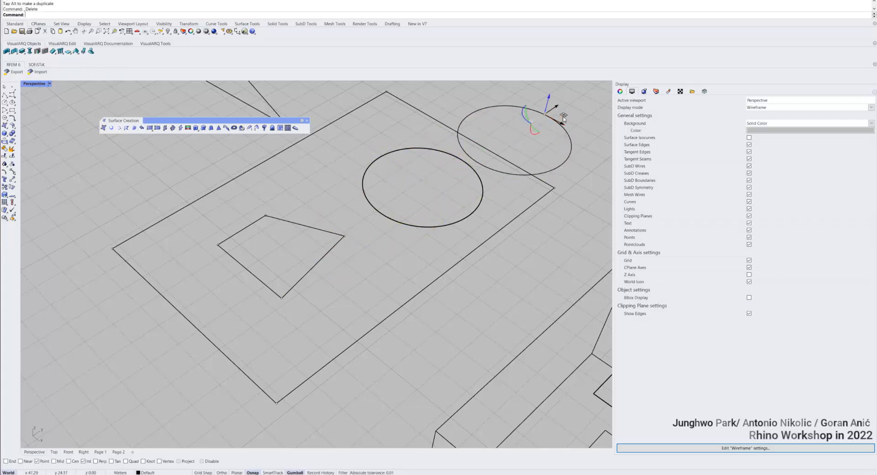
- Switch the viewport to Shaded display and delete the leftover circle at the circular hole's original location
type("Shaded")
key("Return")
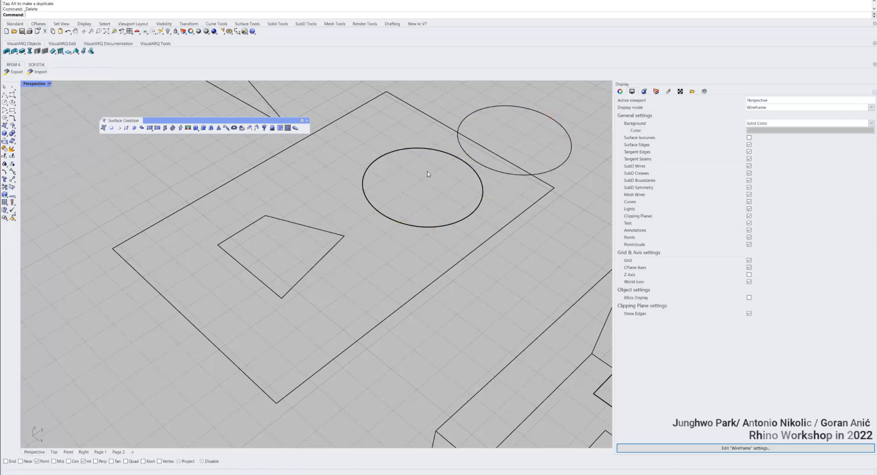
left_click(440, 174)
key("Escape")
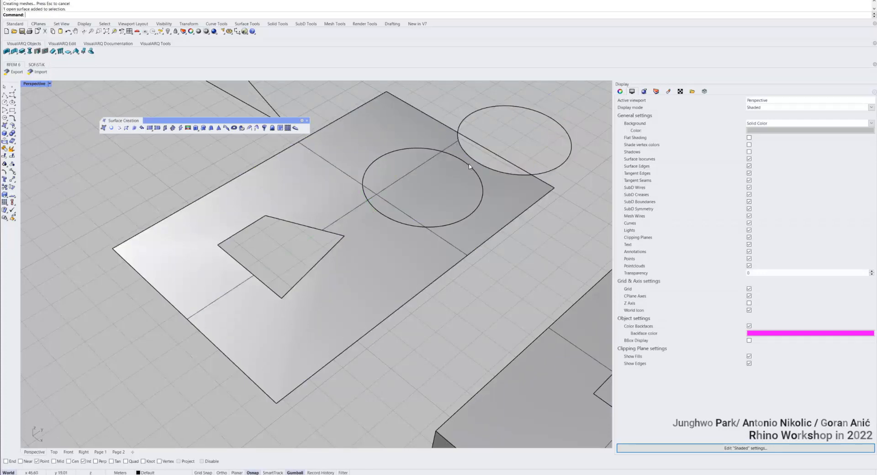
left_click(472, 166)
key("Delete")
left_click(474, 165)
left_click(501, 146)
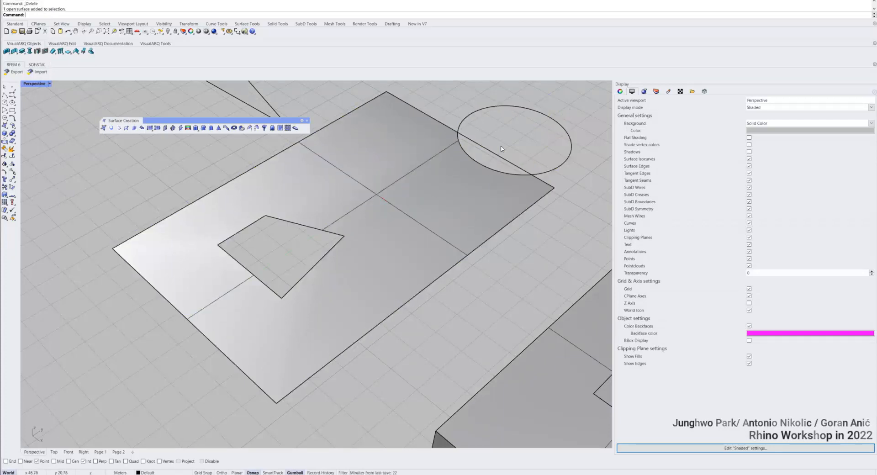
- Turn on the holed surface's solid edit points again and move the circular hole back fully inside the surface
right_click_drag(497, 149, 474, 184)
left_click(431, 221)
left_click(469, 176)
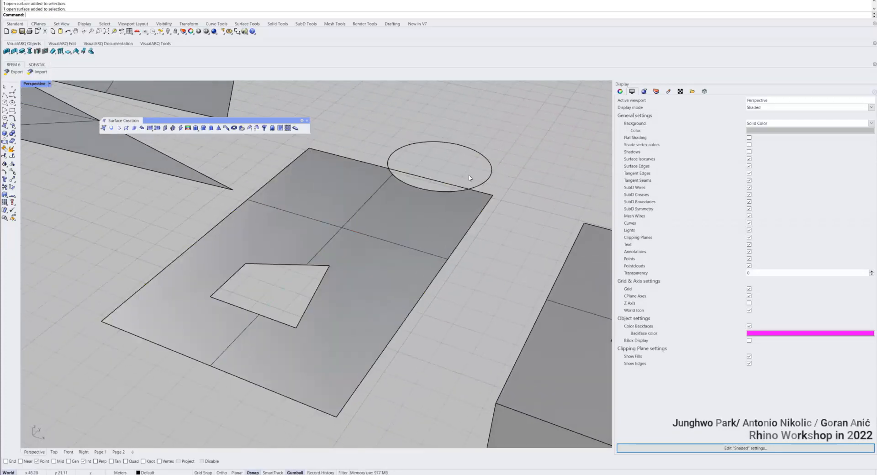
left_click(392, 225)
type("S")
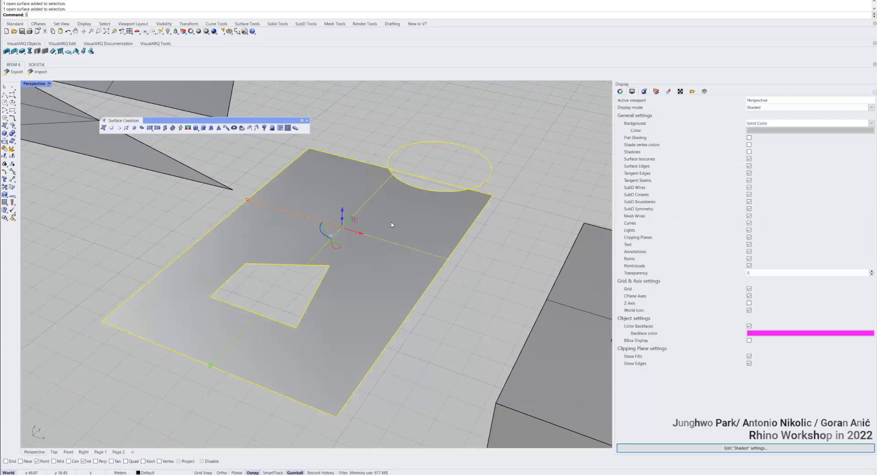
type("olidPtOn")
key("Return")
left_click_drag(462, 122, 434, 150)
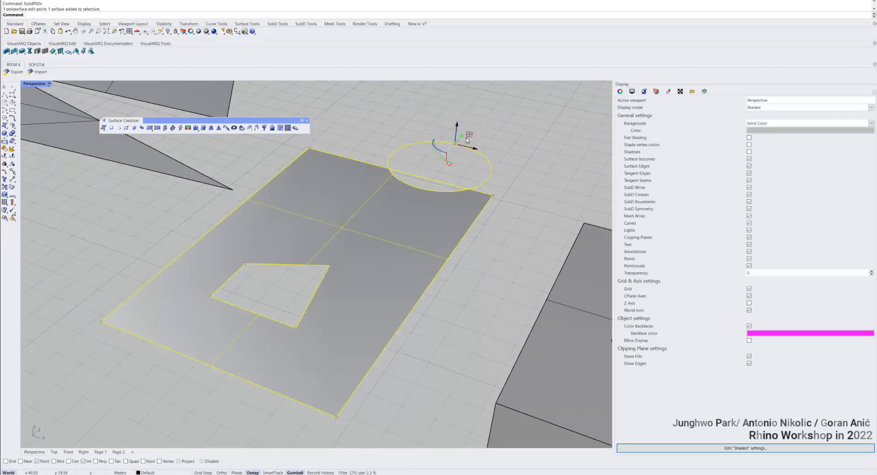
right_click_drag(462, 150, 456, 178)
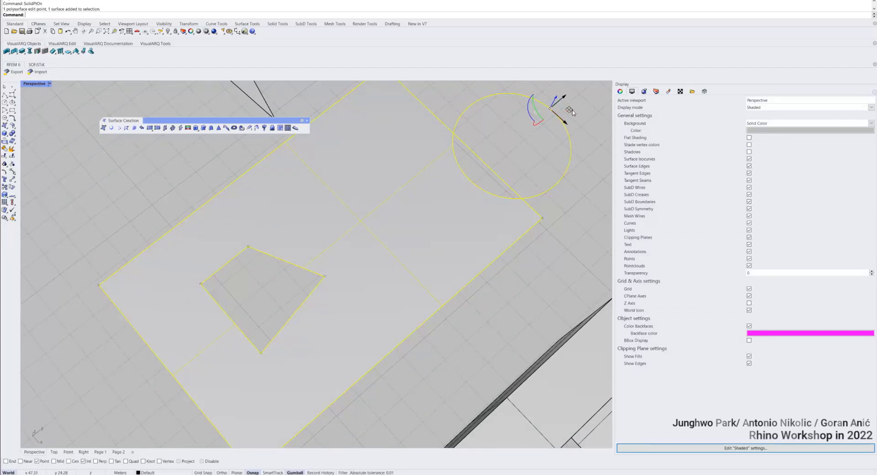
left_click_drag(572, 113, 453, 176)
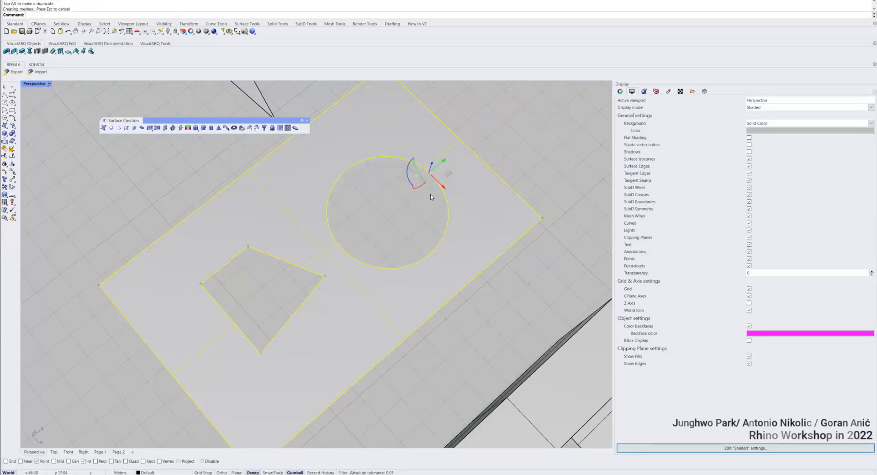
- Try to scale the circular hole from its edit point, using the opposite side of the circle as reference
right_click_drag(422, 182, 438, 197)
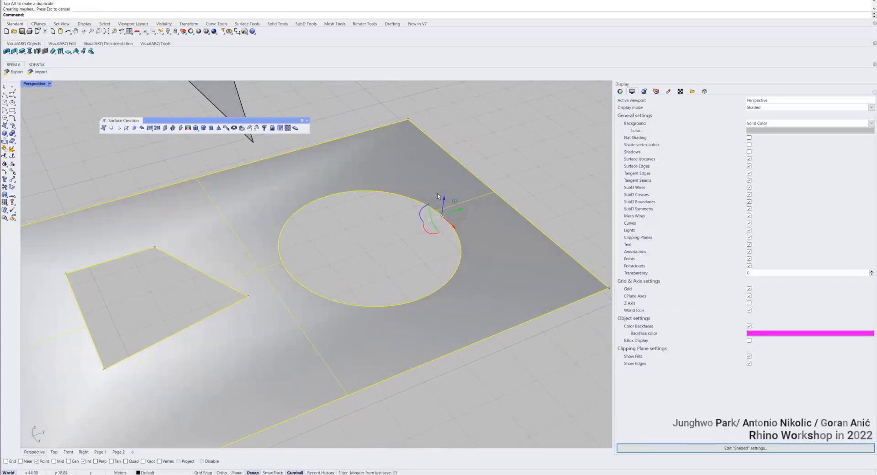
key("Return")
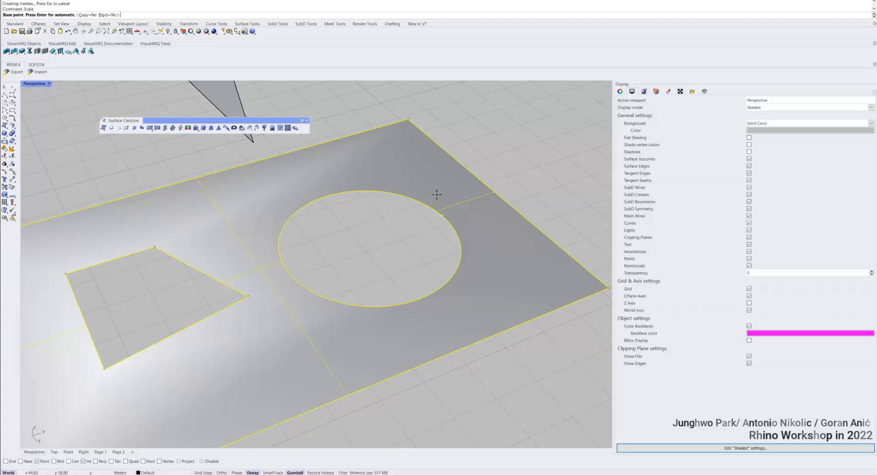
left_click(442, 216)
left_click(286, 260)
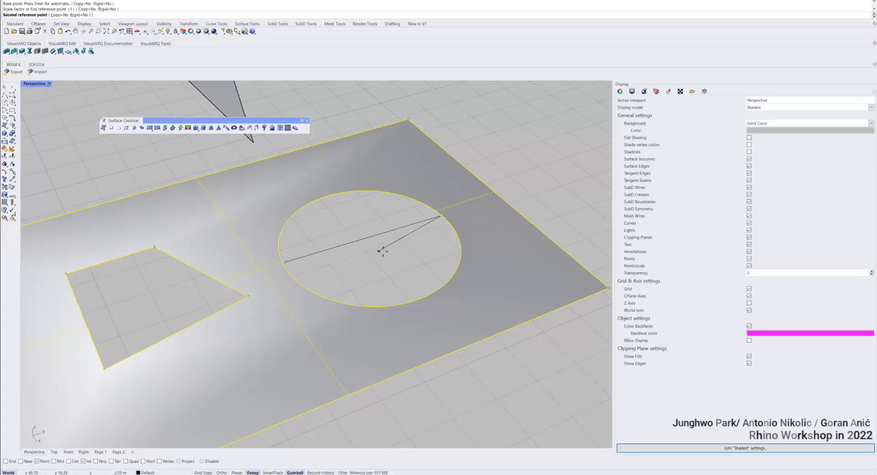
left_click(430, 255)
key("Escape")
- Turn on the surface's solid edit points and move a corner of the four-sided hole inward to make it nearly triangular
right_click_drag(425, 254, 332, 271)
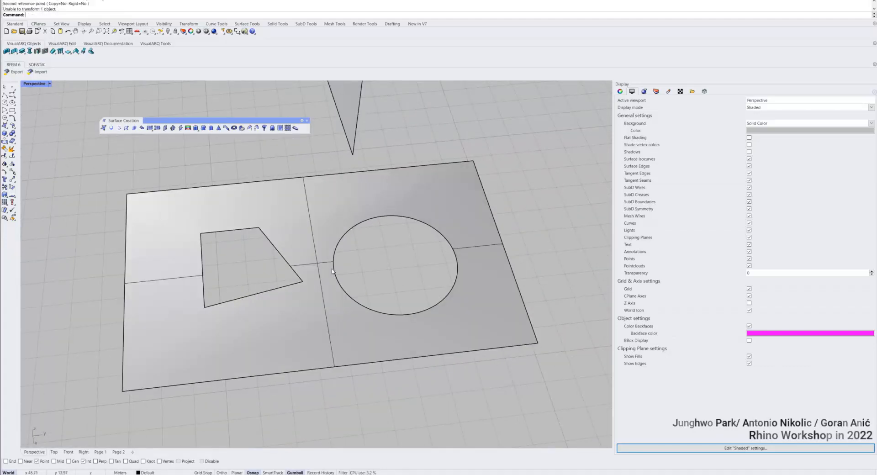
left_click(313, 257)
middle_click(310, 11)
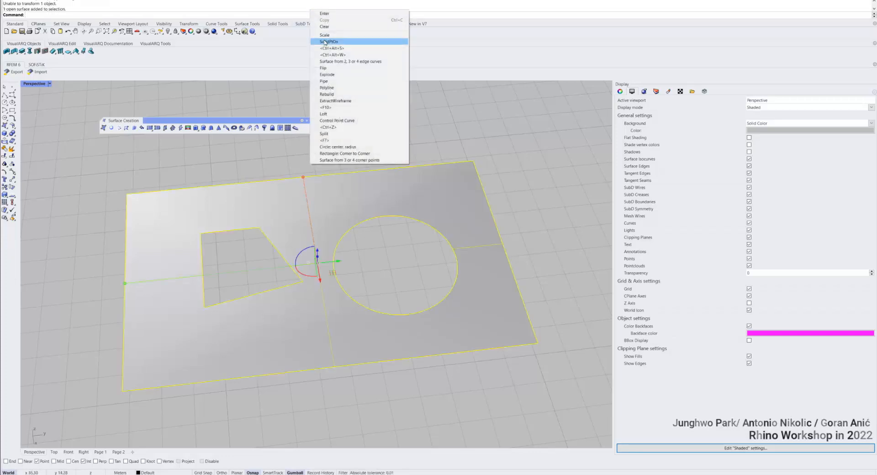
left_click(327, 42)
left_click(259, 228)
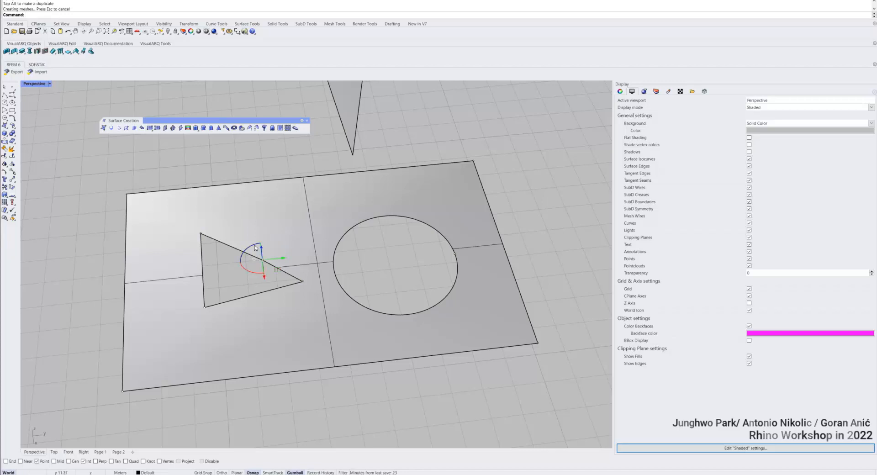
- Raise one corner of the four-sided hole and lower the opposite corner with solid edit points to warp the surface
right_click_drag(254, 249, 276, 249)
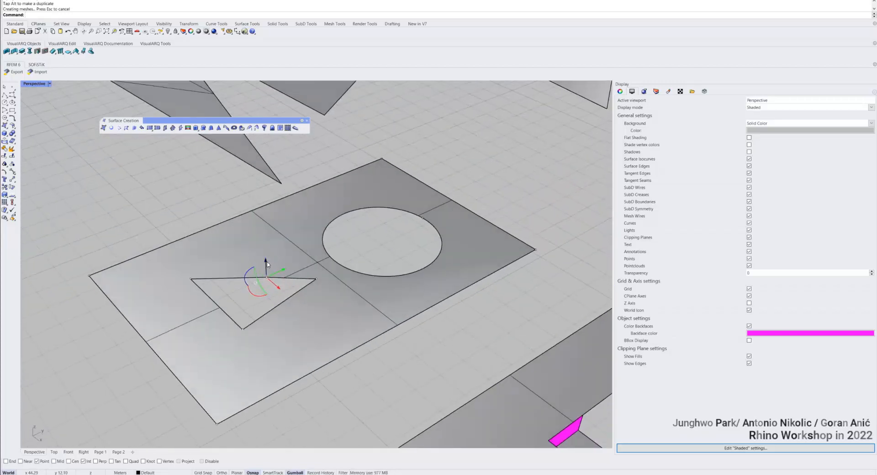
left_click_drag(267, 264, 264, 224)
right_click_drag(264, 224, 285, 283)
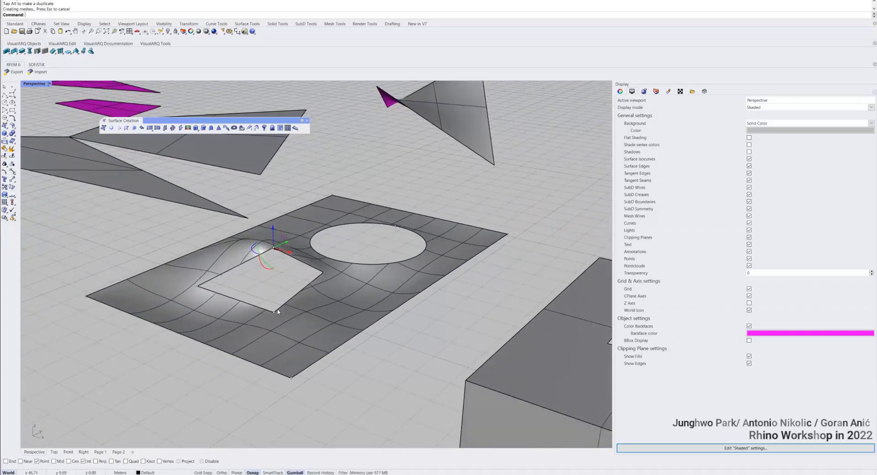
left_click(274, 312)
left_click_drag(274, 301, 274, 319)
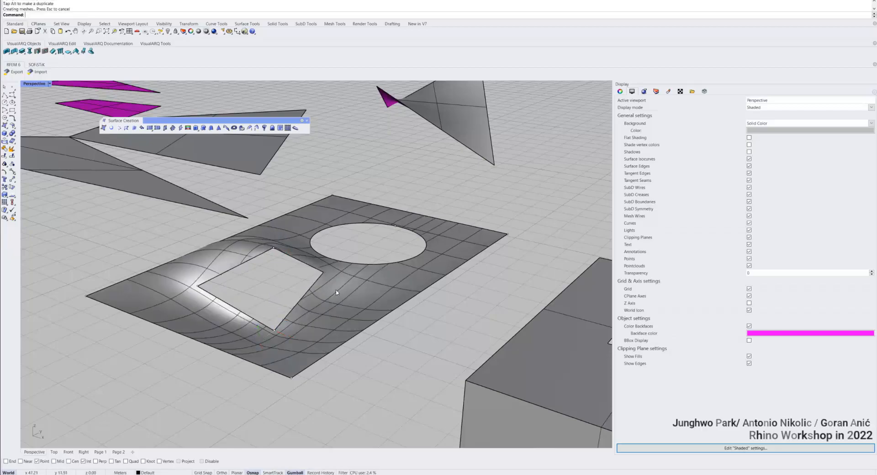
right_click_drag(337, 292, 342, 273)
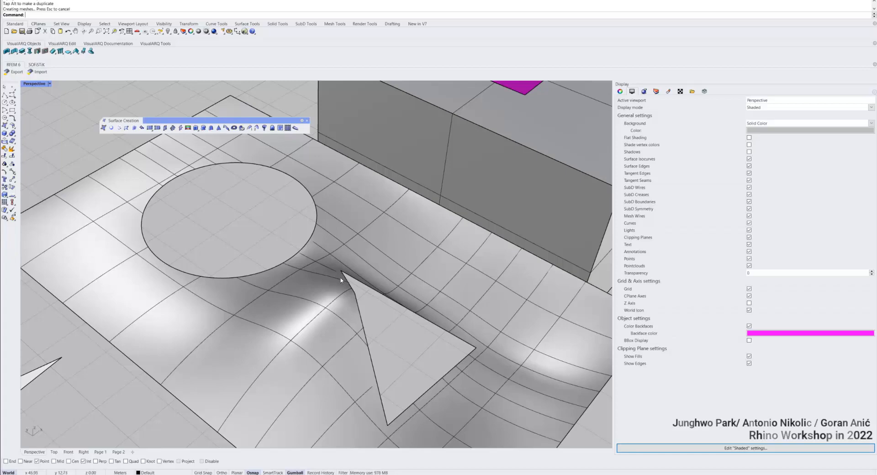
scroll(341, 280, "down", 8)
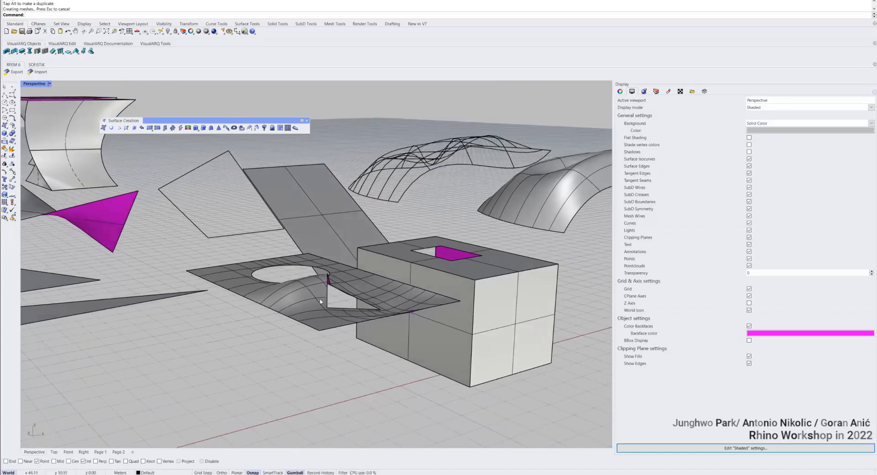
scroll(321, 301, "up", 8)
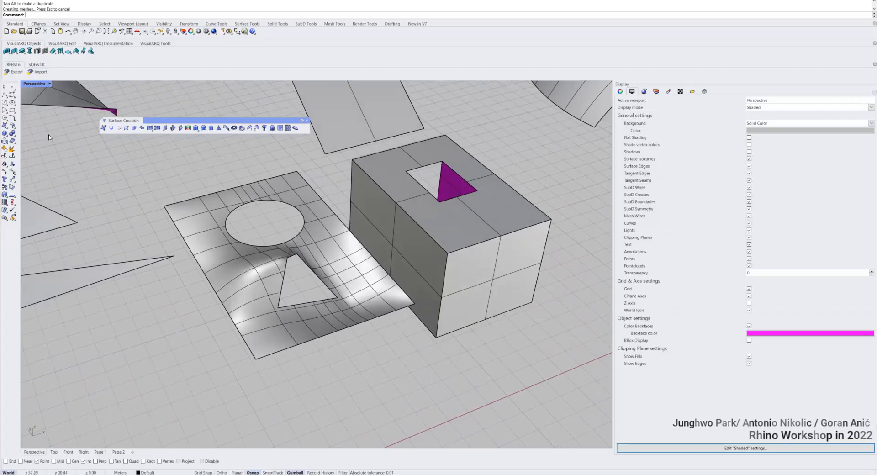
- Draw a straight polyline crosswise through the warped surface, passing between the circular hole and the four-sided hole
left_click(4, 94)
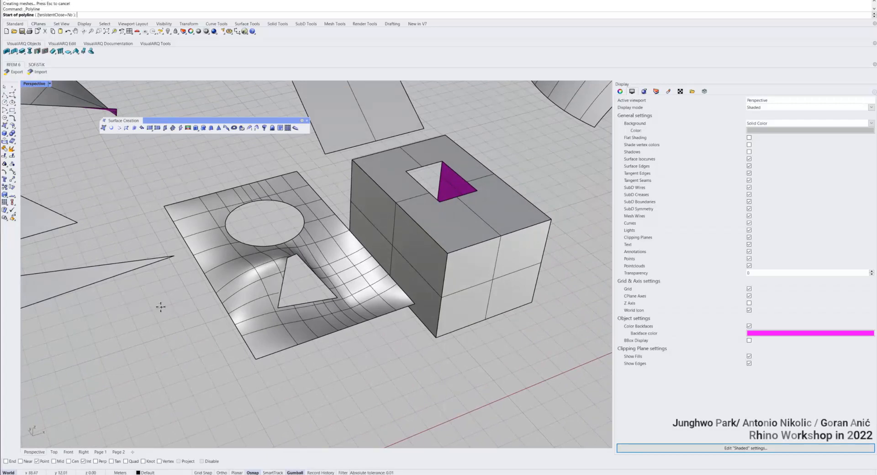
right_click_drag(190, 305, 287, 359)
left_click(310, 388)
left_click(310, 299)
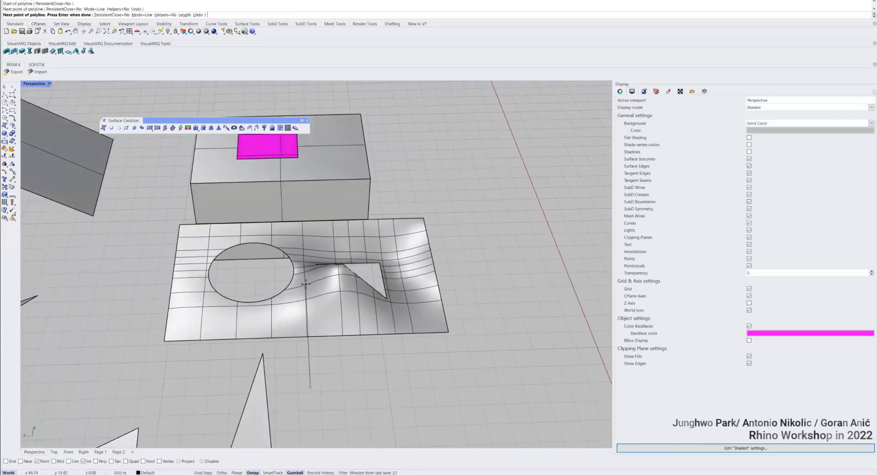
key("Return")
- Move the drawn line straight down so it lies well below the warped surface
mouse_move(388, 345)
right_mouse_down()
mouse_move(334, 340)
mouse_move(229, 304)
mouse_move(219, 284)
right_mouse_up()
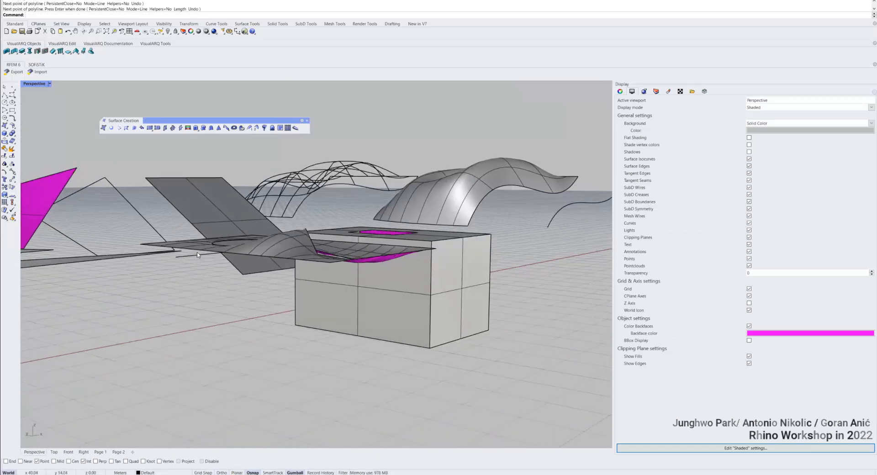
left_click(201, 255)
left_click(189, 259)
left_click_drag(228, 238, 257, 248)
left_click(268, 305)
left_click(268, 338)
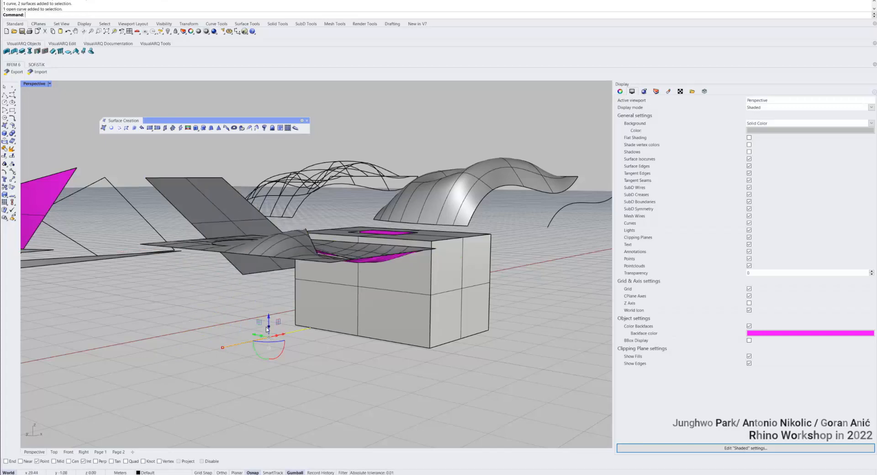
- Extrude the line vertically up through the warped surface and scale the resulting plane slightly narrower
left_click_drag(269, 325, 267, 152)
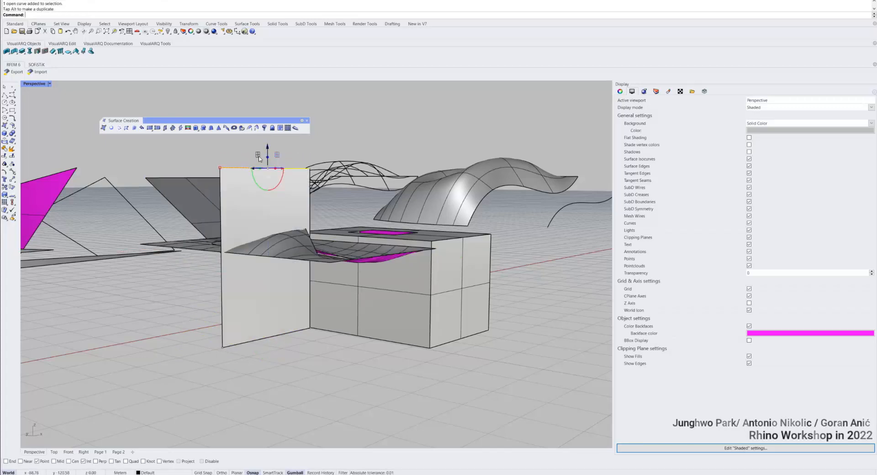
left_click(300, 150)
right_click_drag(299, 151, 288, 250)
left_click(264, 204)
scroll(245, 206, "up", 5)
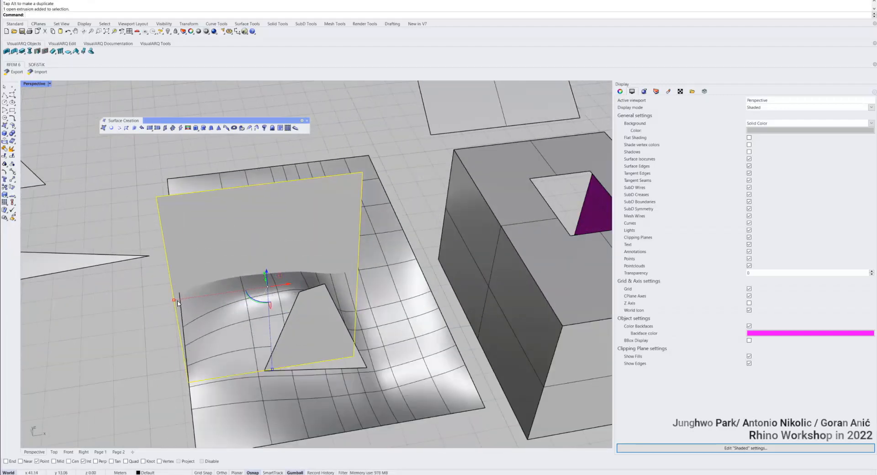
left_click_drag(175, 300, 193, 297)
key("Escape")
right_click_drag(237, 296, 343, 275)
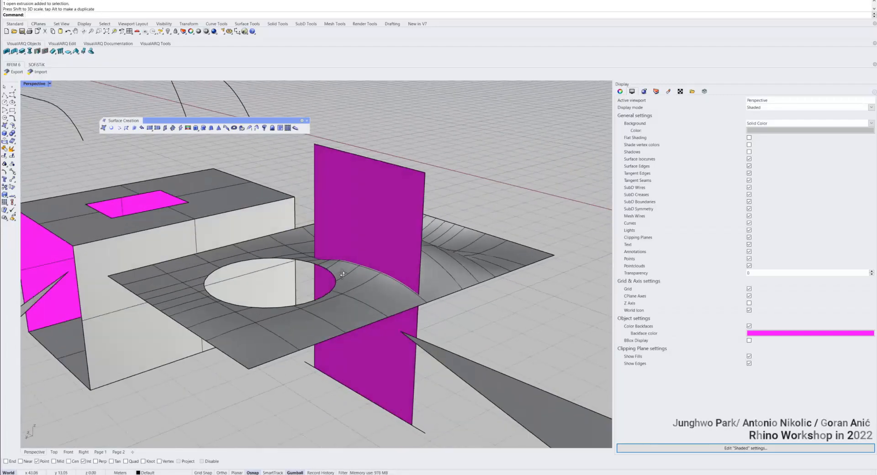
- Split the vertical plane with the warped surface and delete the part above the surface
left_click(362, 285)
key("Escape")
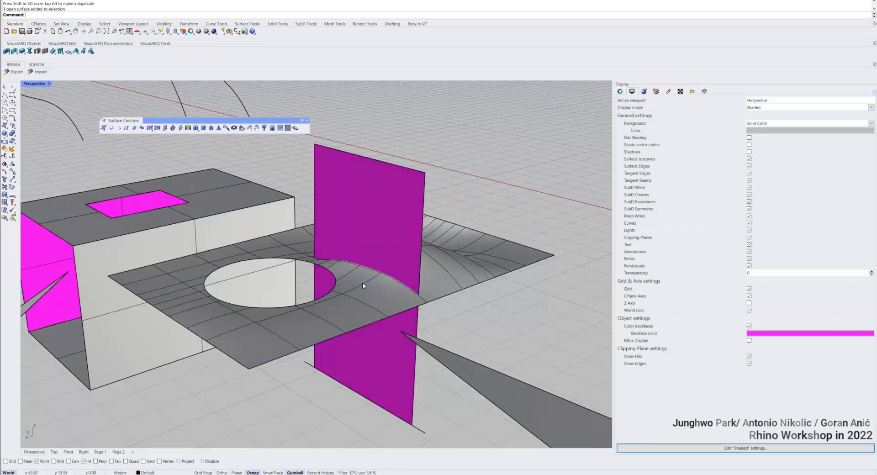
left_click(367, 206)
type("Split")
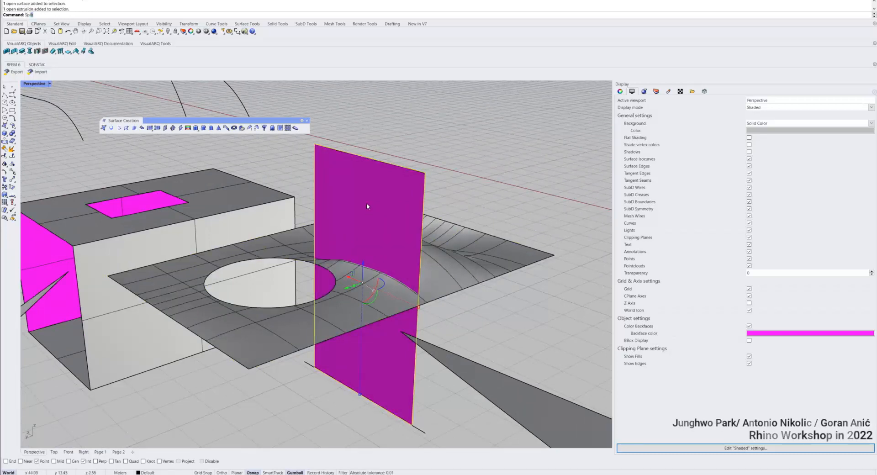
key("Return")
left_click(361, 269)
key("Return")
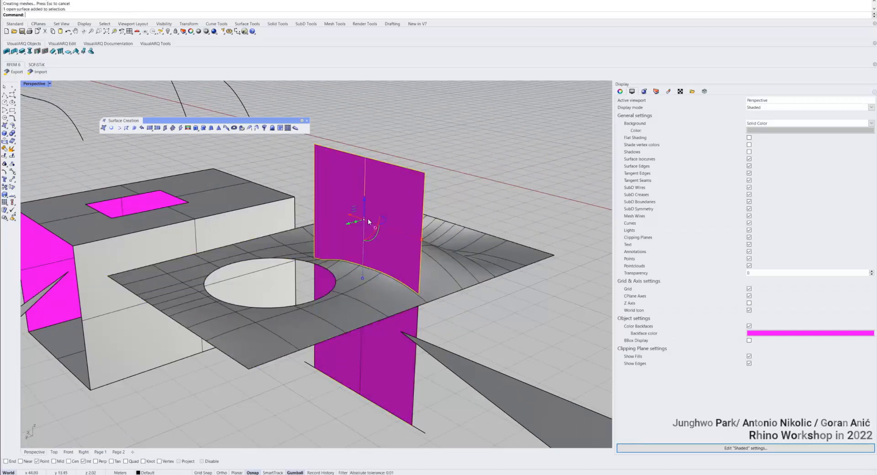
key("Delete")
- Turn on the warped surface's control points and pull points of the bulge upward to form a tall peak
mouse_move(369, 218)
right_mouse_down()
mouse_move(284, 212)
mouse_move(280, 304)
mouse_move(282, 291)
mouse_move(301, 280)
mouse_move(343, 274)
right_mouse_up()
scroll(280, 305, "up", 5)
key("ctrl+alt+w")
key("ctrl+alt+s")
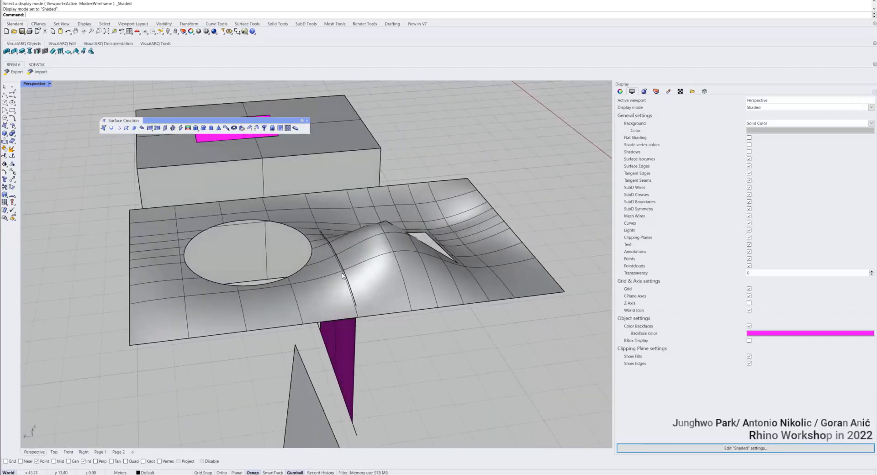
left_click(344, 275)
scroll(356, 264, "up", 3)
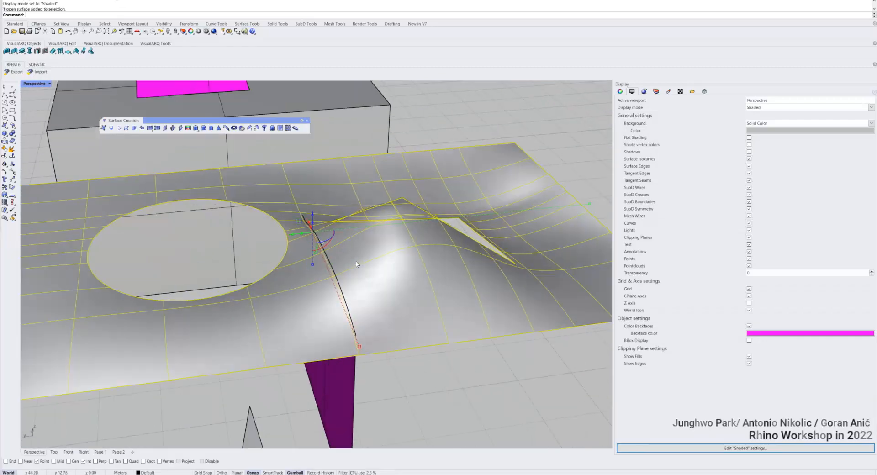
key("F10")
right_click_drag(370, 222, 379, 157)
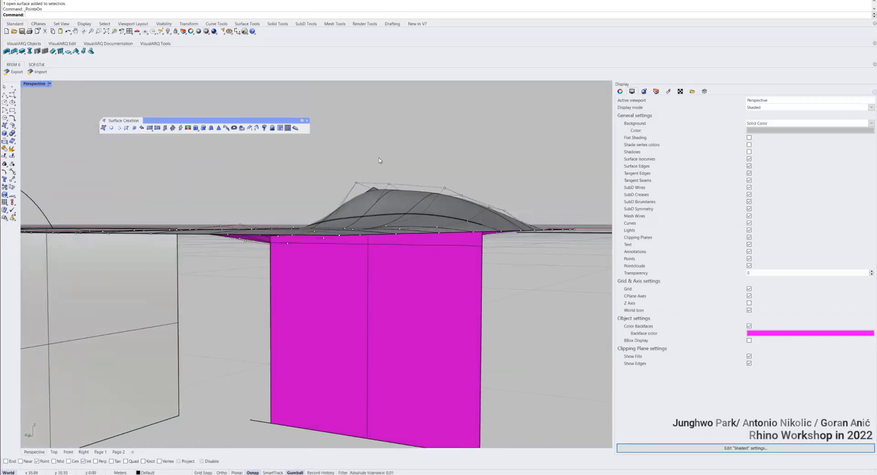
left_click_drag(379, 158, 464, 113)
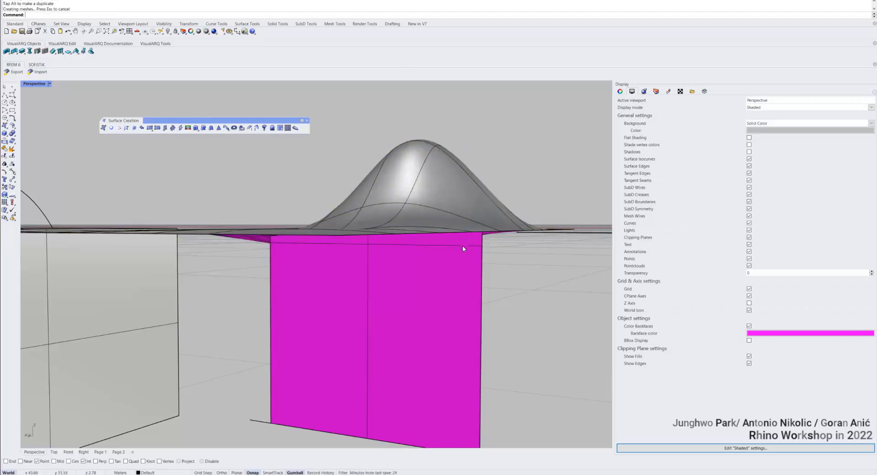
- Stretch the remaining vertical plane upward with Scale1D from its bottom corner until it passes through the surface again
scroll(460, 254, "down", 5)
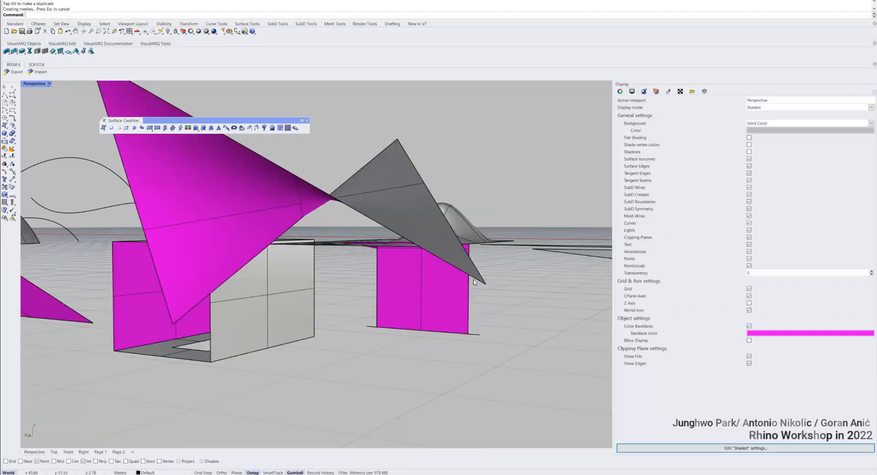
scroll(460, 288, "down", 8)
scroll(460, 295, "up", 6)
key("ctrl+alt+s")
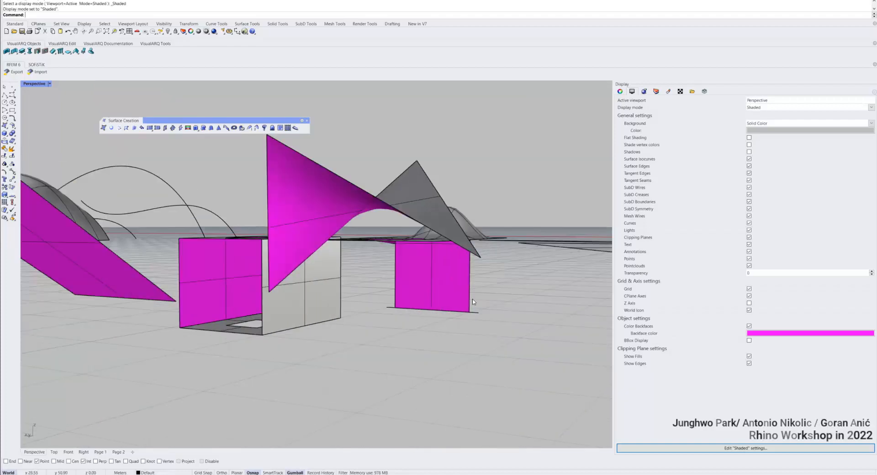
right_click_drag(495, 296, 346, 274)
right_click_drag(429, 295, 213, 309)
scroll(300, 194, "up", 5)
left_click(300, 193)
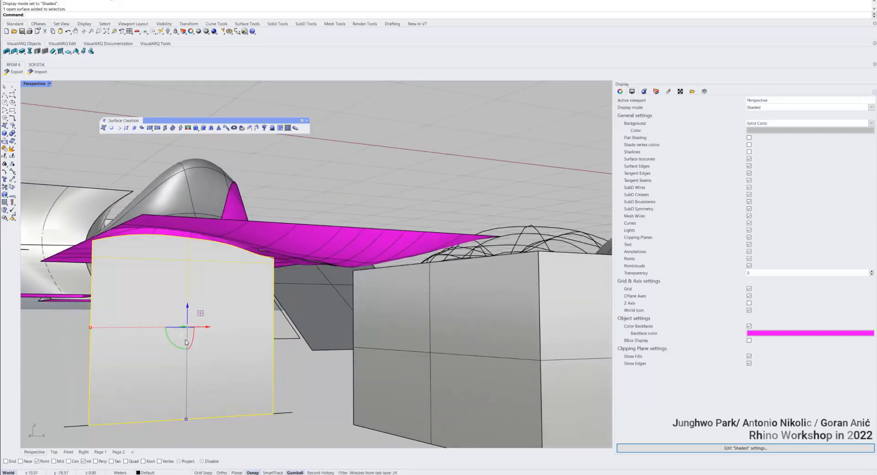
type("Scale")
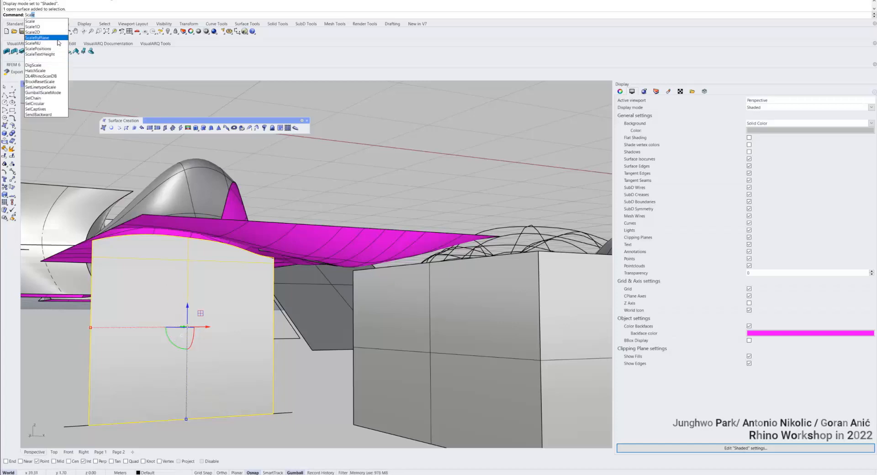
left_click(46, 27)
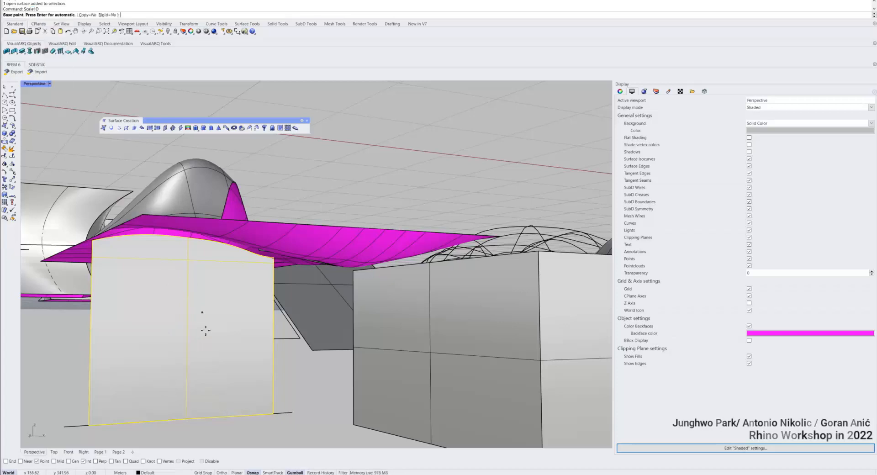
left_click(274, 415)
left_click(274, 258)
left_click(307, 163)
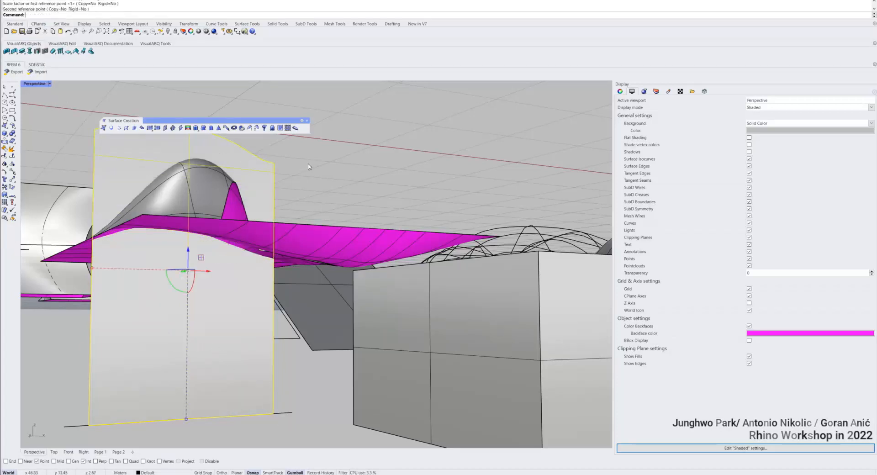
- Split the stretched plane with the reshaped surface and delete the piece above it
right_click_drag(282, 191, 443, 251)
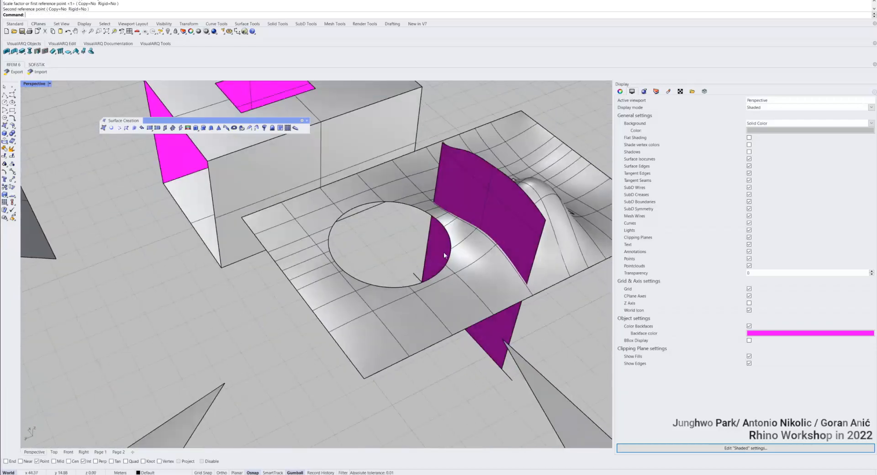
left_click(468, 264)
type("split")
key("Return")
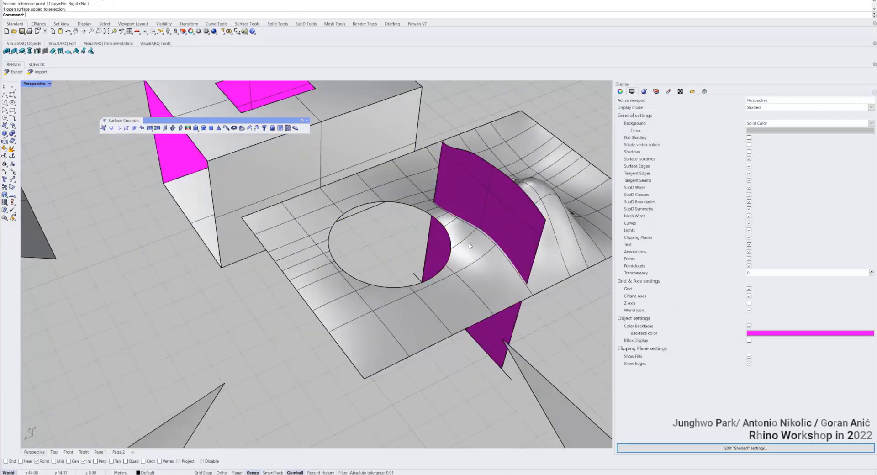
left_click(482, 190)
key("Return")
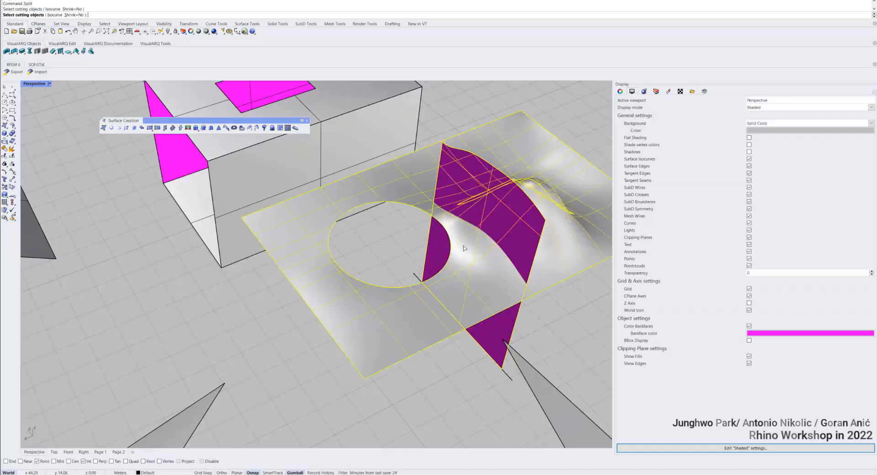
left_click(480, 241)
key("Delete")
- Draw three overlapping circles on the ground near the lofted boxes, the first about 5.23 m and the second about 3.99 m in radius
right_click_drag(481, 241, 393, 227)
scroll(427, 251, "down", 5)
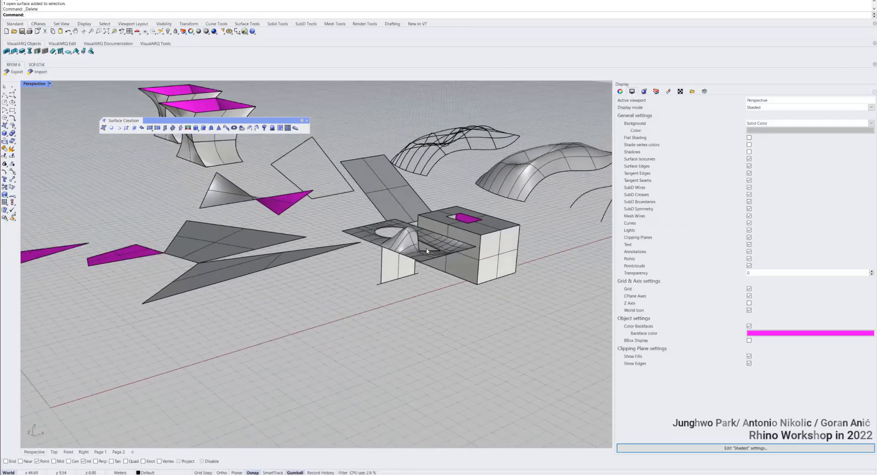
right_click_drag(340, 226, 446, 286)
scroll(337, 226, "up", 5)
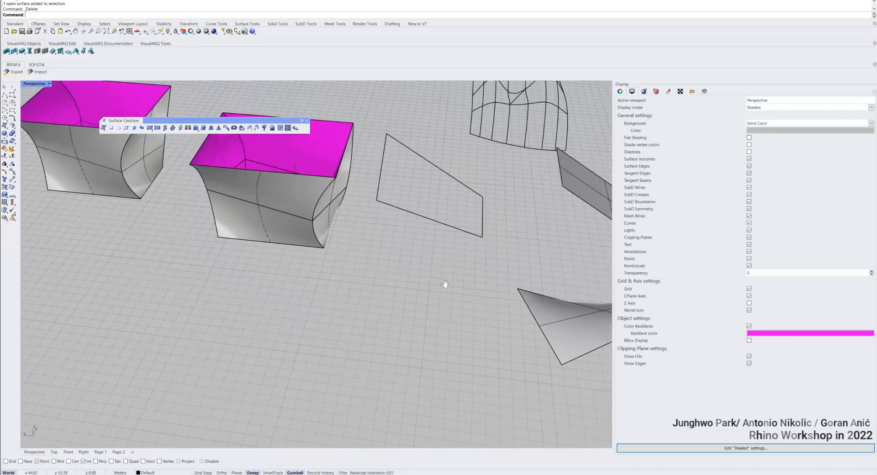
left_click(11, 103)
left_click(288, 382)
left_click(287, 358)
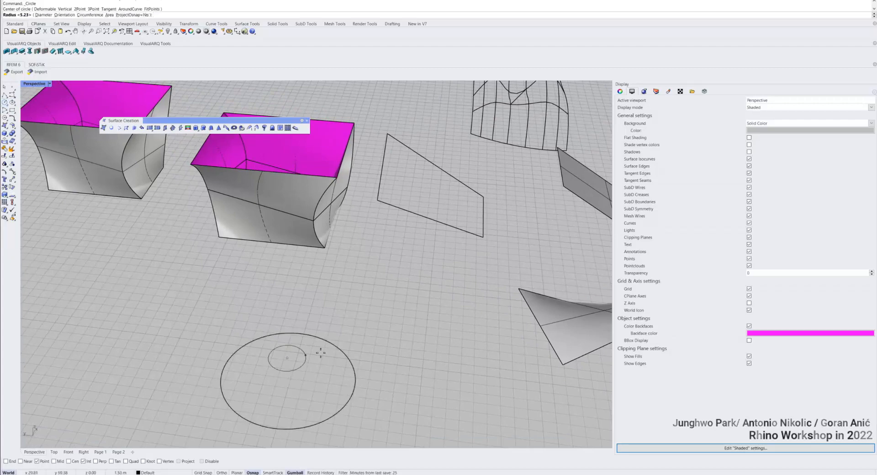
left_click(334, 350)
right_click(333, 347)
left_click(276, 310)
left_click(318, 333)
- Raise the two smaller circles to different heights above the largest one
right_click_drag(318, 335, 282, 322)
scroll(282, 318, "down", 5)
scroll(280, 301, "up", 7)
left_click(279, 297)
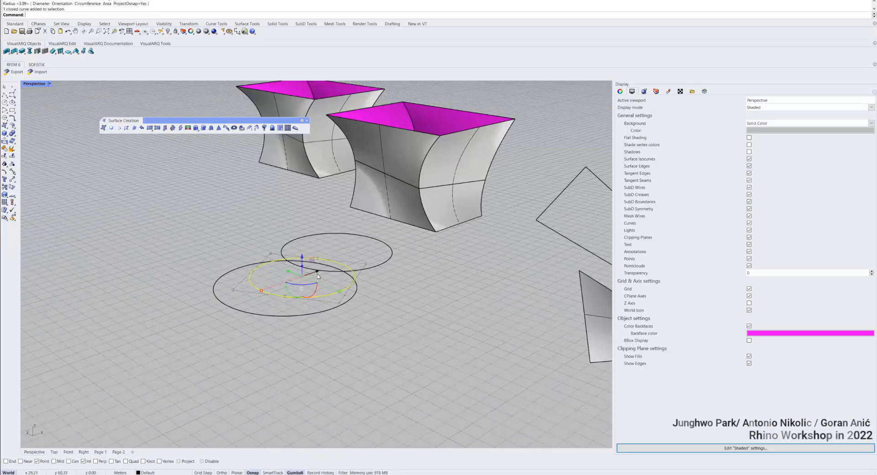
left_click(369, 268, "shift")
left_click_drag(320, 244, 320, 194)
left_click(319, 209)
right_click_drag(319, 210, 383, 287)
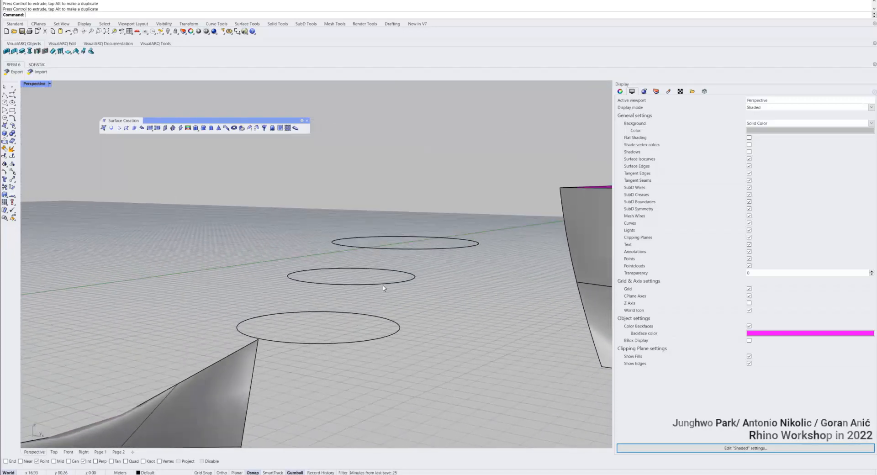
- Turn on history recording
left_click(318, 473)
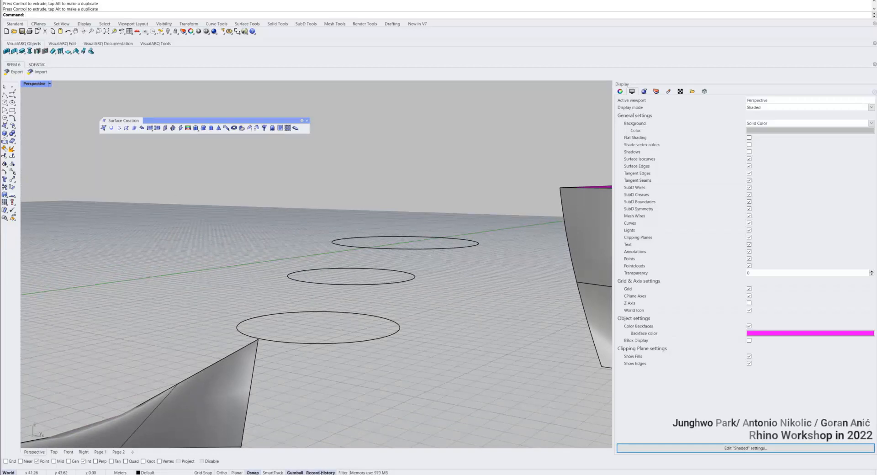
- Loft a surface through the three stacked circles with the Normal style and without simplifying the curves
left_click(126, 128)
left_click_drag(436, 356, 314, 197)
key("Return")
key("Return")
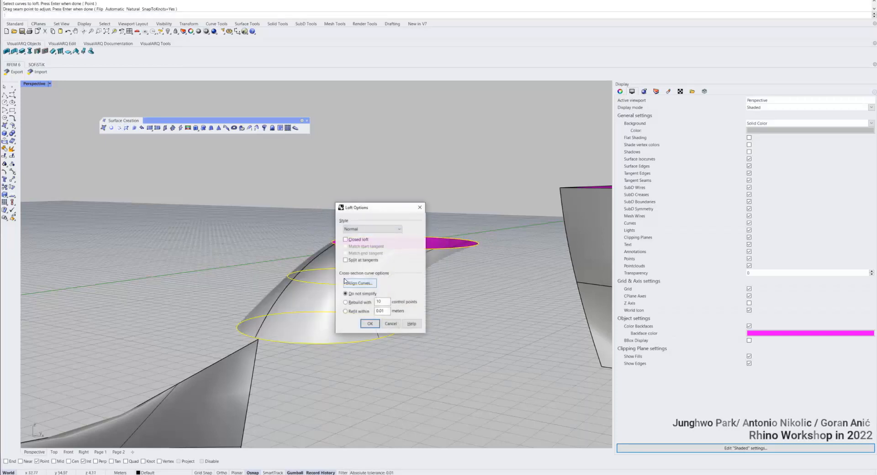
left_click(368, 325)
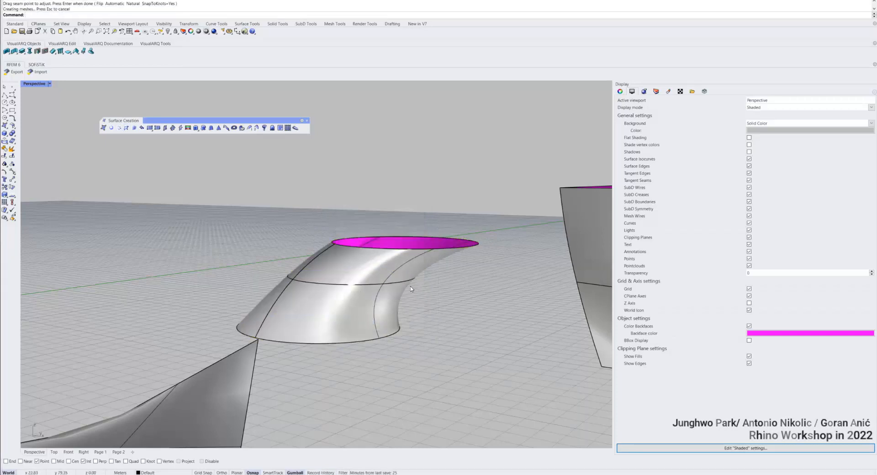
- Select the middle circle of the loft and move it sideways so the recorded history reshapes the surface
left_click(410, 283)
key("Escape")
left_click(409, 282)
key("Escape")
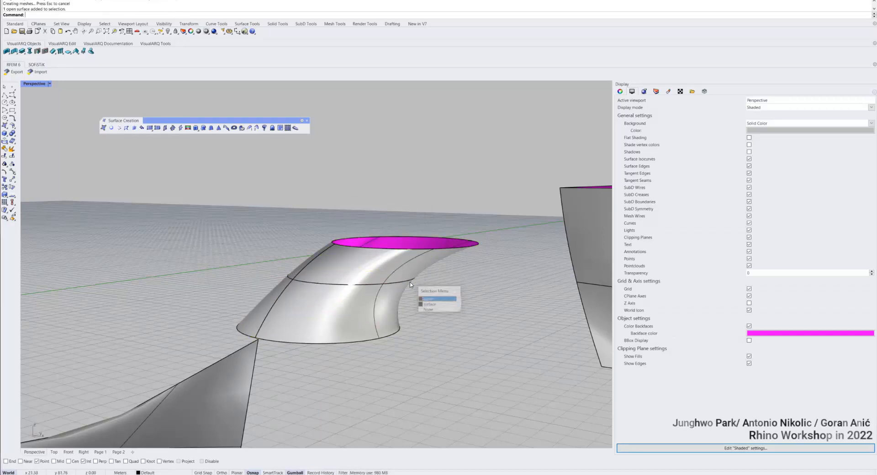
left_click(410, 282)
mouse_move(369, 278)
left_mouse_down()
mouse_move(393, 281)
mouse_move(336, 276)
mouse_move(367, 284)
left_mouse_up()
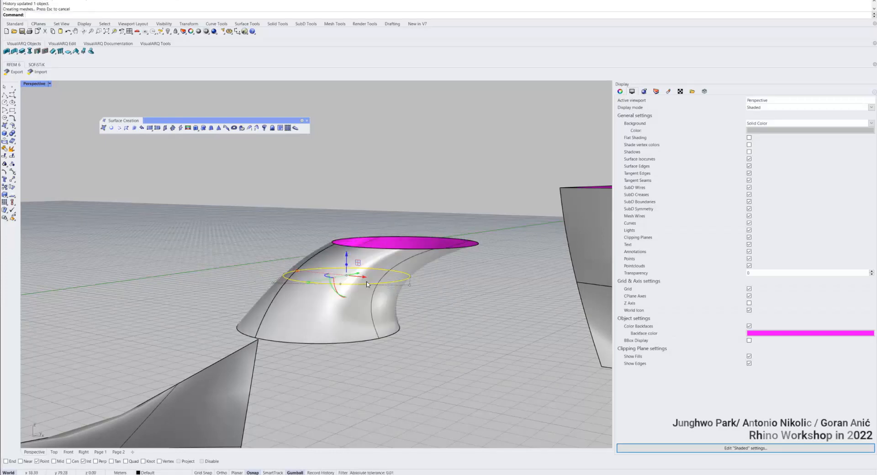
right_click_drag(364, 279, 323, 284)
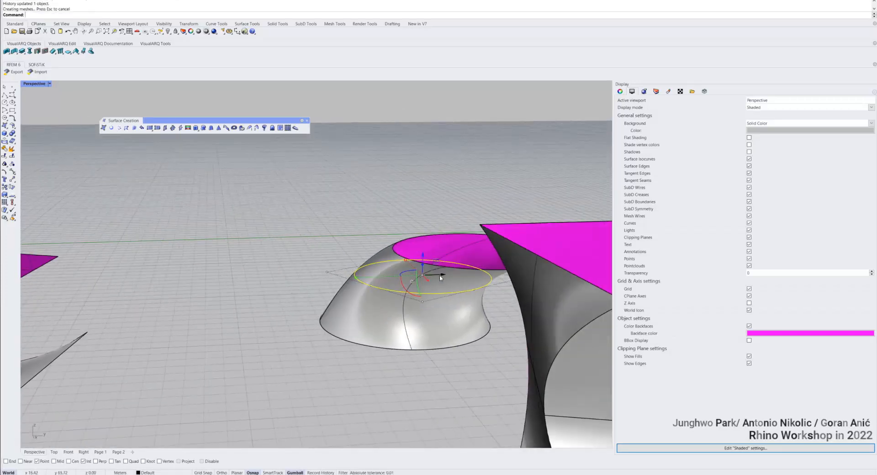
right_click_drag(441, 278, 432, 257)
- Select the loft's top circle and scale it down to narrow the upper opening
left_click(432, 256)
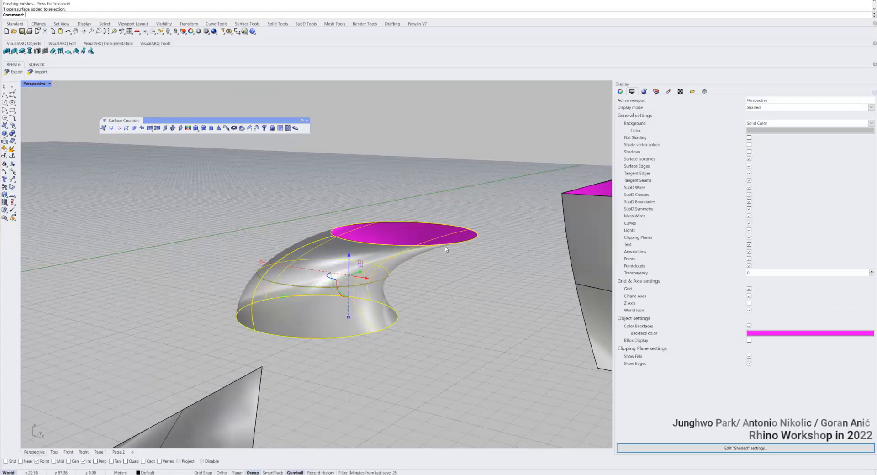
left_click(463, 247)
left_click(464, 244)
left_click(475, 251)
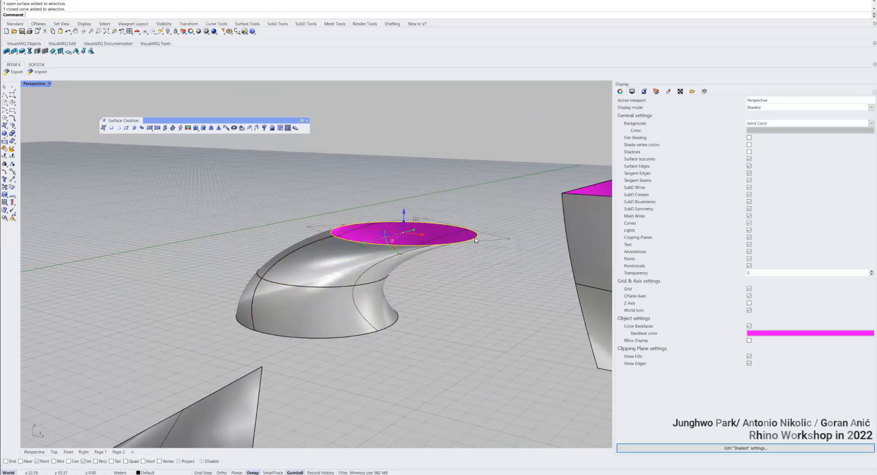
left_click_drag(359, 246, 368, 230)
right_click_drag(427, 238, 337, 258)
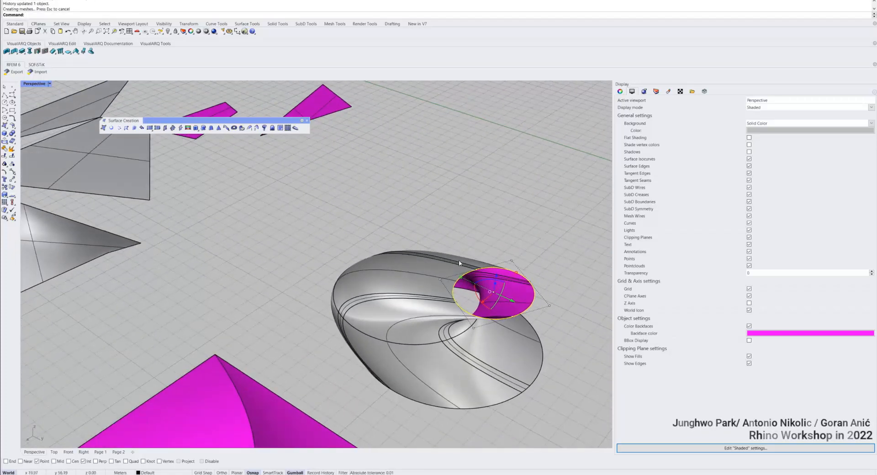
- Raise the top circle and shift it sideways to stretch the loft into a tall tapering form
left_click_drag(496, 277, 488, 222)
left_click_drag(519, 251, 429, 221)
right_click_drag(494, 264, 173, 257)
scroll(400, 236, "up", 6)
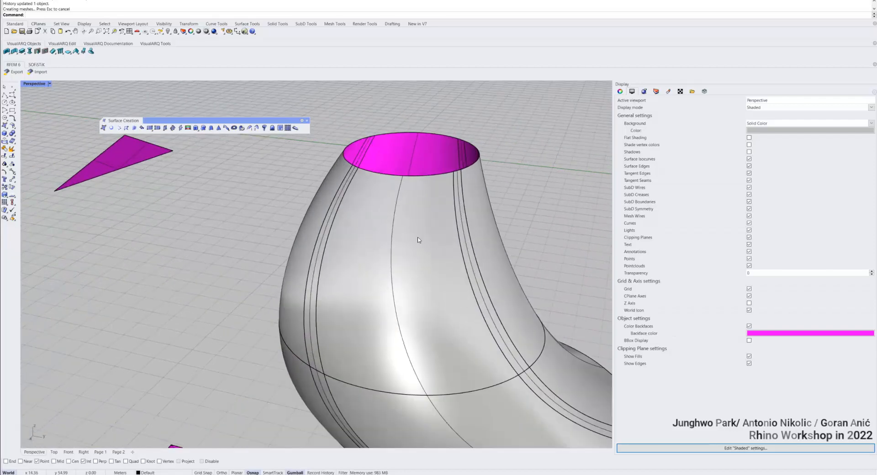
scroll(419, 240, "down", 8)
right_click_drag(419, 240, 290, 228)
scroll(302, 225, "down", 4)
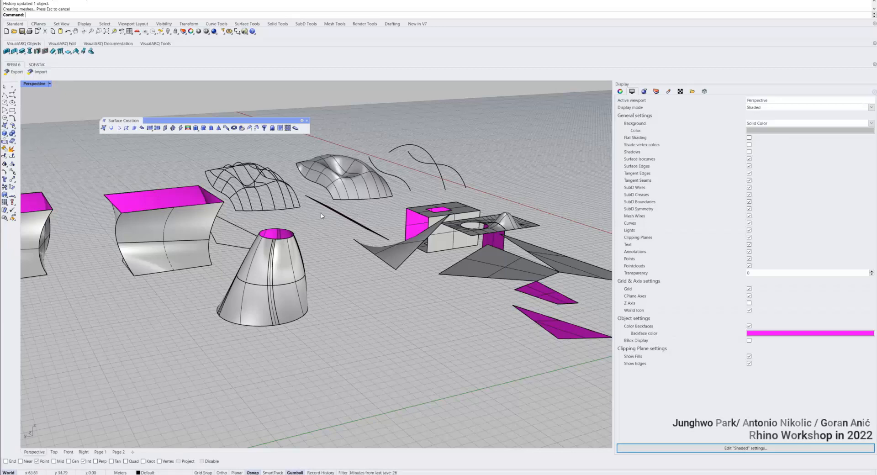
scroll(321, 215, "down", 5)
right_click_drag(320, 215, 243, 219)
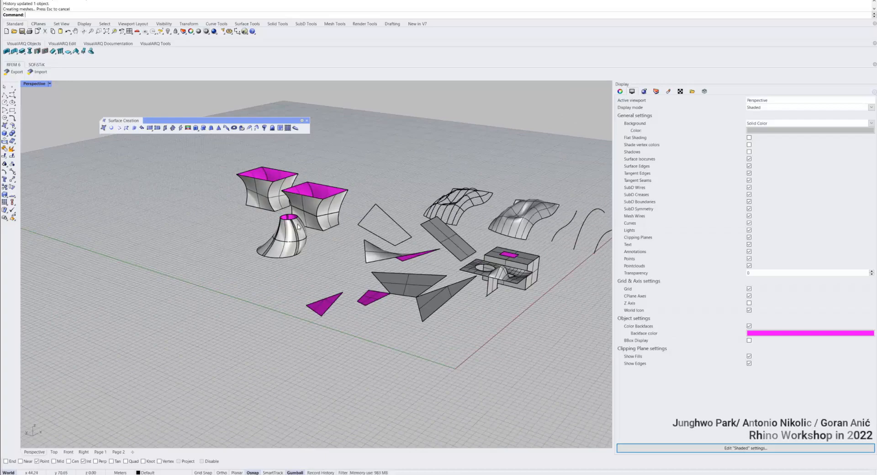
right_click_drag(298, 226, 344, 208)
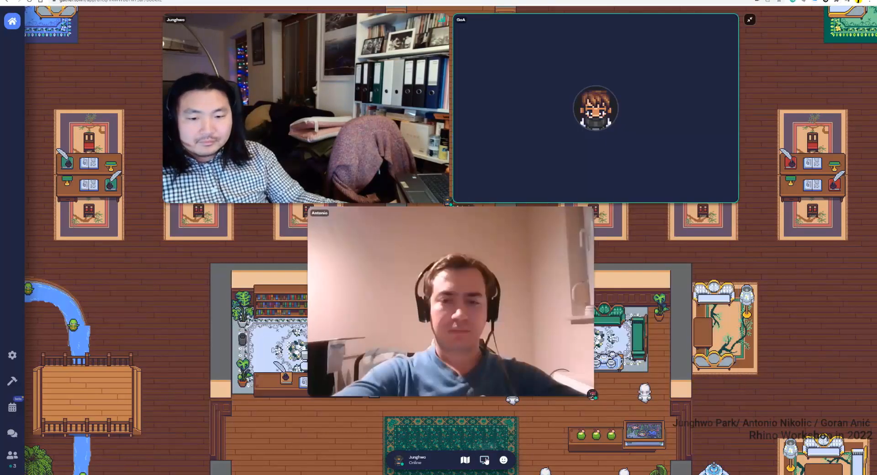
- Switch to the Gather meeting and stop sharing the screen
left_click(484, 460)
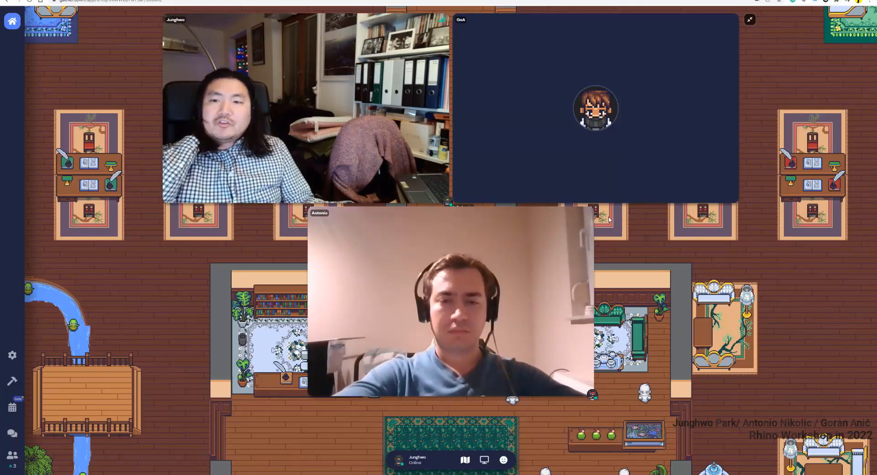
mouse_move(596, 217)
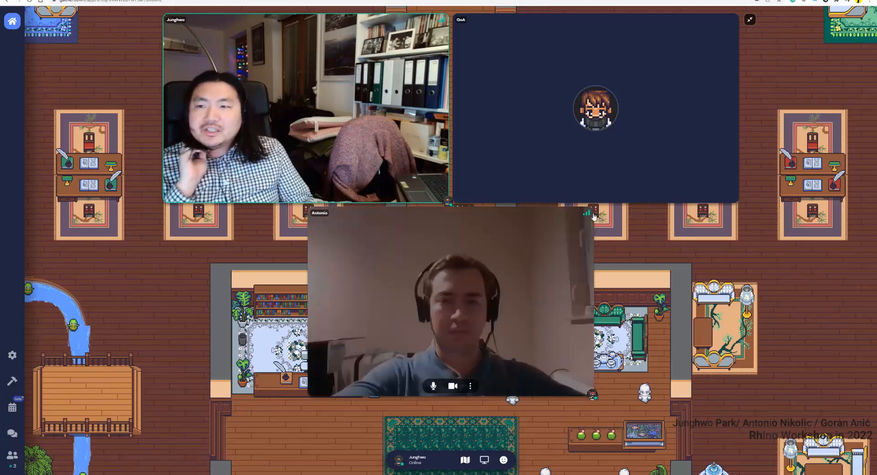